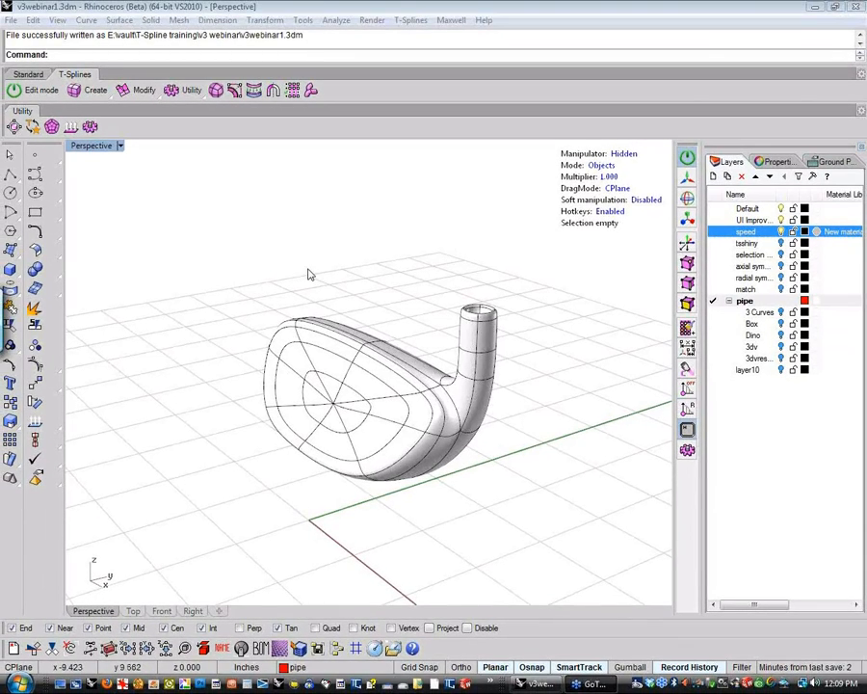
Step: Examine the golf club head model from the front and back
right_click_drag(301, 268, 429, 469)
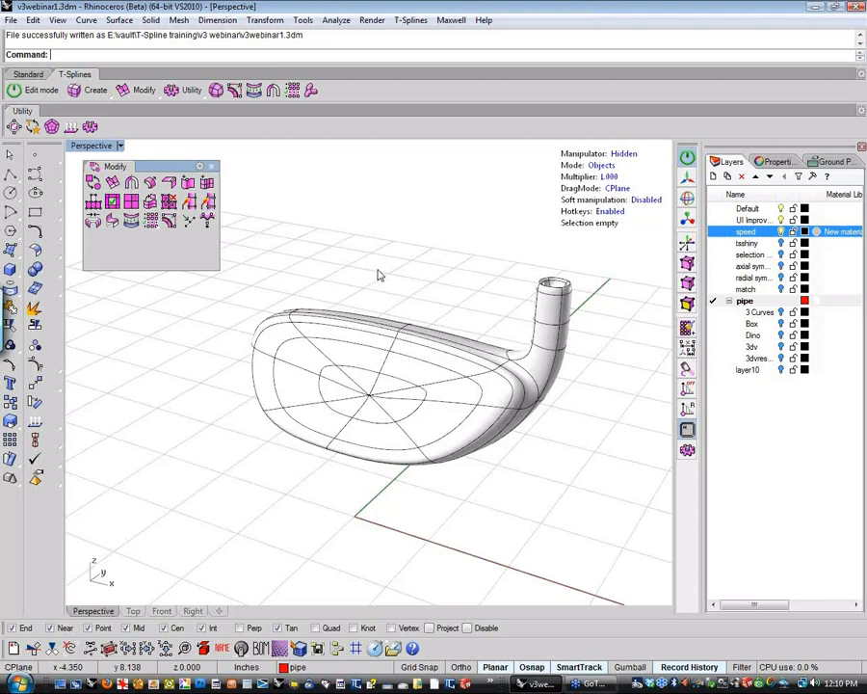
right_click_drag(380, 275, 339, 270)
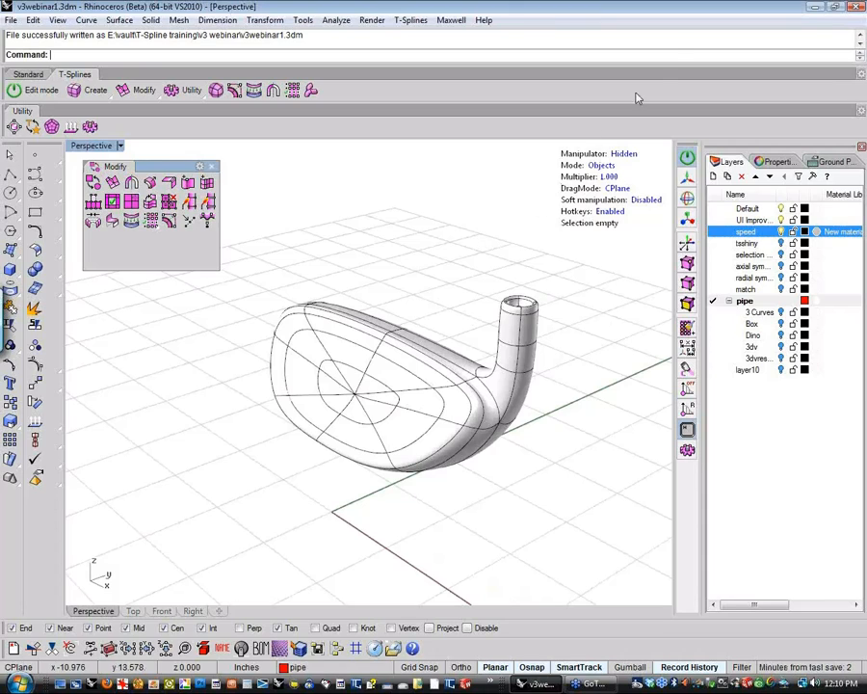
left_click(673, 40)
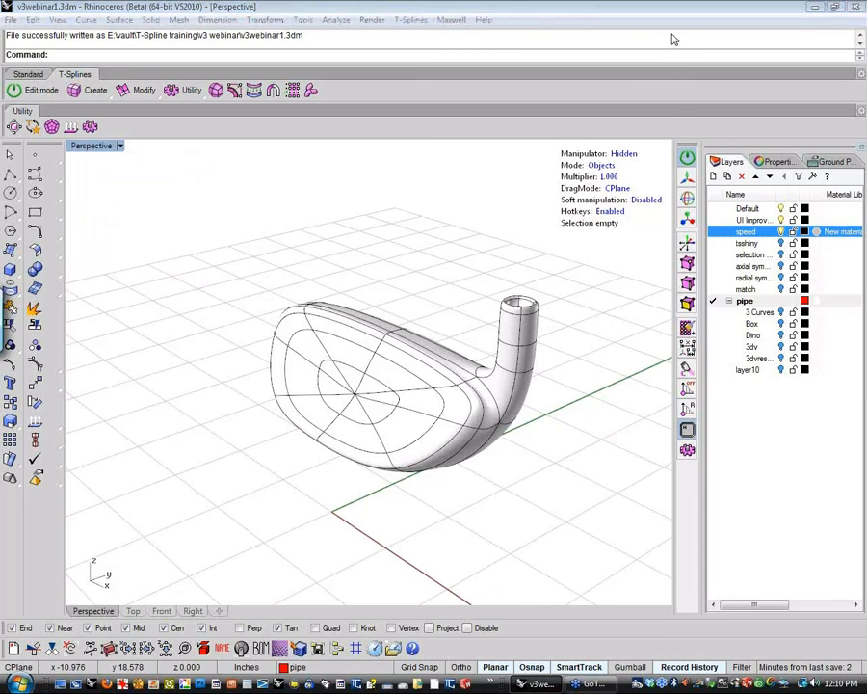
left_click(749, 26)
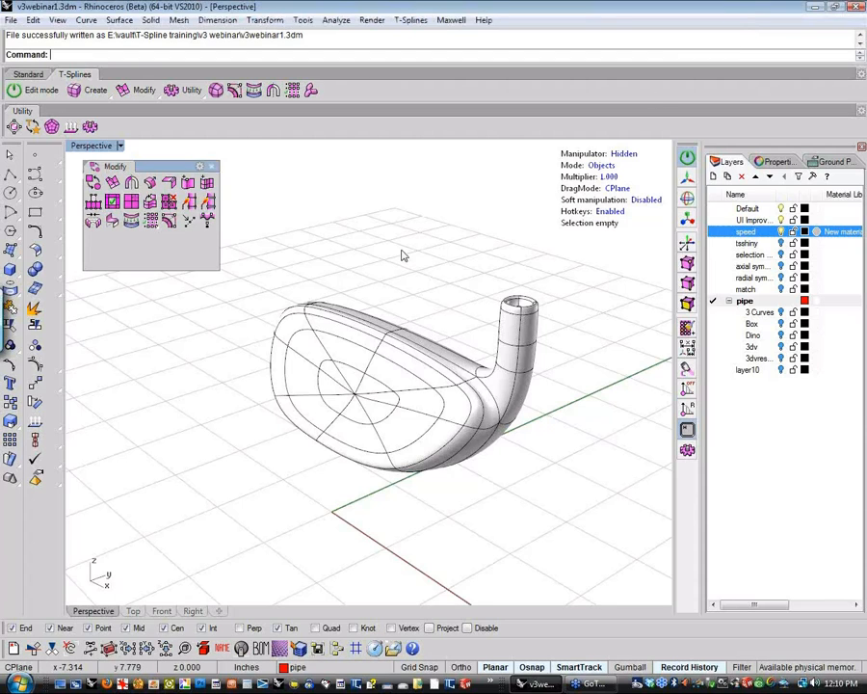
right_click_drag(403, 253, 321, 271)
right_click_drag(424, 284, 334, 441)
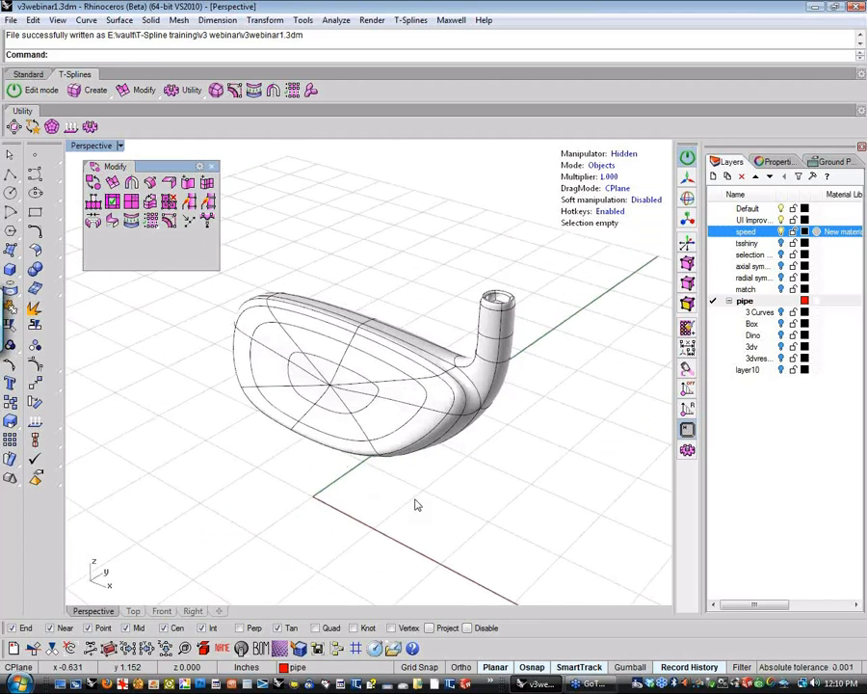
right_click_drag(415, 498, 209, 460)
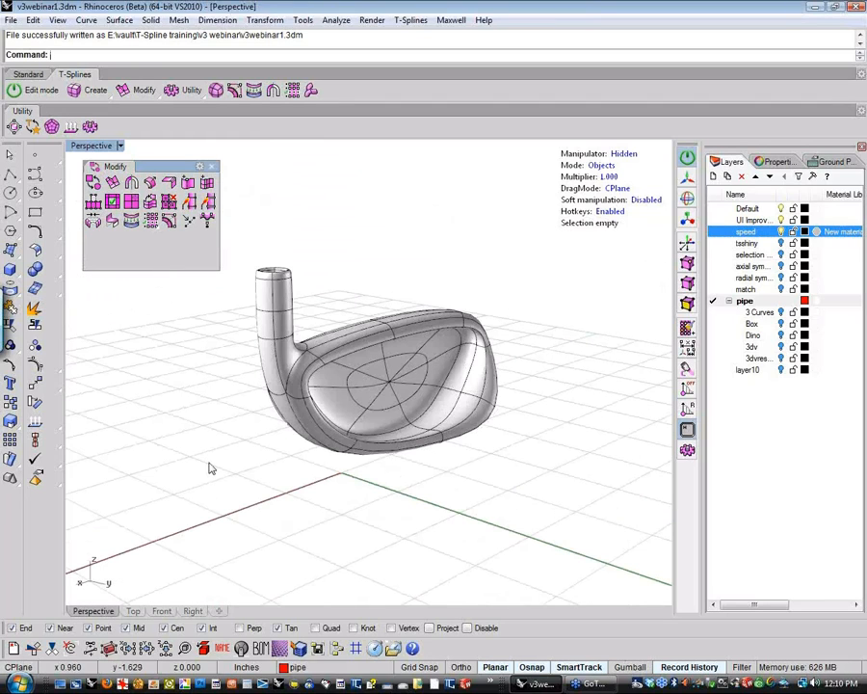
right_click_drag(209, 464, 395, 251)
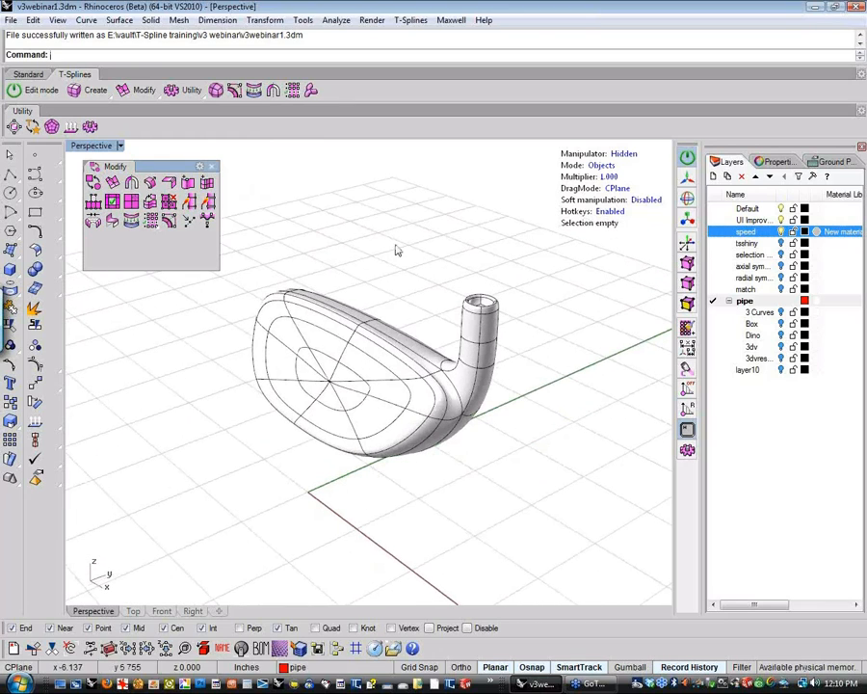
Step: Review the meshing and smooth-object settings in the T-Splines display options
left_click(304, 23)
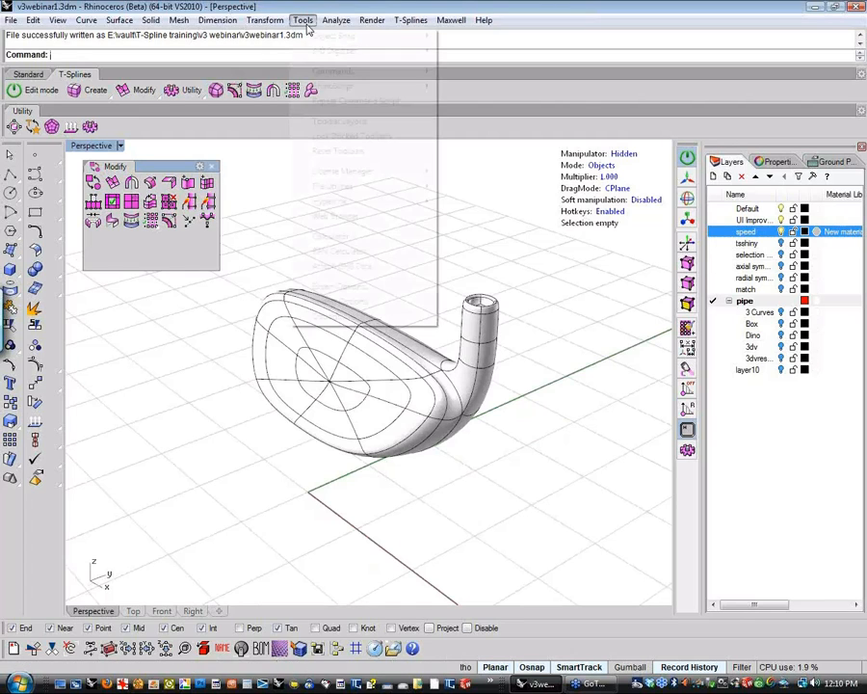
left_click(501, 274)
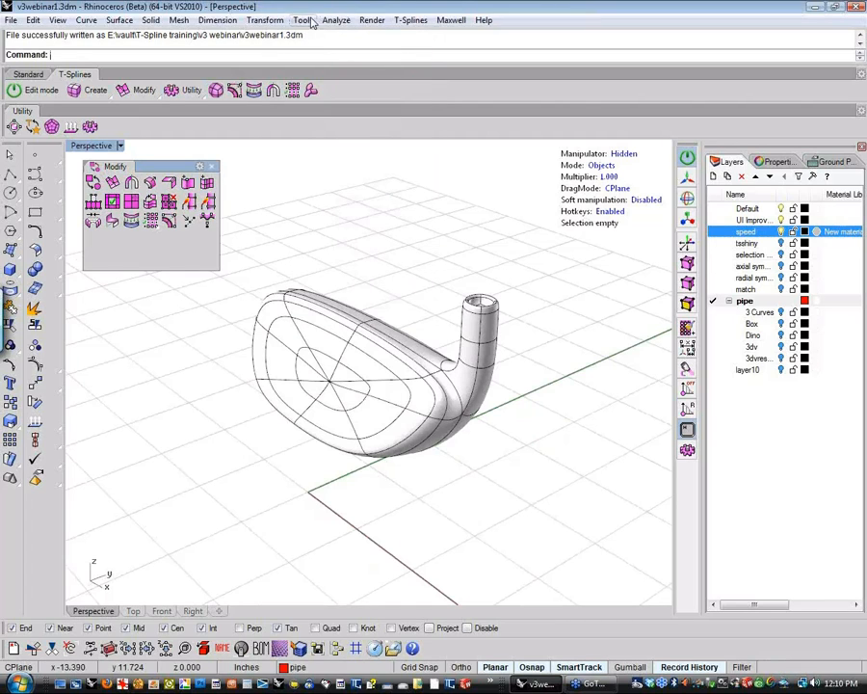
left_click(303, 20)
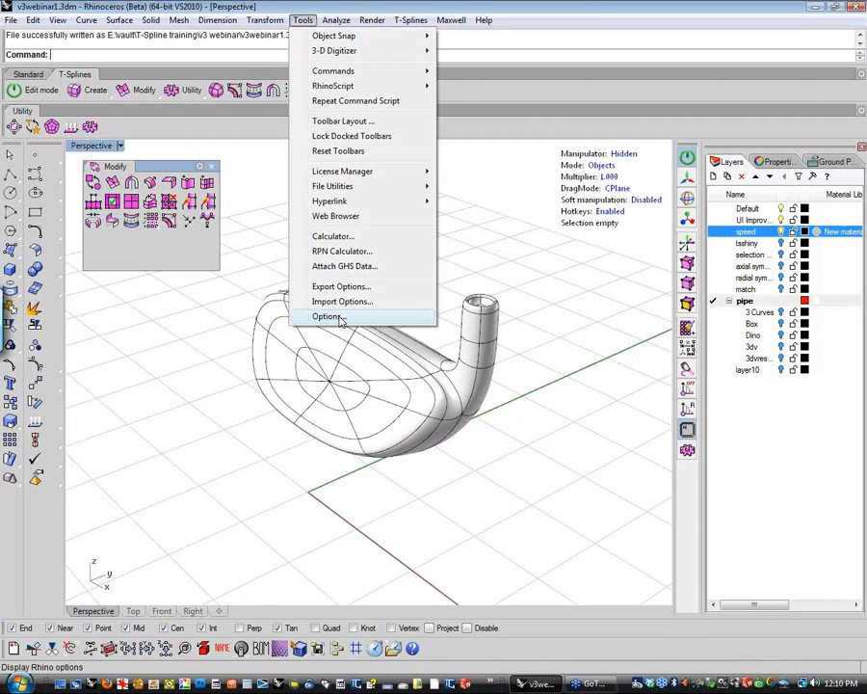
left_click(339, 317)
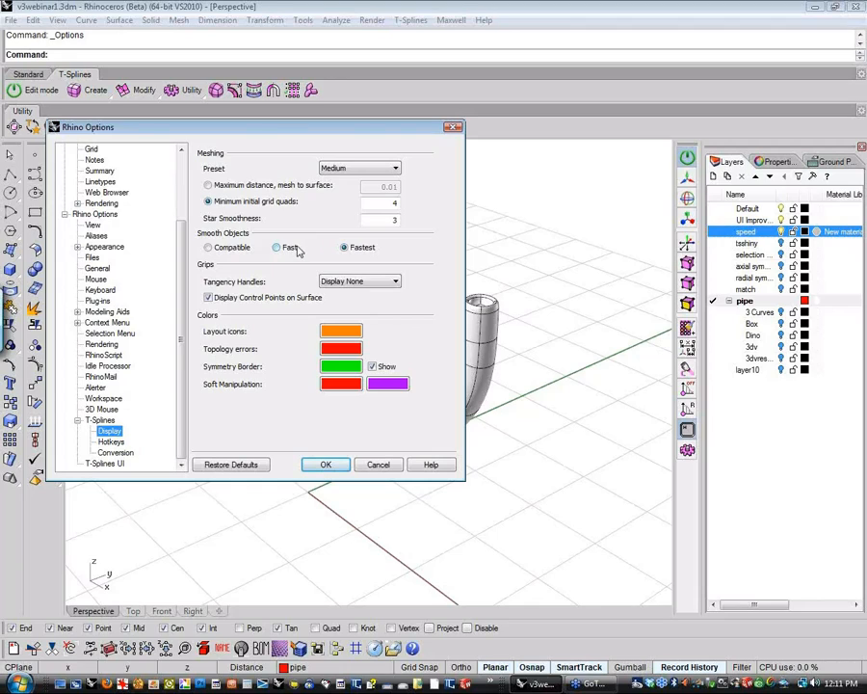
left_click(325, 466)
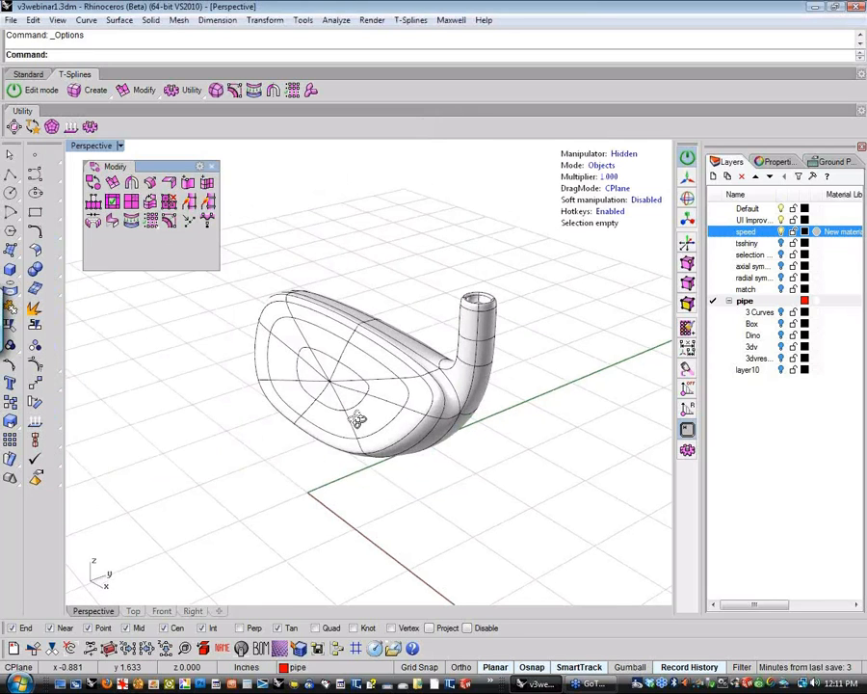
Step: Select one surface face low on the club's striking side and try moving it with the translate manipulator
scroll(355, 409, "up", 3)
scroll(360, 408, "down", 2)
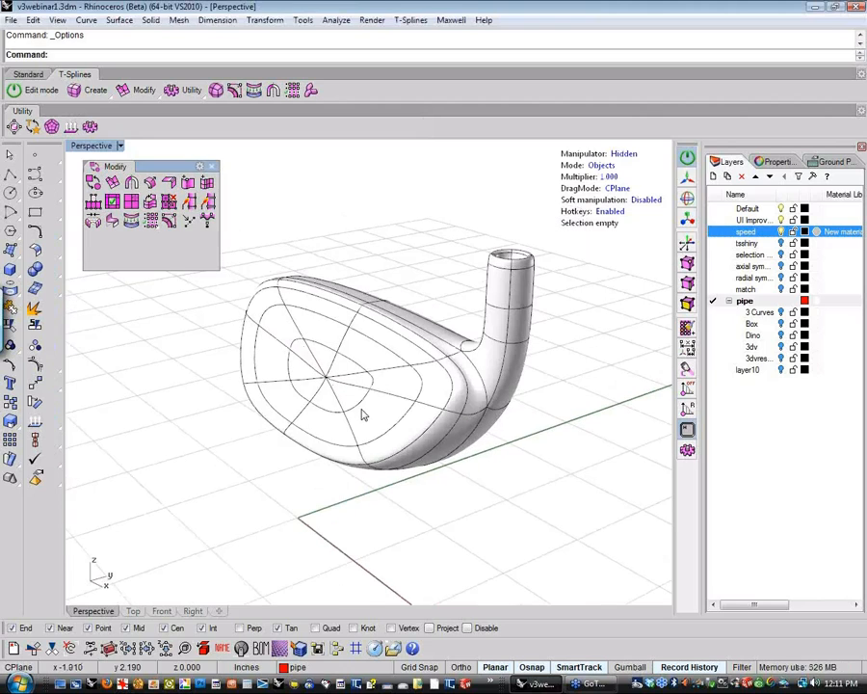
key("d")
left_click(379, 416)
right_click_drag(397, 405, 429, 392, "shift")
key("w")
scroll(428, 392, "up", 6)
scroll(430, 393, "down", 3)
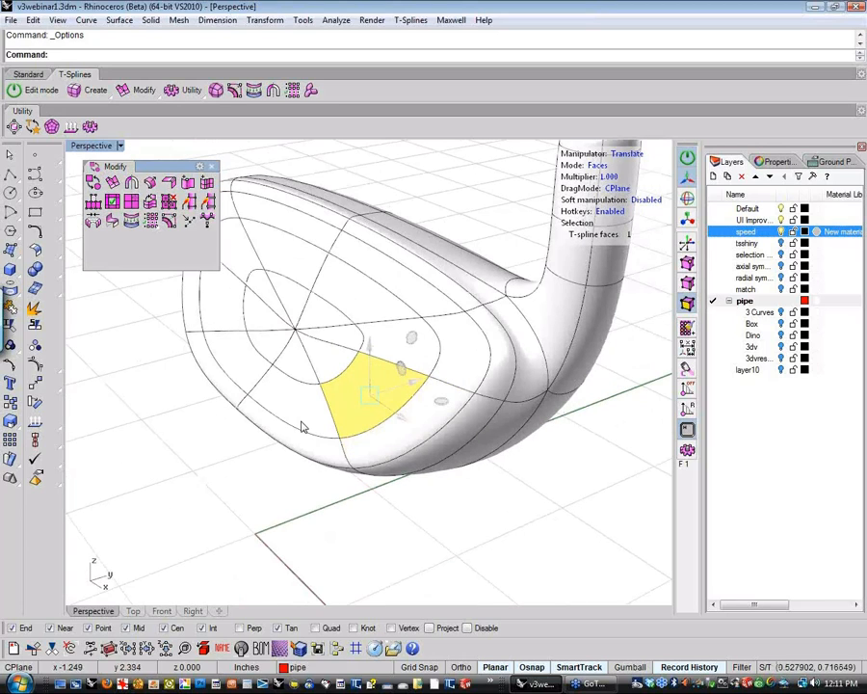
right_click_drag(303, 420, 231, 414)
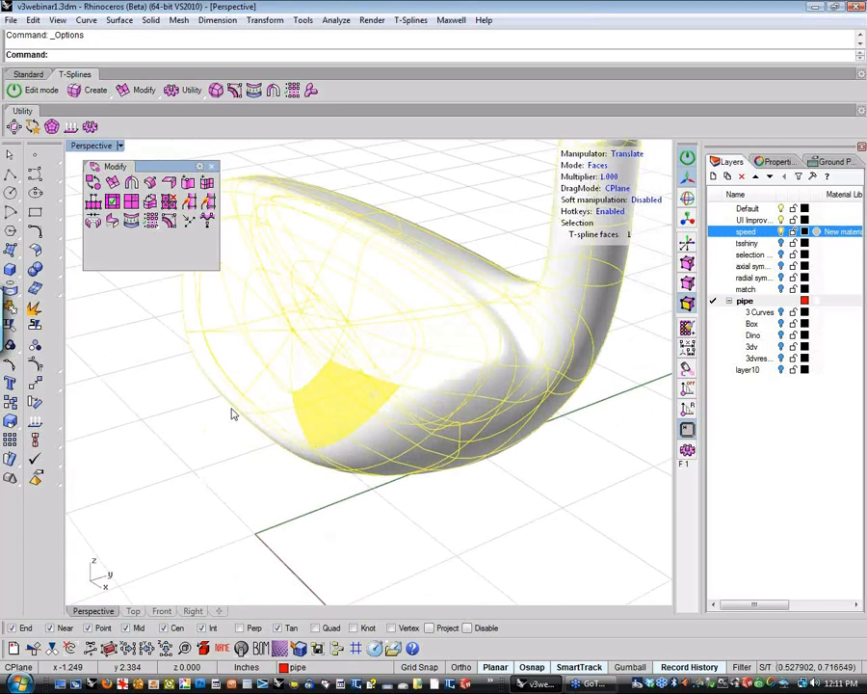
left_click_drag(231, 415, 296, 402)
Step: Try extruding the selected face outward from the club head and undo the face edits
right_click_drag(249, 450, 402, 387)
key("alt")
left_click_drag(402, 388, 262, 441, "alt")
key("ctrl+z")
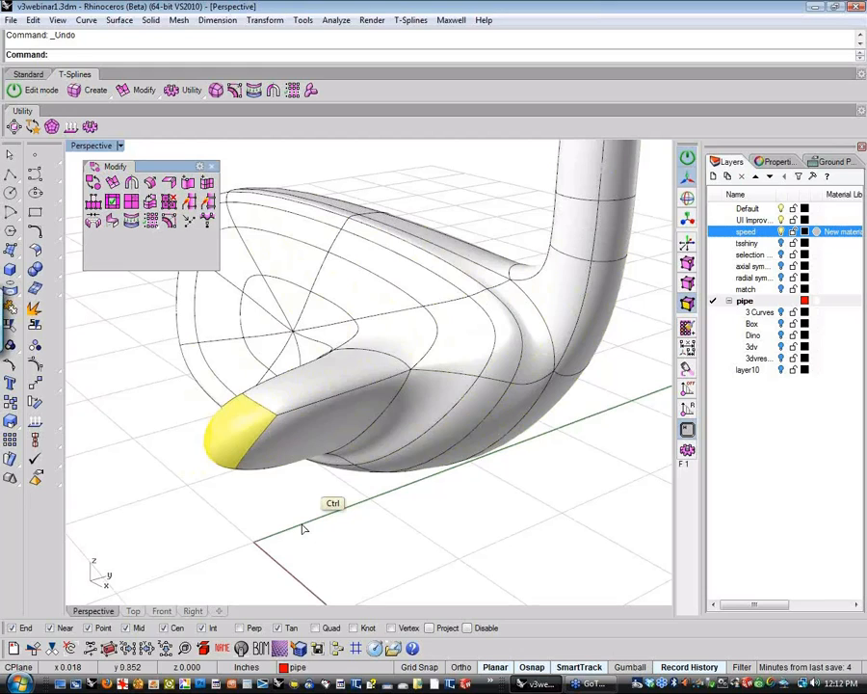
key("ctrl+z")
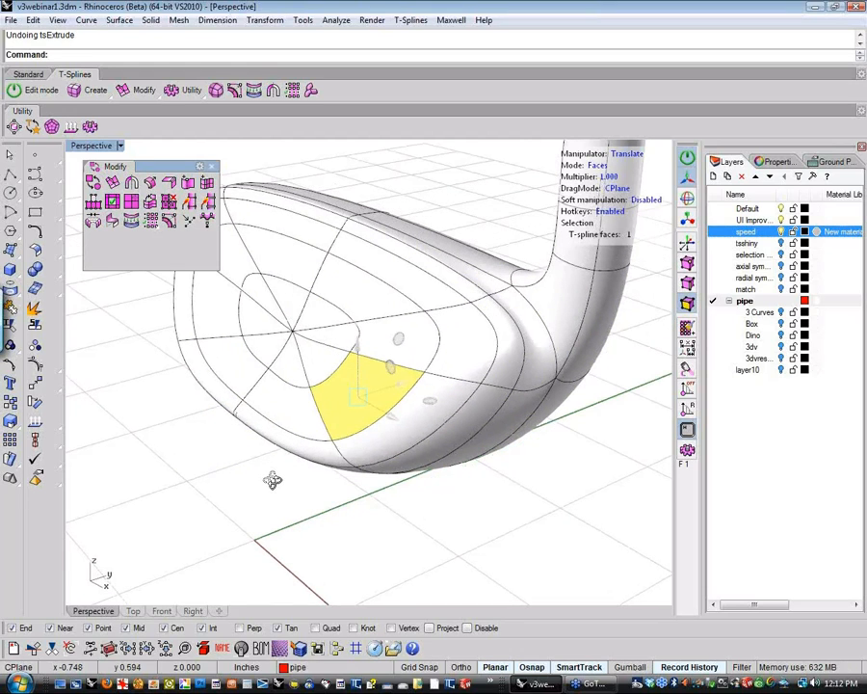
Step: Run a zebra stripe analysis on the club head
right_click_drag(273, 481, 466, 408)
scroll(548, 424, "up", 5)
type("Zebra")
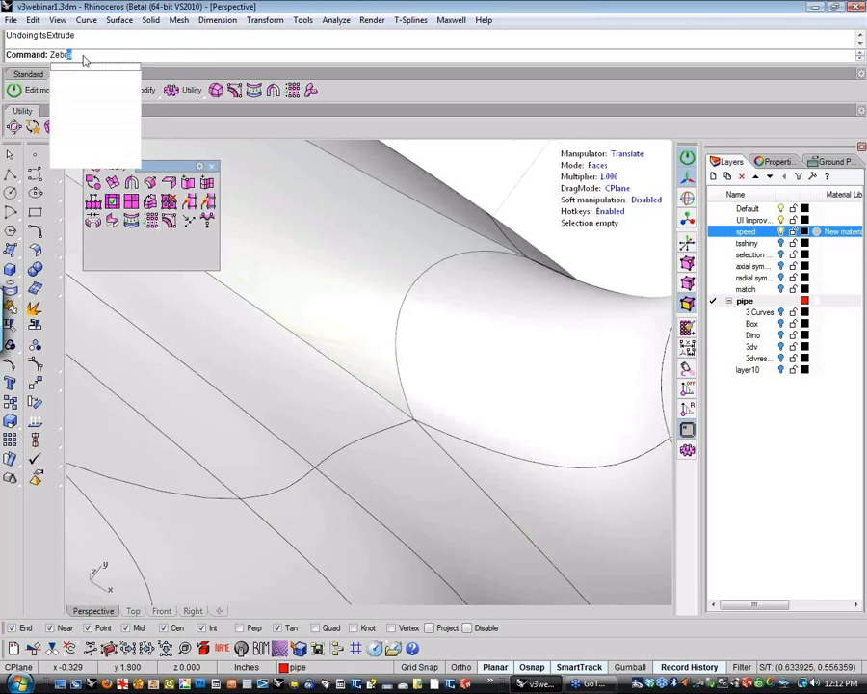
key("Return")
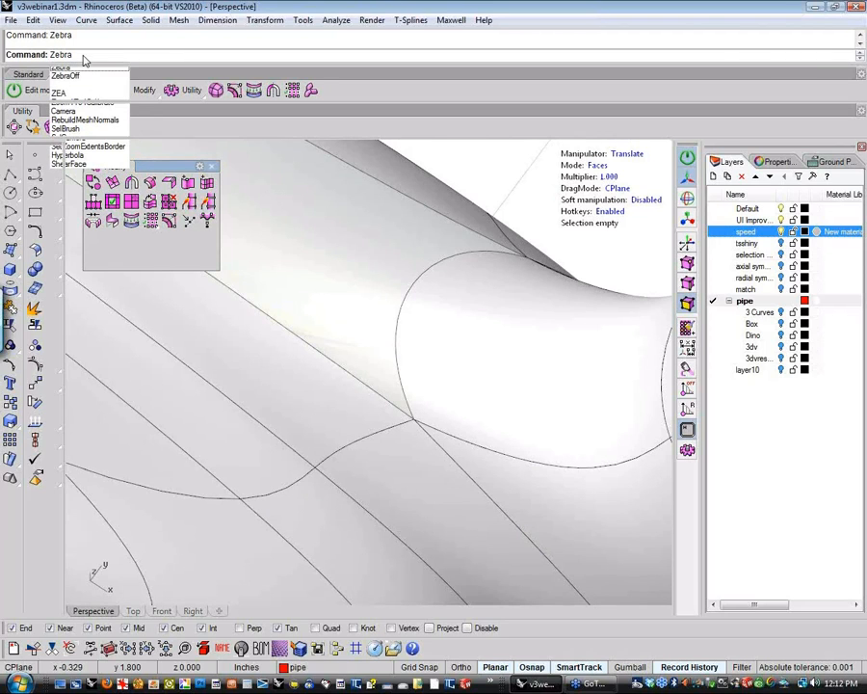
left_click(335, 293)
key("Return")
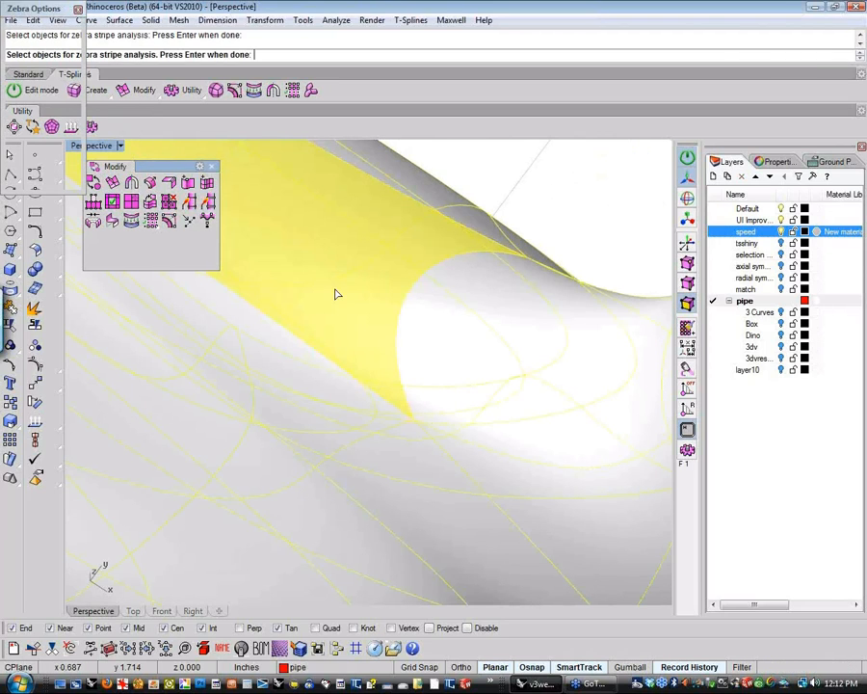
Step: Examine the zebra stripe continuity around the star point where the club head blends into the hosel
right_click_drag(417, 348, 447, 338)
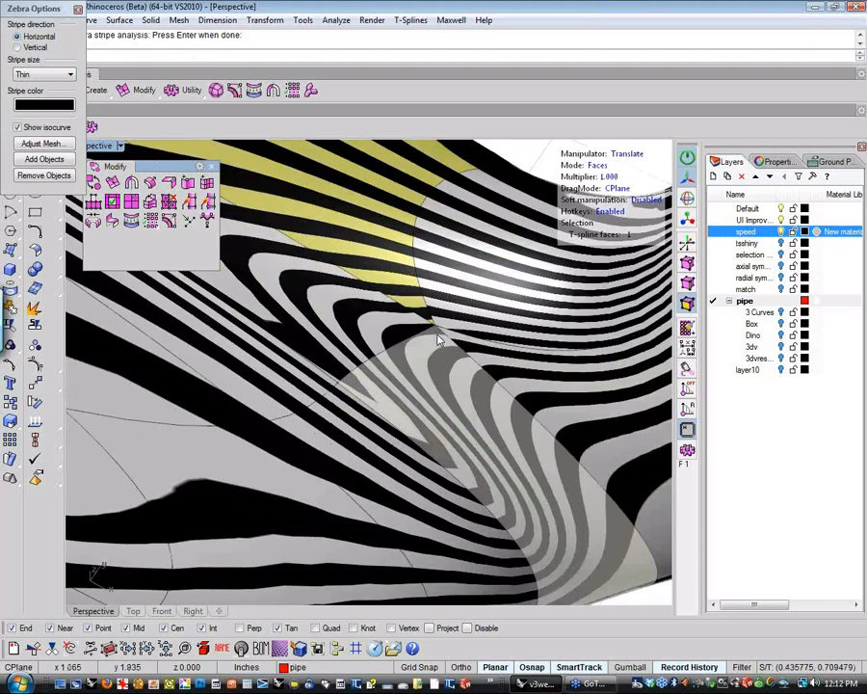
scroll(441, 302, "up", 5)
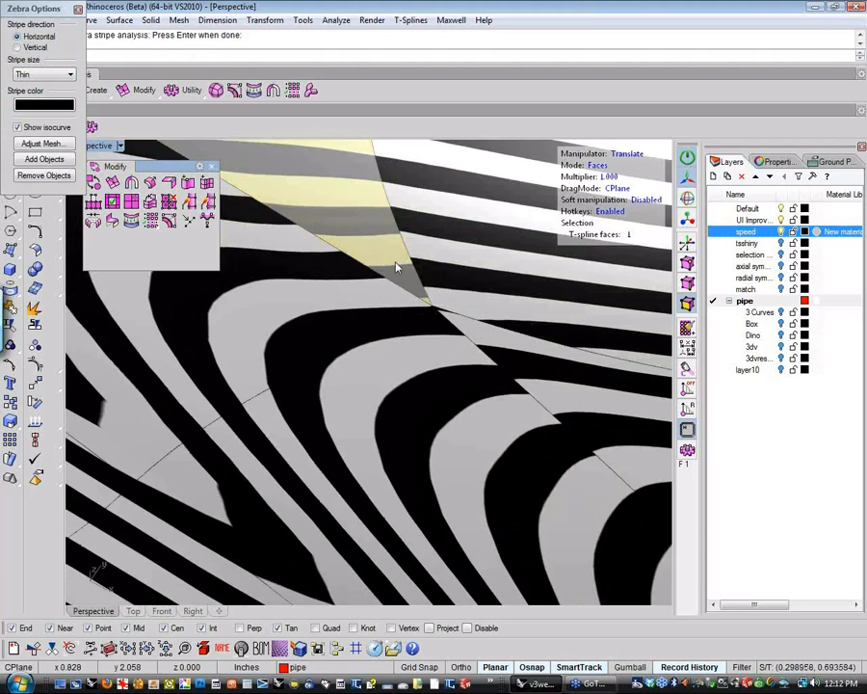
right_click_drag(438, 302, 443, 347)
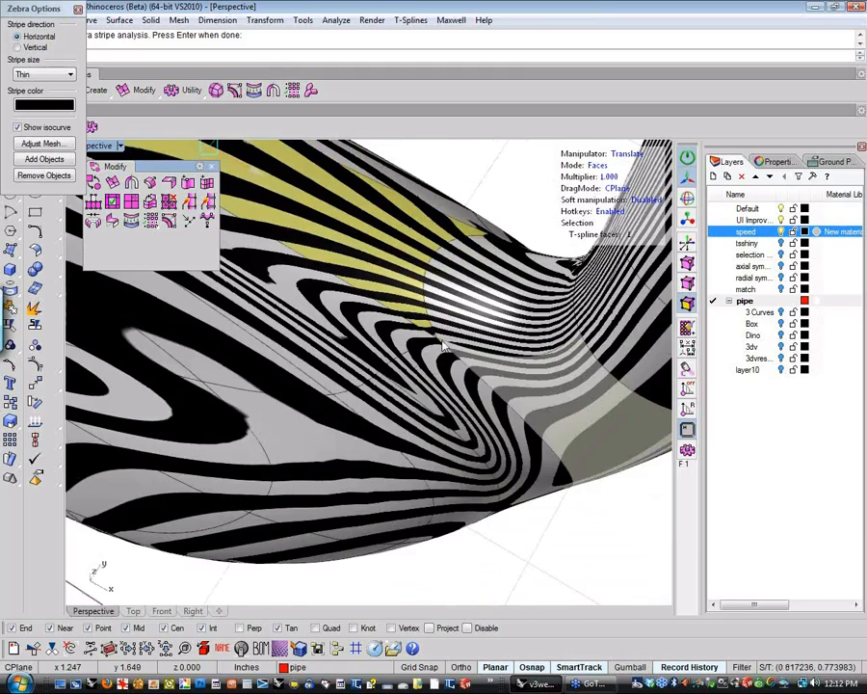
scroll(443, 346, "up", 3)
scroll(453, 349, "down", 10)
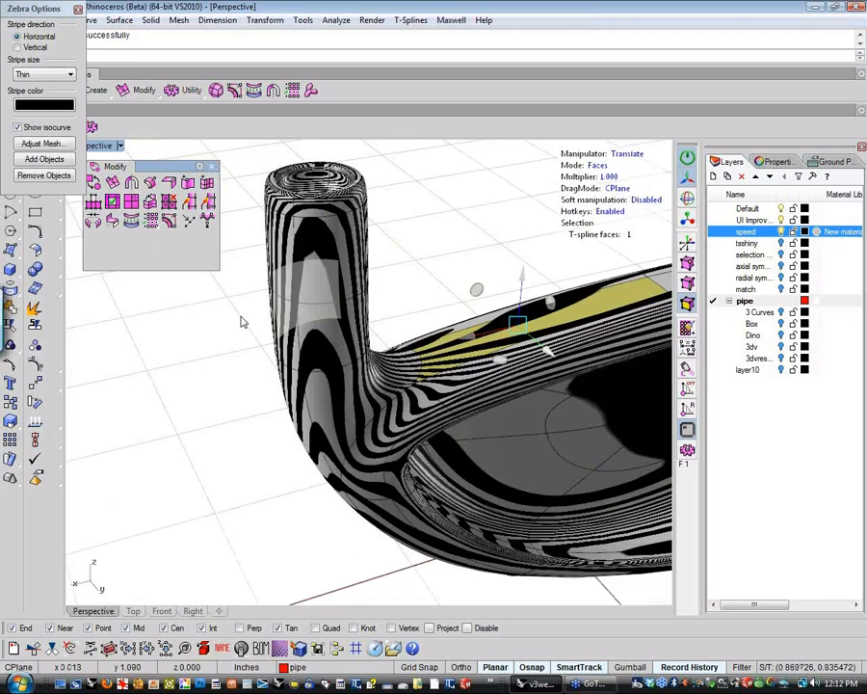
right_click_drag(242, 322, 198, 301)
scroll(395, 407, "up", 6)
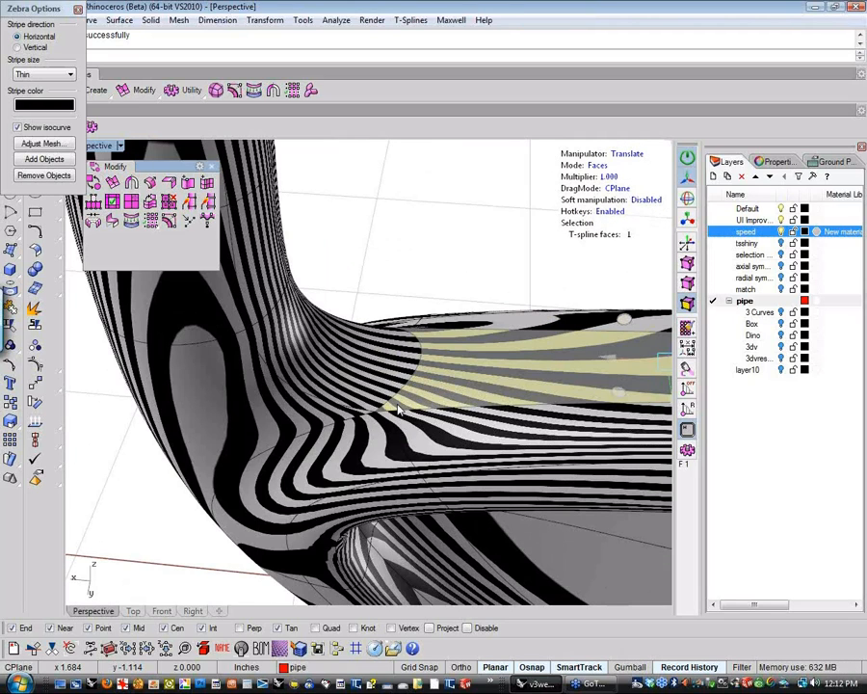
left_click_drag(397, 408, 398, 316)
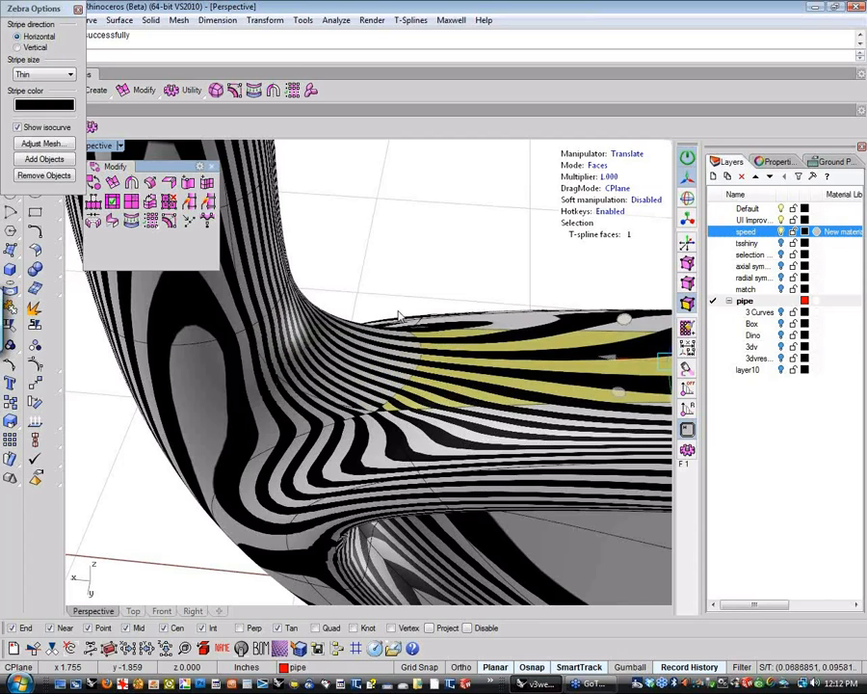
right_click_drag(399, 311, 369, 354)
Step: Reopen the Rhino options and confirm the display settings
left_click(303, 19)
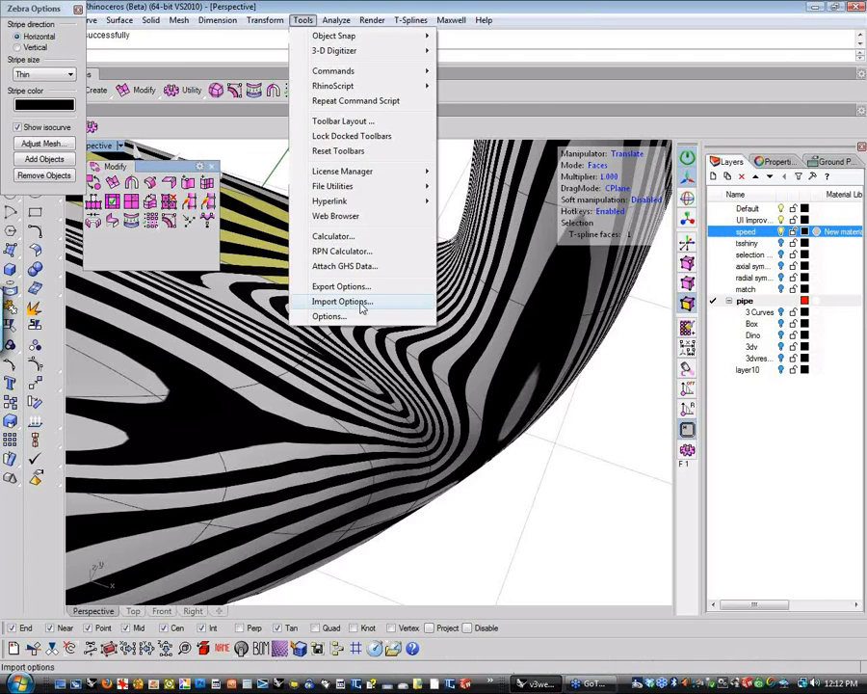
left_click(361, 305)
left_click(315, 355)
left_click(328, 464)
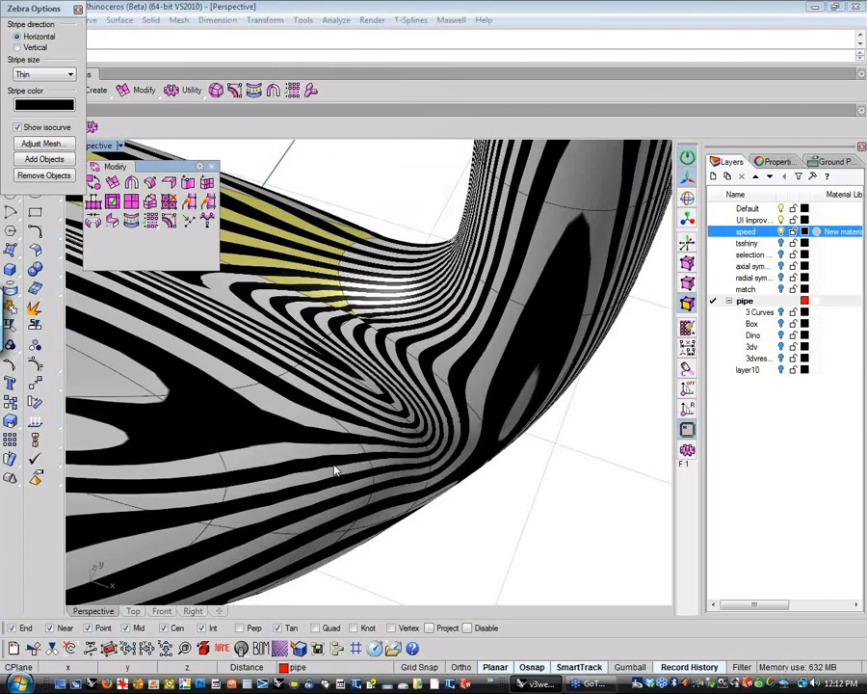
Step: Recheck the zebra stripes across the head-to-hosel junction up close
left_click(376, 336)
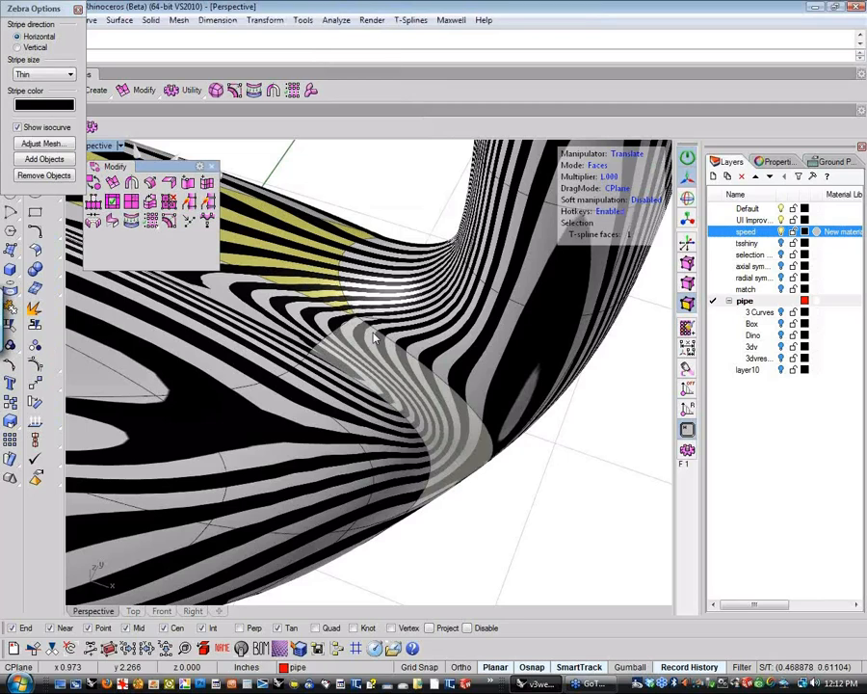
left_click_drag(375, 336, 412, 331)
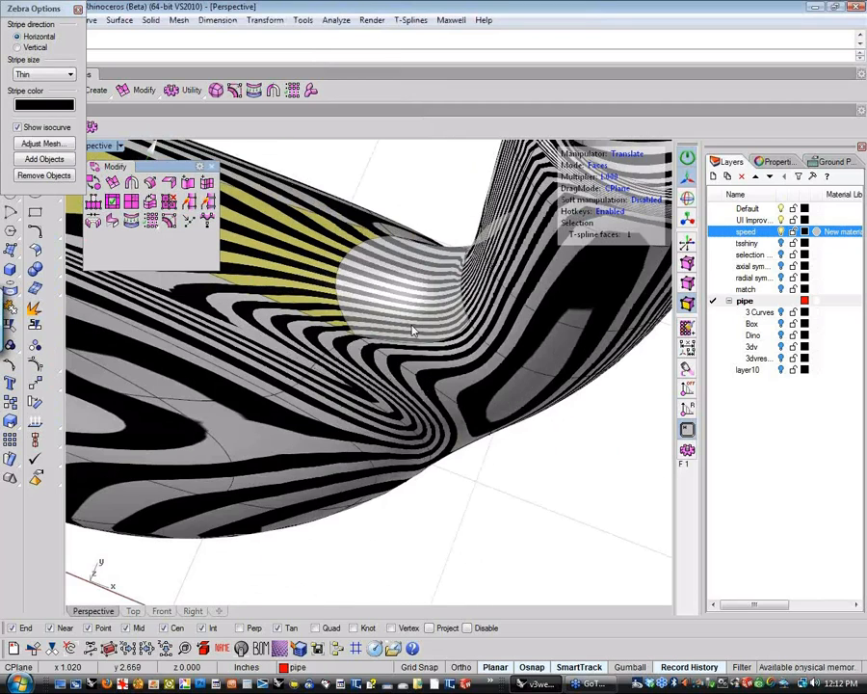
scroll(358, 332, "up", 6)
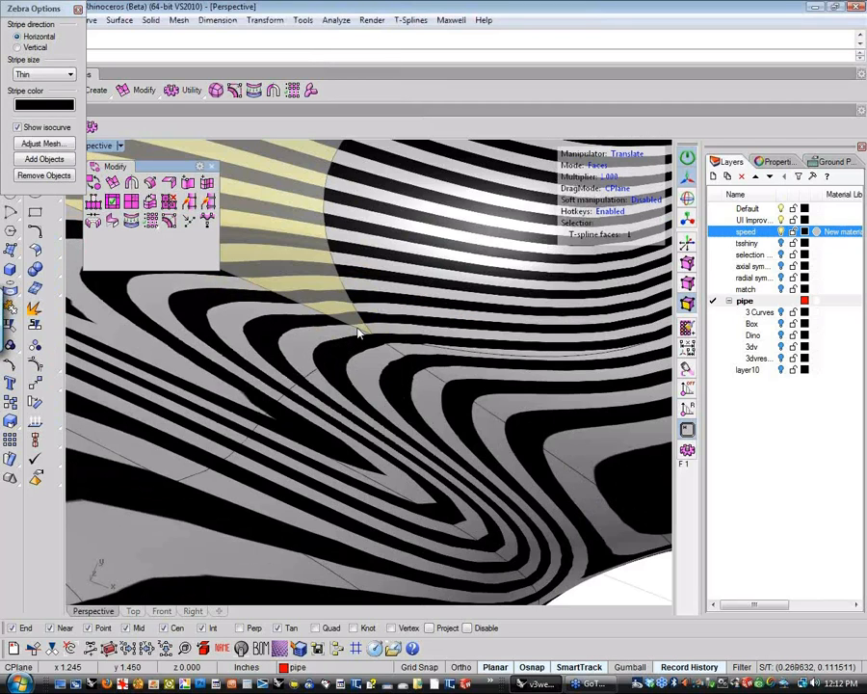
right_click_drag(359, 332, 265, 299)
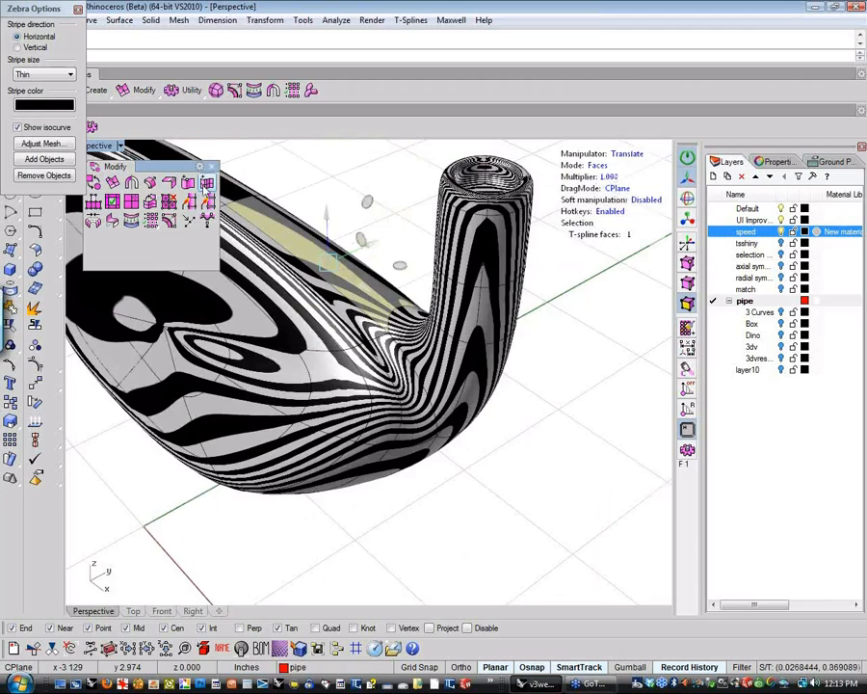
Step: Remove the club head from the zebra analysis and clear the face selection
left_click(44, 175)
left_click(289, 371)
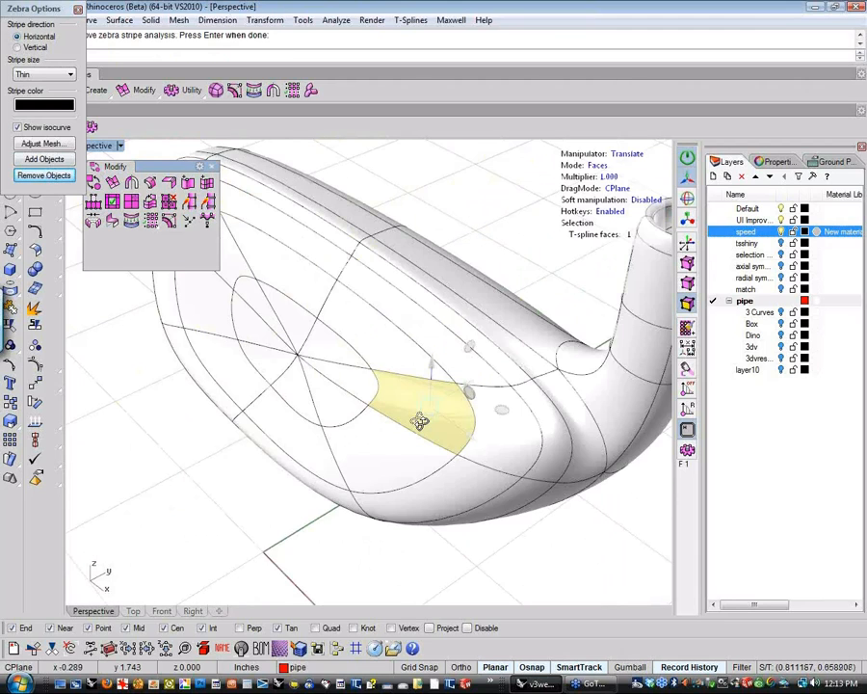
right_click_drag(416, 416, 492, 454)
left_click(207, 452)
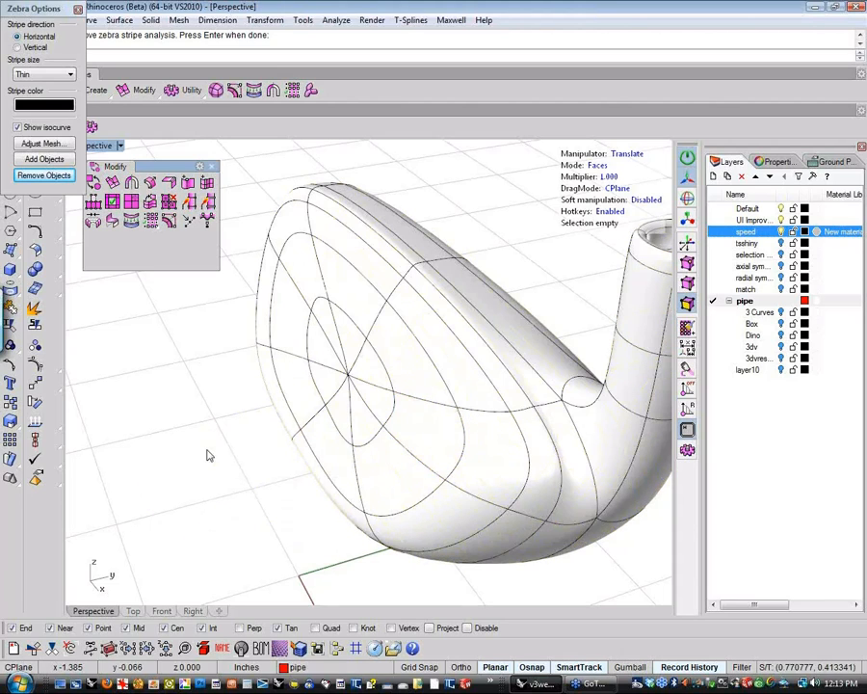
scroll(210, 433, "down", 2)
scroll(210, 433, "down", 2)
right_click_drag(209, 434, 227, 442)
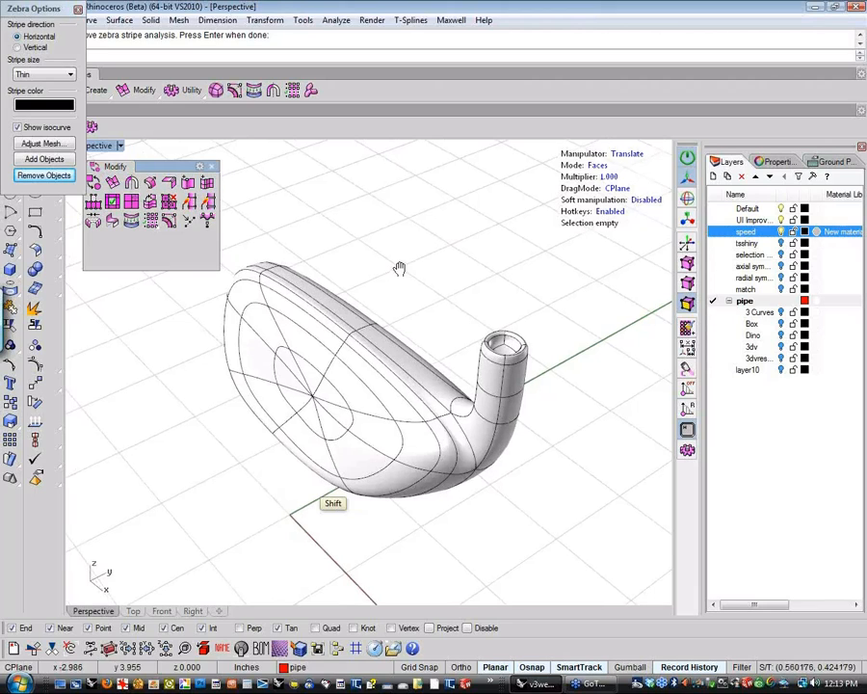
Step: Set the T-Splines smooth objects display option to Compatible in the Rhino options
right_click_drag(400, 268, 422, 292, "shift")
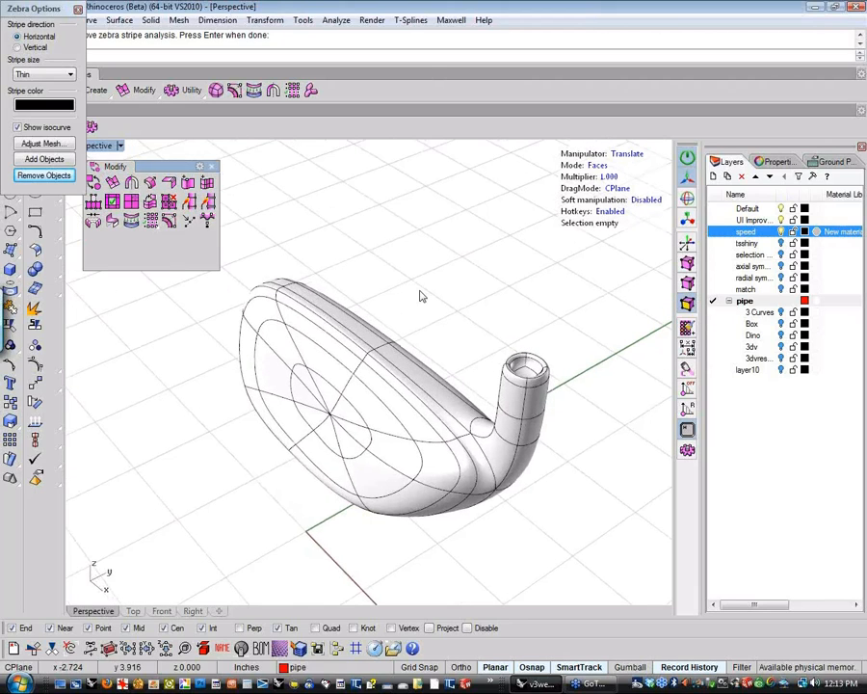
left_click(300, 20)
left_click(344, 320)
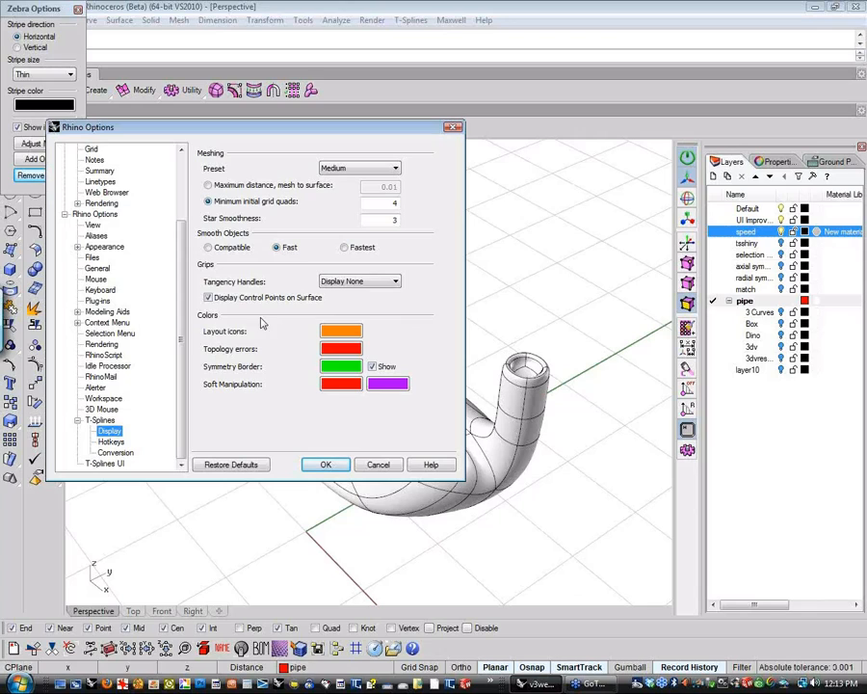
left_click(231, 247)
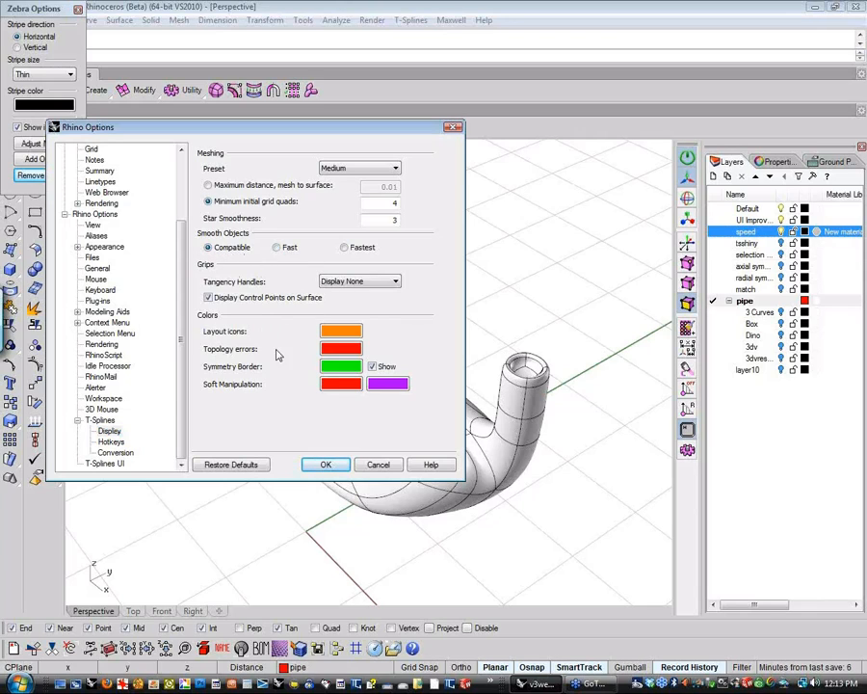
left_click(325, 467)
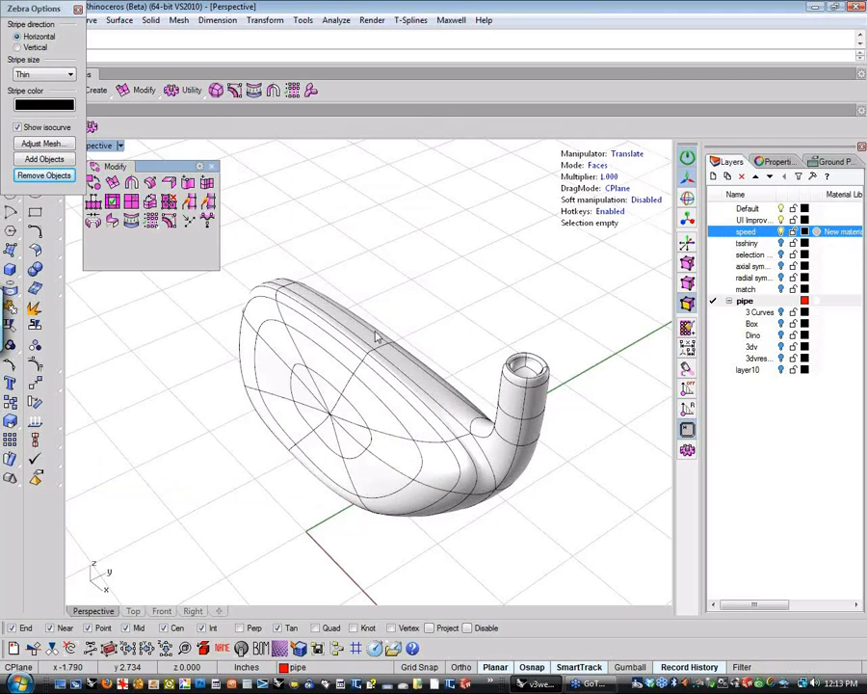
Step: Add the club head to the zebra analysis and examine the stripes across the face and hosel junction
left_click(53, 161)
left_click(399, 433)
key("Return")
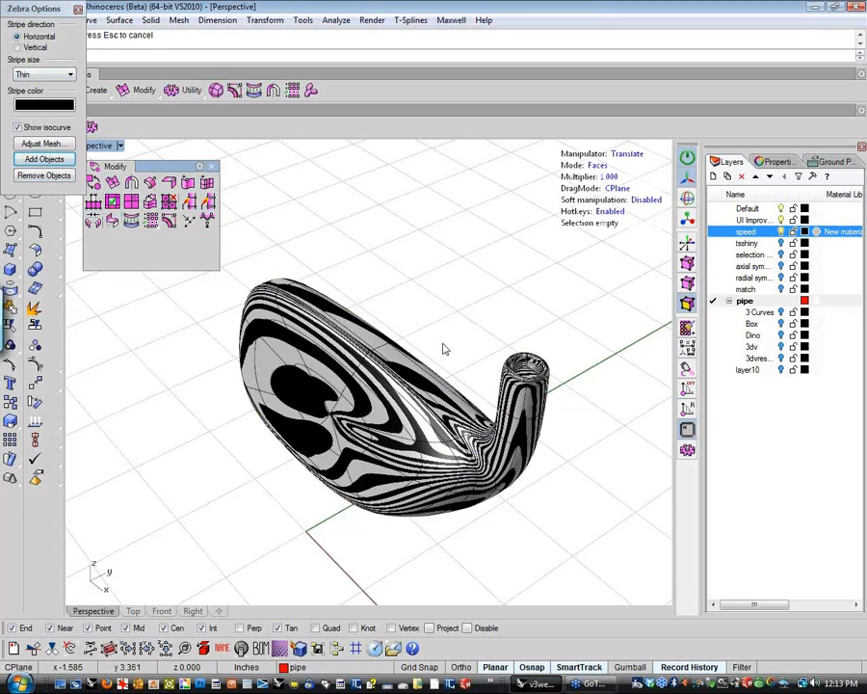
scroll(463, 354, "up", 5)
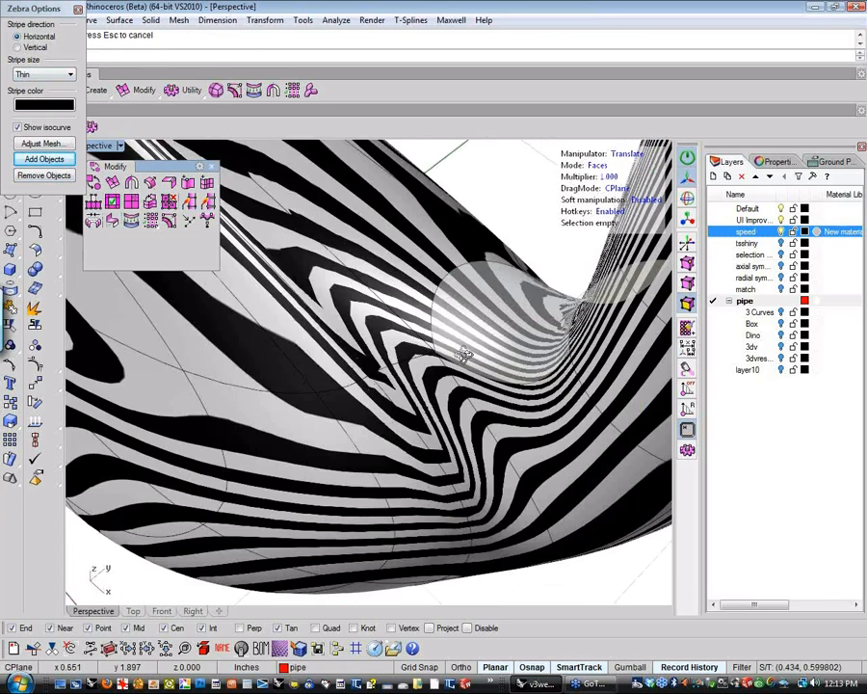
right_click_drag(463, 355, 465, 323)
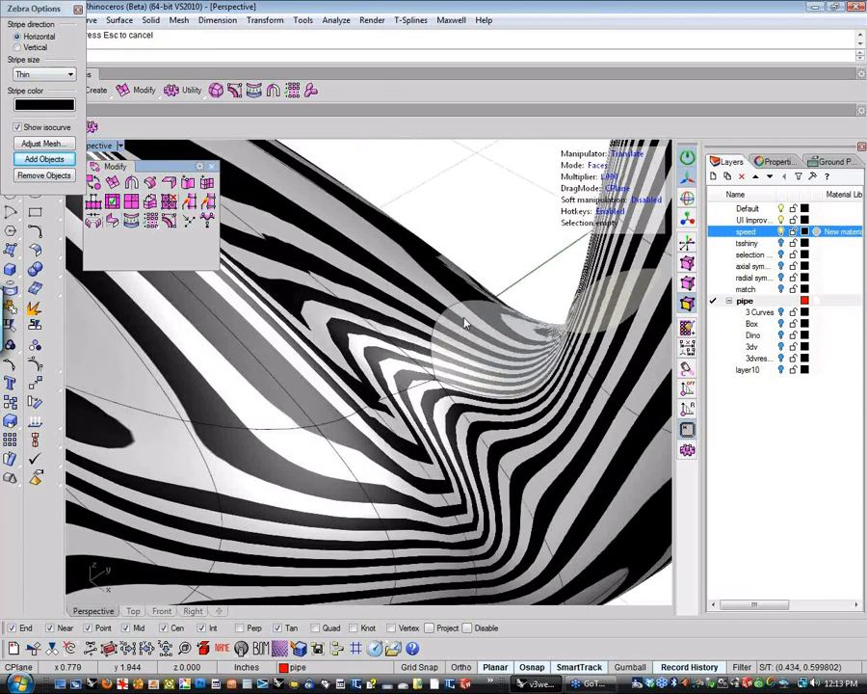
scroll(464, 324, "down", 5)
right_click_drag(463, 371, 472, 357)
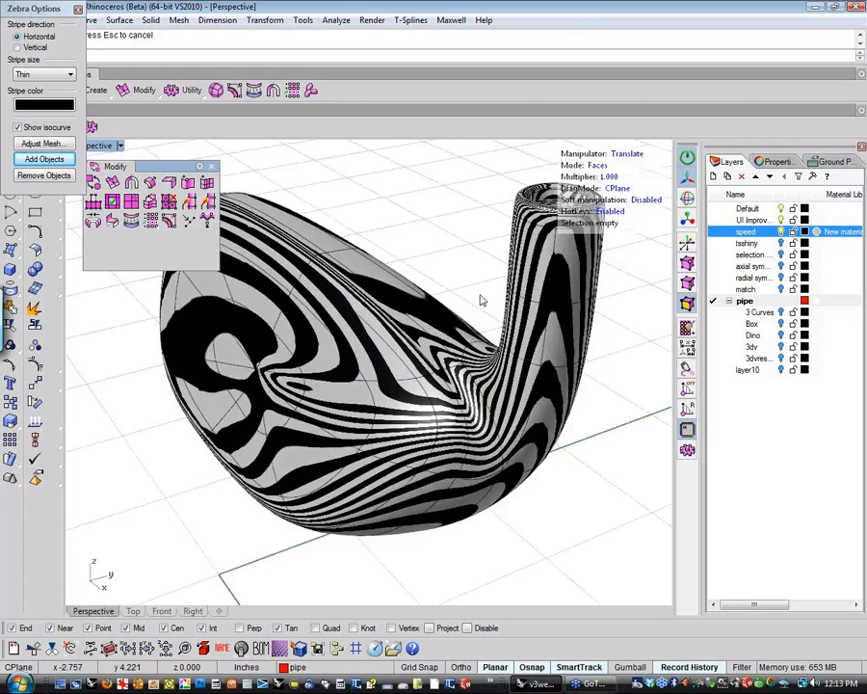
right_click_drag(443, 276, 401, 241)
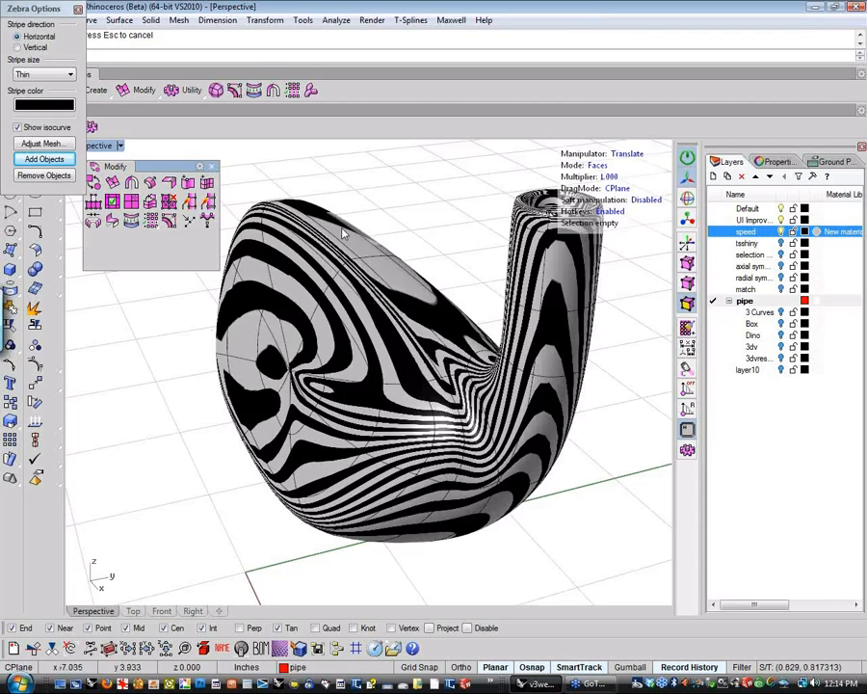
right_click_drag(204, 466, 242, 479)
Step: Take the club head out of the zebra analysis and clear the selection of club head faces
left_click(63, 178)
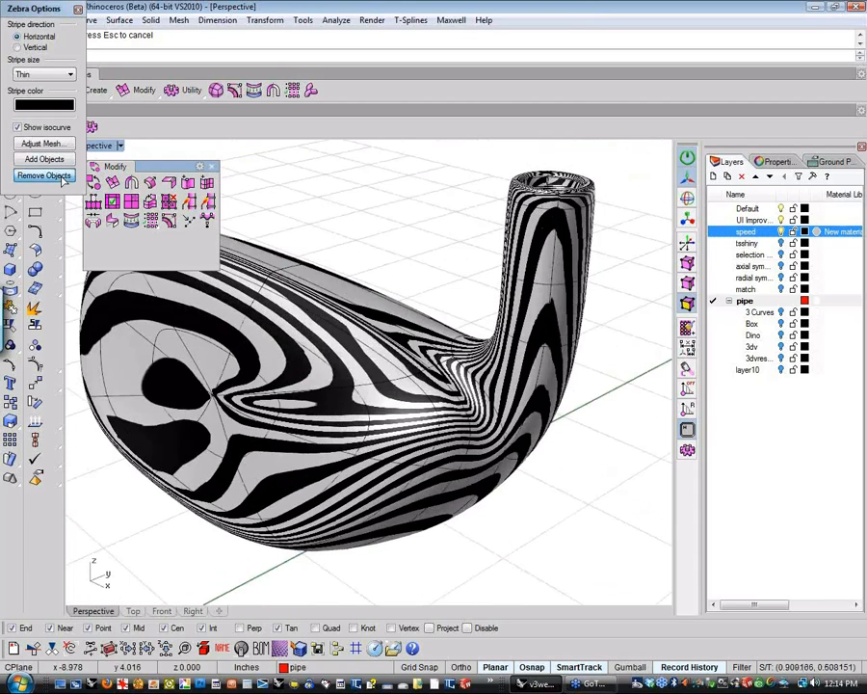
left_click(301, 401)
right_click(305, 401)
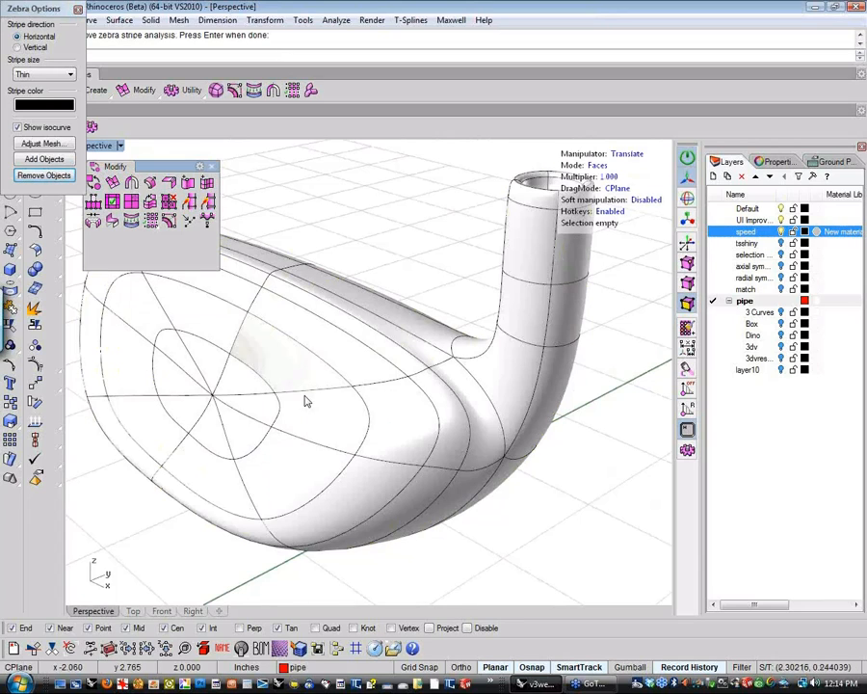
right_click_drag(306, 400, 337, 420)
left_click(343, 434)
left_click(174, 463)
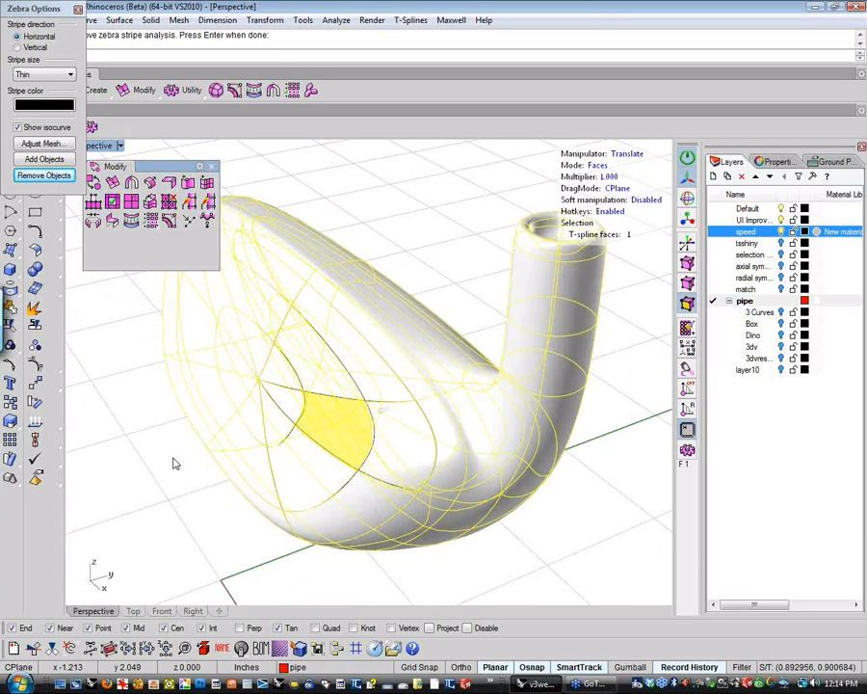
left_click_drag(173, 459, 379, 463)
key("Escape")
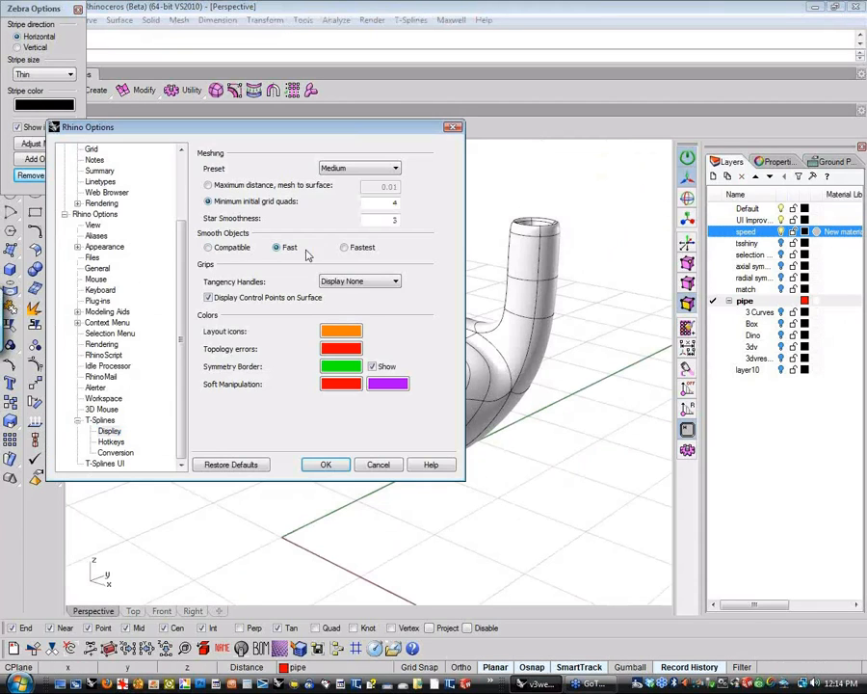
Step: Set the T-Splines smooth objects display option to Fastest and inspect the head-to-hosel junction up close
left_click(352, 250)
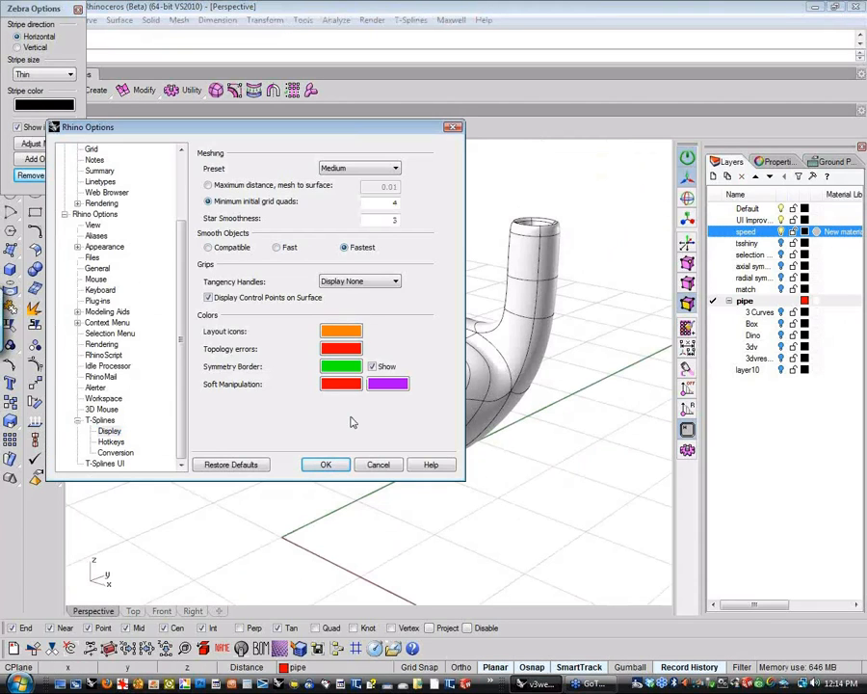
left_click(327, 465)
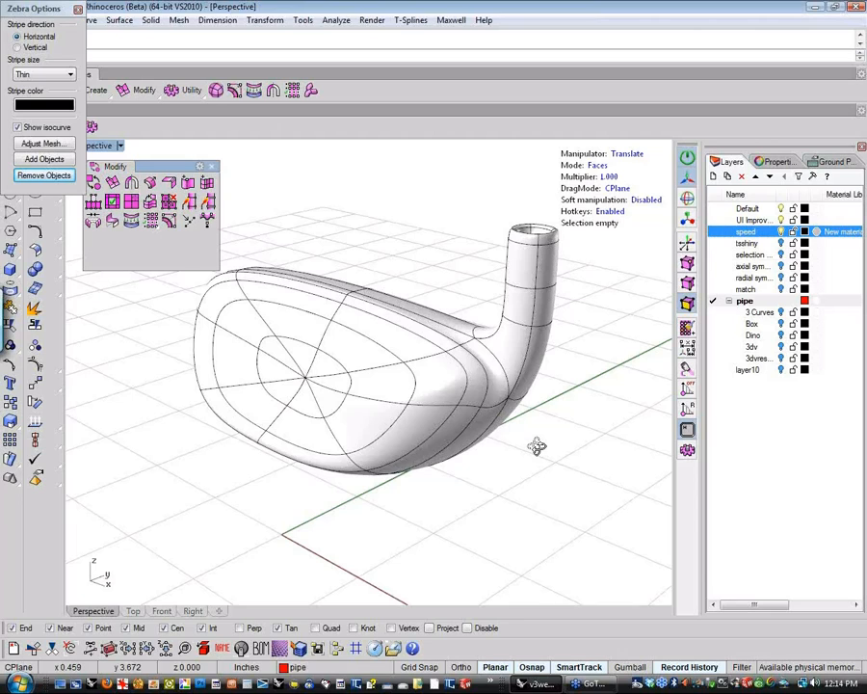
right_click_drag(537, 446, 533, 507)
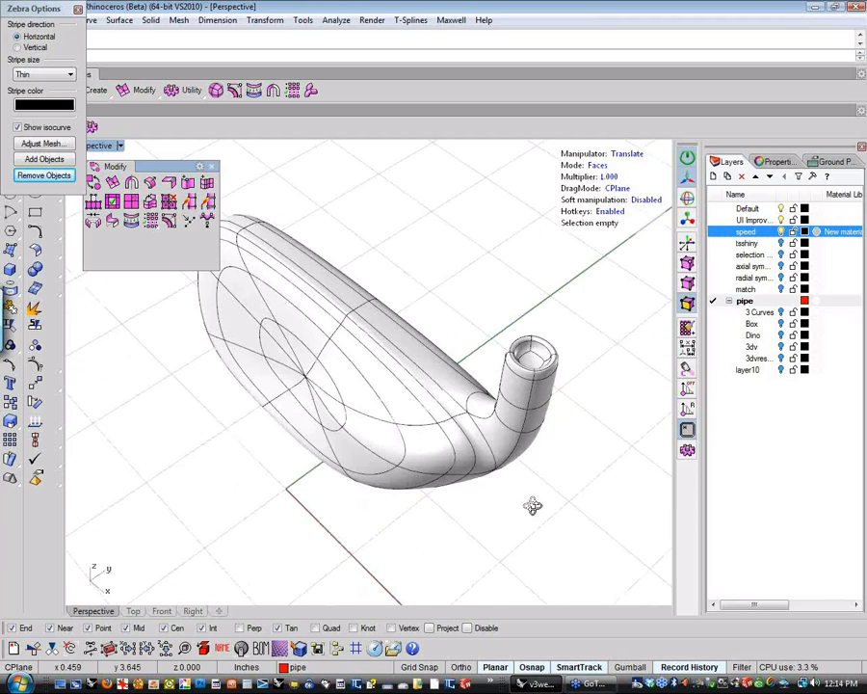
scroll(470, 415, "up", 8)
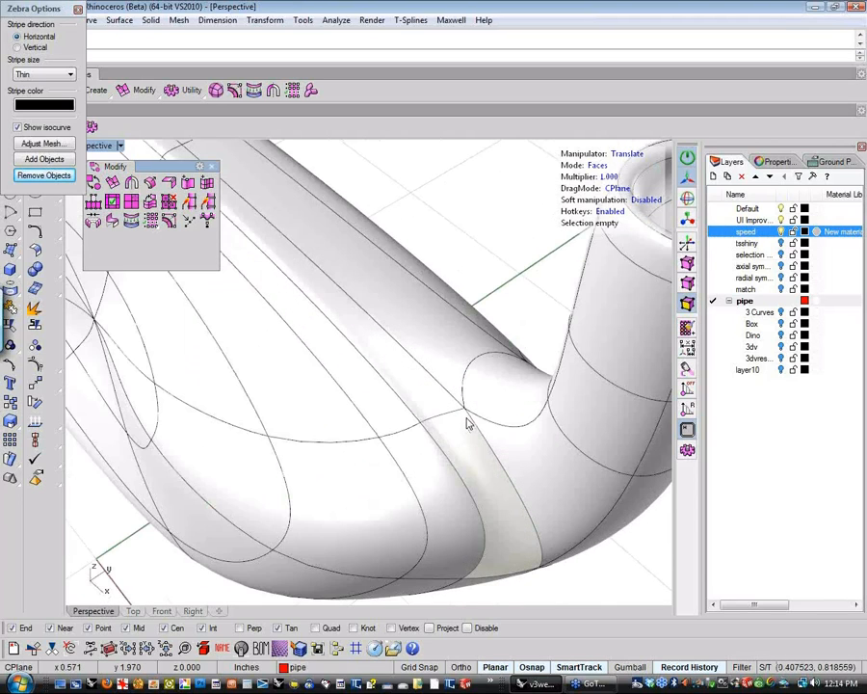
Step: Apply zebra analysis to the club head again, leaving the mesh settings as they are, and check the stripes around the hosel junction
left_click(43, 143)
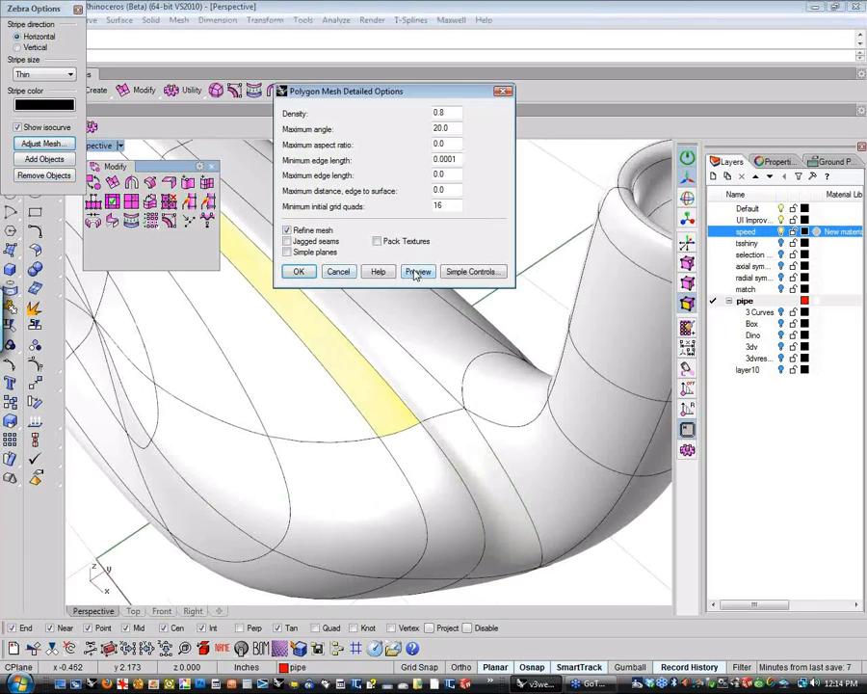
left_click(334, 273)
left_click(44, 174)
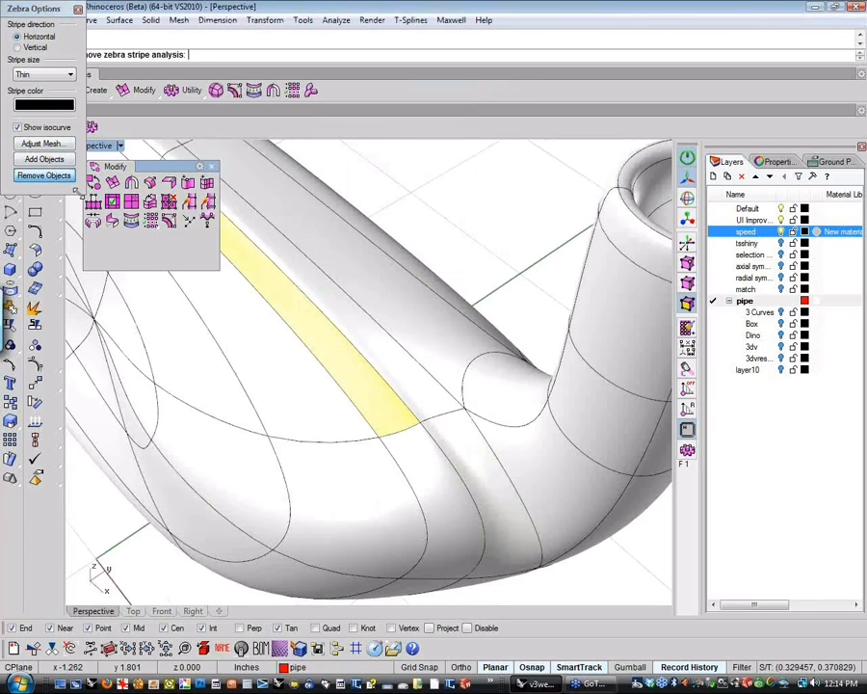
left_click(43, 159)
left_click(471, 421)
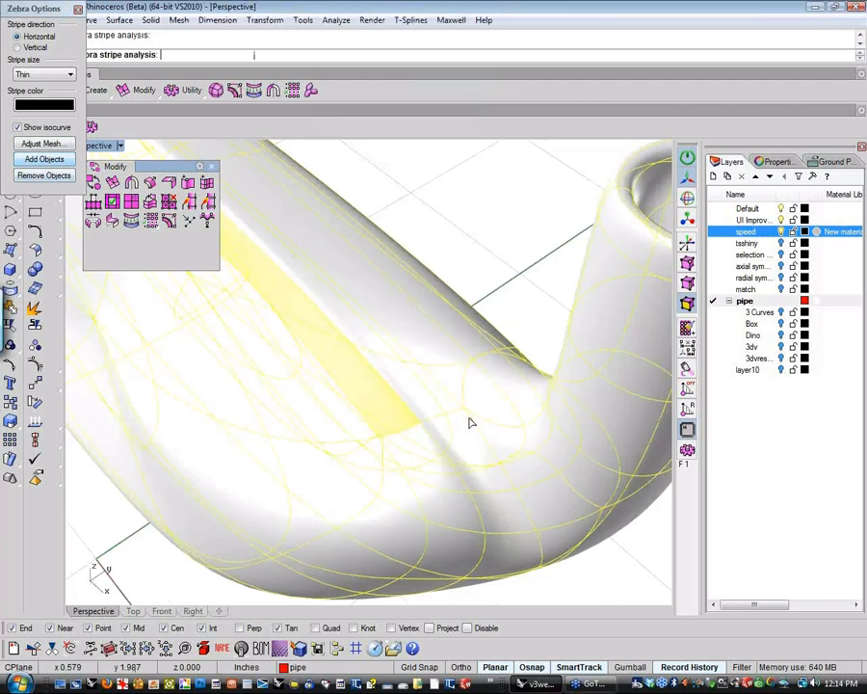
key("Return")
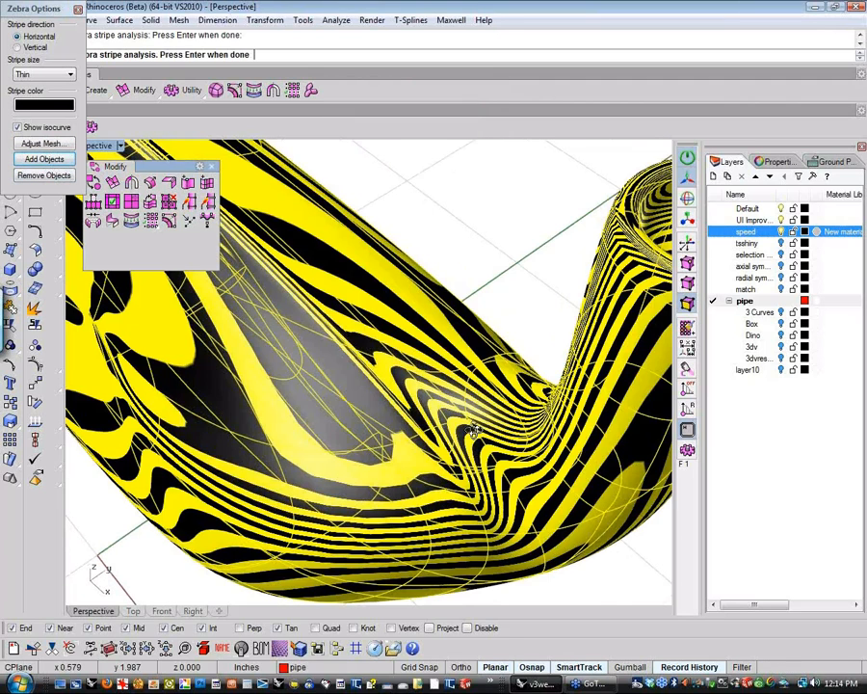
right_click_drag(473, 430, 450, 333)
Step: Remove the zebra stripes from the club head and deselect the face
left_click(44, 175)
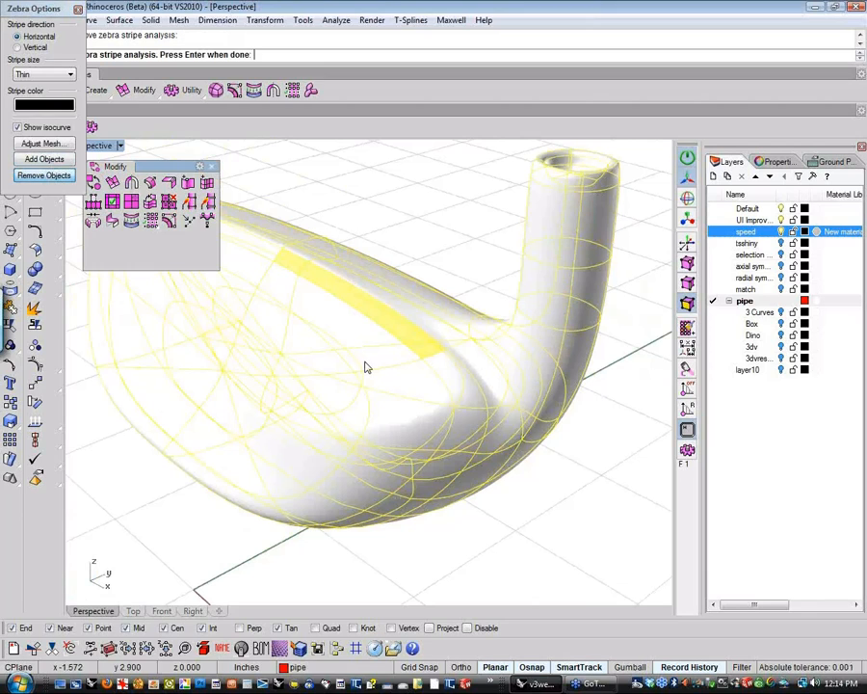
key("Return")
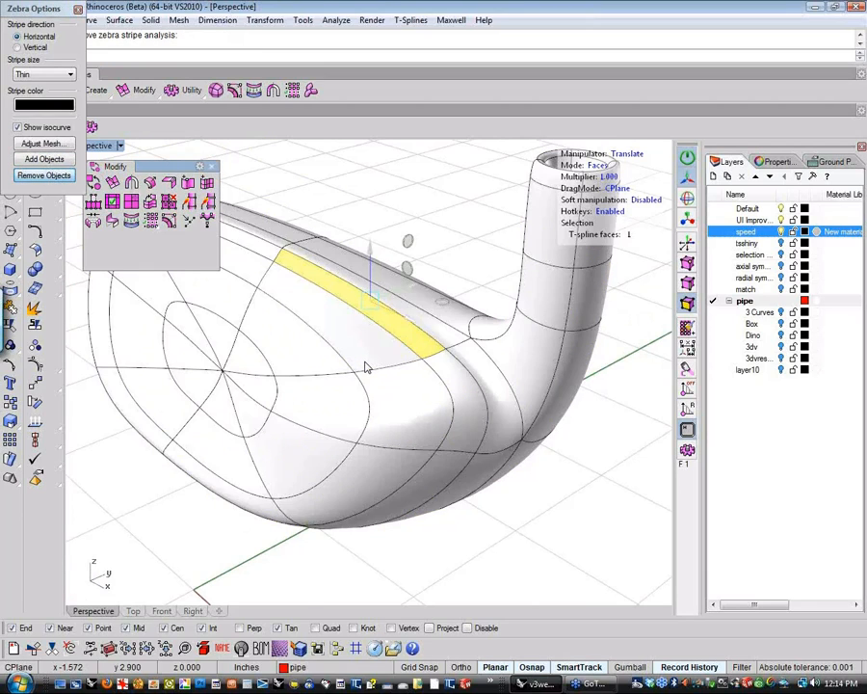
key("Escape")
scroll(446, 350, "down", 6)
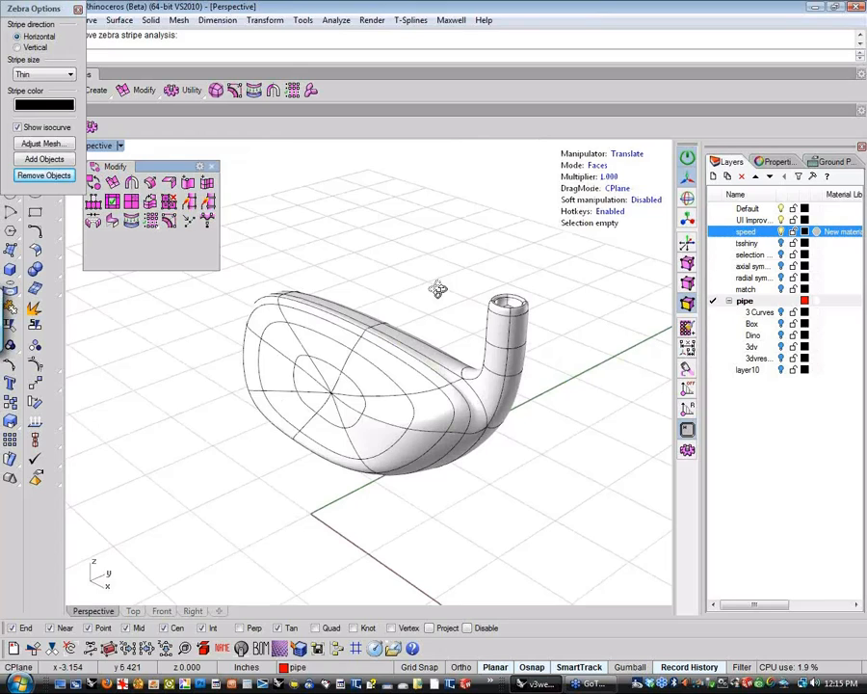
Step: Close the zebra analysis options
right_click_drag(437, 289, 439, 282)
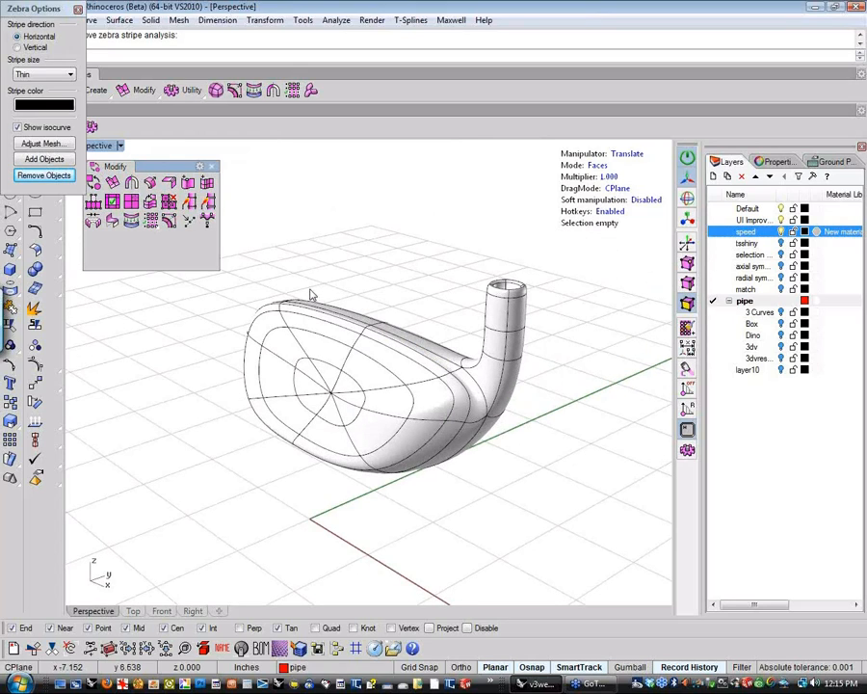
key("shift")
right_click_drag(279, 310, 202, 308)
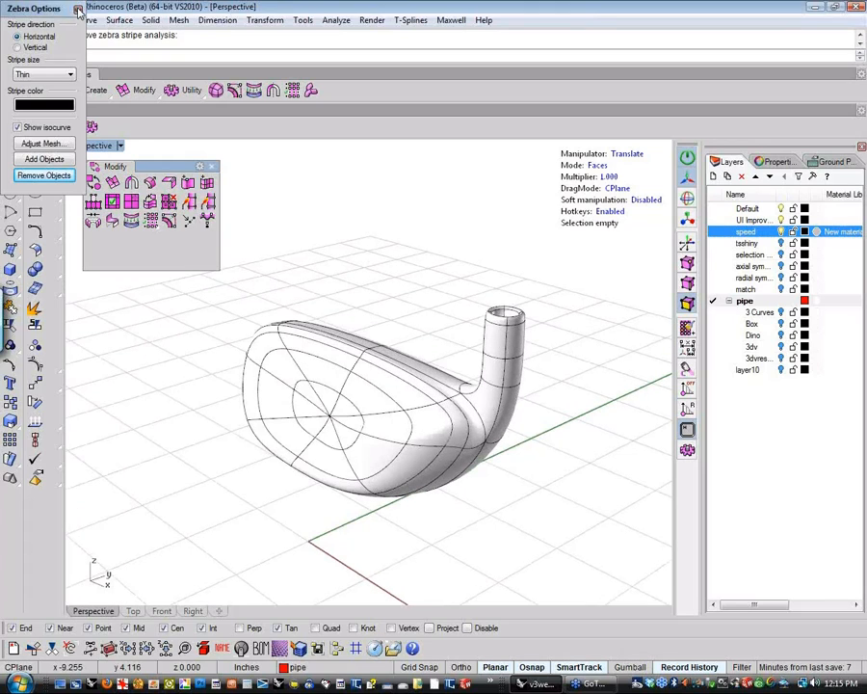
key("Return")
right_click_drag(260, 202, 290, 222, "shift")
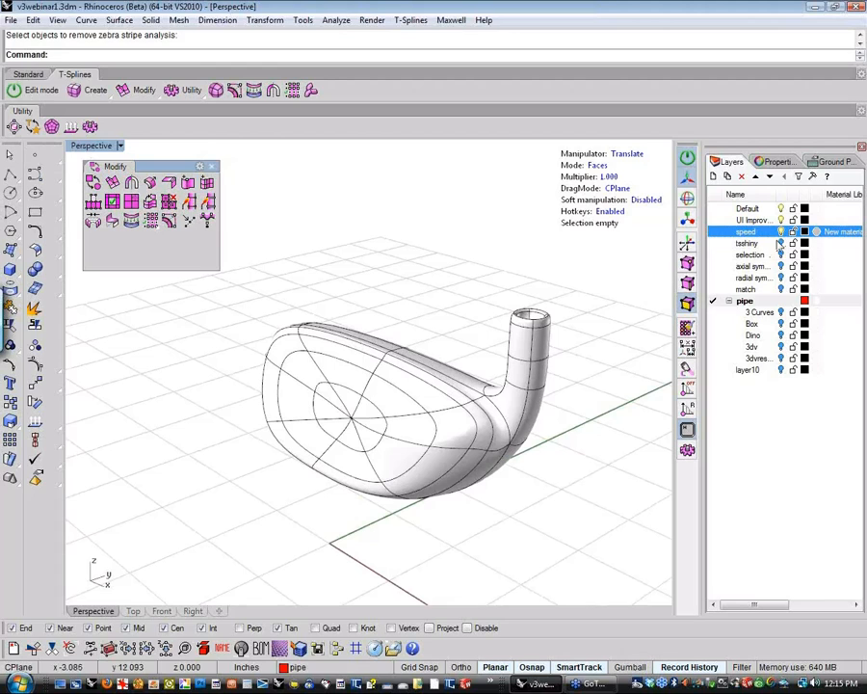
Step: Hide the speed layer and show the tsshiny layer
left_click(781, 231)
left_click(780, 243)
right_click_drag(409, 318, 384, 316, "shift")
Step: Set the Perspective view to the tsShiny display mode and view the club face from the front
left_click(89, 145)
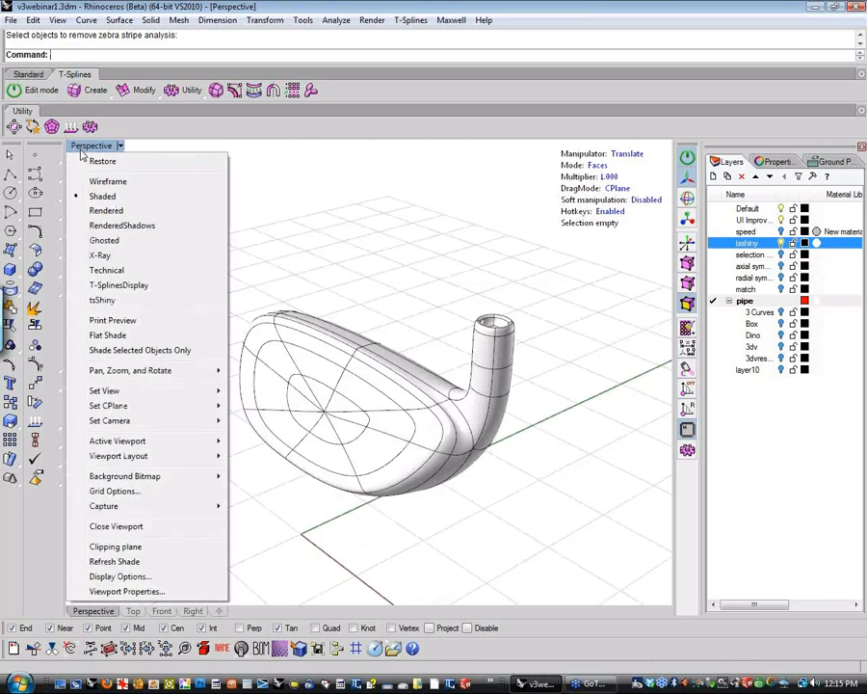
left_click(130, 304)
mouse_move(130, 304)
right_mouse_down()
mouse_move(321, 440)
mouse_move(508, 388)
mouse_move(205, 381)
mouse_move(161, 422)
mouse_move(622, 507)
mouse_move(481, 477)
mouse_move(578, 471)
mouse_move(212, 414)
mouse_move(279, 416)
mouse_move(248, 536)
mouse_move(383, 502)
mouse_move(186, 499)
mouse_move(299, 499)
mouse_move(275, 424)
right_mouse_up()
Step: Shade the club head without wires or grid and examine the reflections flowing over the face
left_click(28, 74)
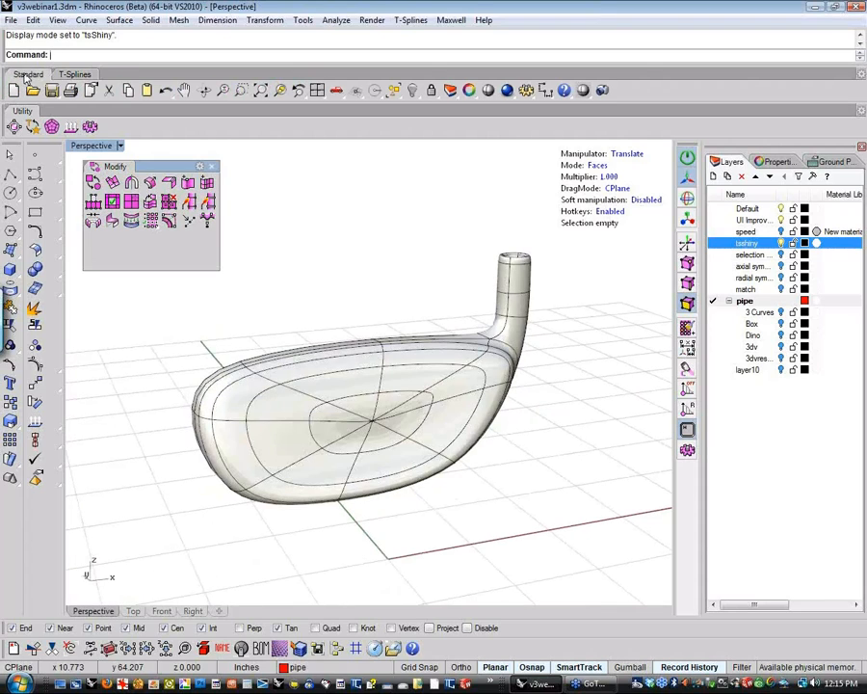
left_click(487, 90)
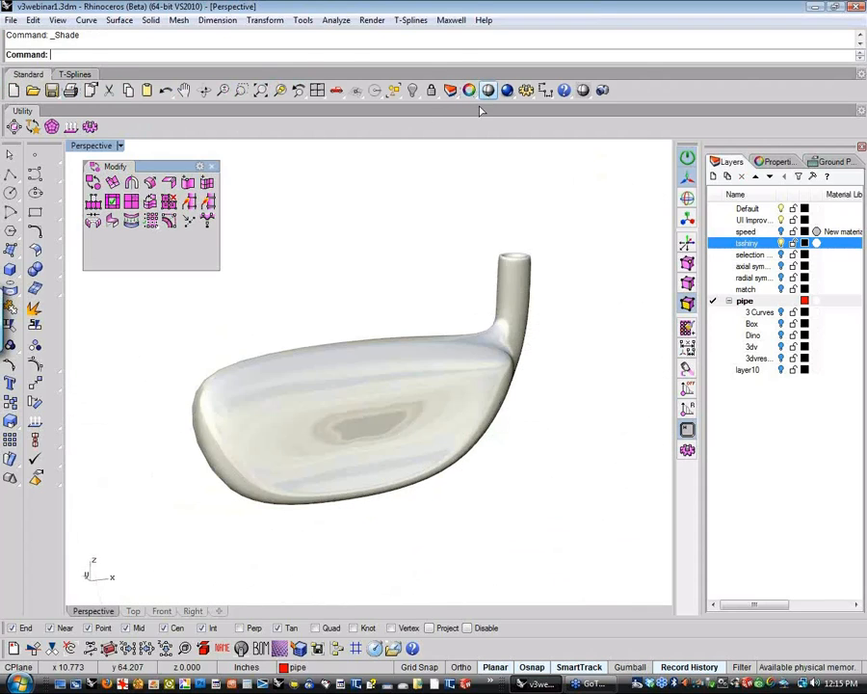
mouse_move(311, 327)
right_mouse_down()
mouse_move(414, 348)
mouse_move(290, 485)
mouse_move(205, 464)
mouse_move(385, 503)
mouse_move(246, 516)
mouse_move(408, 509)
mouse_move(376, 482)
right_mouse_up()
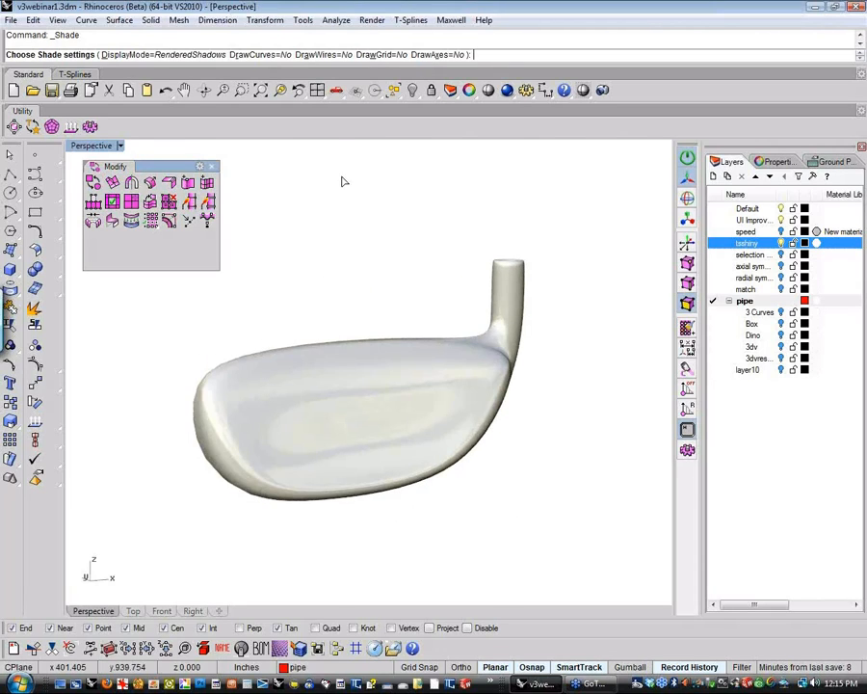
Step: Review the tsShiny display mode's shading, visibility and lighting settings in the program options, leaving them as they are
left_click(303, 19)
left_click(330, 303)
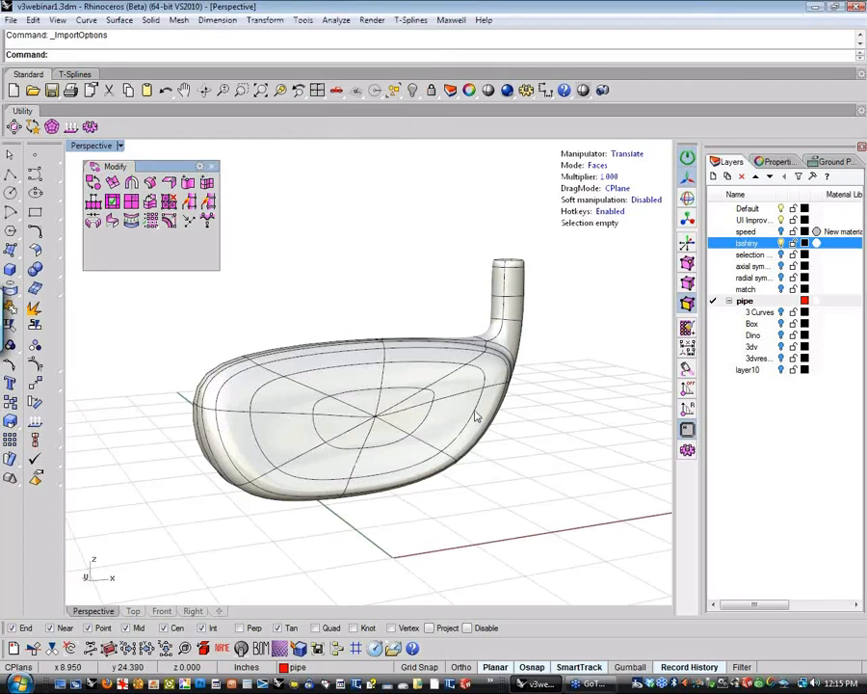
left_click(302, 19)
left_click(361, 315)
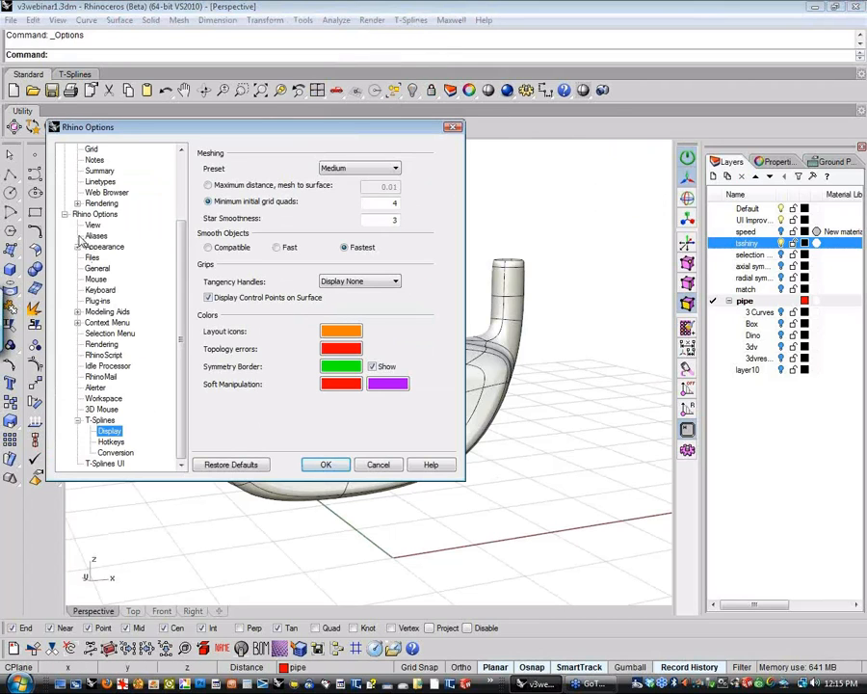
left_click(77, 246)
left_click(90, 279)
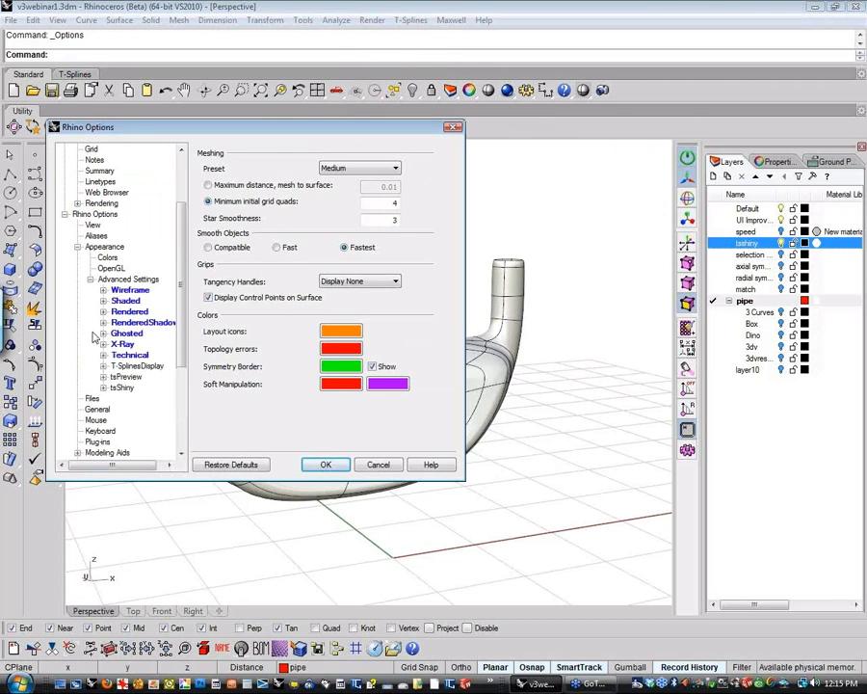
left_click(122, 388)
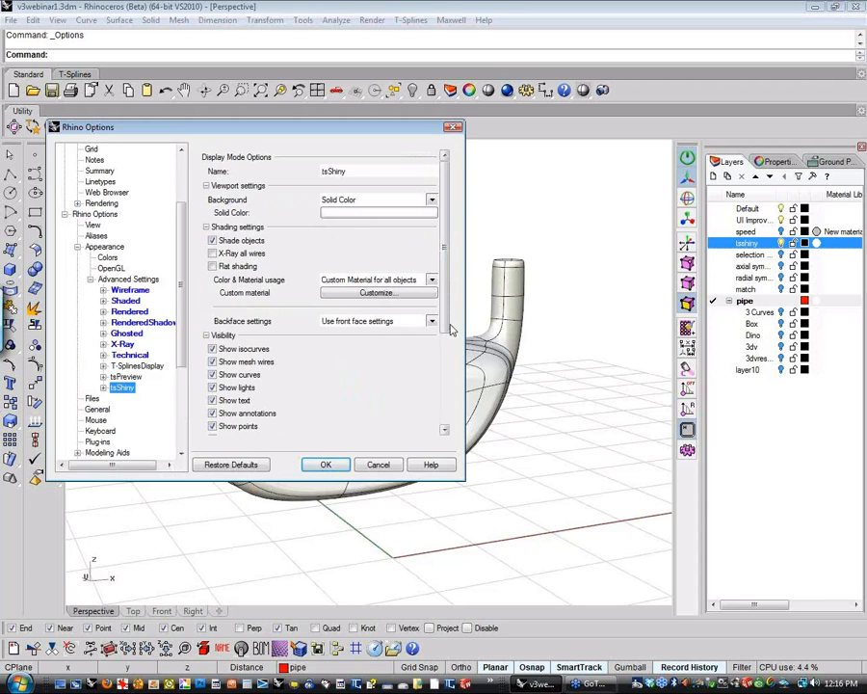
left_click_drag(443, 317, 279, 424)
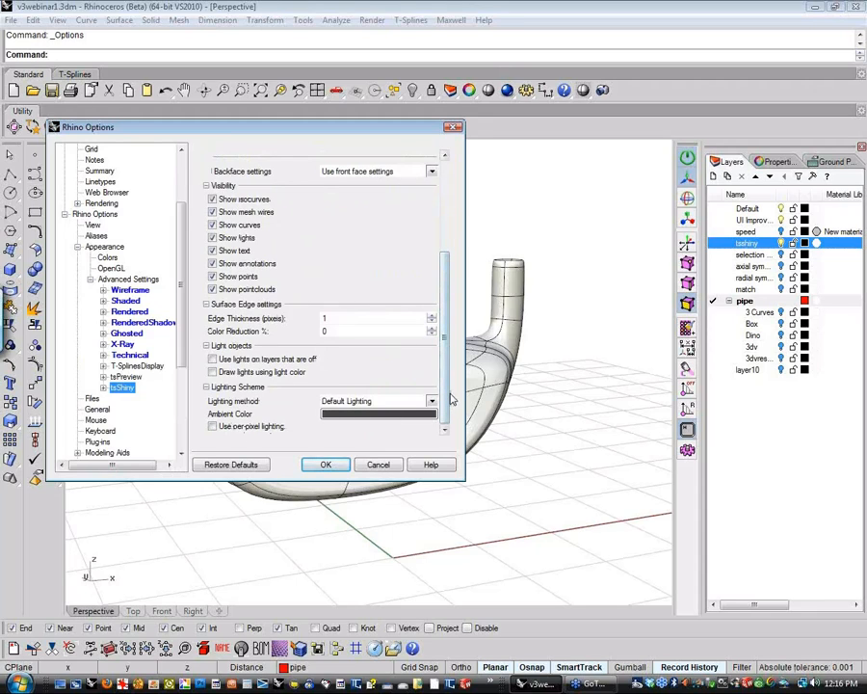
left_click_drag(443, 318, 448, 235)
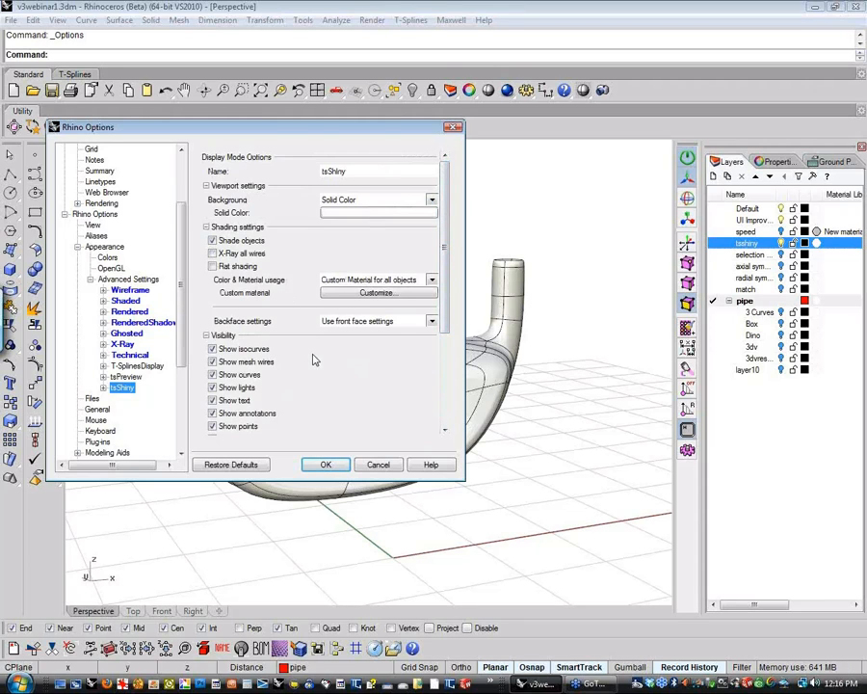
left_click(377, 464)
Step: Shade the club head from behind and examine the reflections over its back cavity and face from several angles
right_click_drag(518, 481, 231, 406)
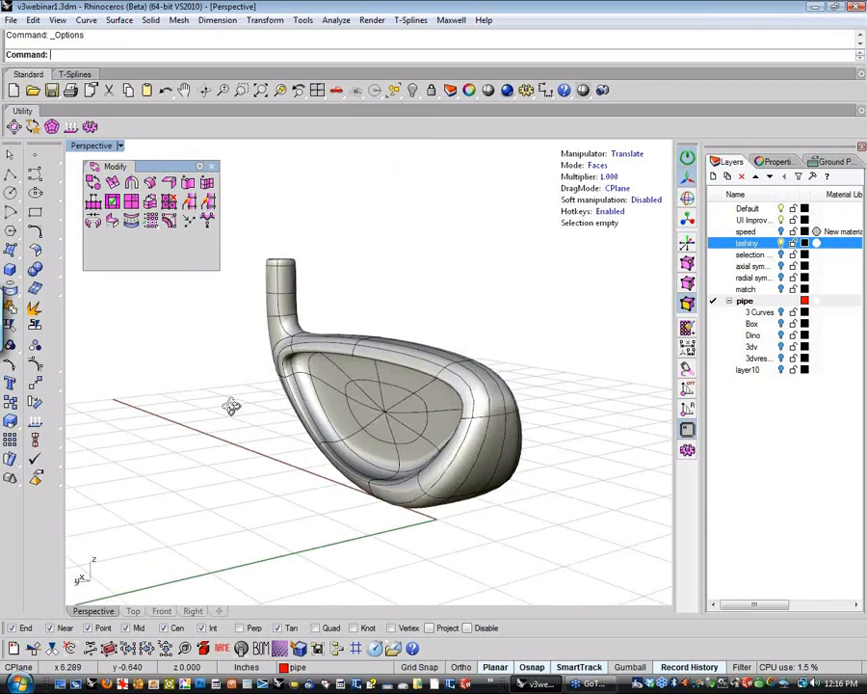
left_click(487, 89)
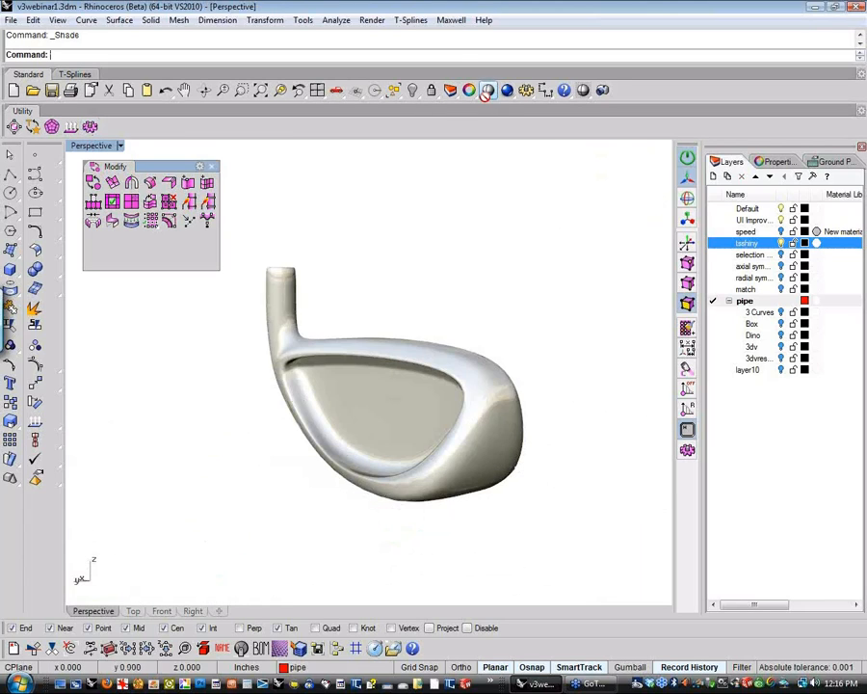
right_click_drag(371, 357, 543, 464)
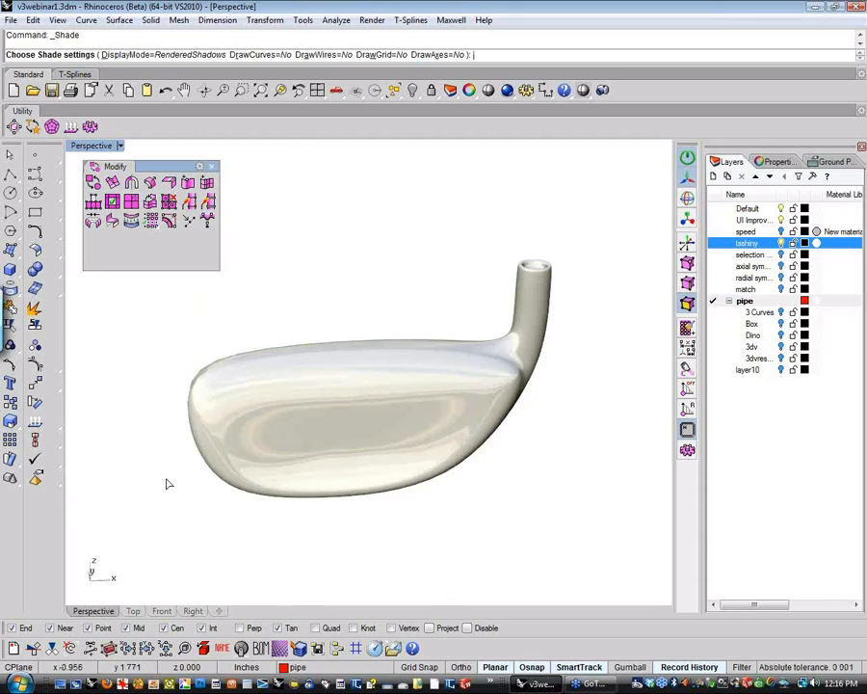
right_click_drag(168, 482, 558, 415)
right_click_drag(465, 282, 424, 295)
Step: Switch the Perspective view to the Shaded display mode and examine the club head's back cavity
left_click(586, 90)
right_click(586, 90)
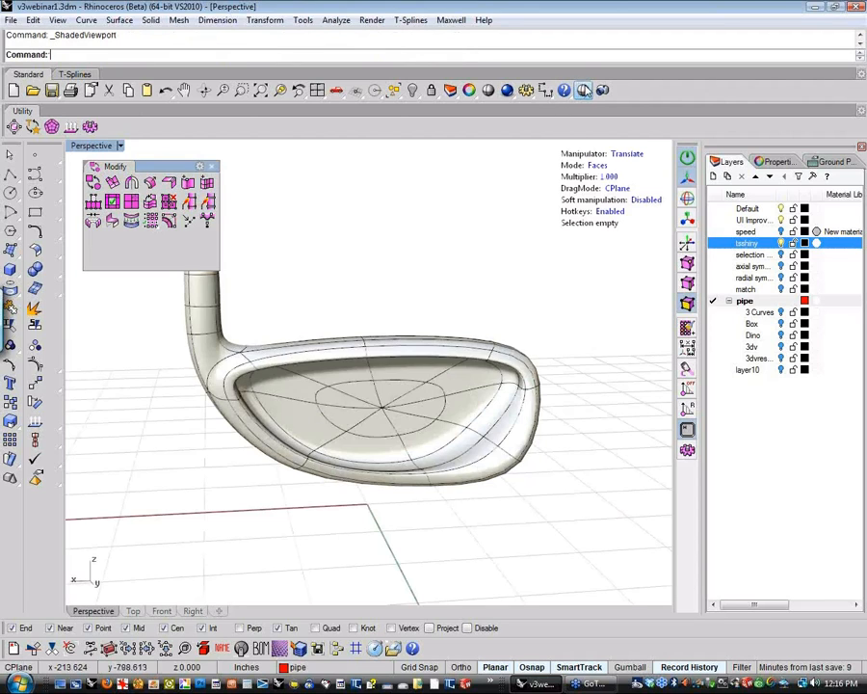
right_click_drag(437, 241, 382, 257)
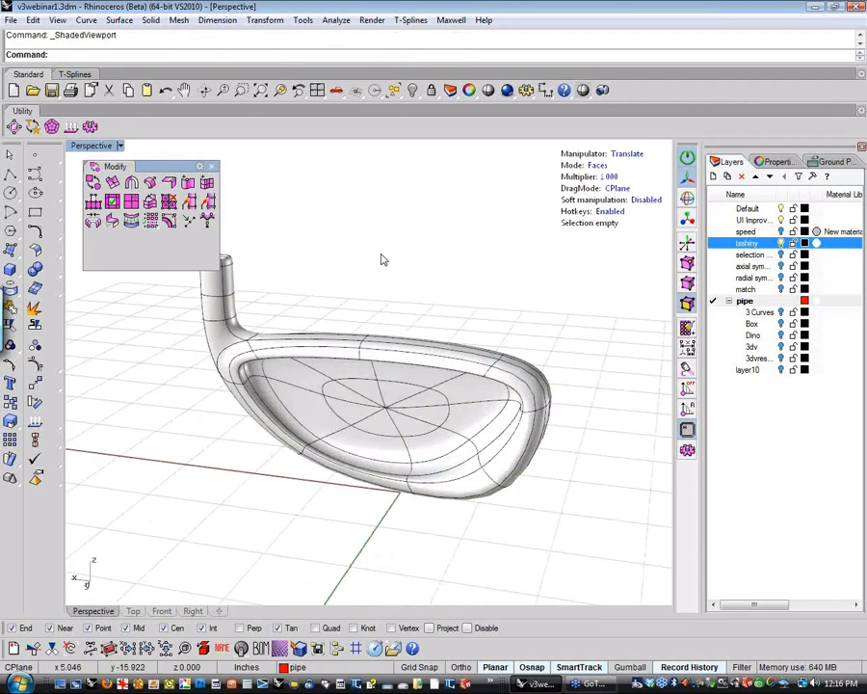
right_click_drag(323, 348, 279, 342)
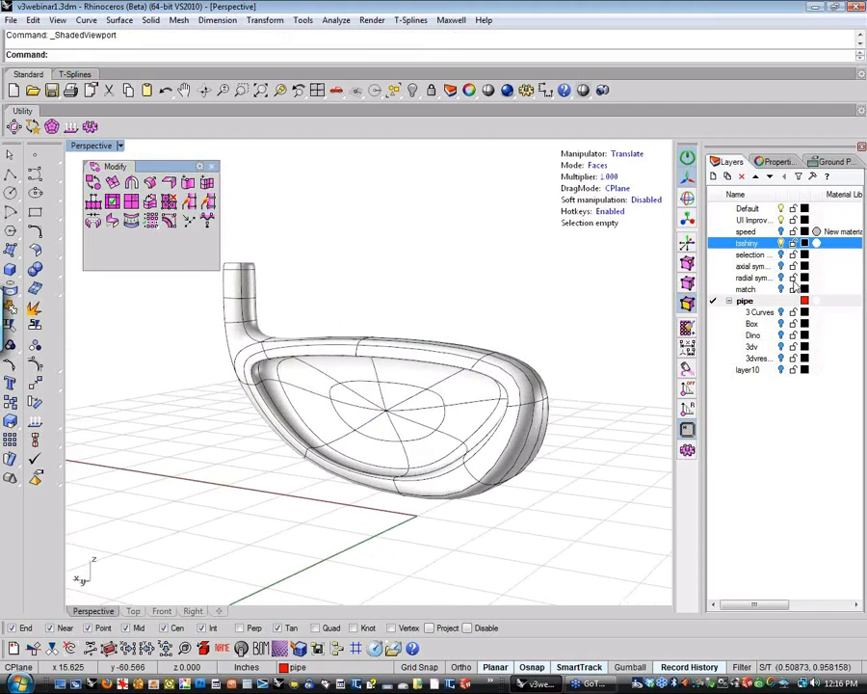
Step: Hide the tsshiny layer and show the selection layer
left_click(781, 243)
left_click(781, 254)
right_click_drag(480, 423, 386, 453)
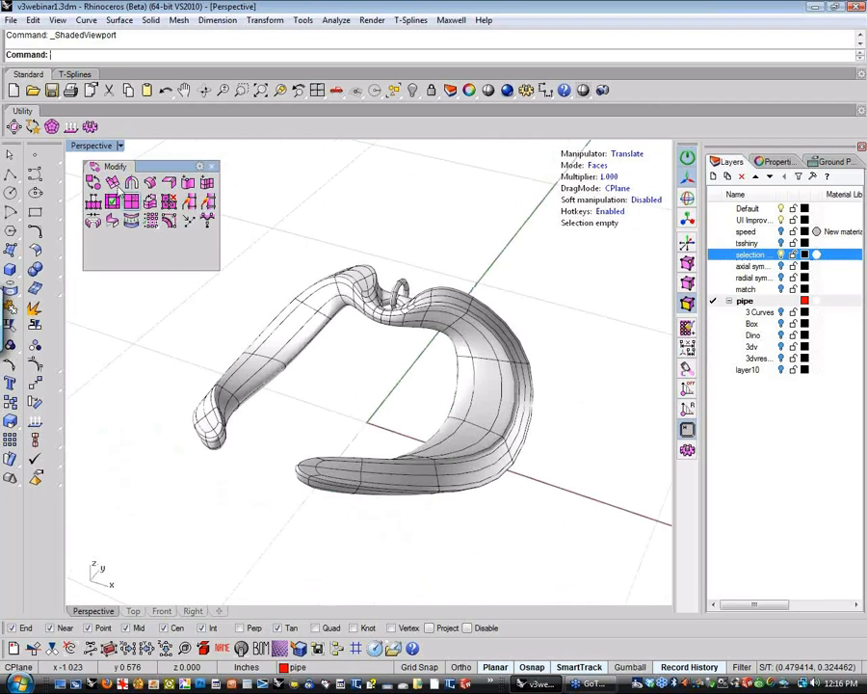
Step: Set the Perspective view to the tsShiny display mode and view the horseshoe-shaped model from above
left_click(93, 146)
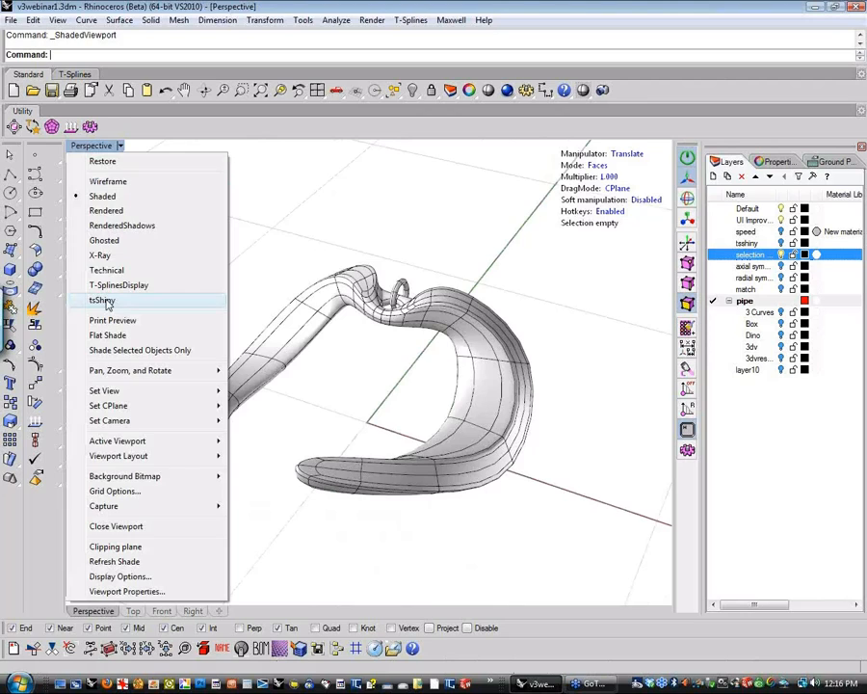
left_click(103, 301)
right_click_drag(424, 501, 569, 361)
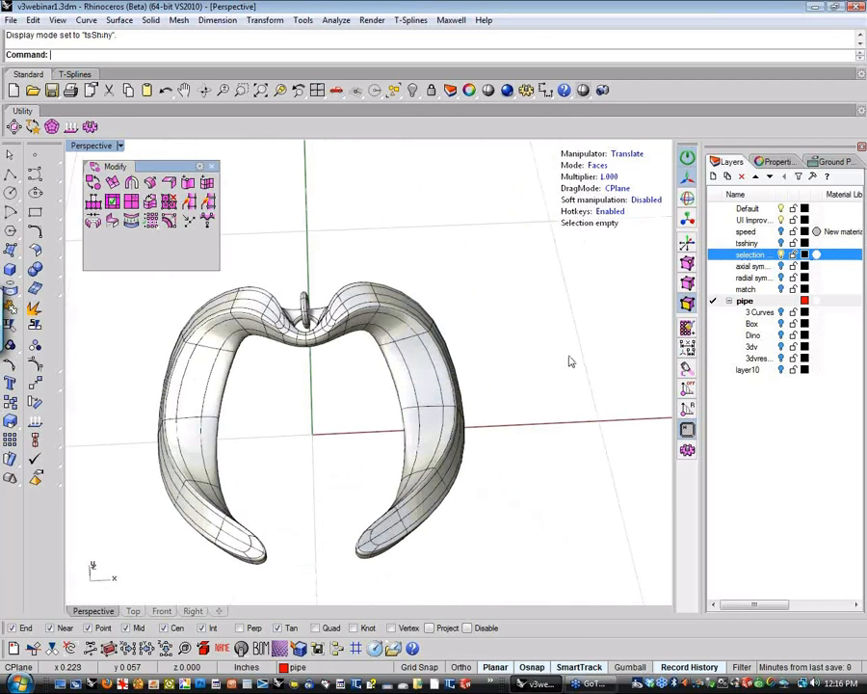
Step: Open the T-Splines selection sets manager
left_click(409, 20)
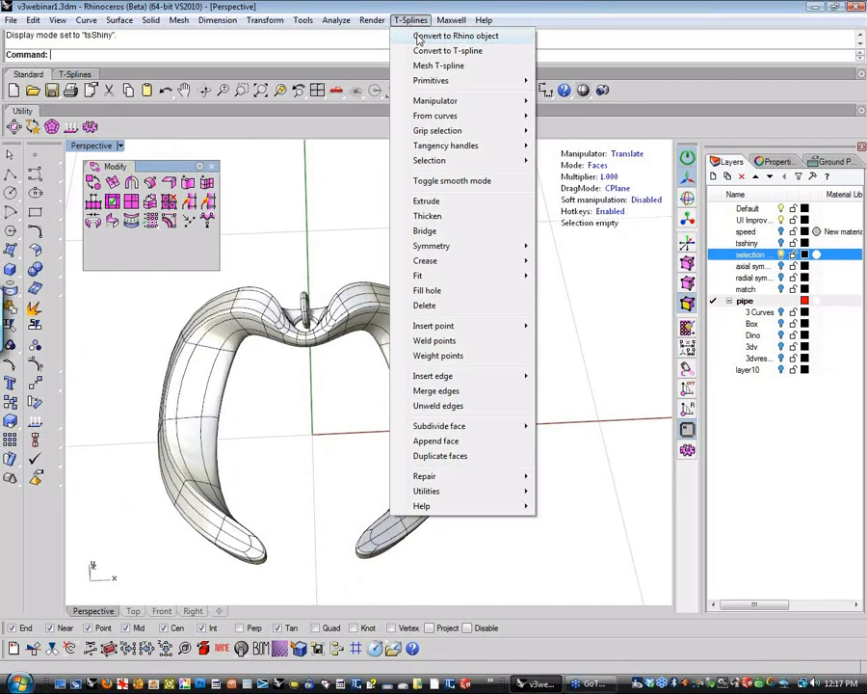
mouse_move(475, 161)
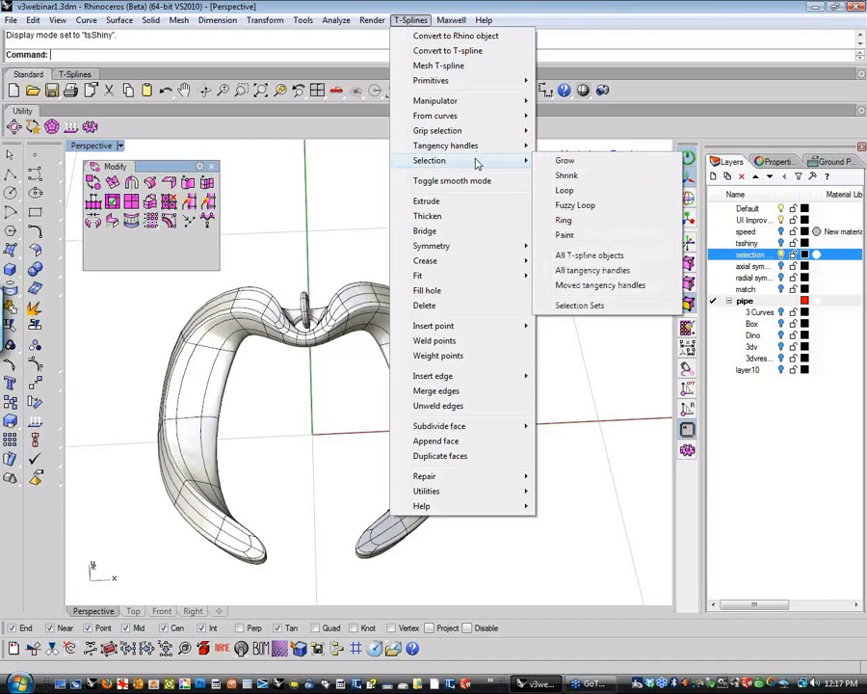
left_click(607, 307)
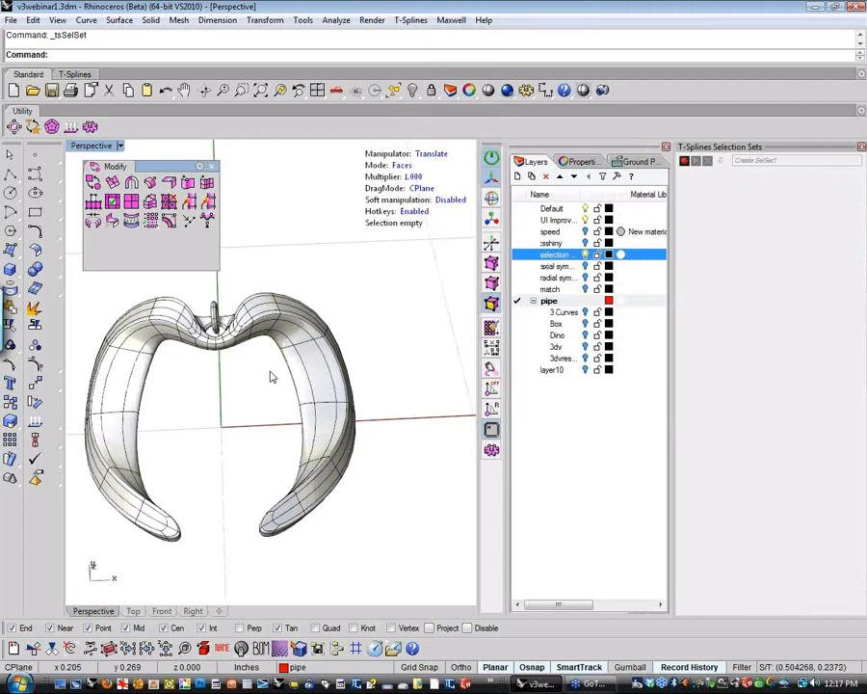
Step: Switch to T-spline edge mode and the scale manipulator, and try scaling inner edges on both arms, ending with nothing selected
key("s")
left_click_drag(261, 370, 299, 339)
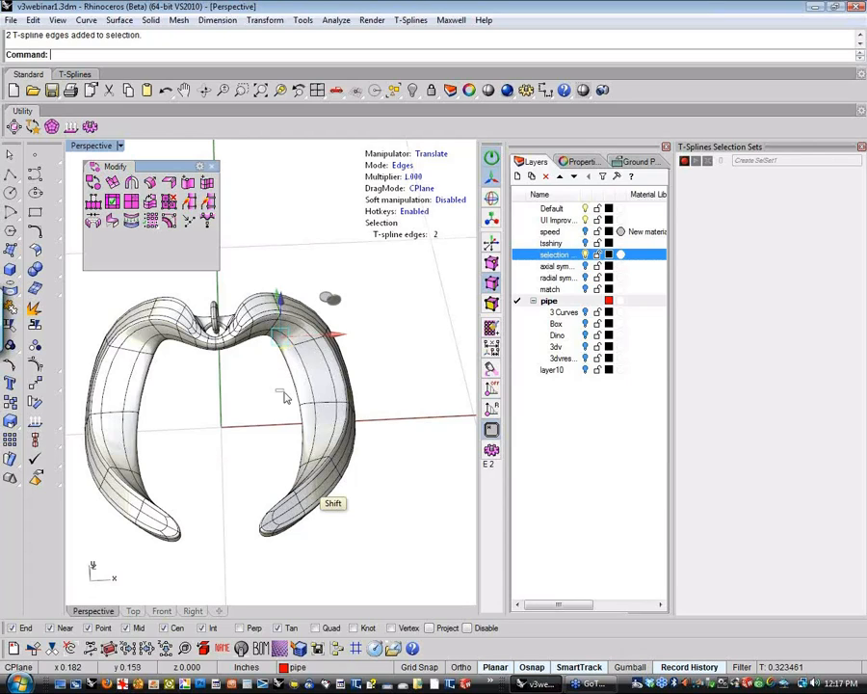
left_click_drag(284, 392, 314, 415, "shift")
left_click_drag(168, 388, 144, 424, "shift")
left_click(159, 423)
left_click_drag(248, 419, 323, 393, "shift")
key("r")
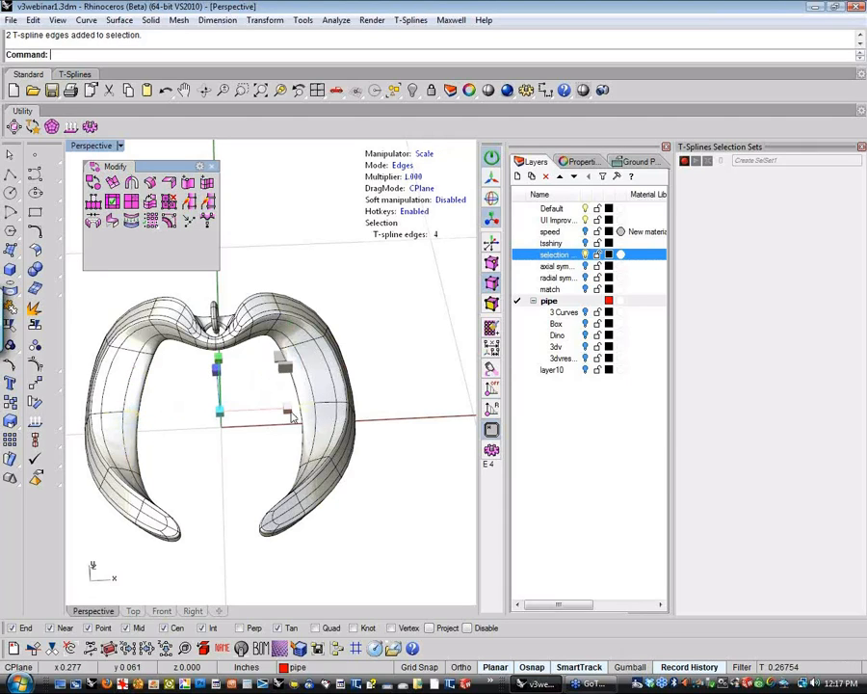
left_click_drag(240, 415, 290, 414)
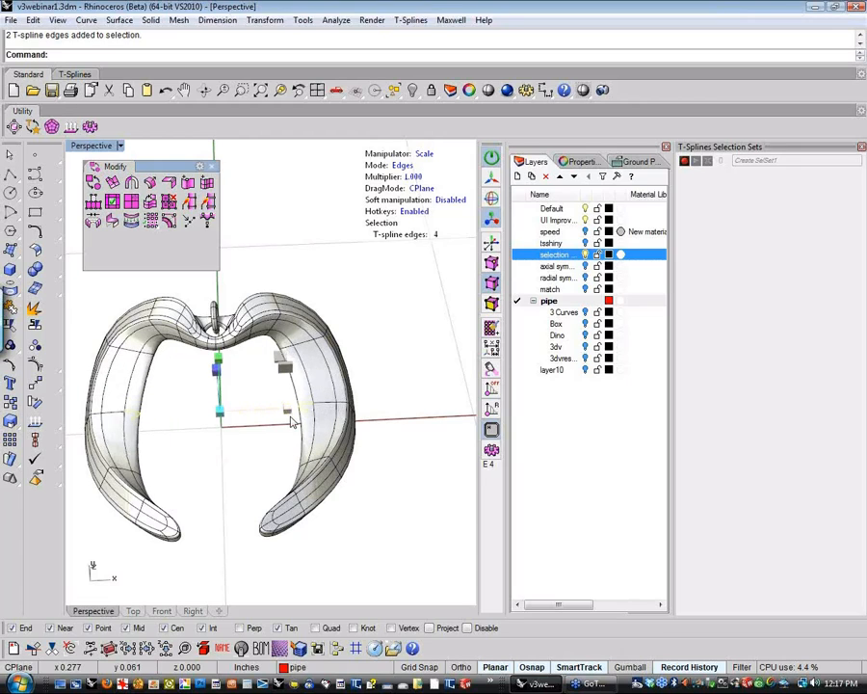
left_click(257, 451)
Step: Select four crosswise edges along the inside of the model, two on each arm
left_click(143, 415)
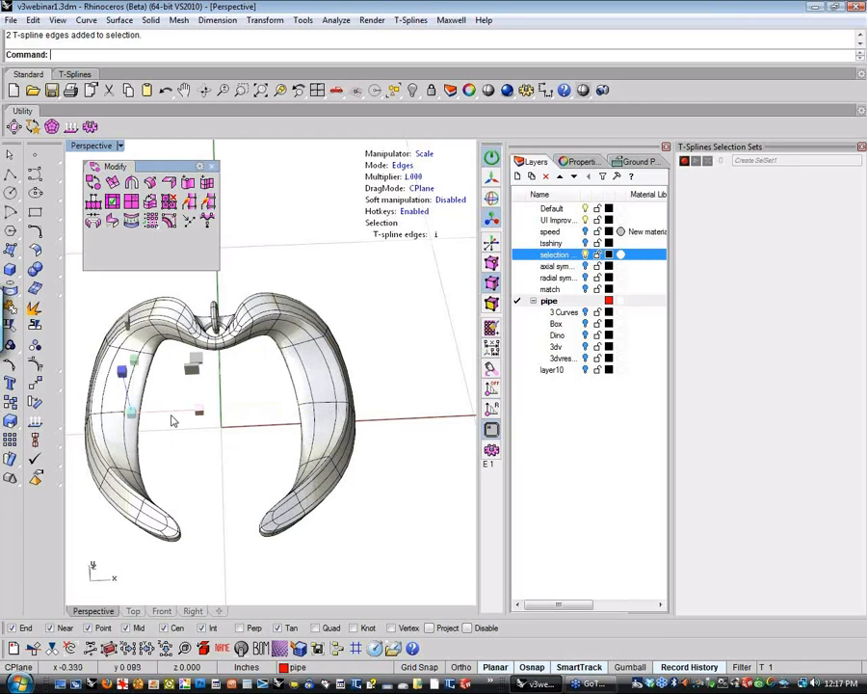
left_click(301, 412, "shift")
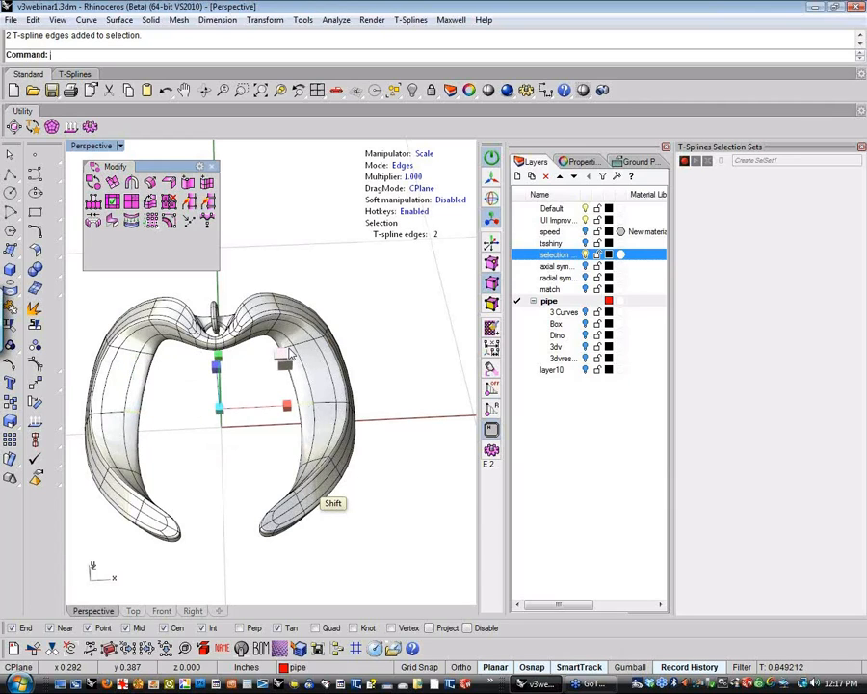
scroll(290, 355, "up", 2)
scroll(290, 352, "up", 4)
left_click(287, 356, "shift")
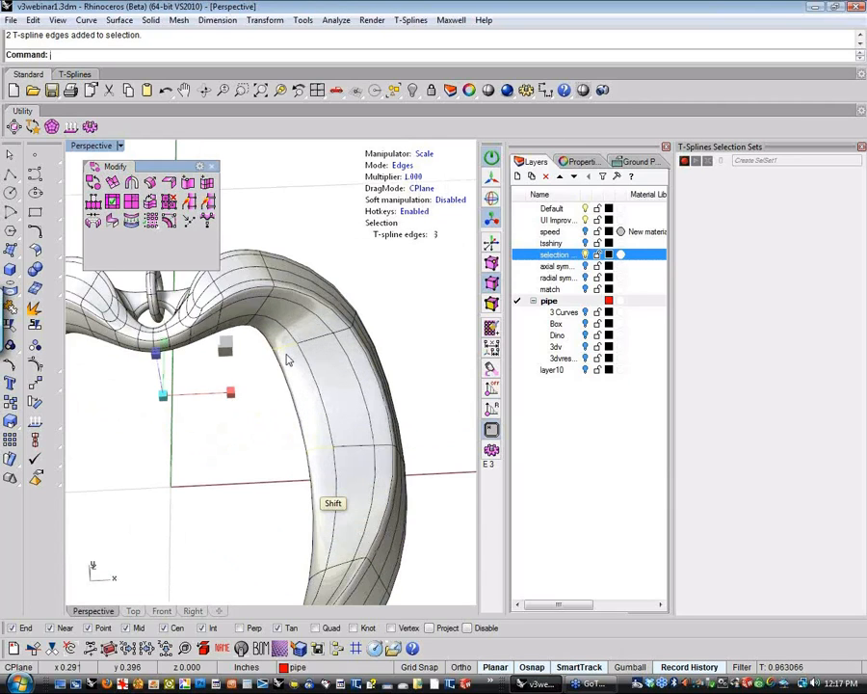
scroll(288, 355, "down", 4)
scroll(273, 377, "down", 4)
scroll(169, 356, "up", 4)
left_click(169, 358, "shift")
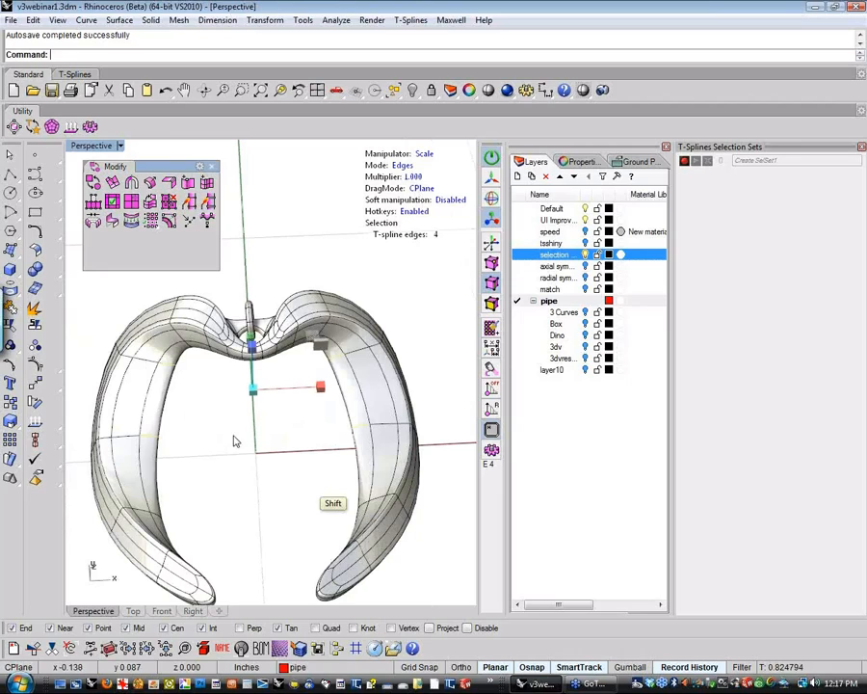
right_click_drag(248, 446, 234, 444)
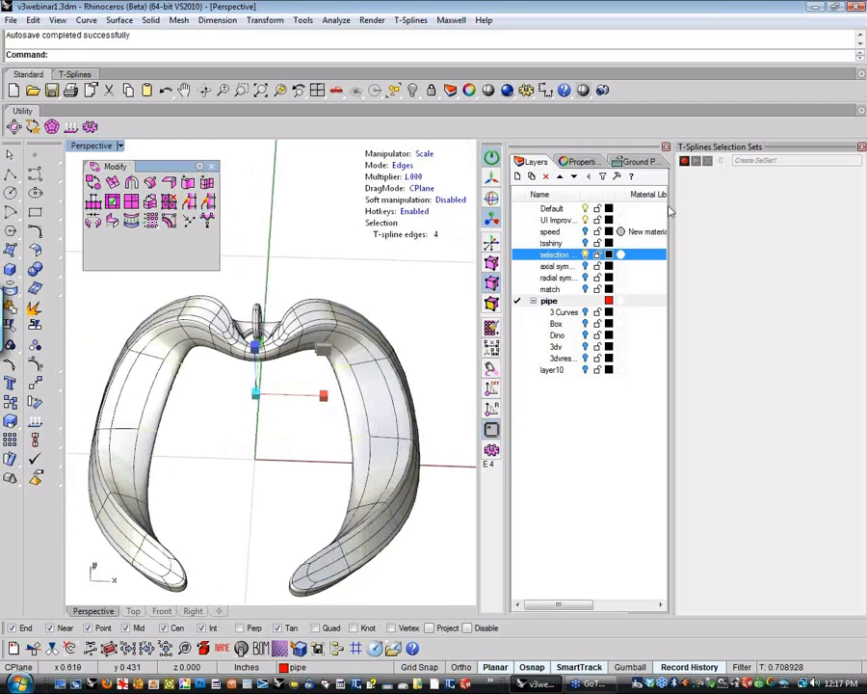
Step: Store the selected edges as a selection set named edges1
left_click(684, 163)
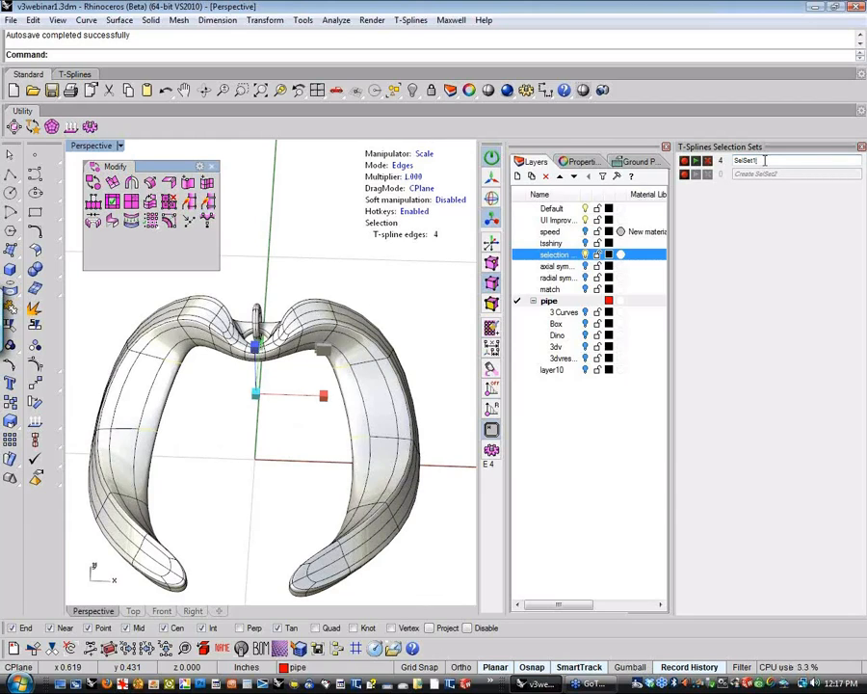
double_click(780, 161)
type("edges1")
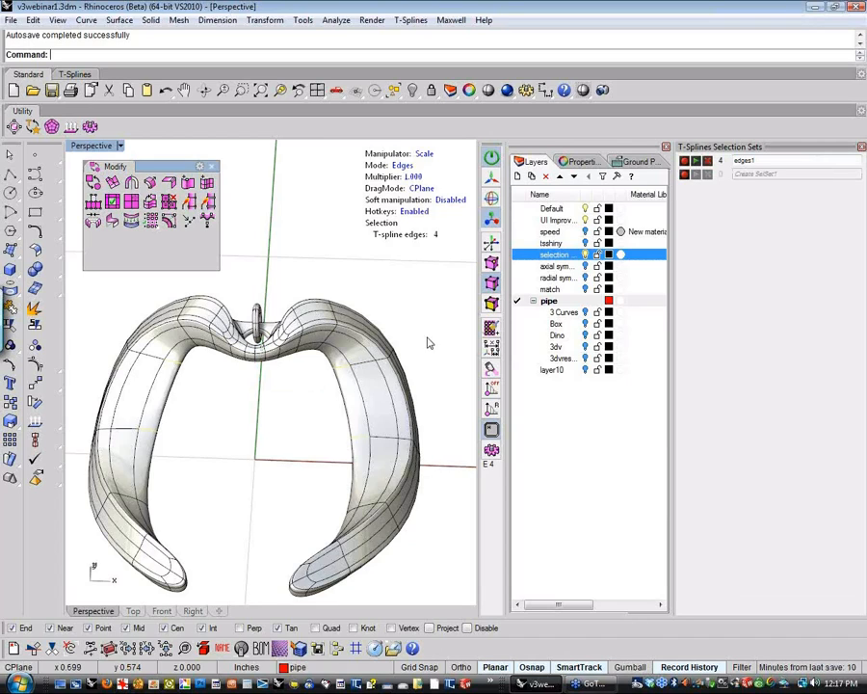
Step: Try moving a group of edges on the right arm's outer side outward along X
left_click(426, 290)
right_click_drag(427, 290, 409, 326)
left_click_drag(399, 320, 374, 346)
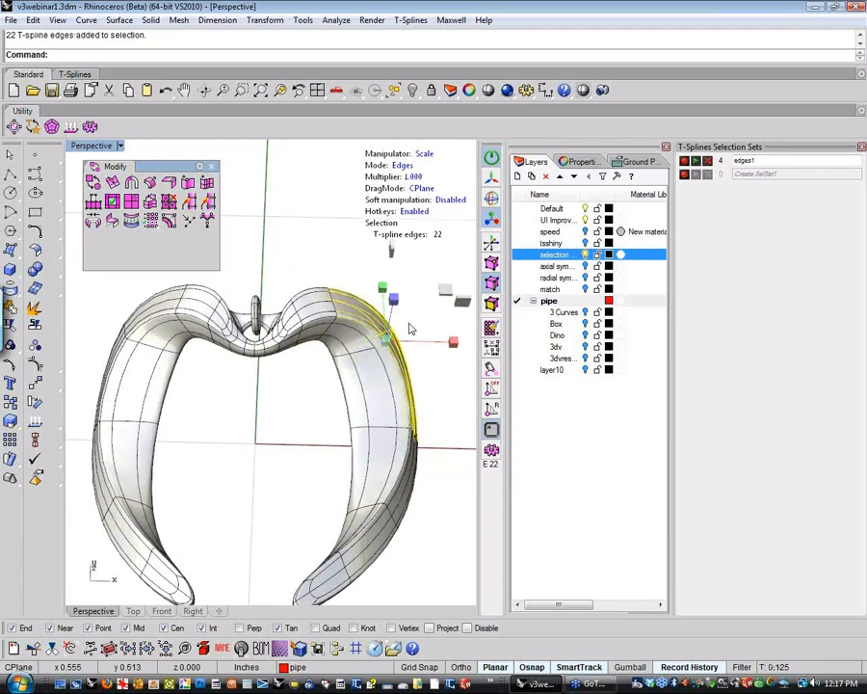
key("w")
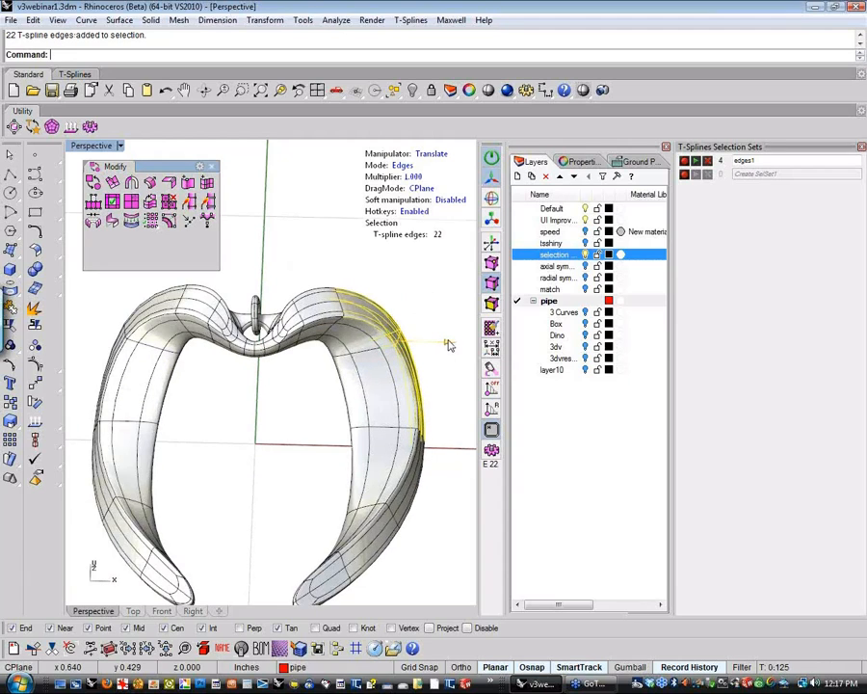
left_click(427, 278)
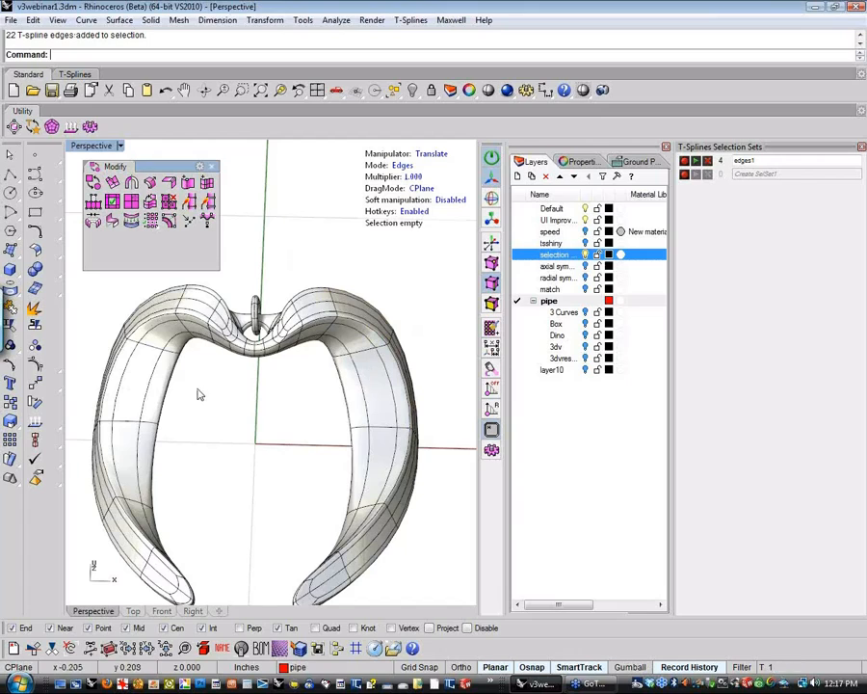
Step: Recall the edges1 selection set, scale its edges inward along X, and clear the selection
left_click(694, 162)
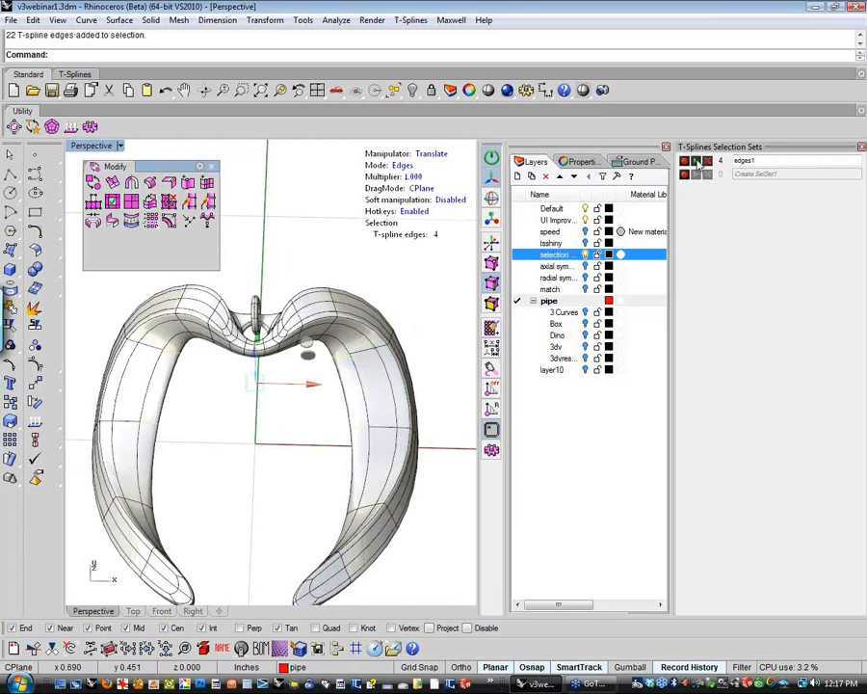
right_click_drag(265, 466, 273, 453)
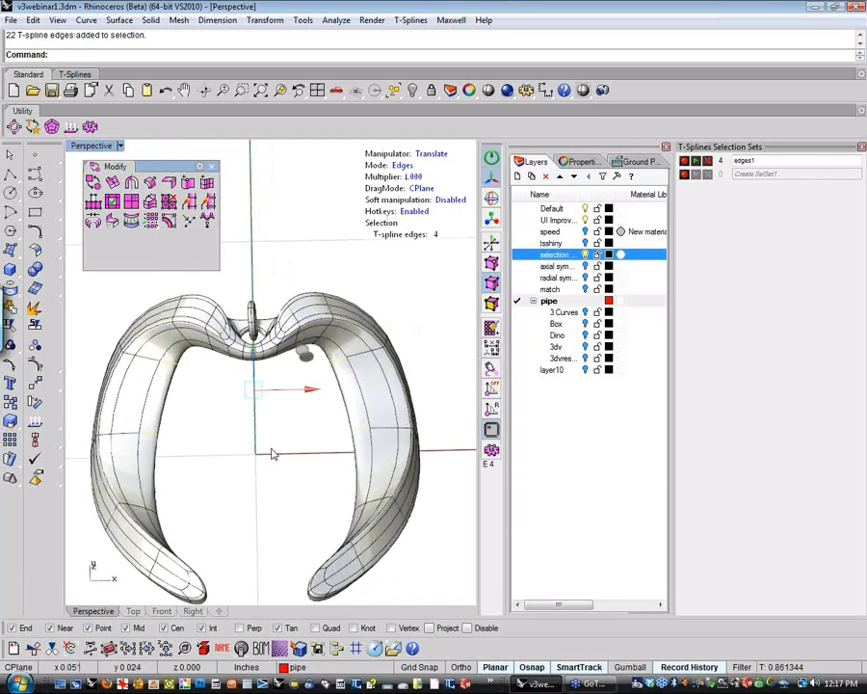
key("r")
left_click_drag(323, 389, 316, 396)
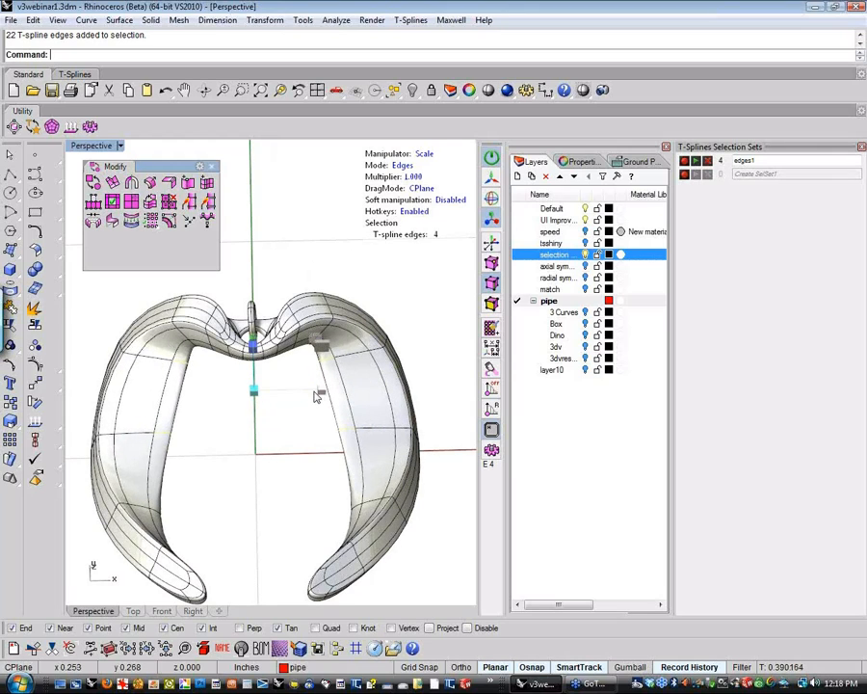
left_click(287, 489)
right_click_drag(287, 491, 268, 491)
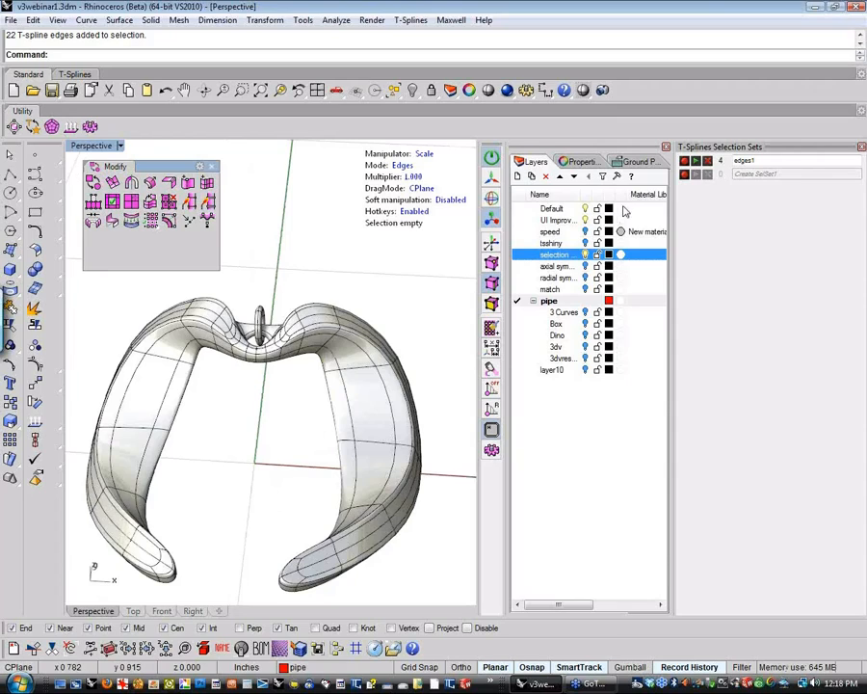
Step: Recall the edges1 selection set, scale its edges outward along X, and clear the selection
left_click(696, 162)
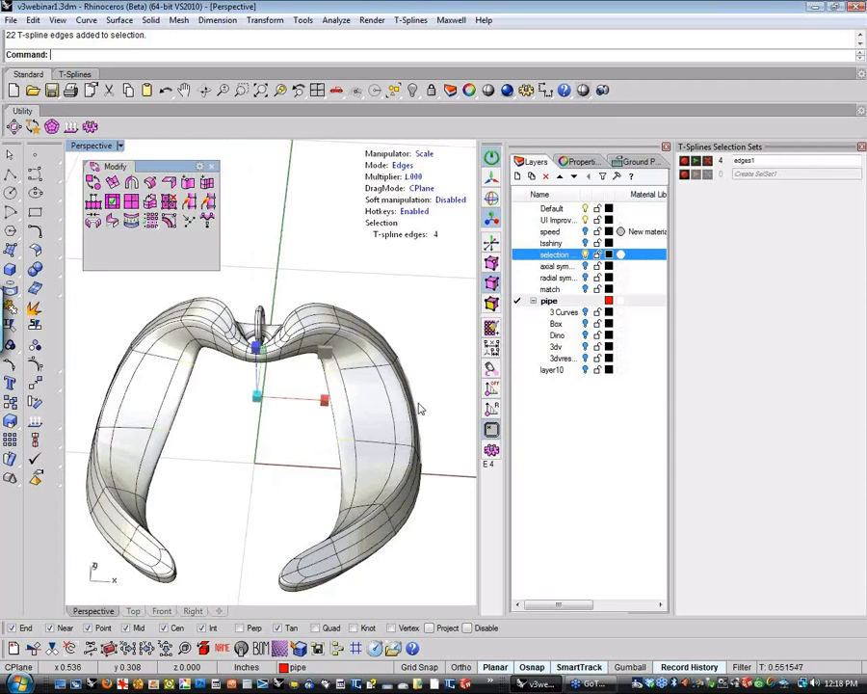
left_click(322, 404)
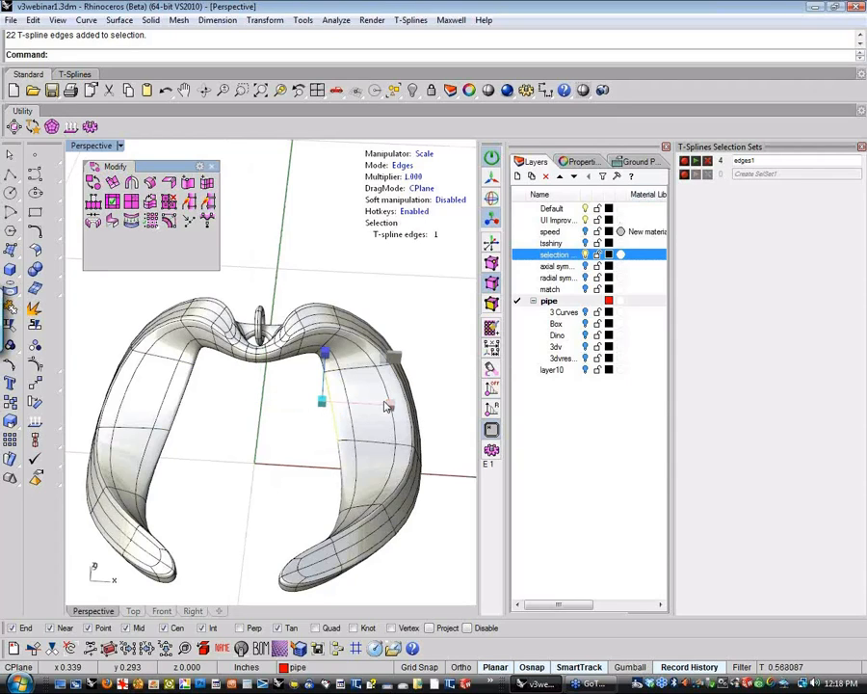
left_click(269, 452)
left_click(696, 162)
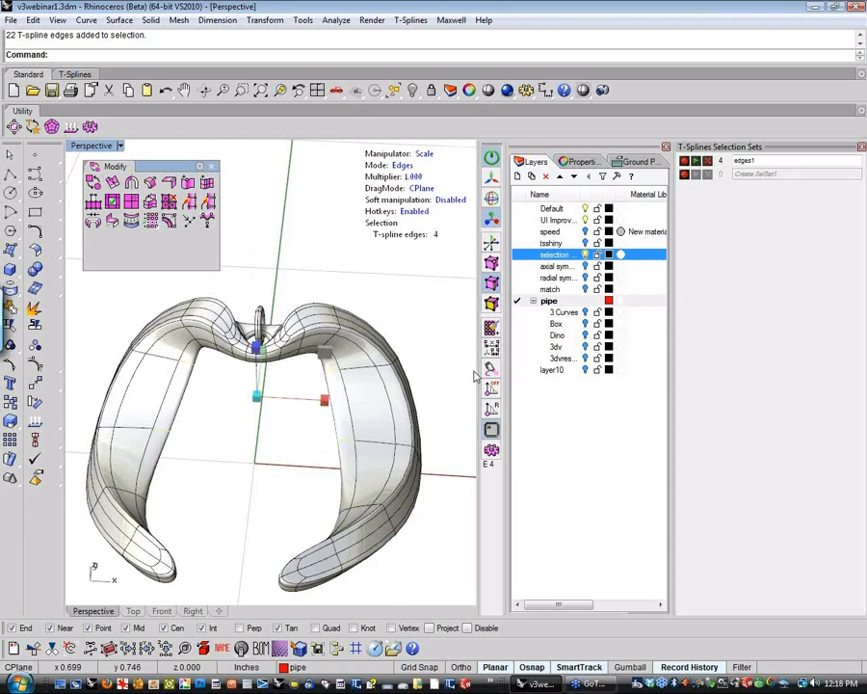
left_click_drag(327, 402, 357, 404)
left_click(281, 449)
Step: Select the vertices across the middle of both arms in vertex mode
right_click_drag(281, 449, 295, 469)
key("v")
left_click_drag(196, 413, 93, 450)
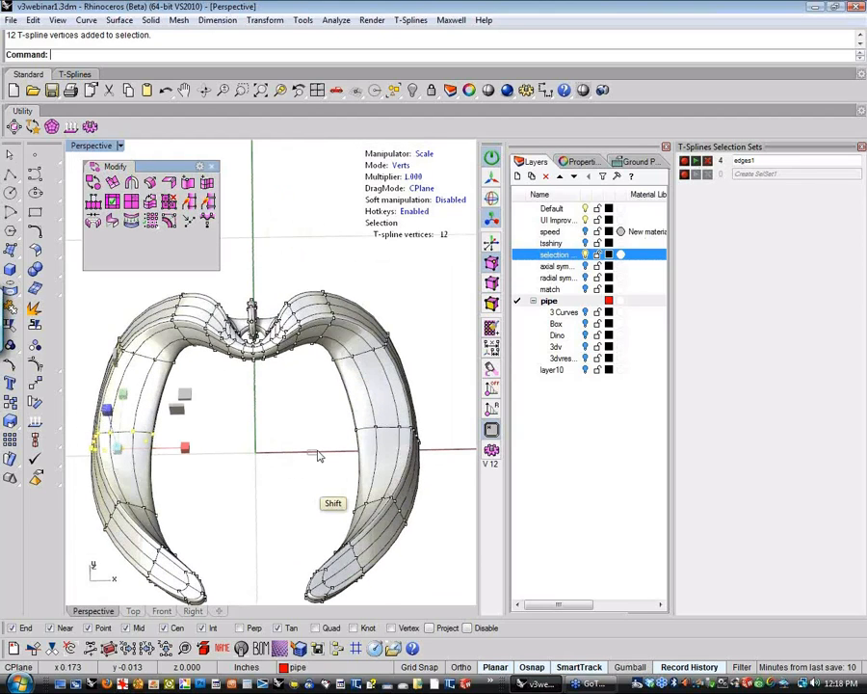
left_click_drag(307, 453, 448, 413, "shift")
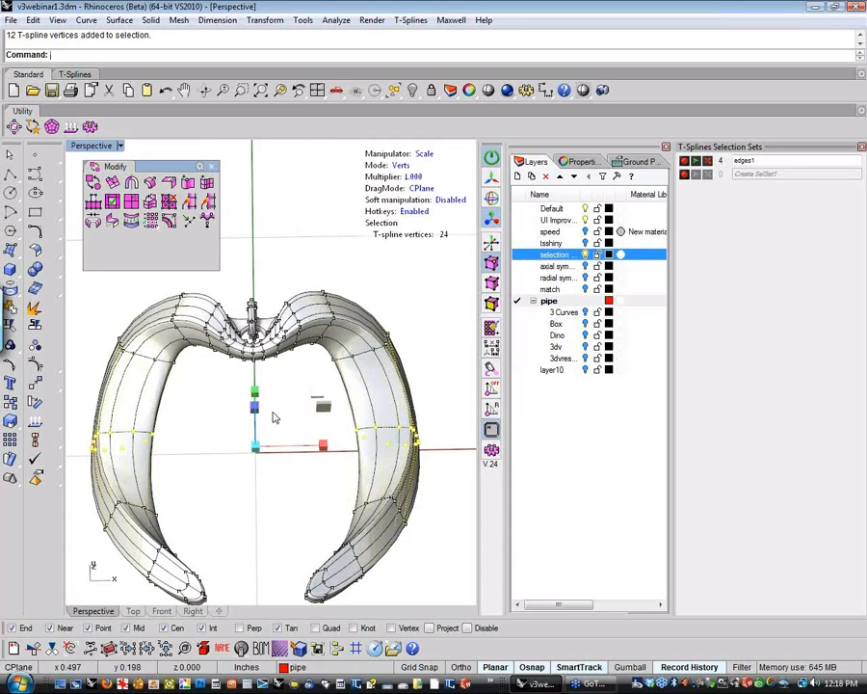
Step: Store the selected vertices as a selection set named pts1 and clear the selection
left_click(683, 175)
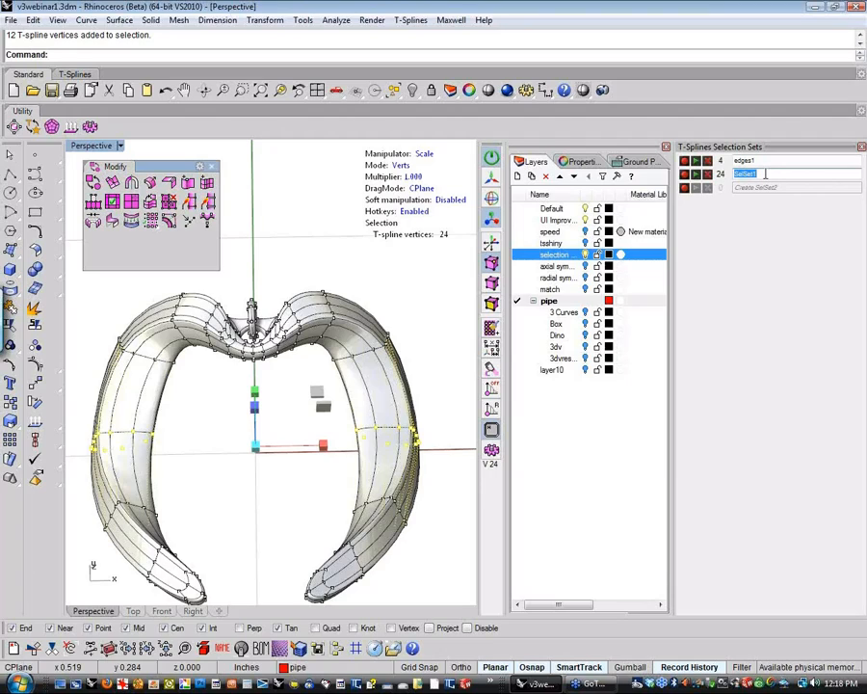
type("pts1")
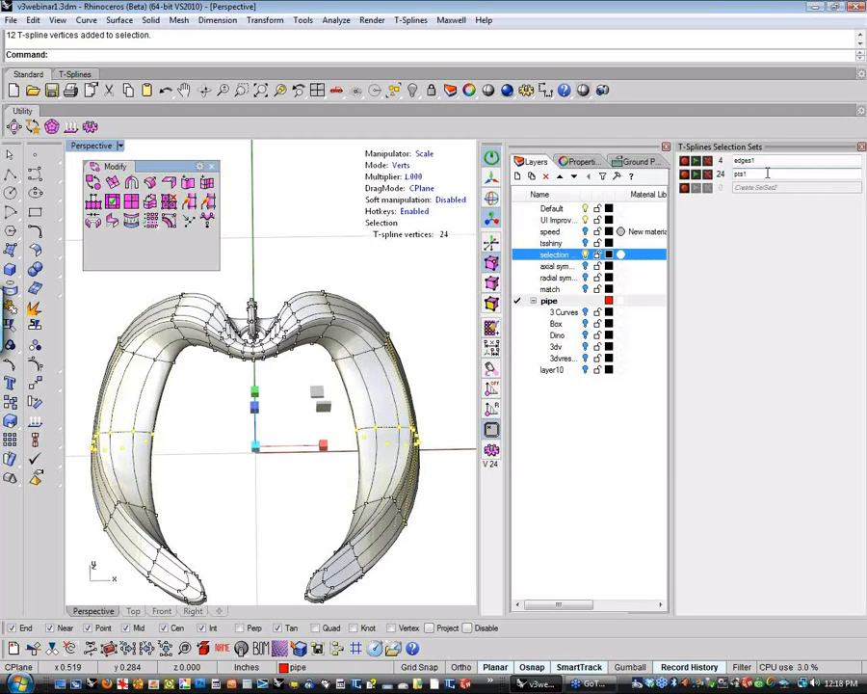
key("Return")
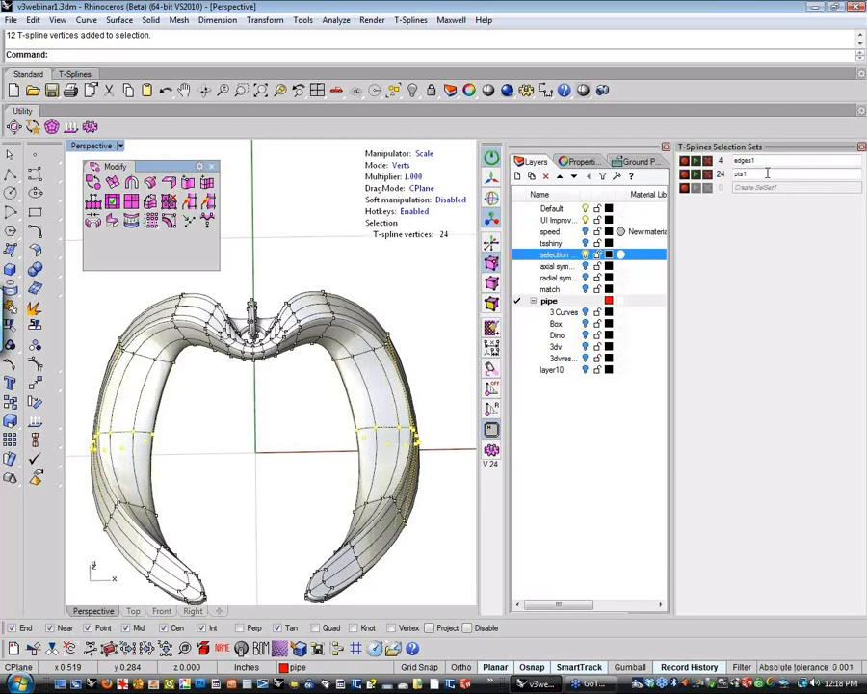
left_click(429, 325)
Step: Recall the pts1 selection set, scale its vertices slightly inward along X, and clear the selection
right_click_drag(424, 330, 415, 353)
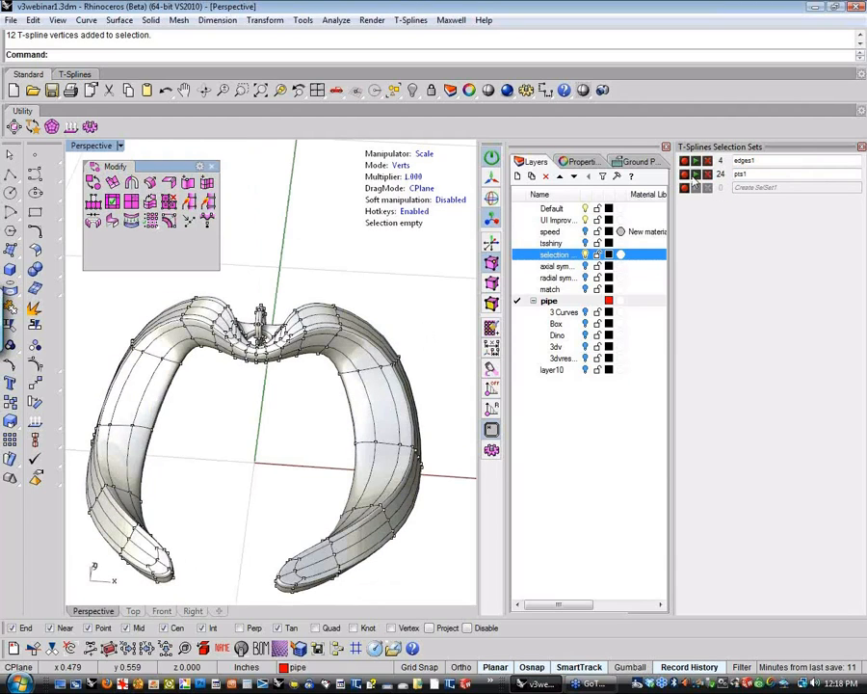
left_click(696, 175)
mouse_move(328, 467)
left_mouse_down()
mouse_move(310, 461)
mouse_move(325, 462)
left_mouse_up()
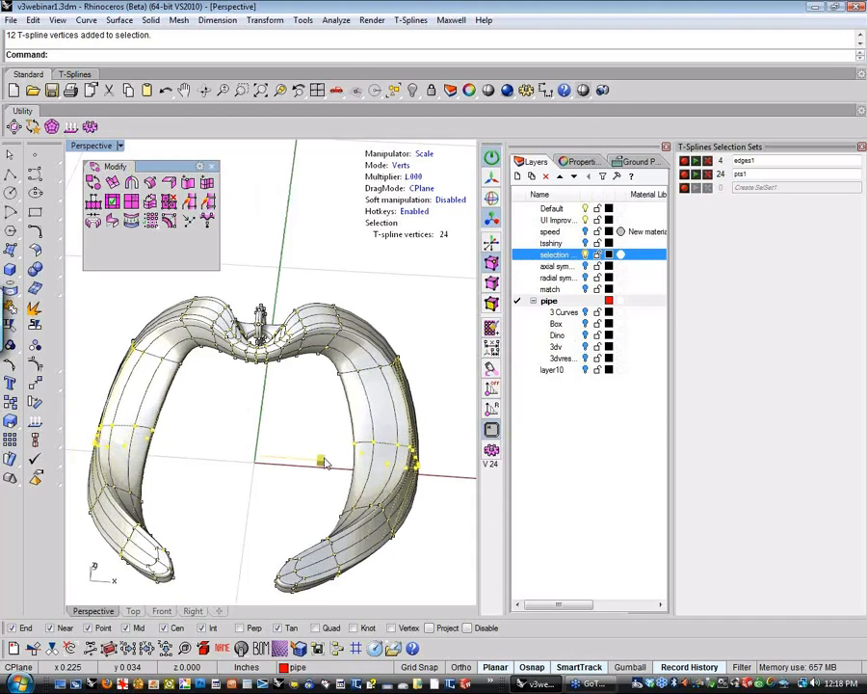
left_click(297, 416)
Step: Undock and close the T-Splines Selection Sets window
mouse_move(296, 415)
right_mouse_down("shift")
mouse_move(293, 407)
mouse_move(315, 393)
mouse_move(286, 412)
right_mouse_up("shift")
scroll(316, 393, "down", 2)
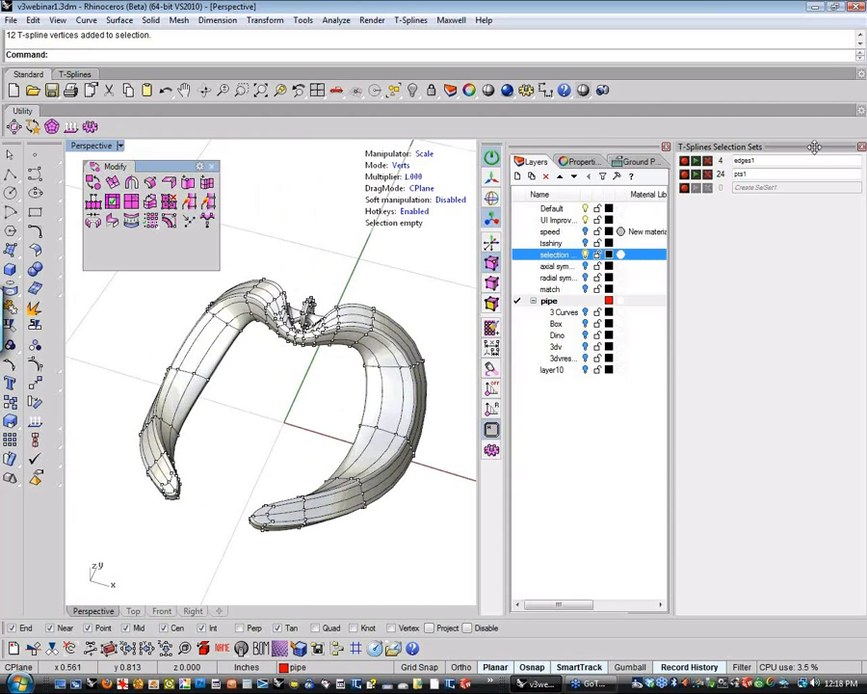
left_click_drag(814, 147, 595, 296)
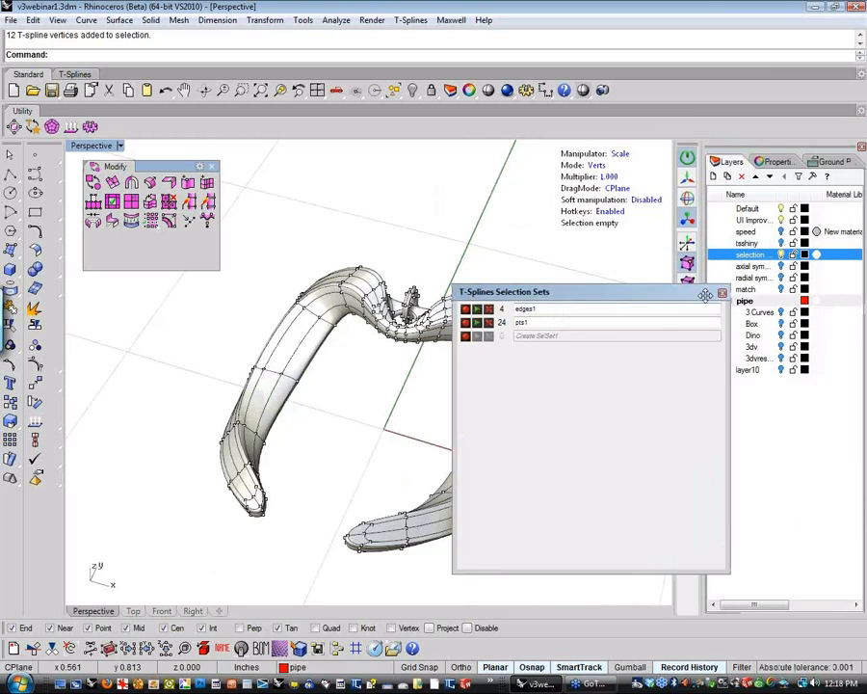
left_click(722, 293)
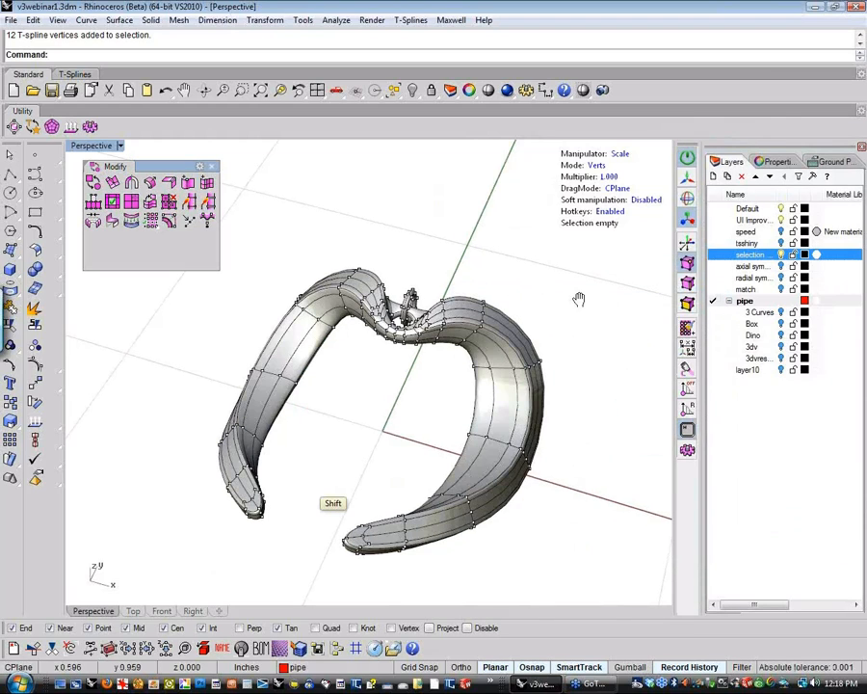
right_click_drag(579, 300, 390, 412)
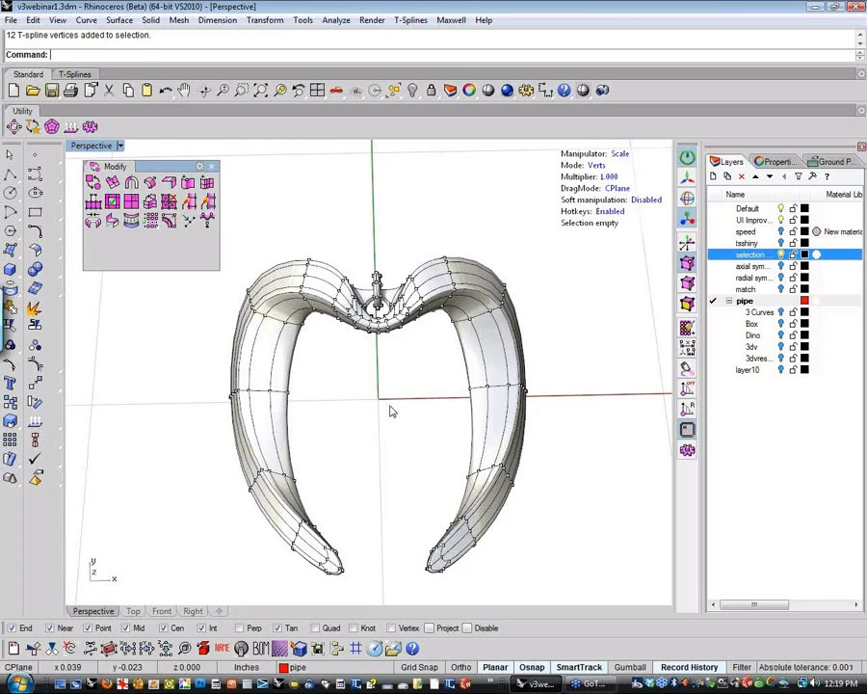
right_click_drag(391, 410, 368, 420)
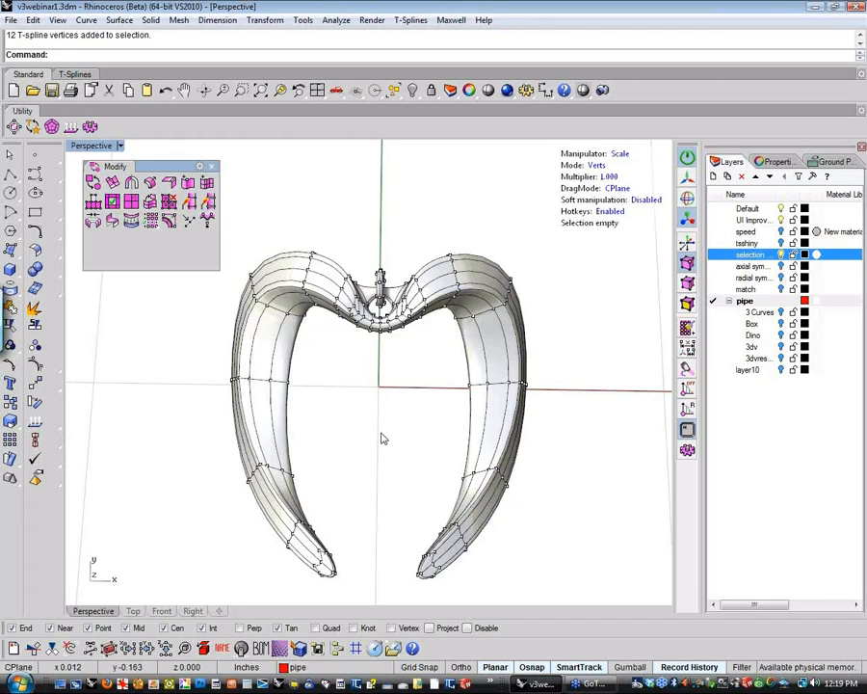
right_click_drag(383, 438, 325, 411)
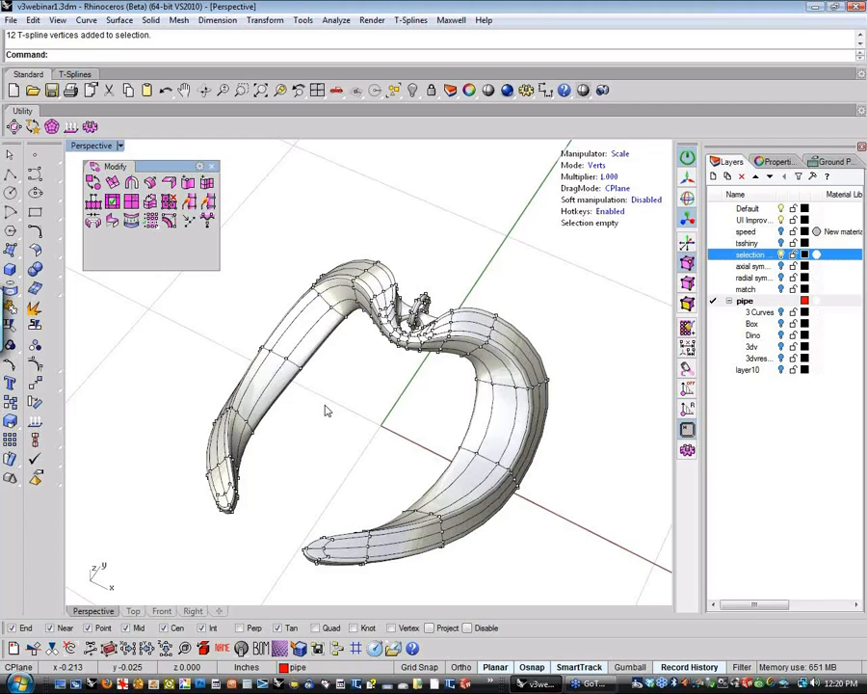
mouse_move(330, 407)
right_mouse_down()
mouse_move(382, 385)
mouse_move(356, 452)
mouse_move(391, 452)
mouse_move(359, 389)
mouse_move(369, 387)
mouse_move(337, 413)
right_mouse_up()
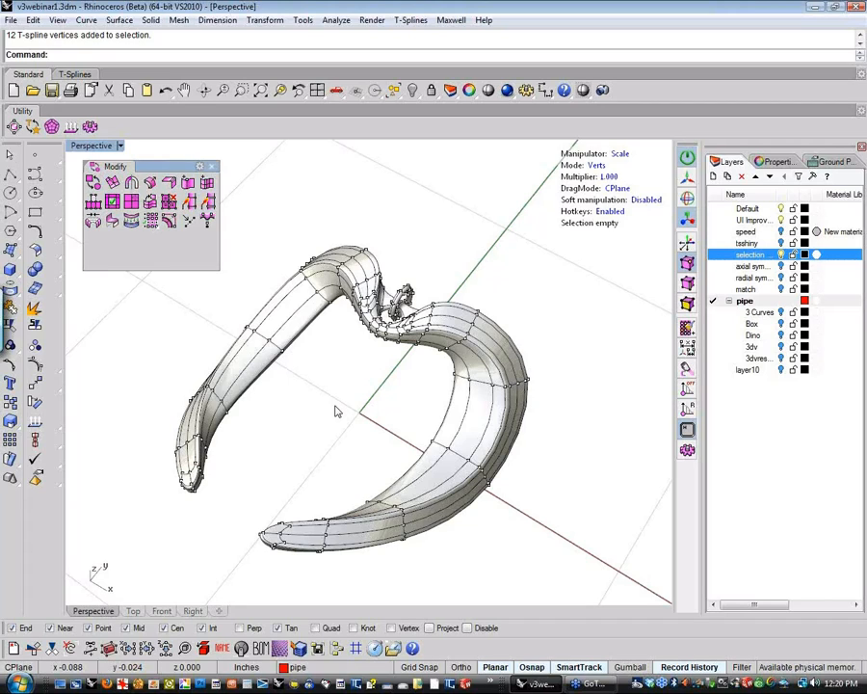
mouse_move(348, 427)
right_mouse_down()
mouse_move(336, 411)
mouse_move(383, 418)
mouse_move(381, 430)
mouse_move(353, 412)
right_mouse_up()
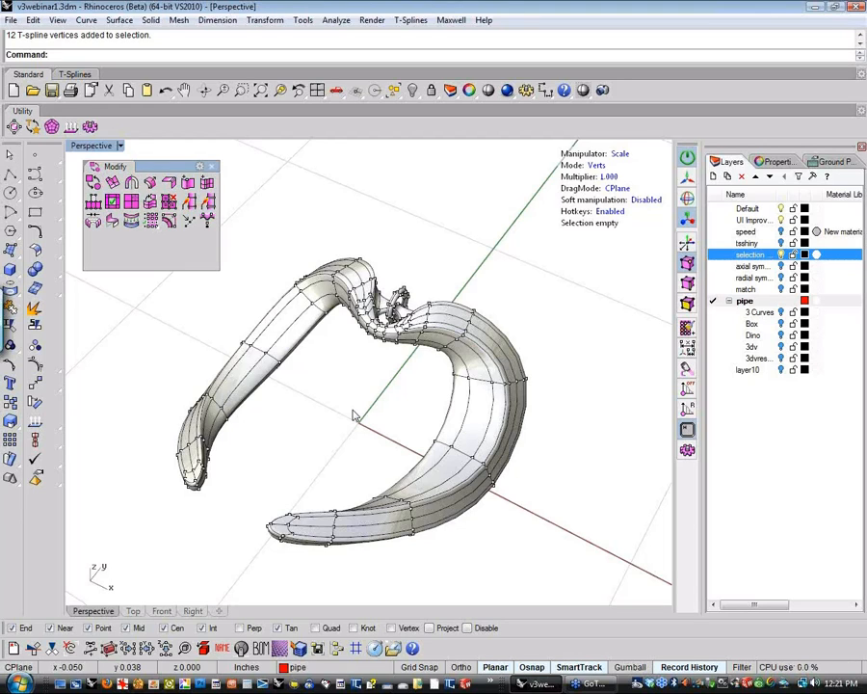
mouse_move(354, 415)
right_mouse_down()
mouse_move(367, 413)
mouse_move(317, 413)
mouse_move(379, 378)
mouse_move(317, 410)
mouse_move(360, 444)
mouse_move(341, 422)
right_mouse_up()
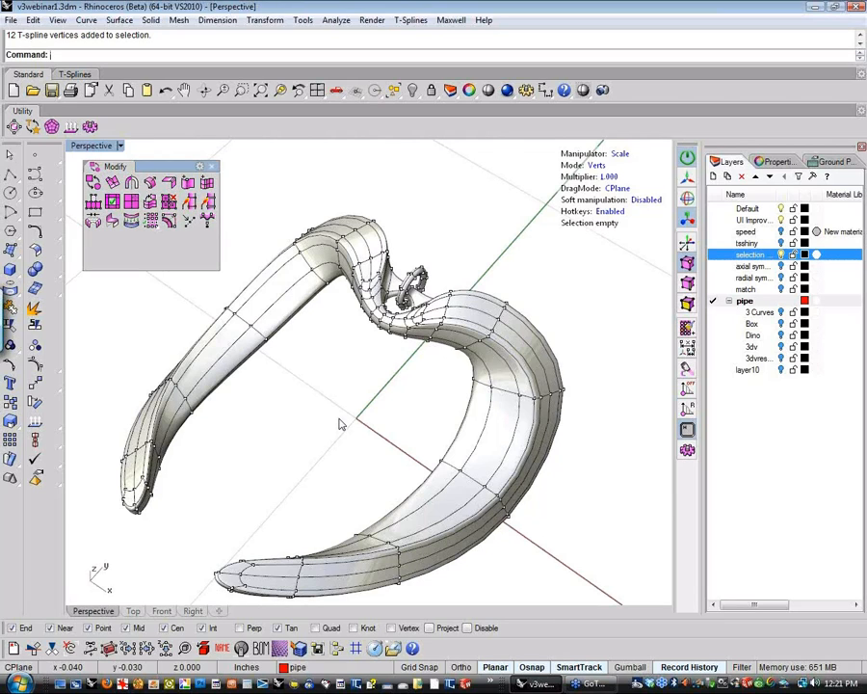
right_click_drag(339, 426, 363, 421)
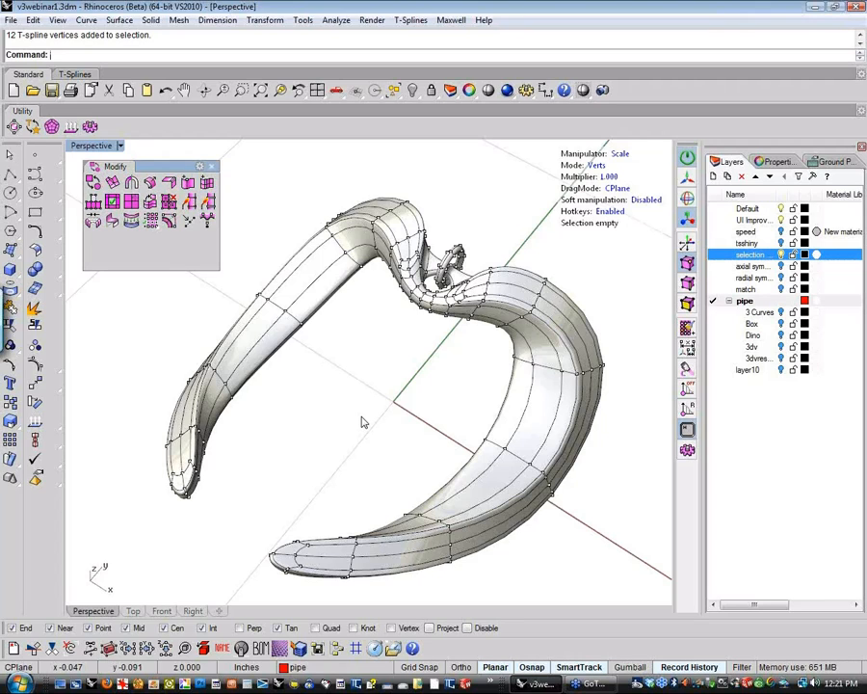
Step: Move the vertices midway along the left arm outward and clear the selection
right_click_drag(362, 420, 343, 362)
left_click_drag(207, 303, 242, 351)
left_click(354, 377)
right_click_drag(354, 376, 333, 376)
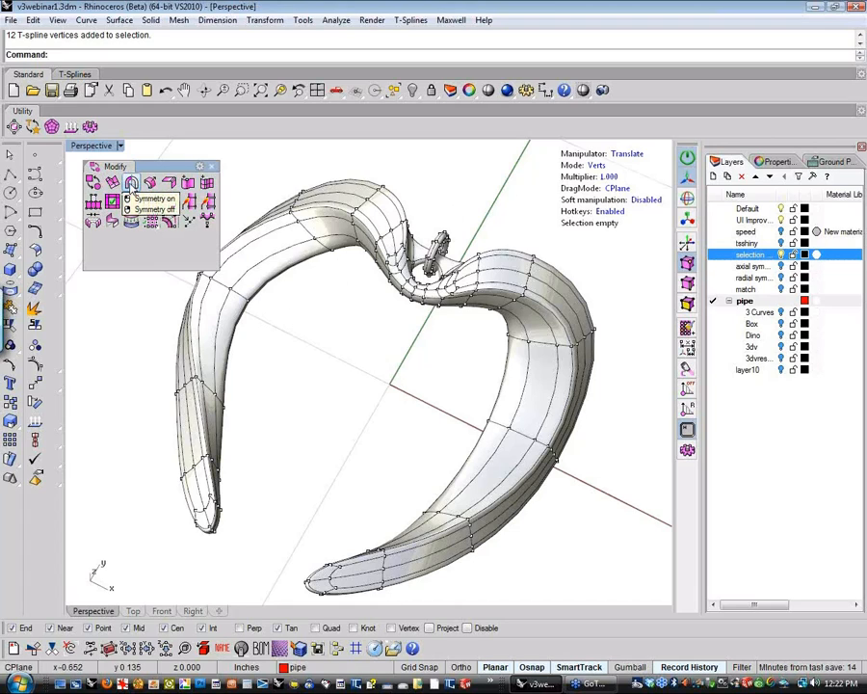
Step: Try applying Axial symmetry to the model with Discover, using the edge at the center of the bridge below the ring, and undo it
left_click(135, 185)
right_click_drag(272, 303, 306, 335)
left_click(387, 266)
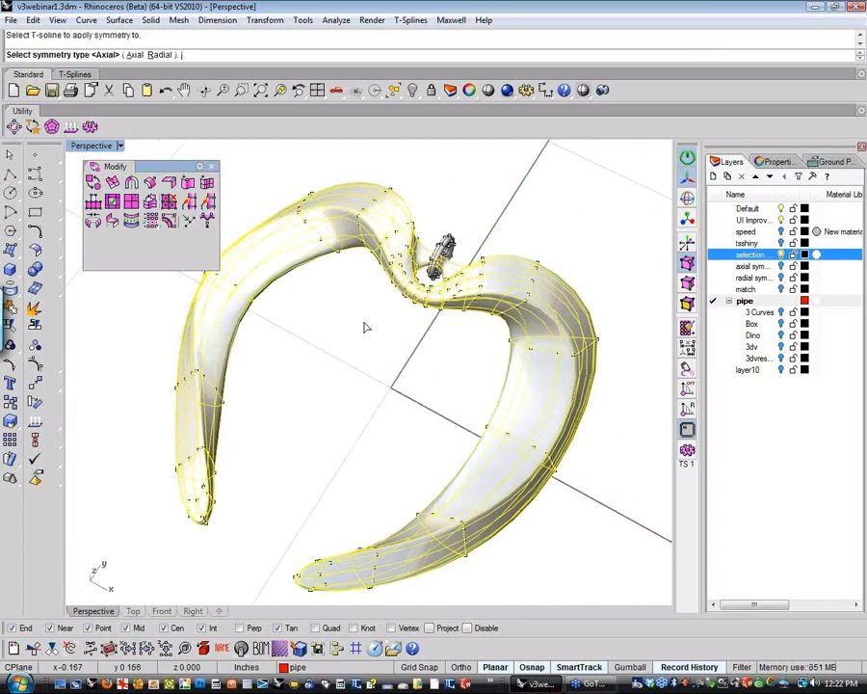
left_click(135, 55)
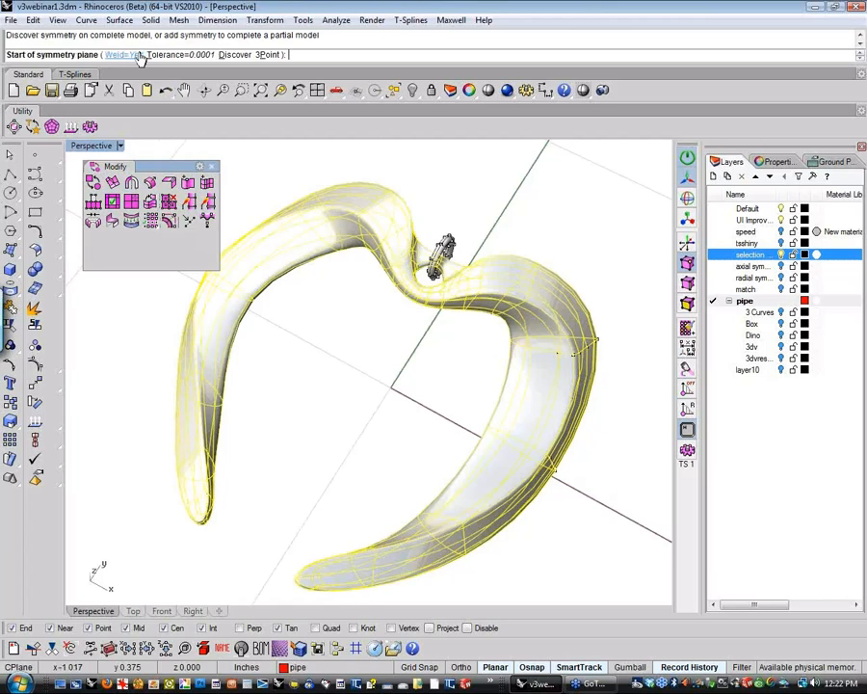
left_click(236, 55)
scroll(434, 306, "up", 2)
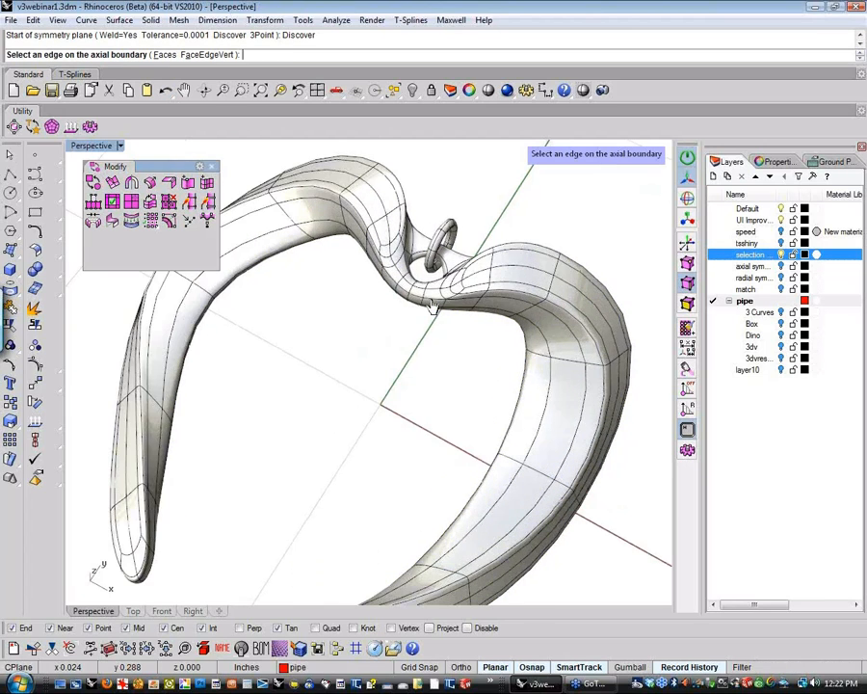
scroll(433, 307, "up", 2)
left_click(397, 286)
scroll(387, 365, "down", 3)
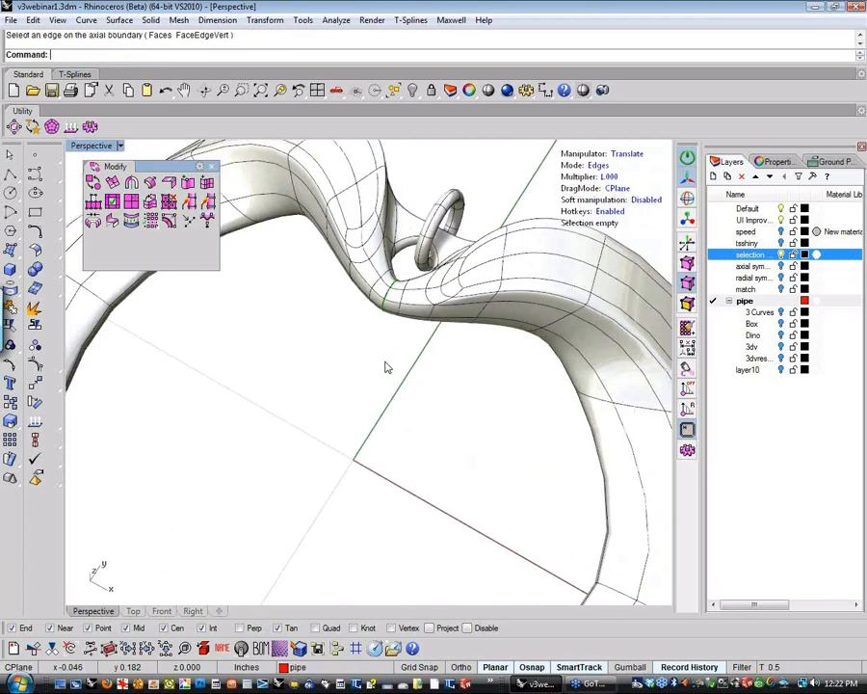
scroll(381, 388, "down", 5)
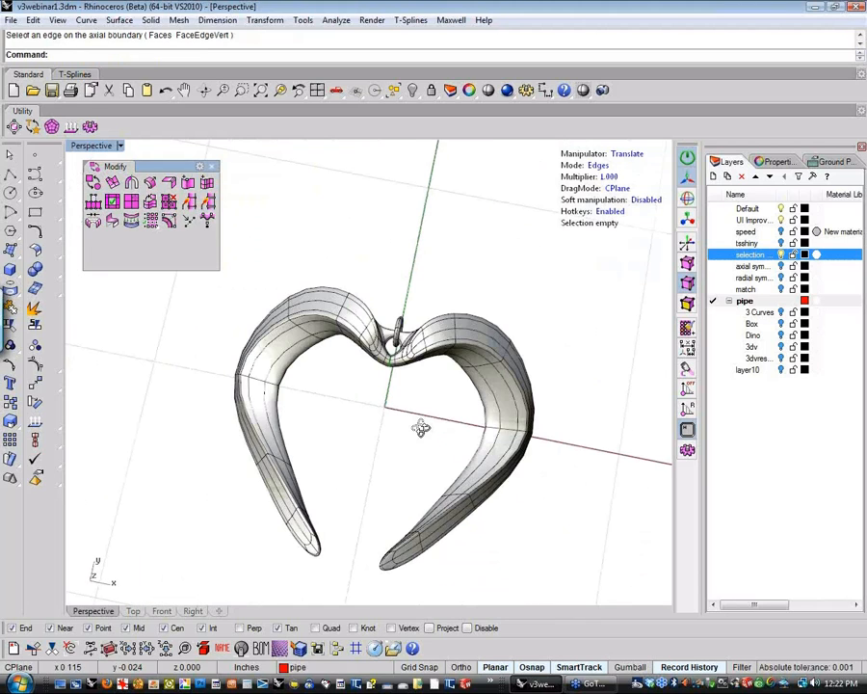
right_click_drag(421, 417, 360, 403)
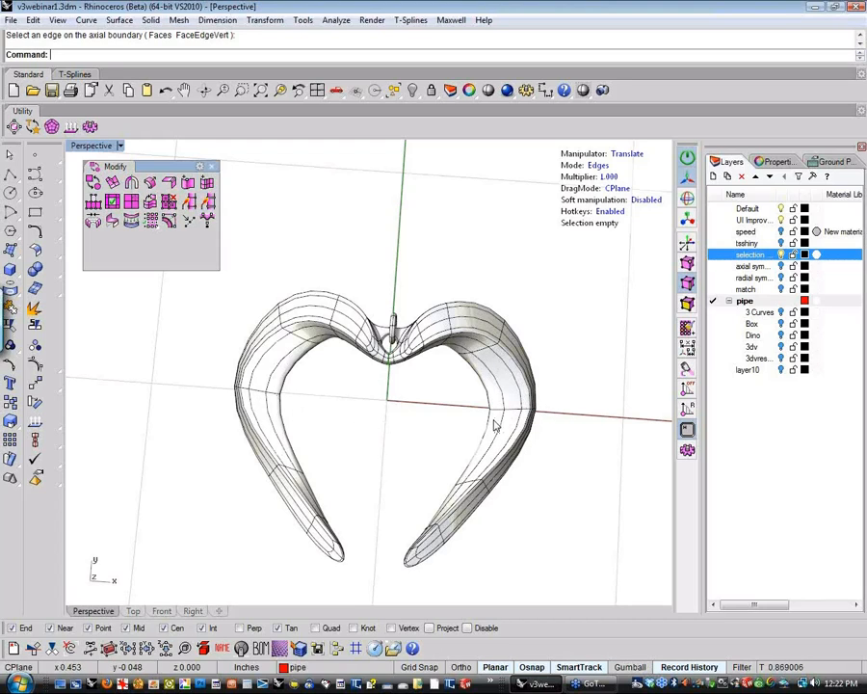
key("ctrl+z")
Step: Apply Axial symmetry to the model with Discover and Faces, using the bridge face right of center as root and its left neighbour as symmetric face
right_click_drag(416, 419, 395, 427)
left_click(395, 427)
right_click(395, 425)
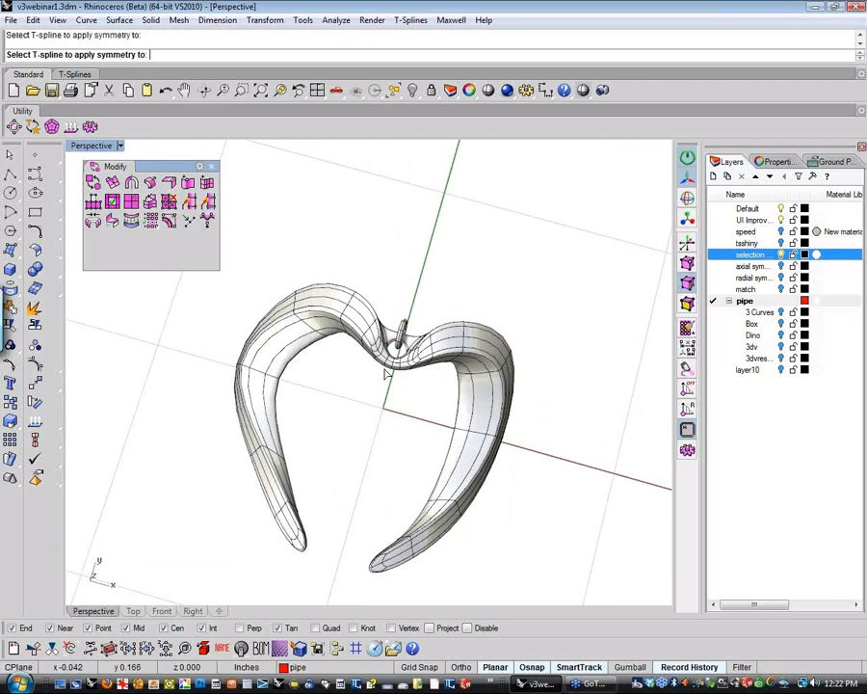
left_click(305, 330)
left_click(107, 55)
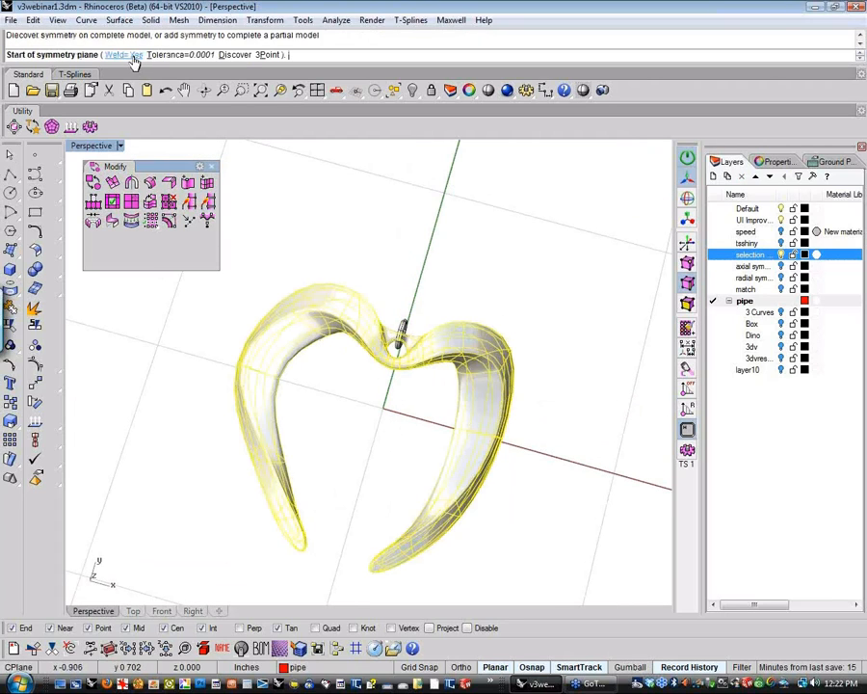
left_click(237, 55)
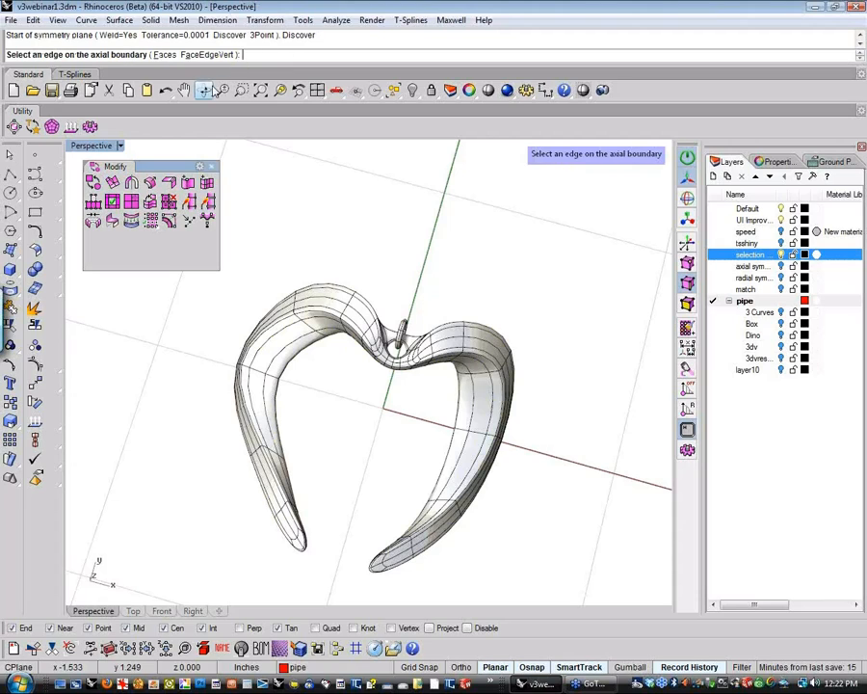
left_click(170, 54)
scroll(399, 343, "up", 2)
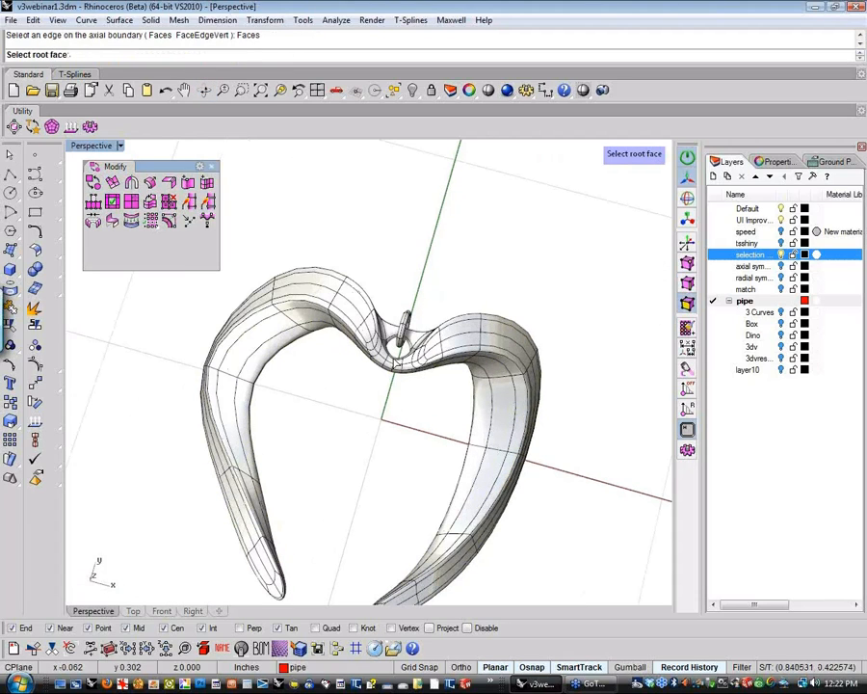
scroll(399, 345, "up", 3)
left_click(405, 393)
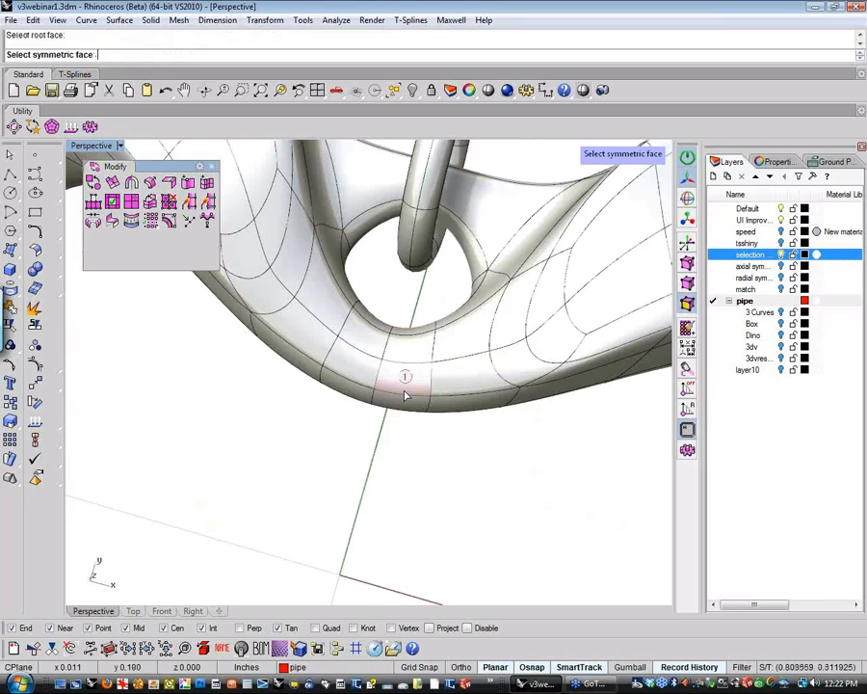
left_click(350, 370)
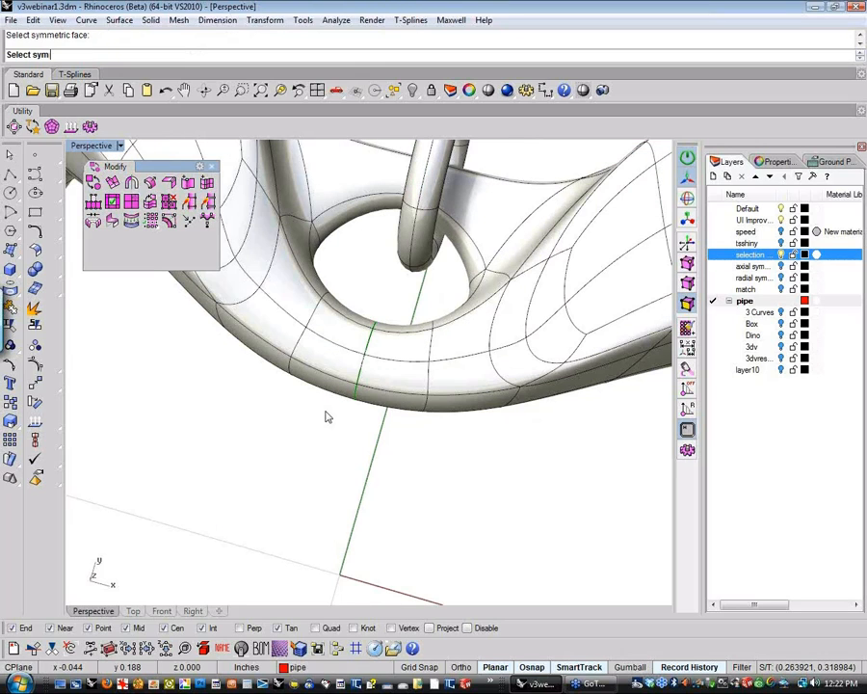
scroll(324, 424, "down", 6)
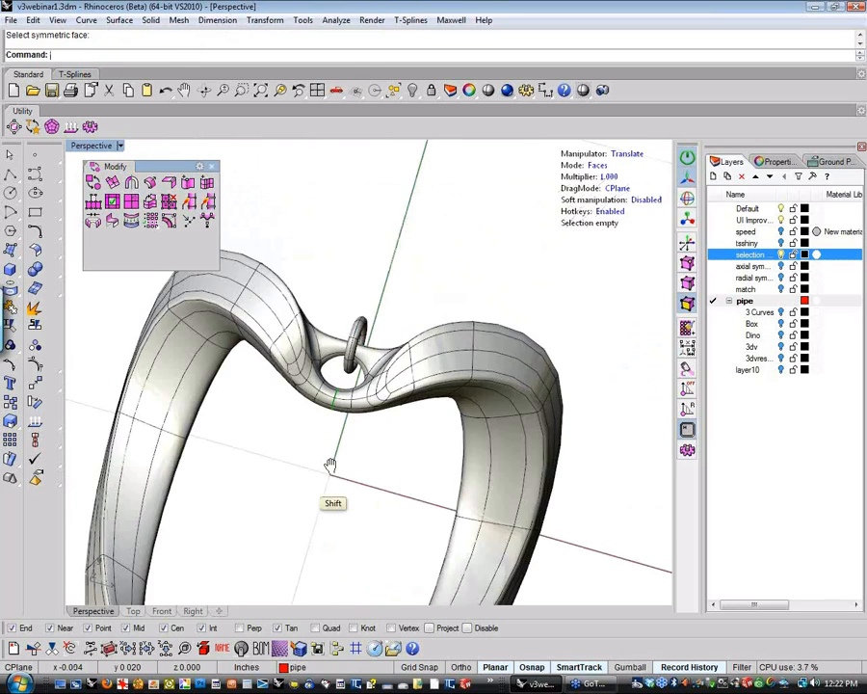
right_click_drag(329, 464, 499, 437, "shift")
scroll(386, 415, "down", 4)
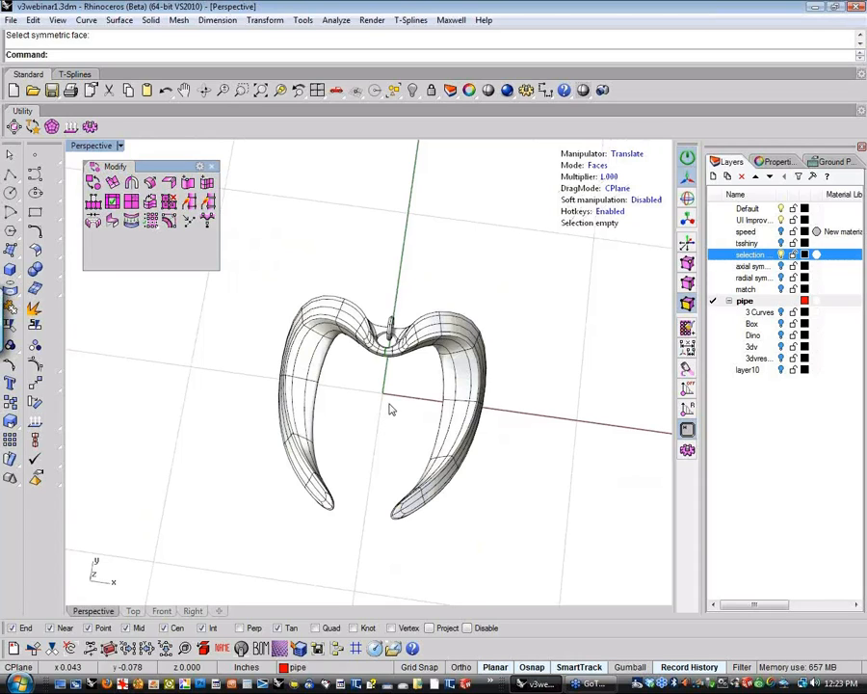
Step: Undo the axial symmetry just applied to the model
mouse_move(381, 403)
right_mouse_down()
mouse_move(384, 418)
mouse_move(387, 412)
right_mouse_up()
key("ctrl+z")
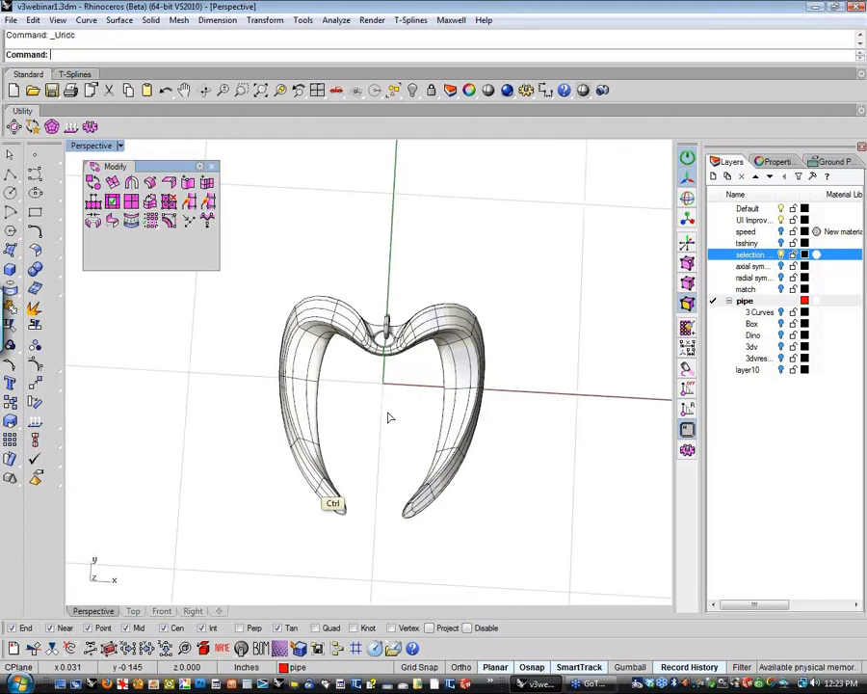
scroll(385, 379, "up", 2)
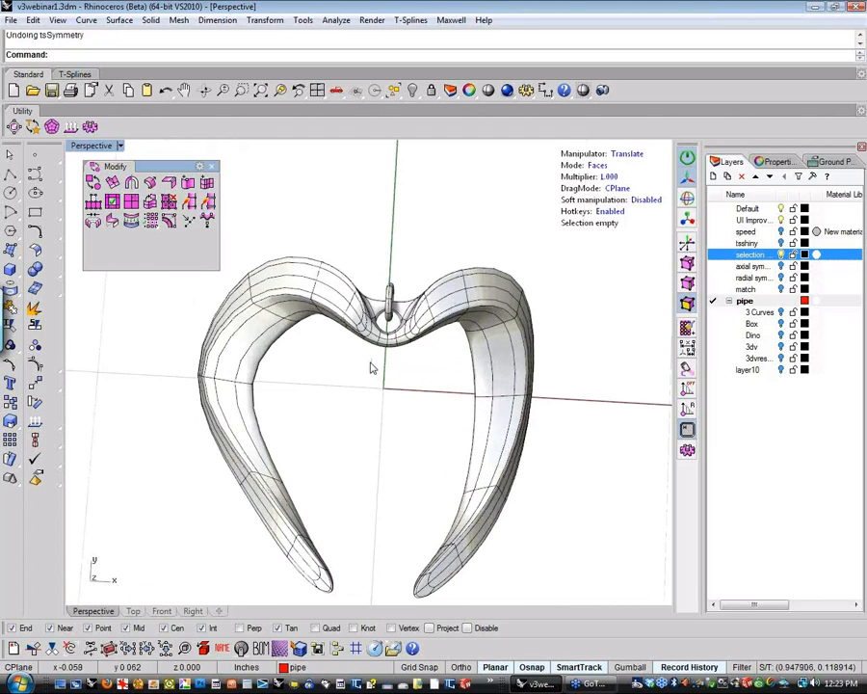
Step: Apply Axial symmetry with Discover and Faces, using the bridge face left of center as root and its right neighbour as symmetric face
right_click(295, 186)
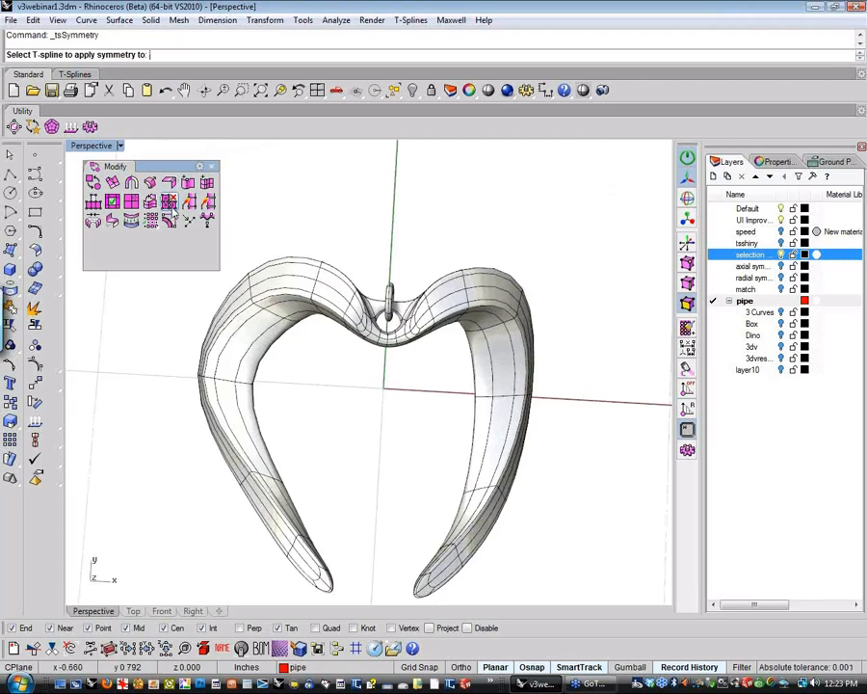
left_click(353, 305)
right_click(353, 304)
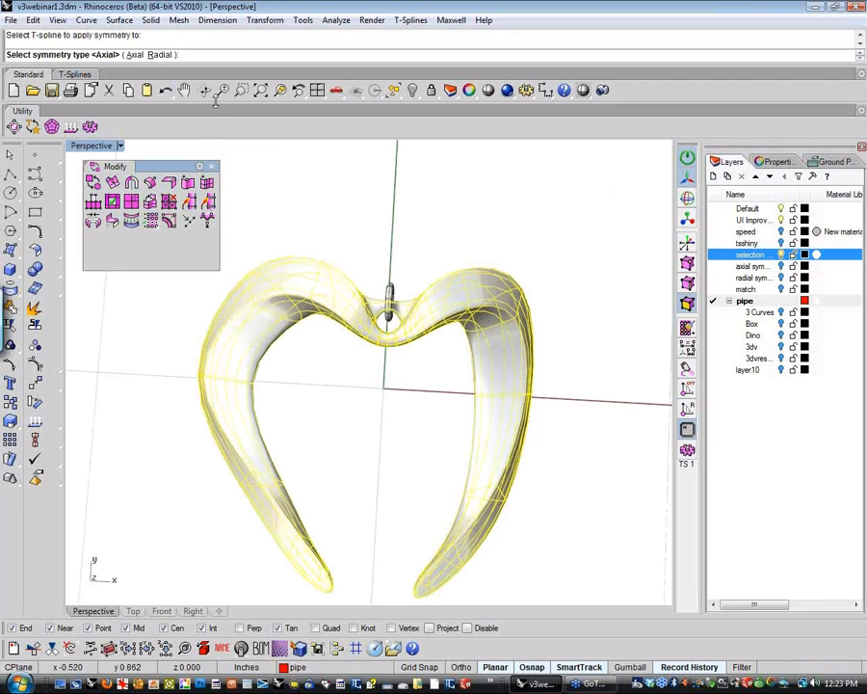
left_click(140, 55)
left_click(236, 55)
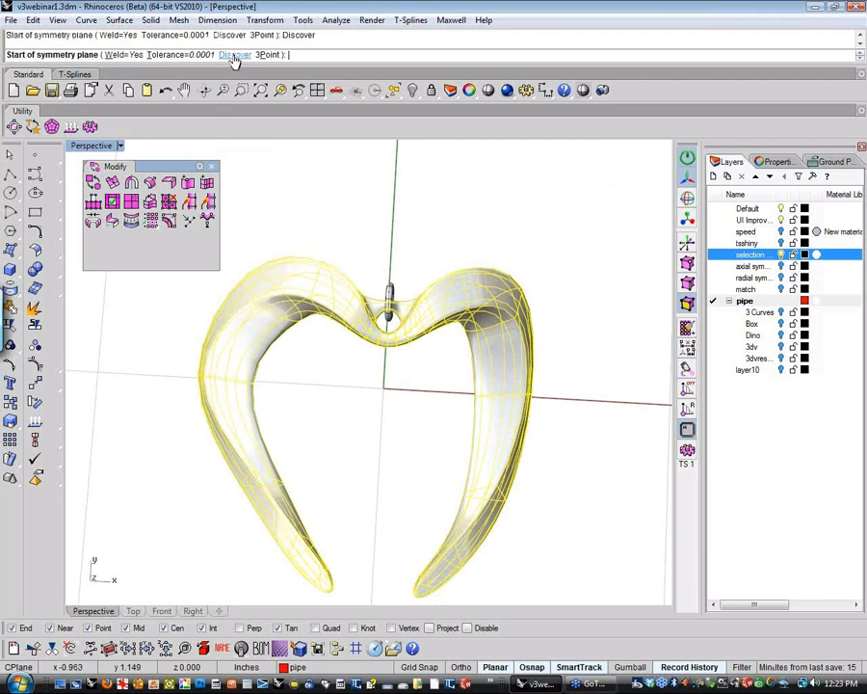
left_click(164, 55)
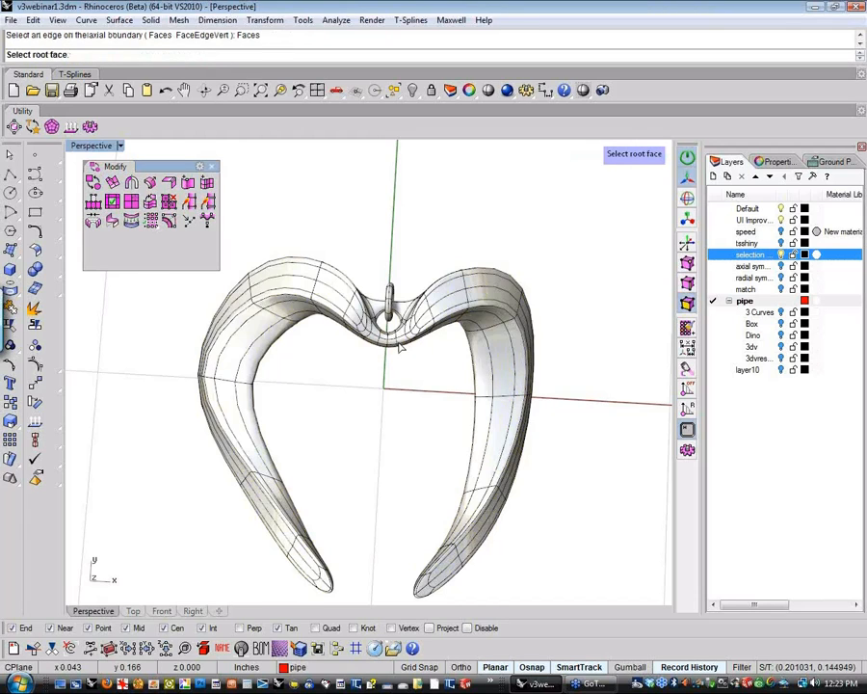
scroll(364, 335, "up", 5)
left_click(365, 336)
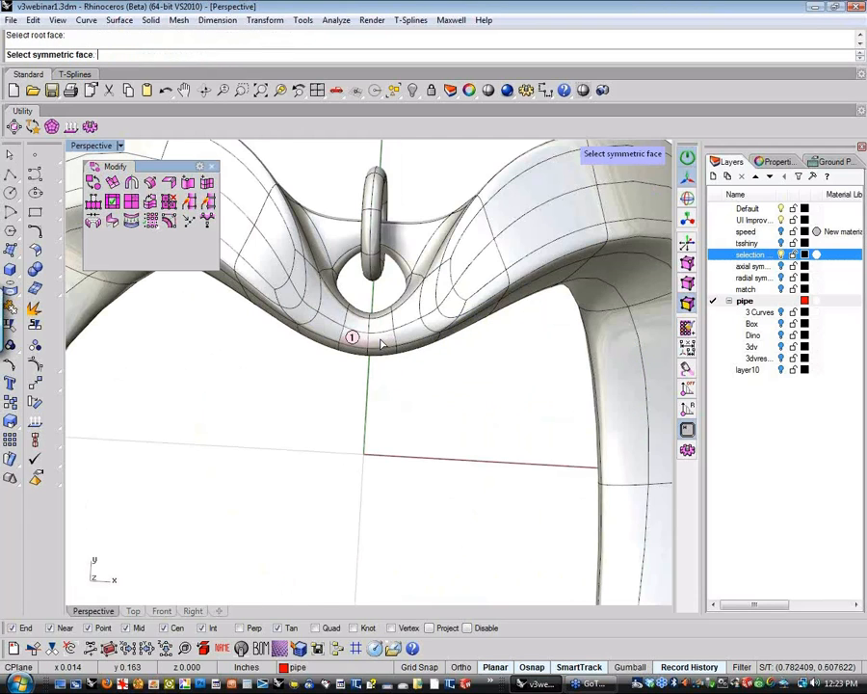
left_click(382, 347)
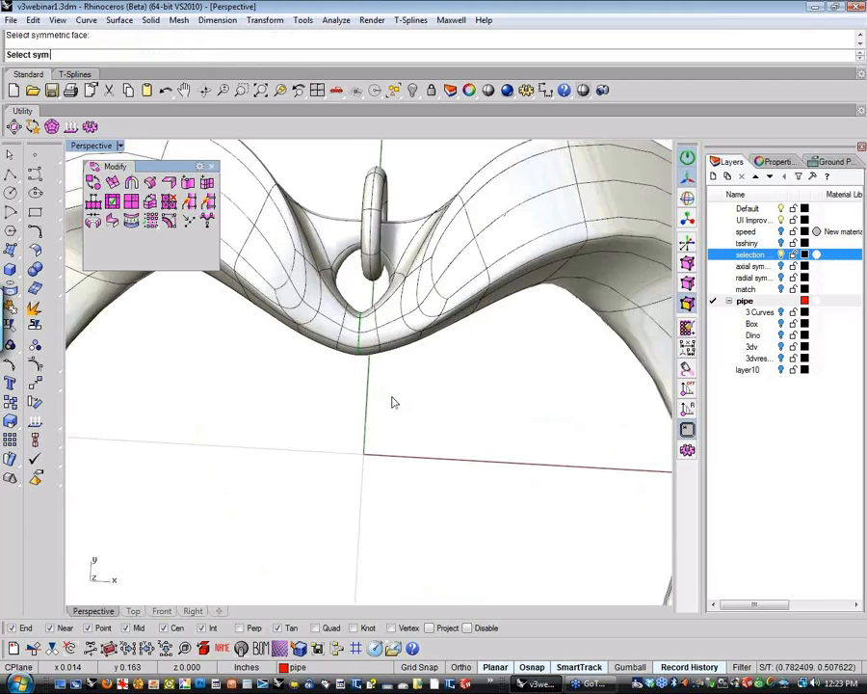
Step: Move the edges around the middle of the right arm inward and clear the selection
scroll(391, 403, "down", 5)
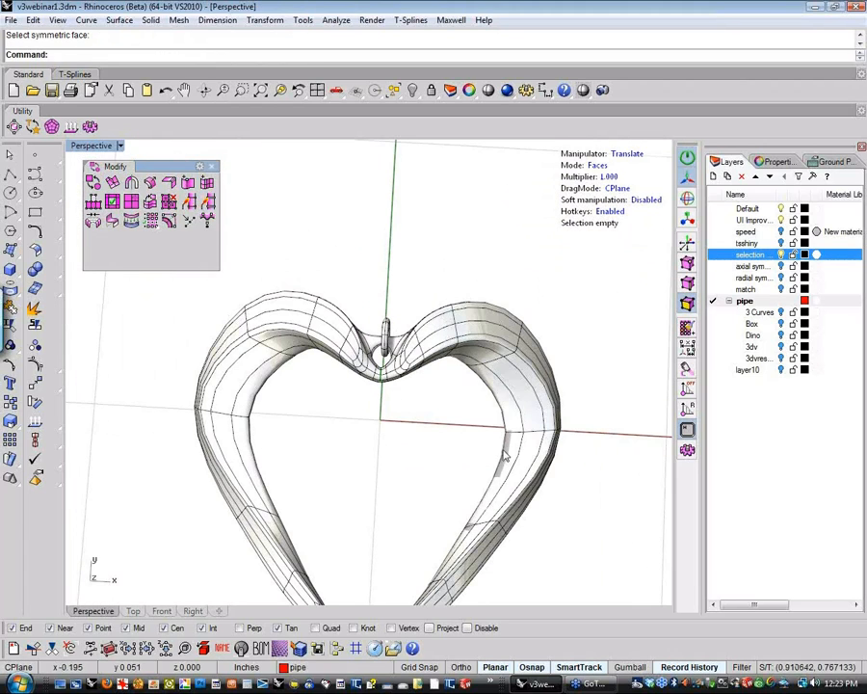
right_click_drag(384, 448, 335, 366)
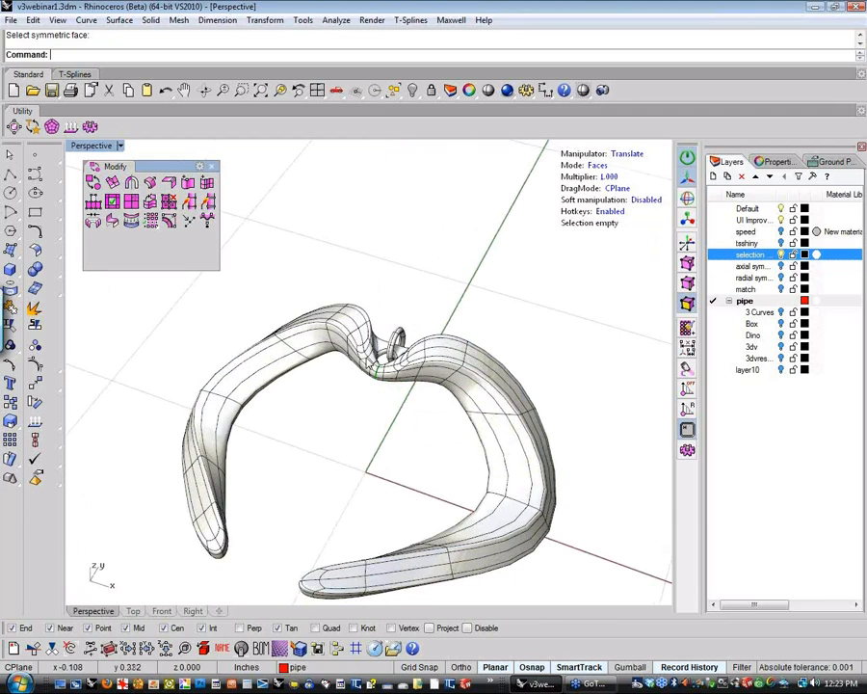
right_click_drag(338, 460, 424, 466)
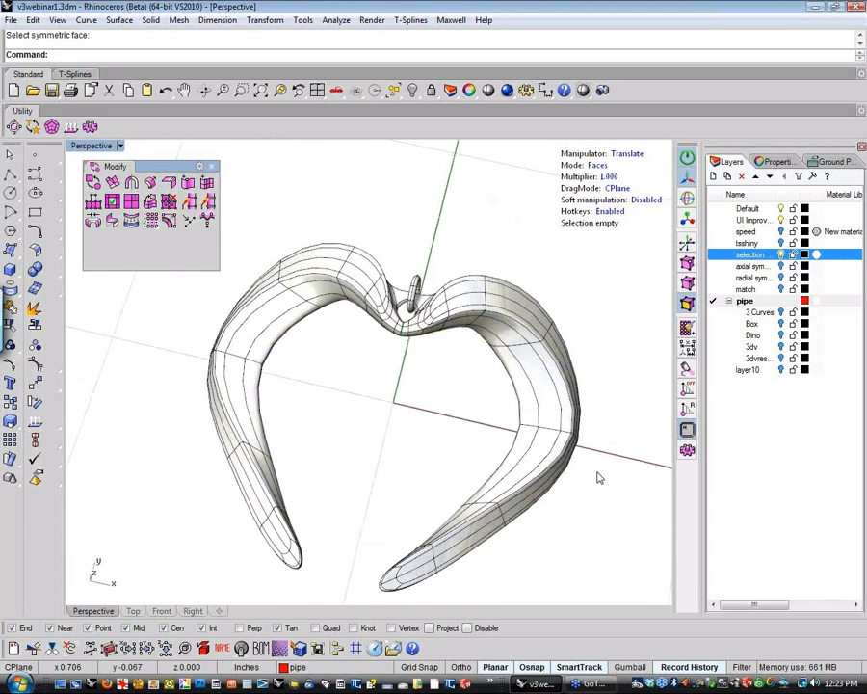
right_click_drag(418, 417, 386, 421, "shift")
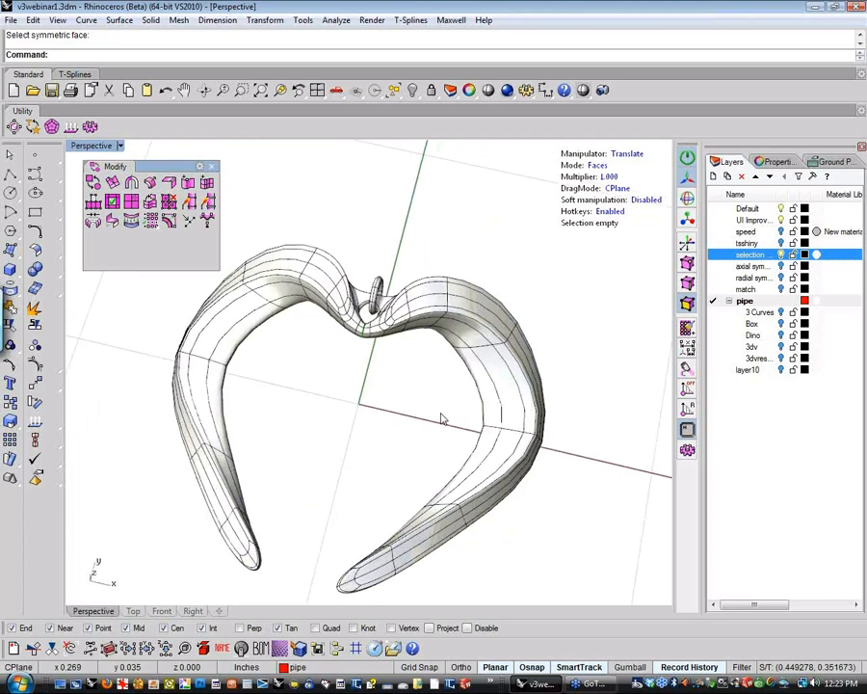
right_click_drag(441, 418, 451, 419)
key("s")
left_click_drag(457, 397, 564, 429)
left_click(536, 530)
right_click_drag(536, 529, 521, 489)
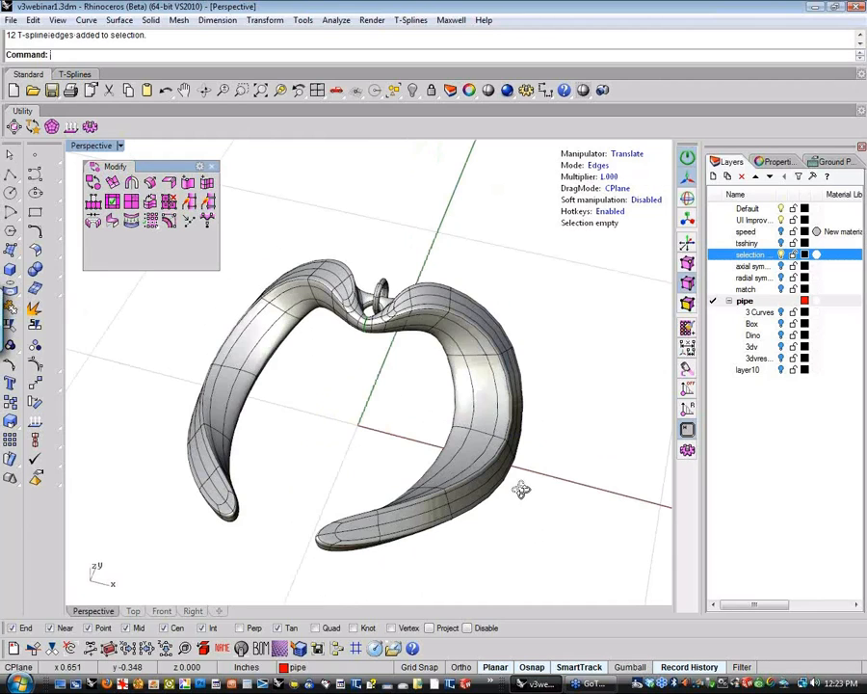
Step: Extrude a face midway along the right arm upward and shift it along the Y axis toward the arm tips
key("d")
left_click(486, 422)
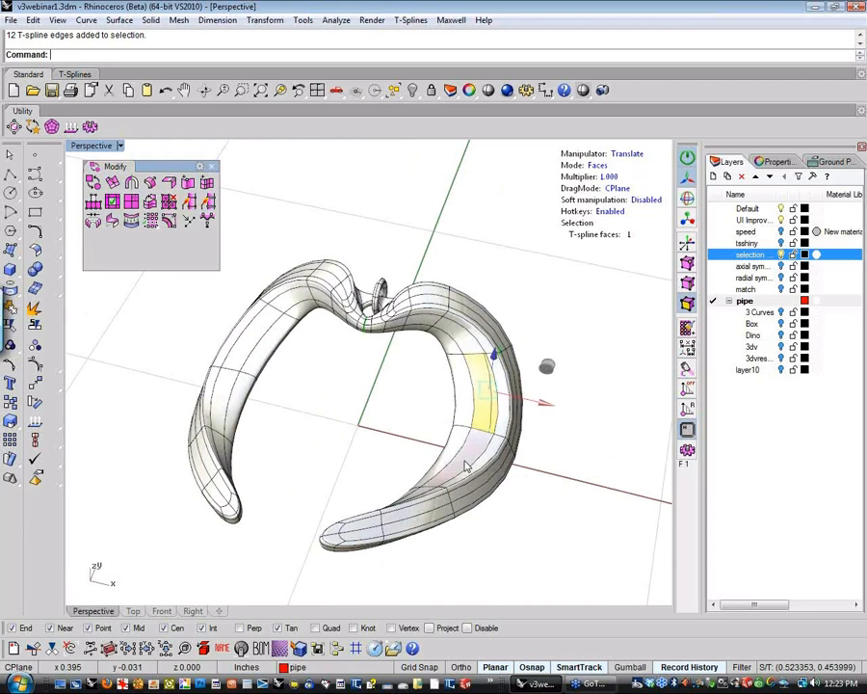
right_click_drag(464, 460, 484, 318)
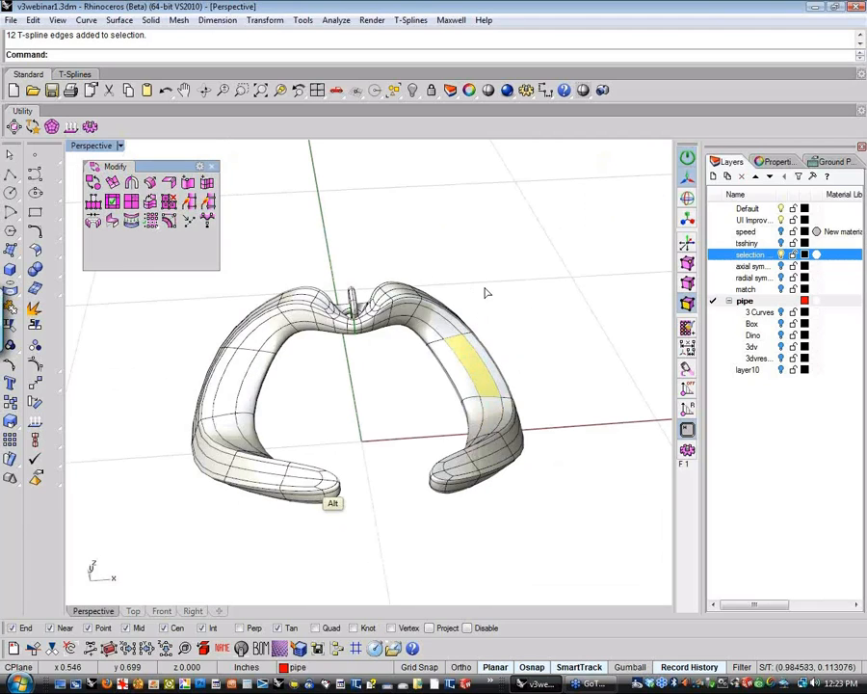
left_click_drag(484, 287, 485, 262, "alt")
mouse_move(602, 483)
right_mouse_down()
mouse_move(390, 459)
mouse_move(412, 435)
right_mouse_up()
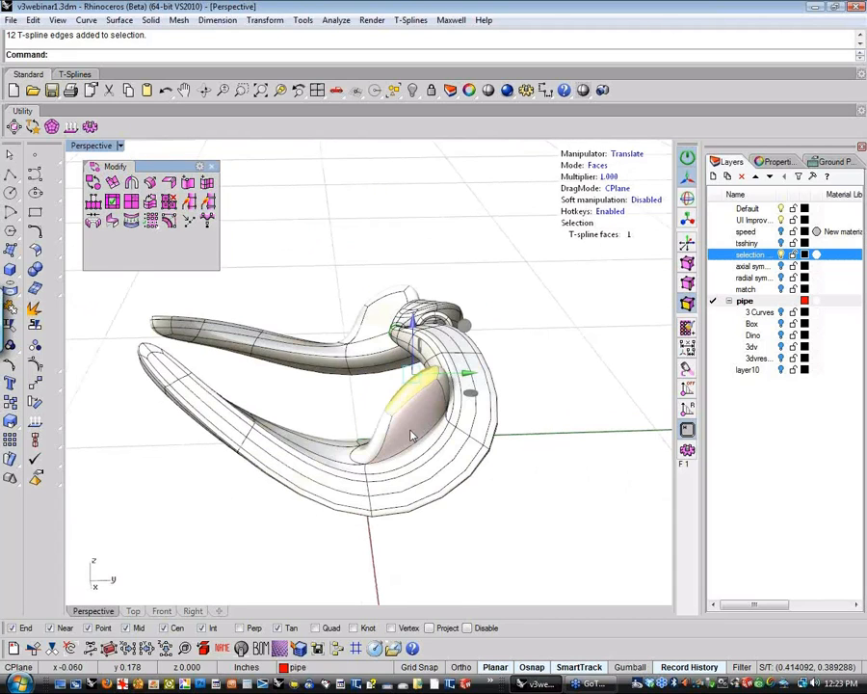
left_click_drag(468, 374, 397, 377)
left_click(533, 439)
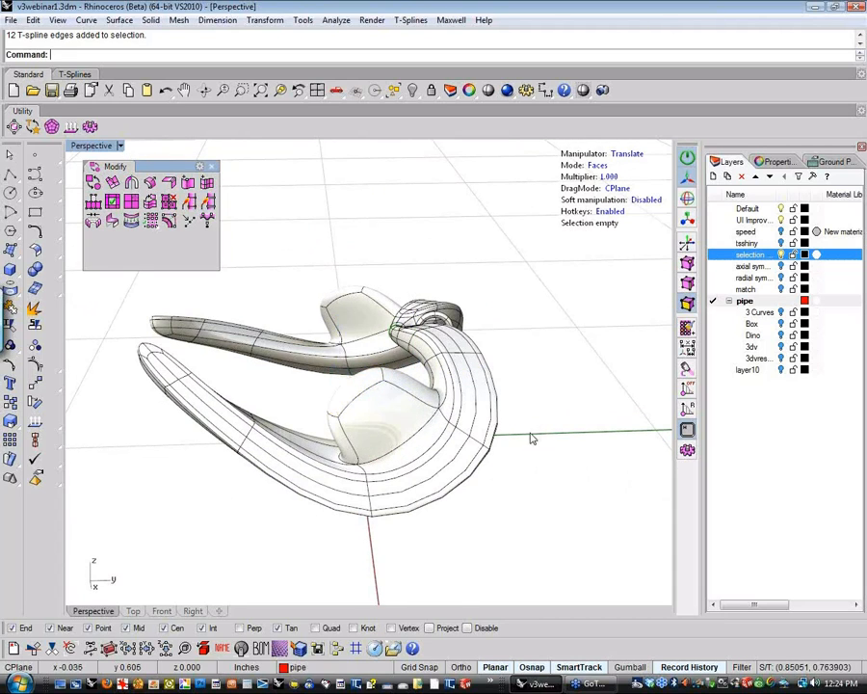
Step: Turn off symmetry on the pendant model
right_click_drag(530, 439, 357, 424)
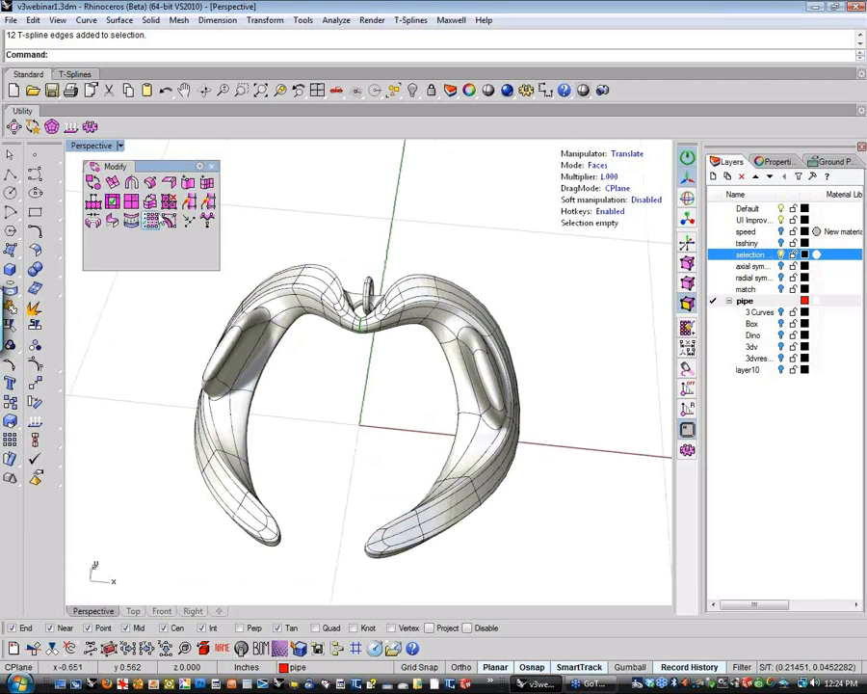
left_click(151, 220)
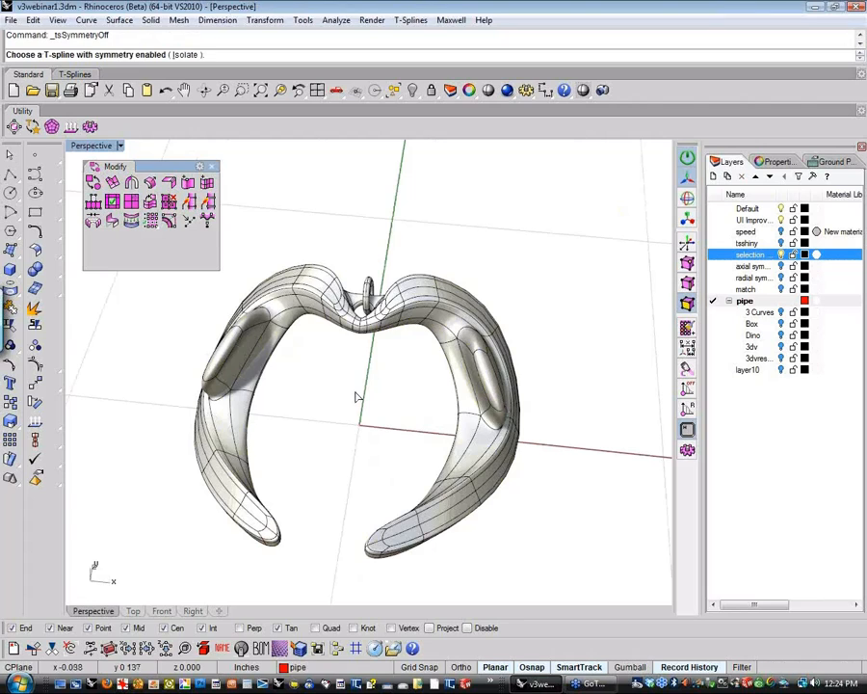
right_click_drag(395, 380, 398, 376)
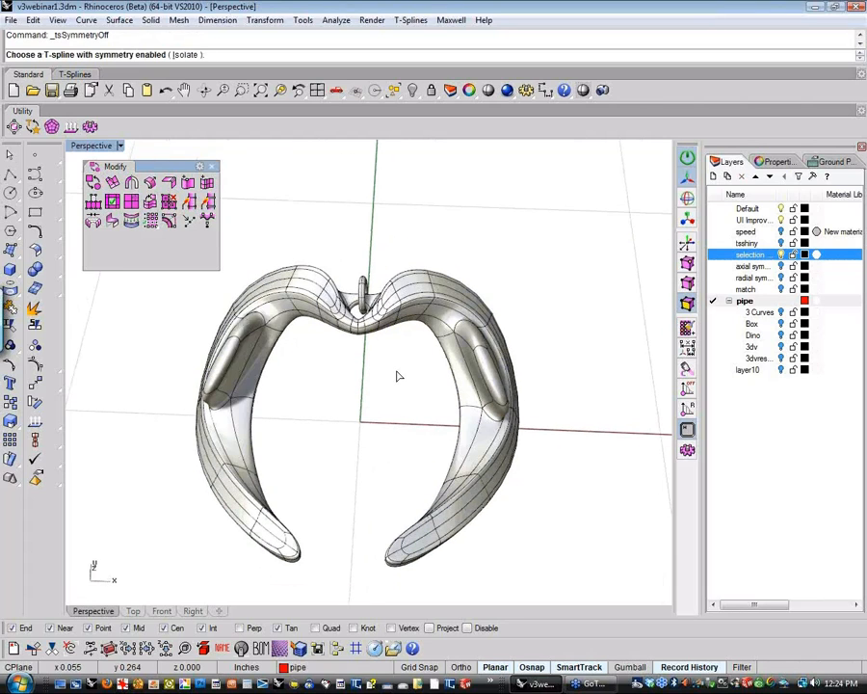
left_click(496, 386)
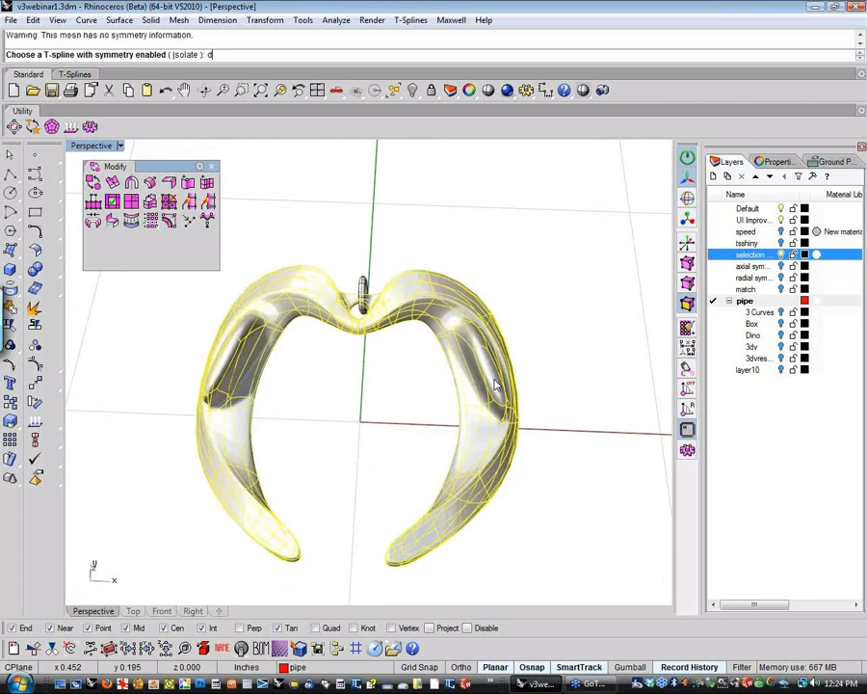
key("Escape")
Step: Move the end face of the right arm's extrusion outward along the X axis and clear the selection
right_click_drag(495, 383, 453, 380)
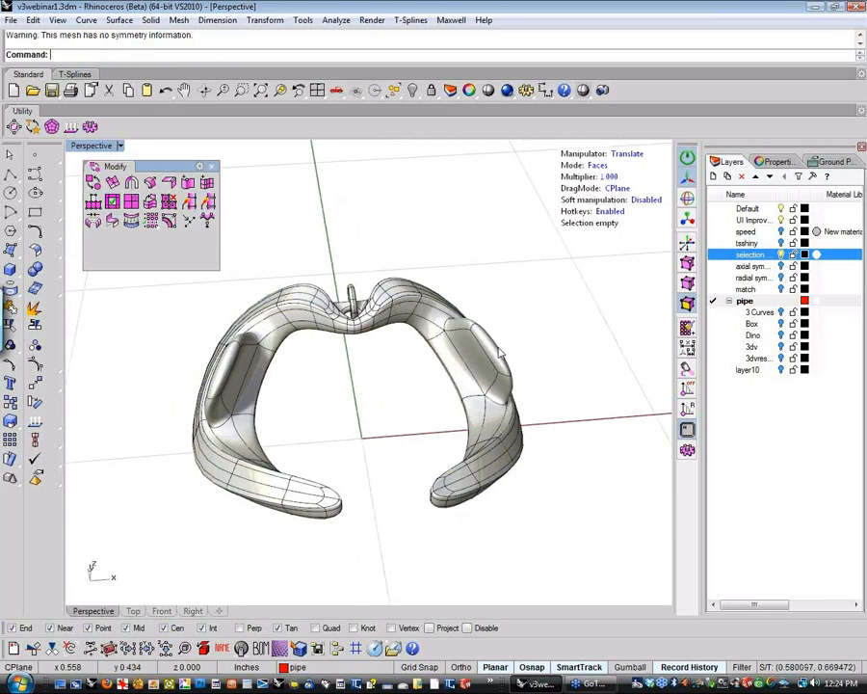
left_click(484, 357)
left_click_drag(477, 352, 567, 351)
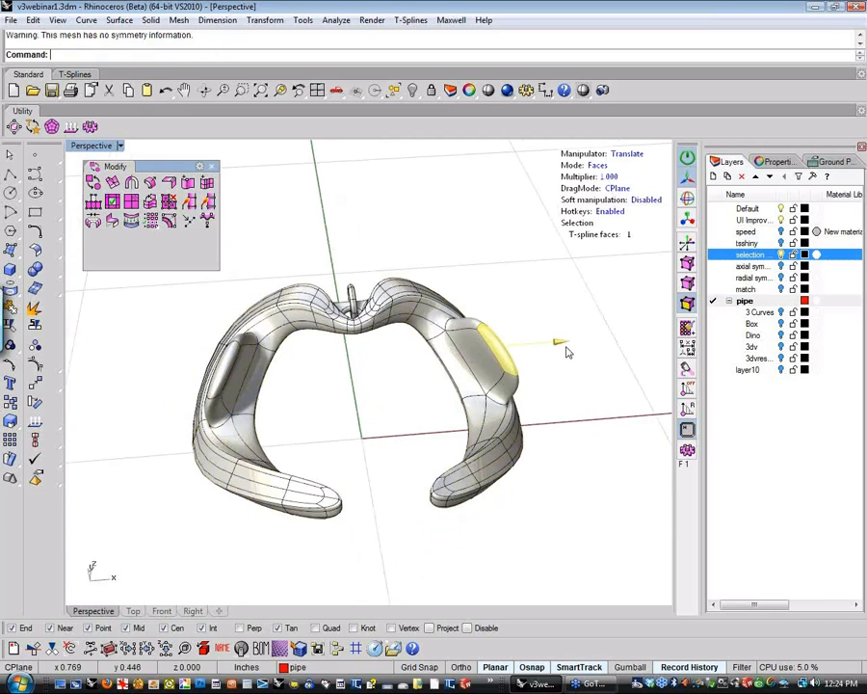
left_click(384, 429)
Step: Hide the selection layer and show the radial symmetry layer with the ring model
right_click_drag(384, 430, 315, 402)
left_click(781, 255)
left_click(750, 266)
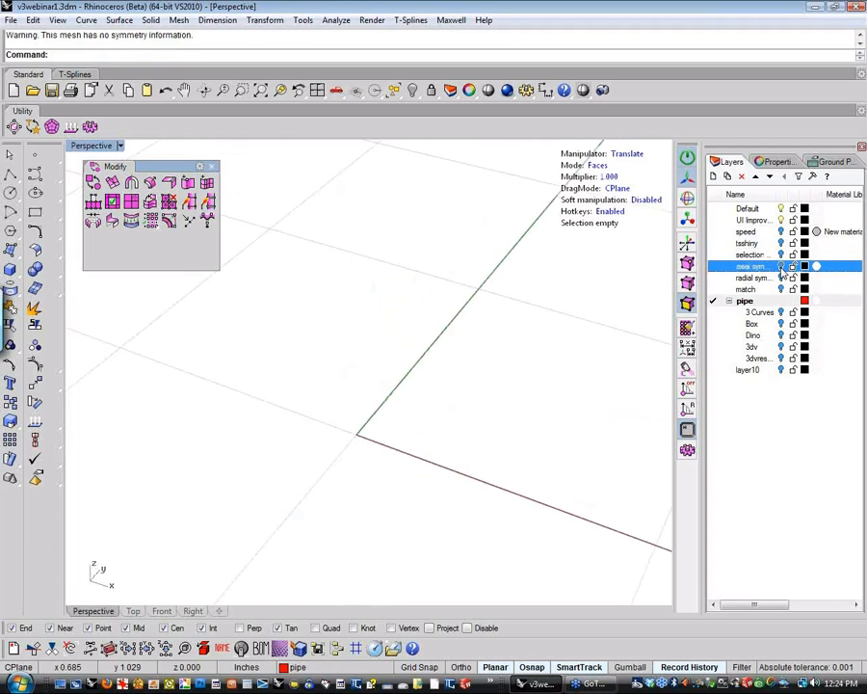
left_click(782, 266)
left_click(781, 266)
scroll(492, 371, "down", 5)
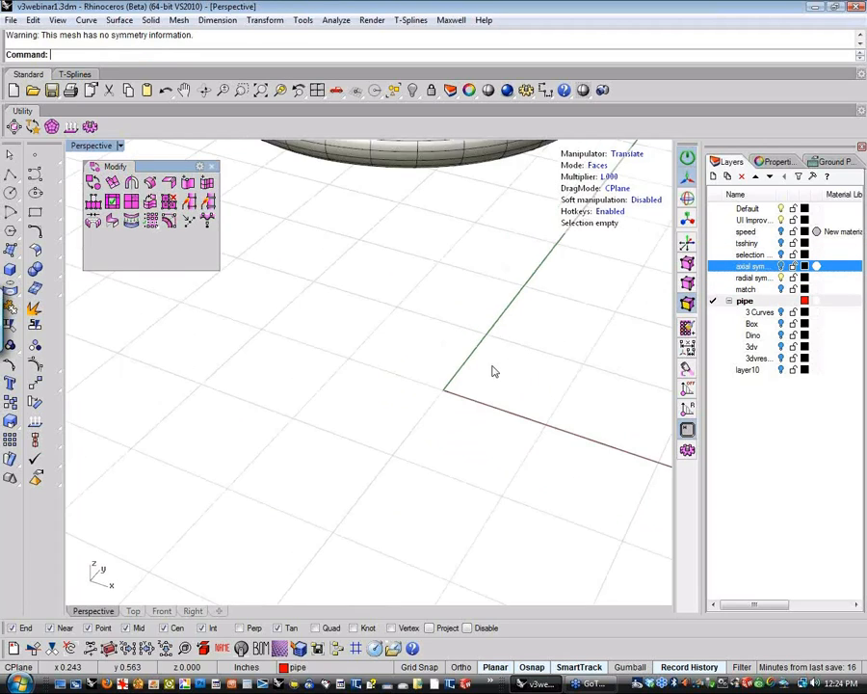
right_click_drag(493, 371, 482, 501, "shift")
right_click_drag(416, 188, 413, 395, "shift")
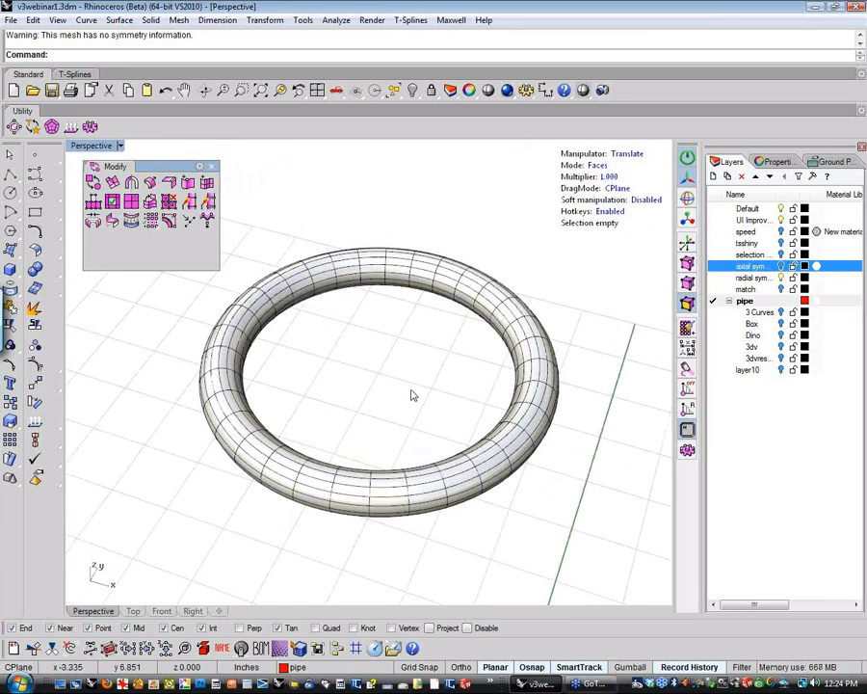
Step: Apply Radial symmetry to the ring with Discover, using a front face as root and the face four sections to its right as symmetric face
left_click(131, 183)
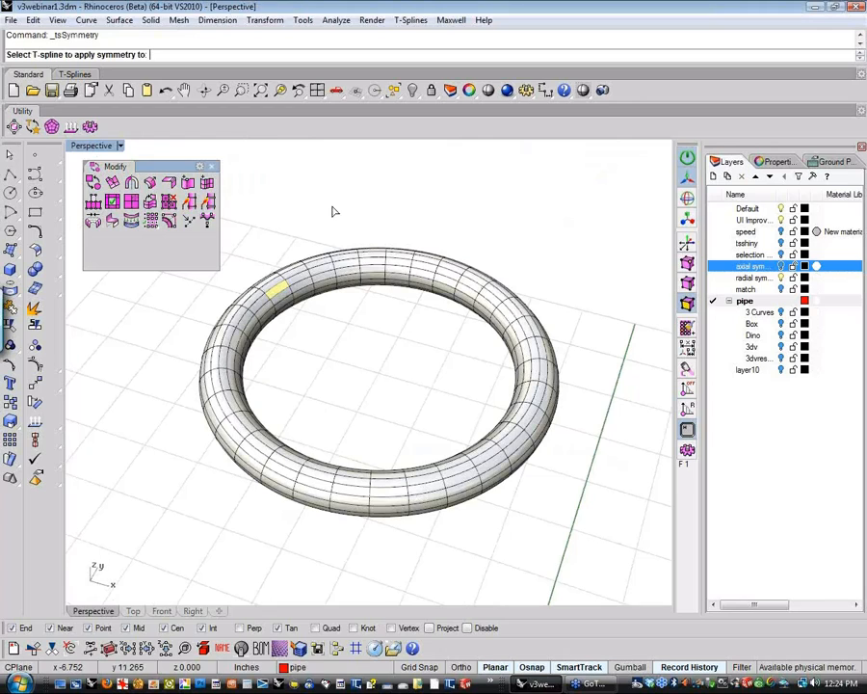
left_click(292, 475)
key("Return")
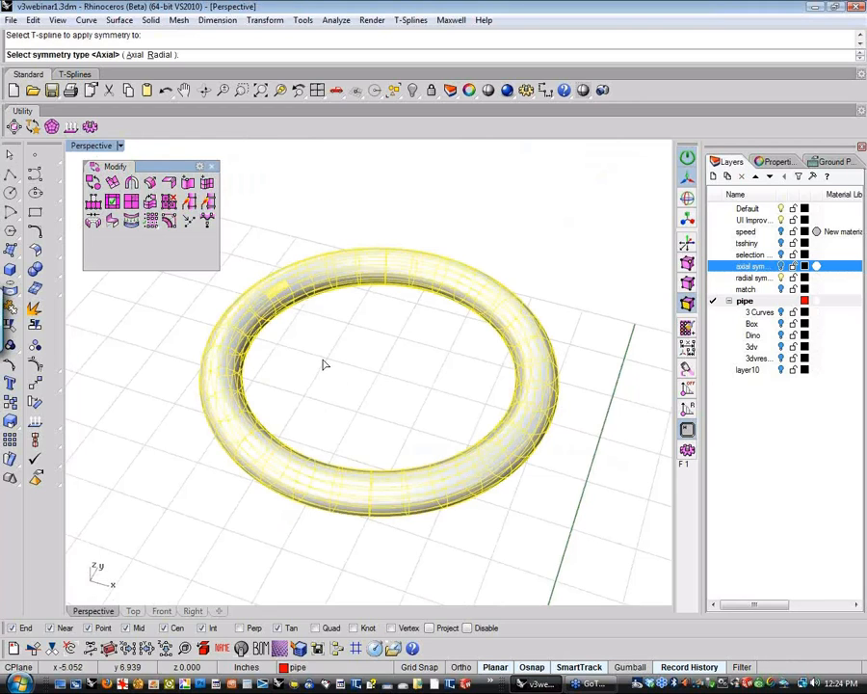
left_click(134, 55)
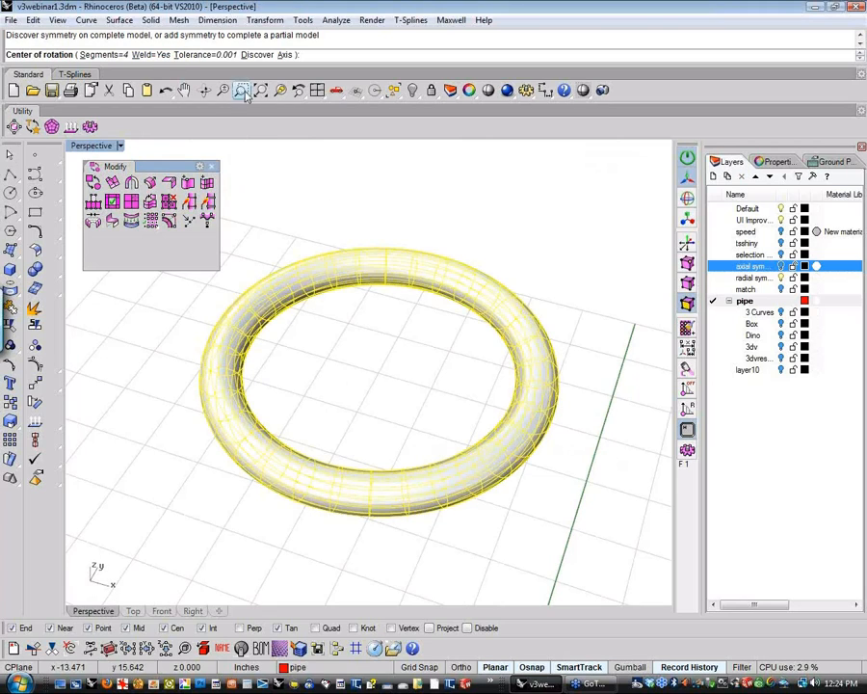
left_click(257, 55)
mouse_move(337, 378)
right_mouse_down()
mouse_move(337, 403)
mouse_move(376, 377)
mouse_move(363, 391)
right_mouse_up()
left_click(355, 388)
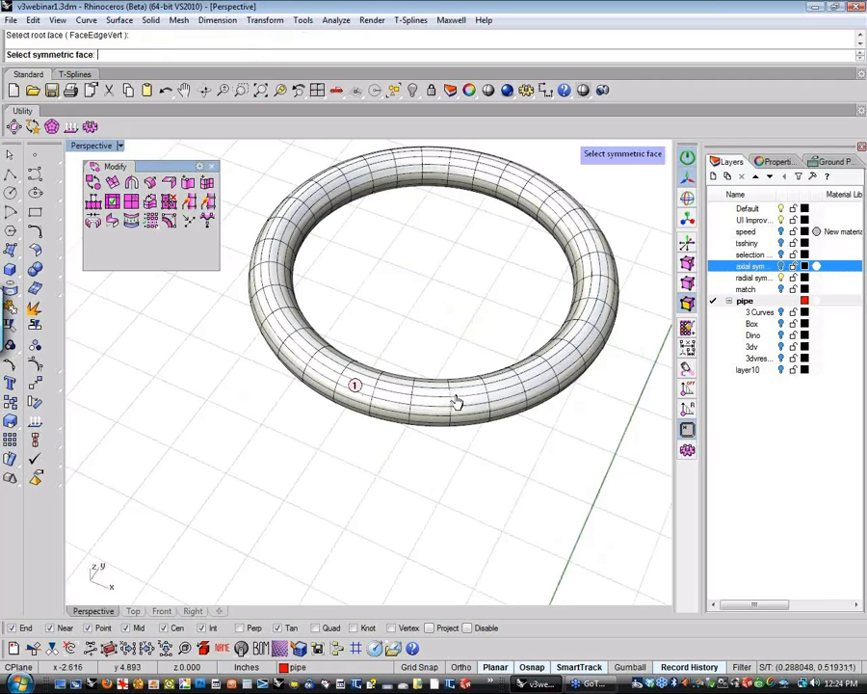
left_click(497, 400)
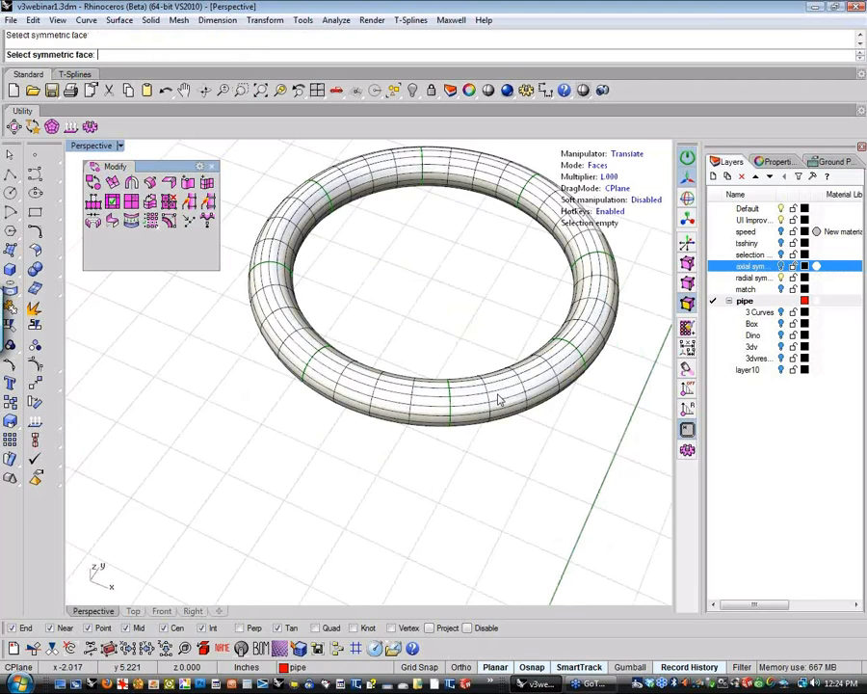
Step: Select one face on the ring's outer side and move it outward from the ring
right_click_drag(301, 443, 326, 393)
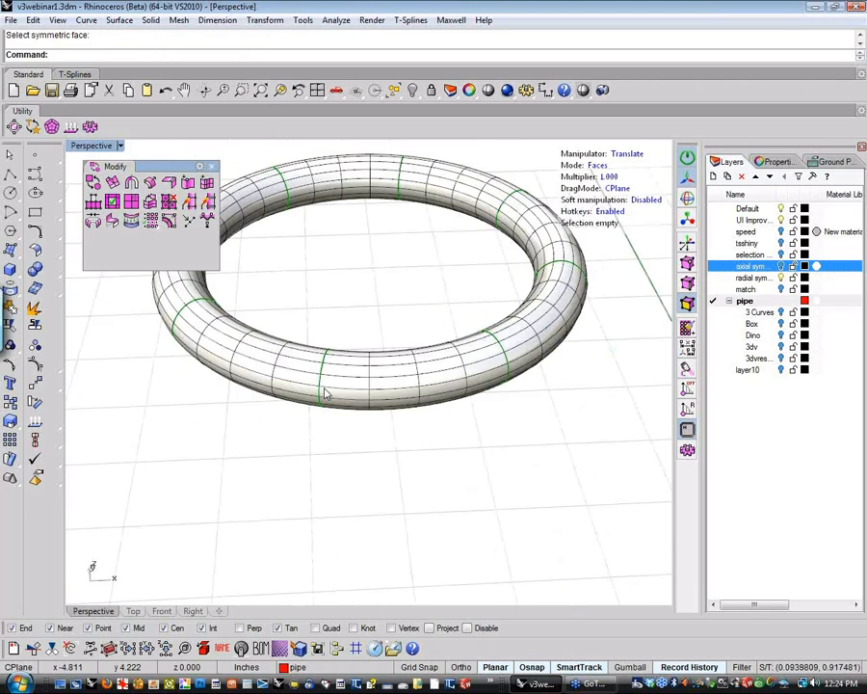
scroll(324, 393, "up", 10)
scroll(318, 357, "down", 8)
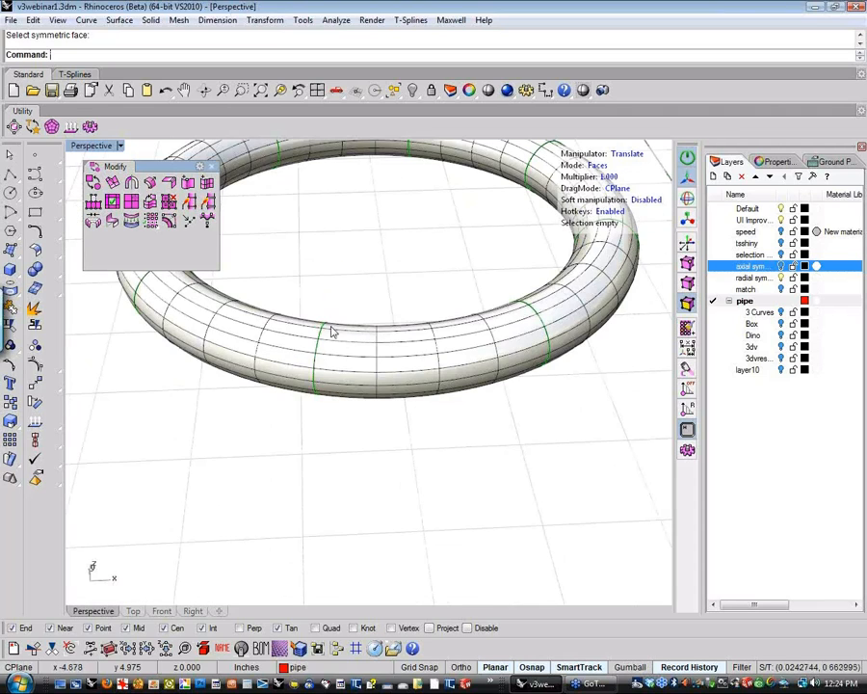
right_click_drag(379, 369, 360, 420)
left_click(378, 361)
scroll(372, 384, "down", 4)
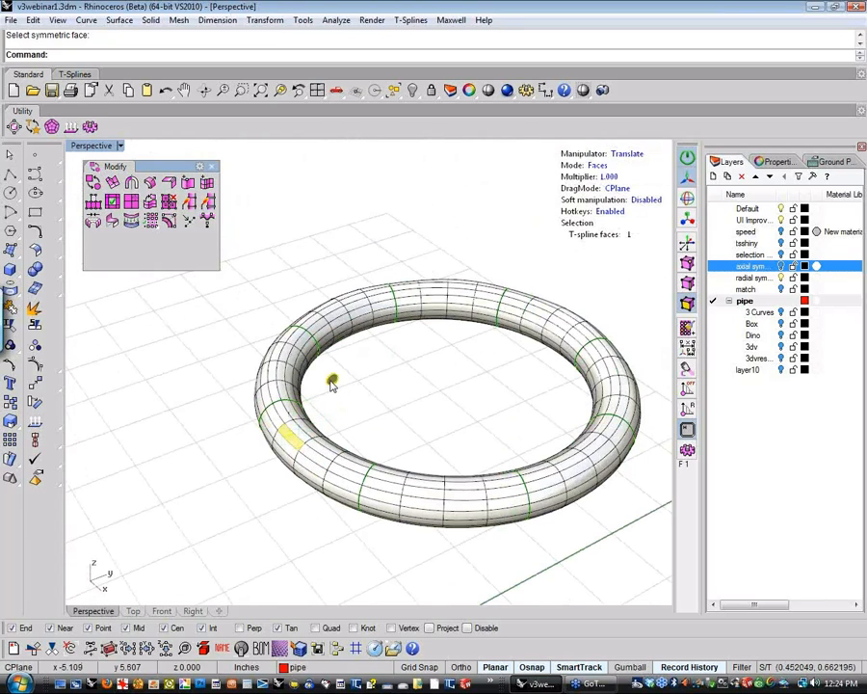
left_click_drag(330, 383, 268, 377)
Step: Extrude the moved face outward and upward, and pull its tip along the X axis into a curved spike
left_click_drag(209, 380, 209, 382, "alt")
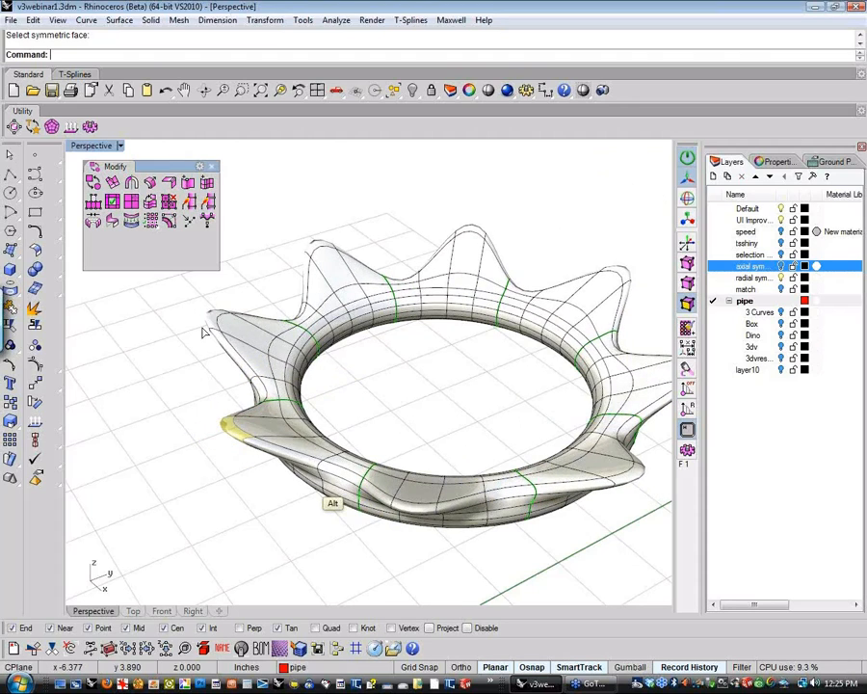
left_click_drag(198, 325, 201, 313, "alt")
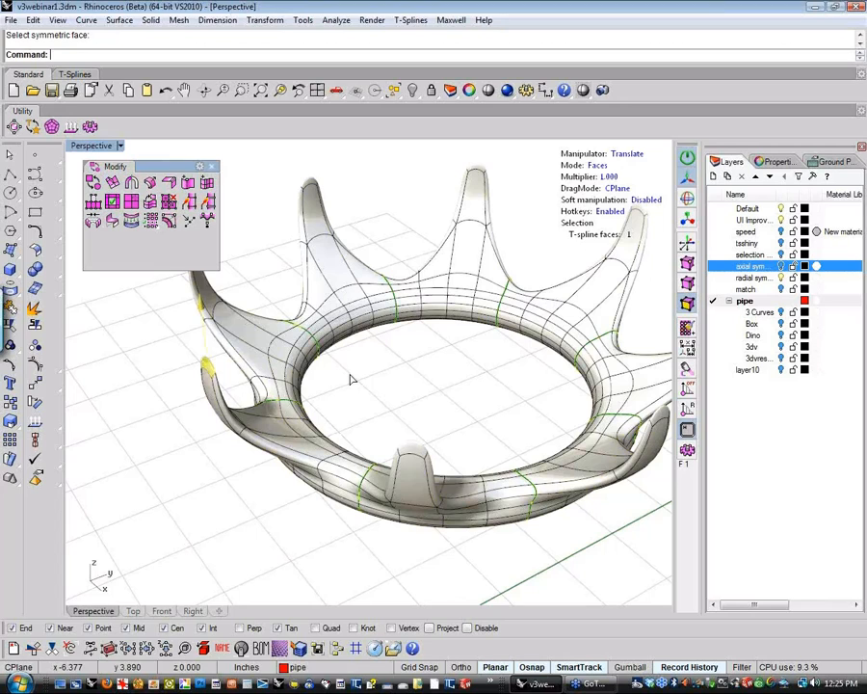
right_click_drag(352, 380, 303, 460)
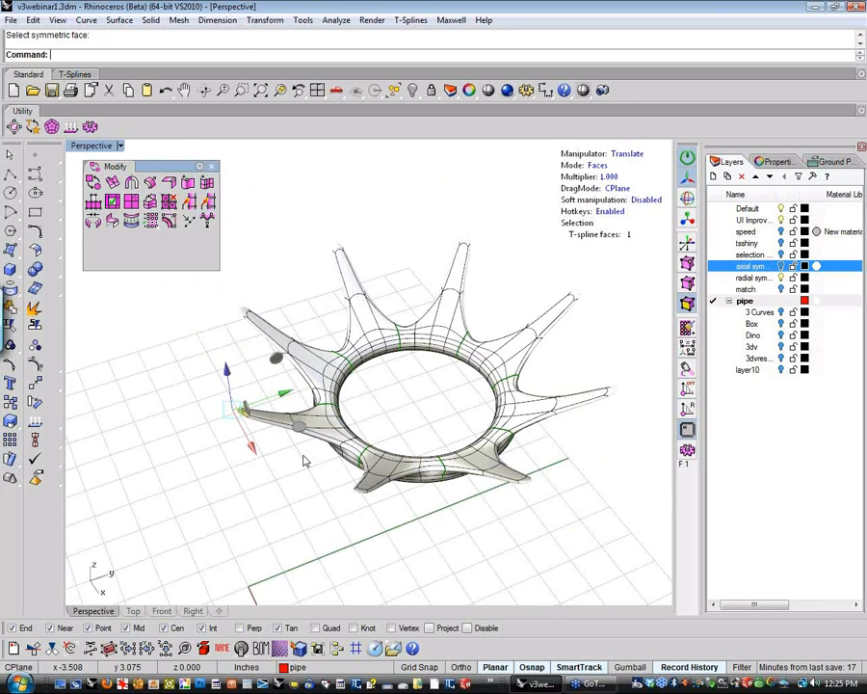
left_click_drag(289, 482, 351, 529)
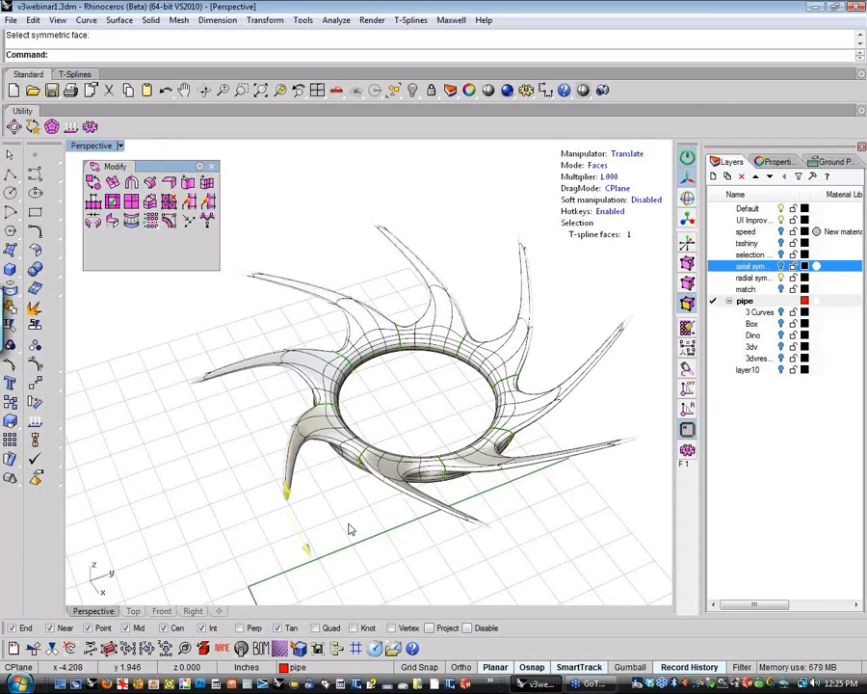
left_click(441, 561)
Step: Undo the face move and extrusions on the ring and clear the selection
key("ctrl+z")
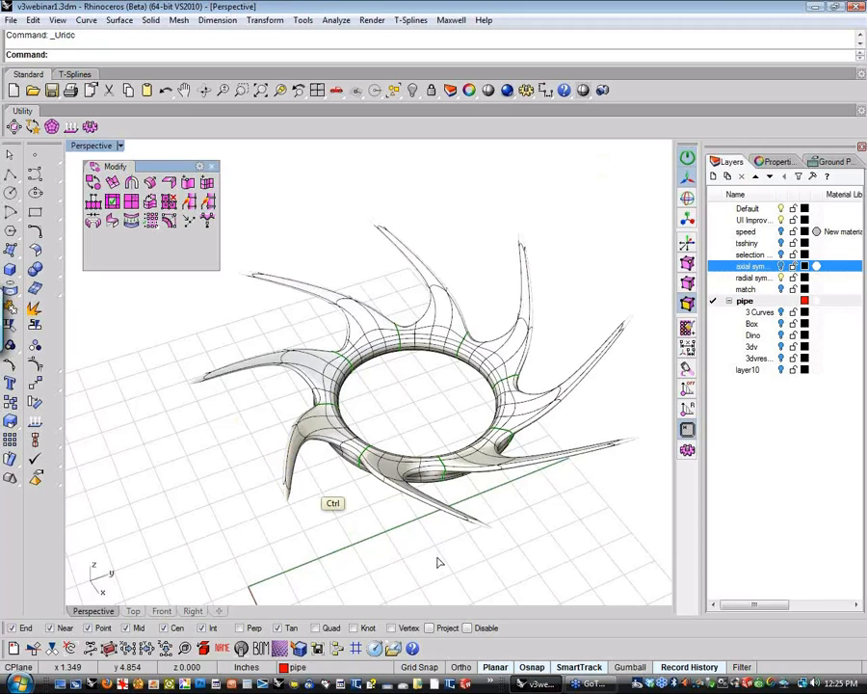
key("ctrl+z")
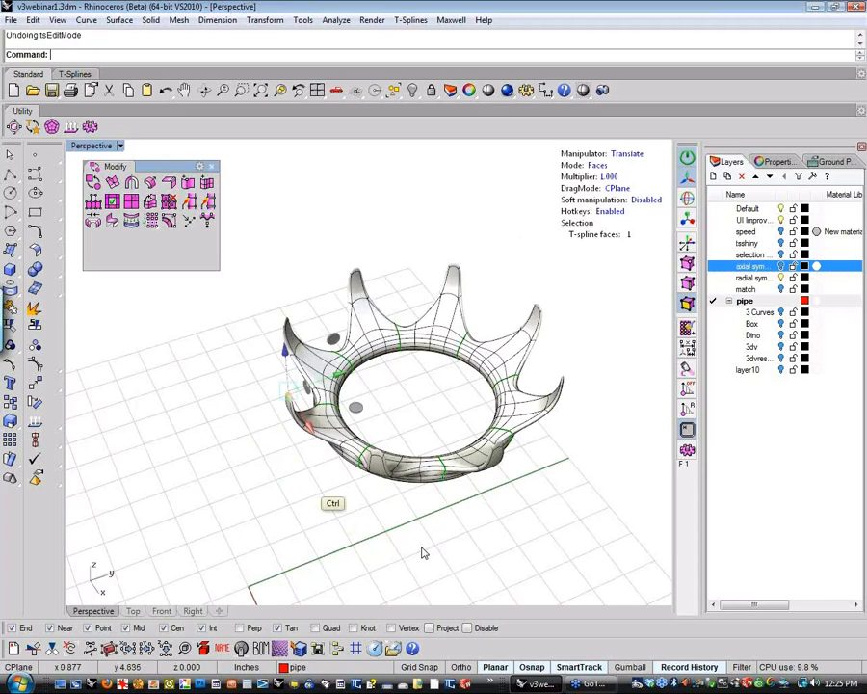
key("ctrl+z")
key("ctrl+z")
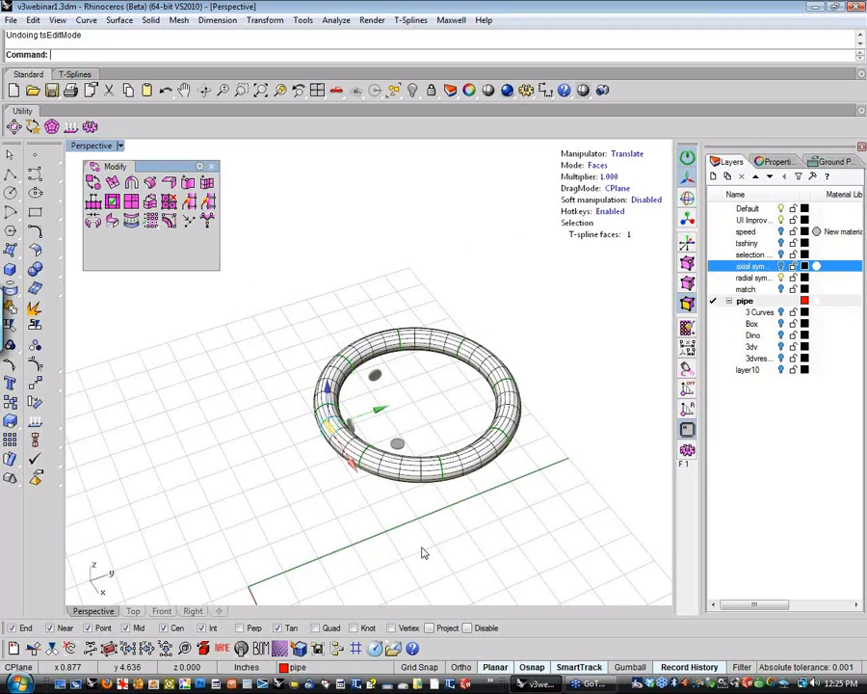
right_click_drag(410, 537, 449, 531)
left_click(437, 468)
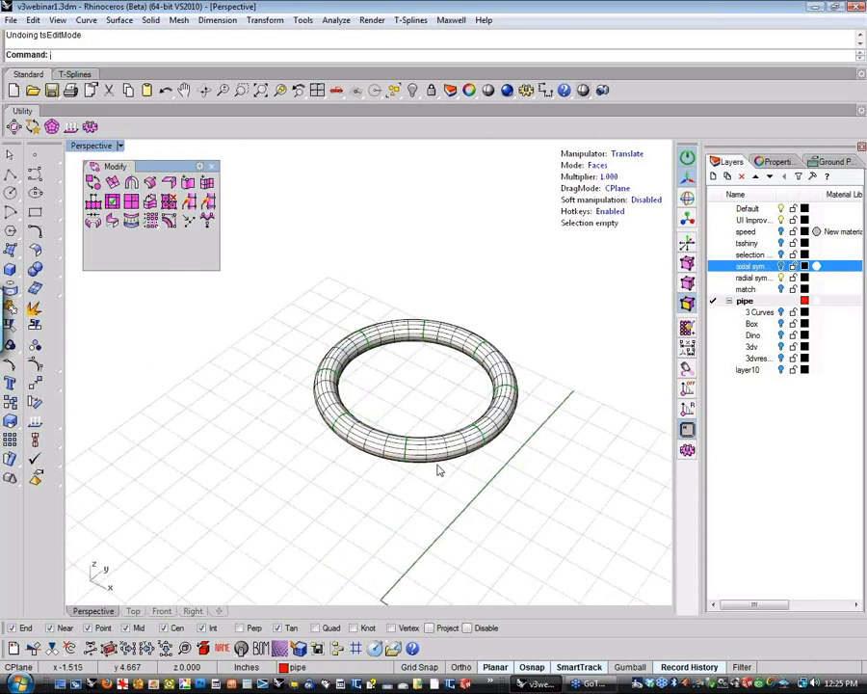
scroll(438, 468, "up", 4)
mouse_move(447, 478)
right_mouse_down("shift")
mouse_move(424, 502)
mouse_move(412, 499)
right_mouse_up("shift")
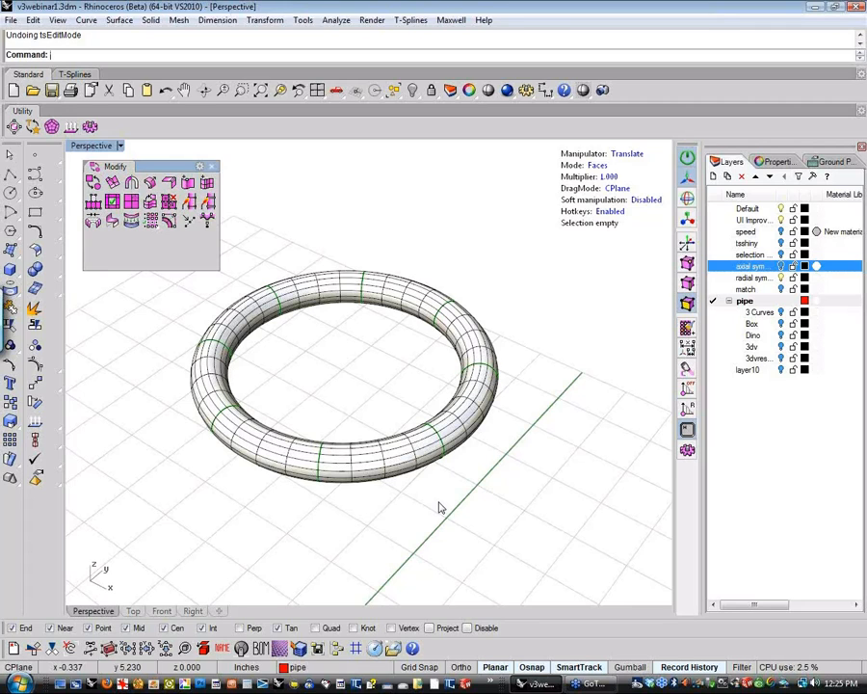
right_click_drag(438, 506, 513, 531, "shift")
scroll(513, 531, "down", 4)
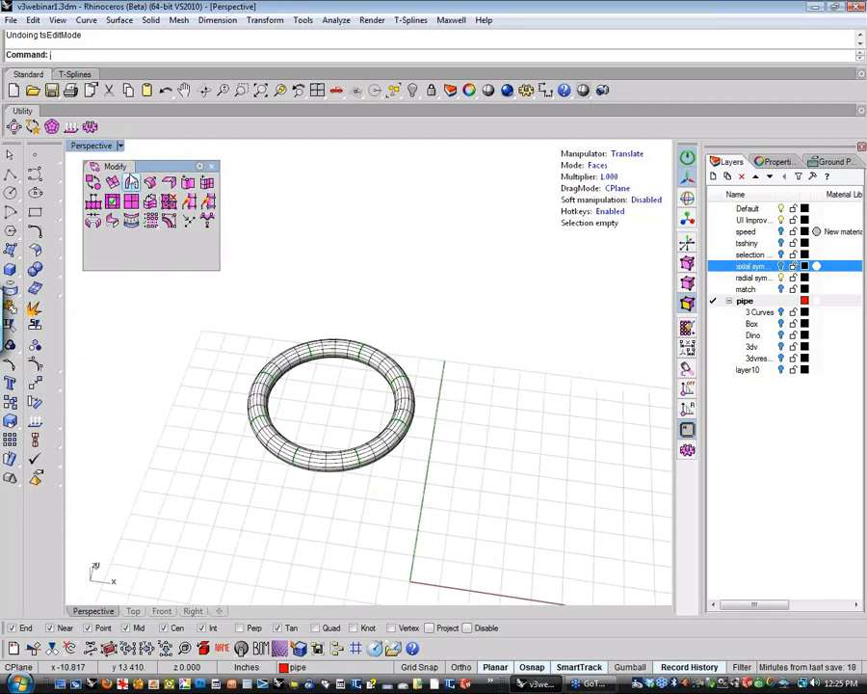
left_click(188, 220)
left_click(333, 453)
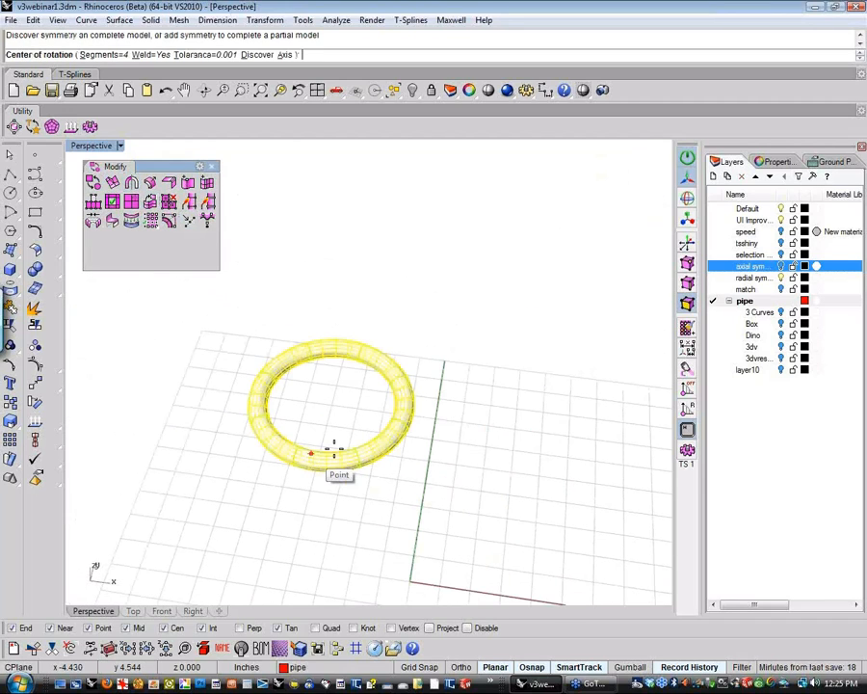
left_click(358, 413)
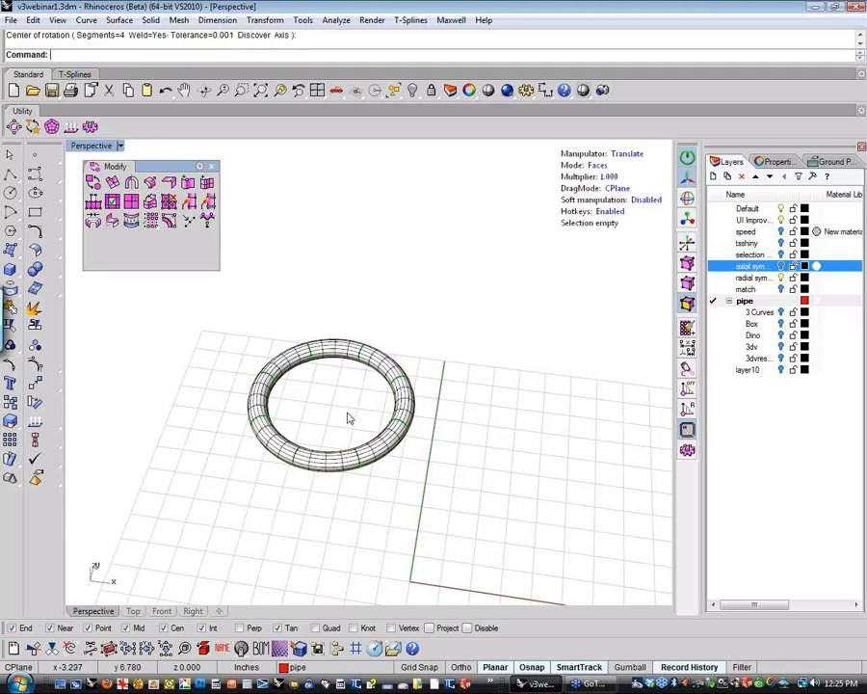
Step: Turn off symmetry on the ring
right_click(138, 186)
left_click(291, 461)
right_click(327, 416)
scroll(332, 424, "up", 2)
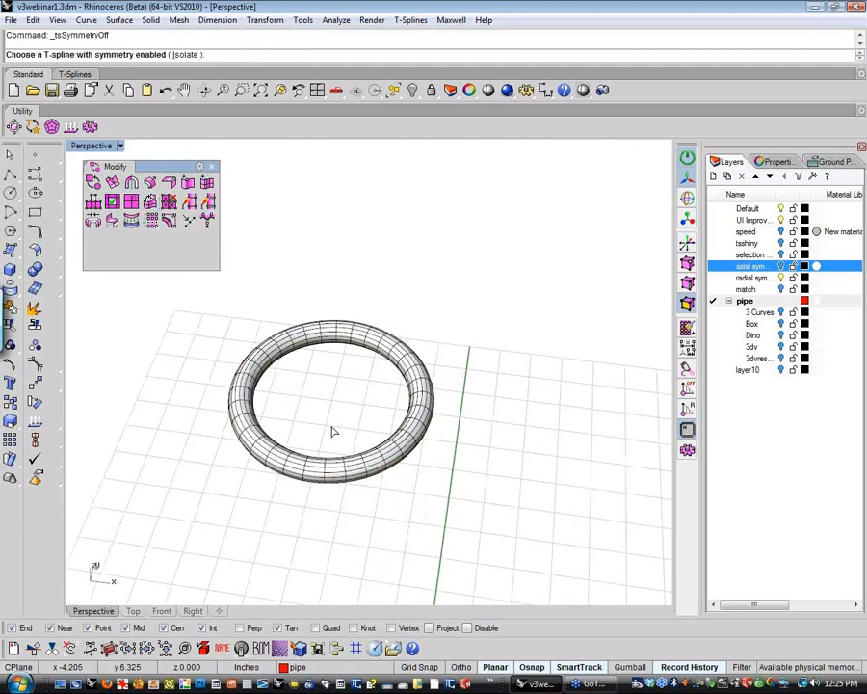
scroll(331, 432, "up", 2)
mouse_move(329, 405)
right_mouse_down("shift")
mouse_move(343, 386)
mouse_move(339, 398)
right_mouse_up("shift")
key("Escape")
Step: Start Radial symmetry on the ring with the center of rotation at 0 and the first reference point on the ring's front side
left_click(132, 182)
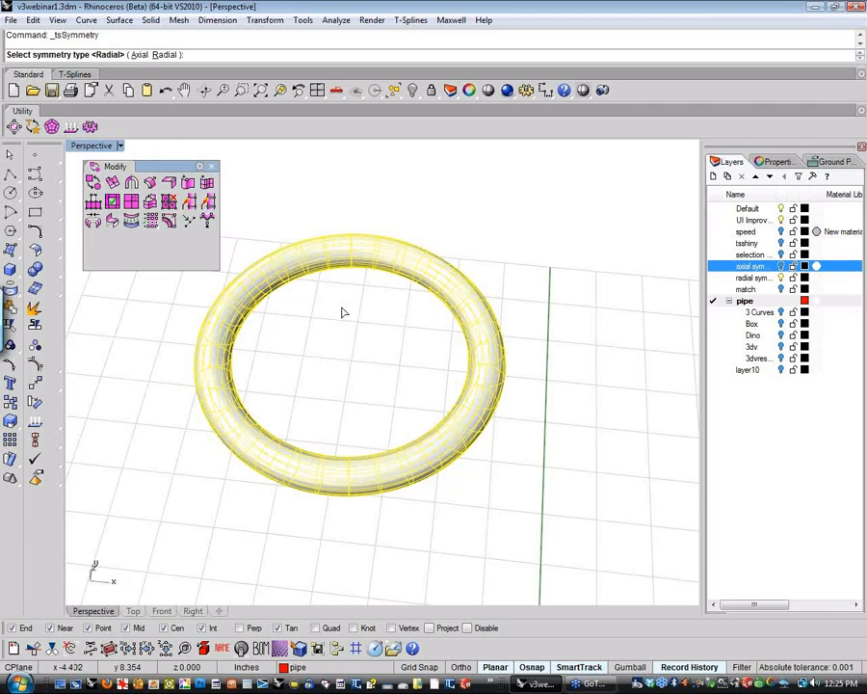
scroll(299, 307, "down", 2)
scroll(296, 310, "down", 2)
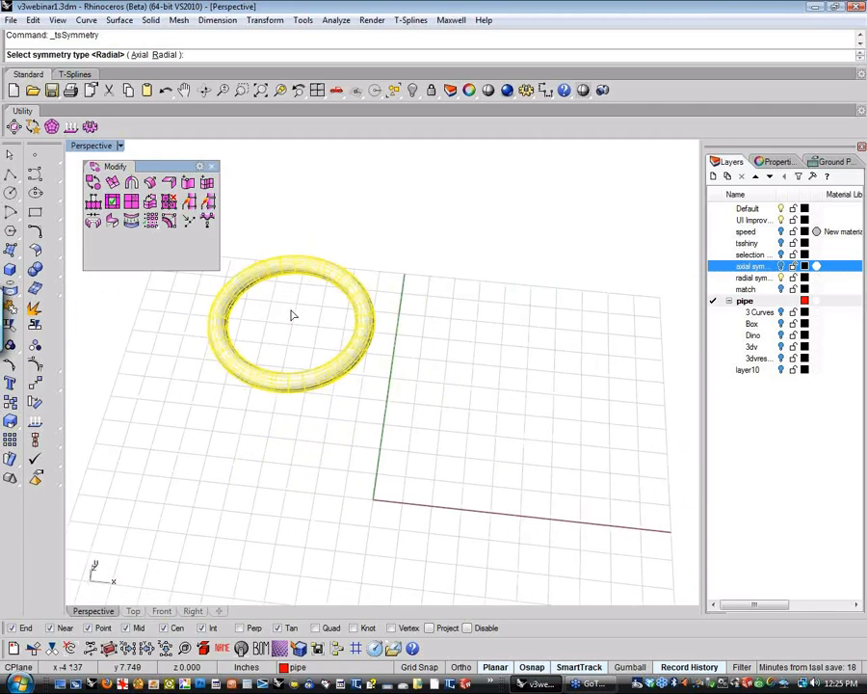
right_click_drag(292, 313, 312, 322)
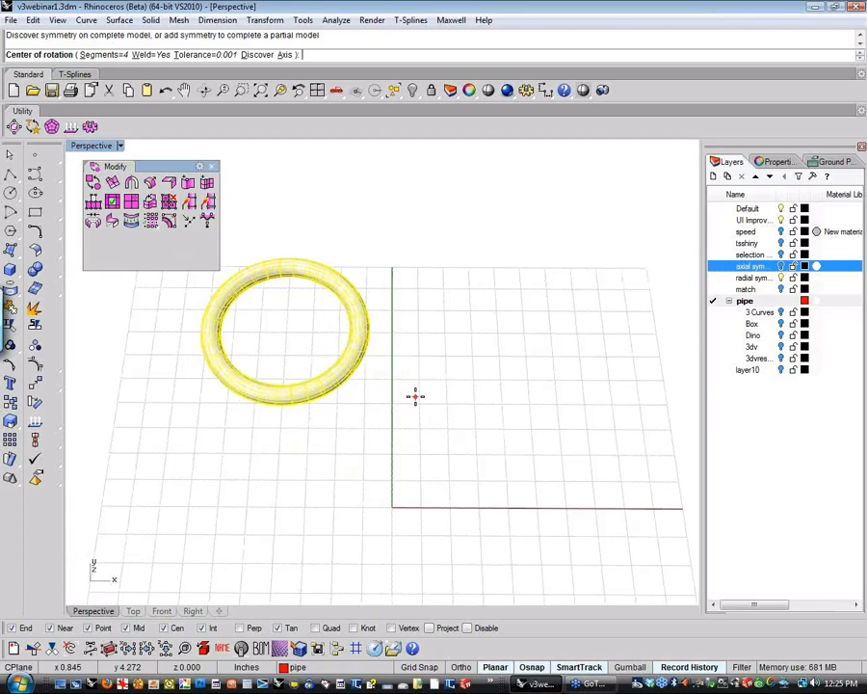
type("0")
key("Return")
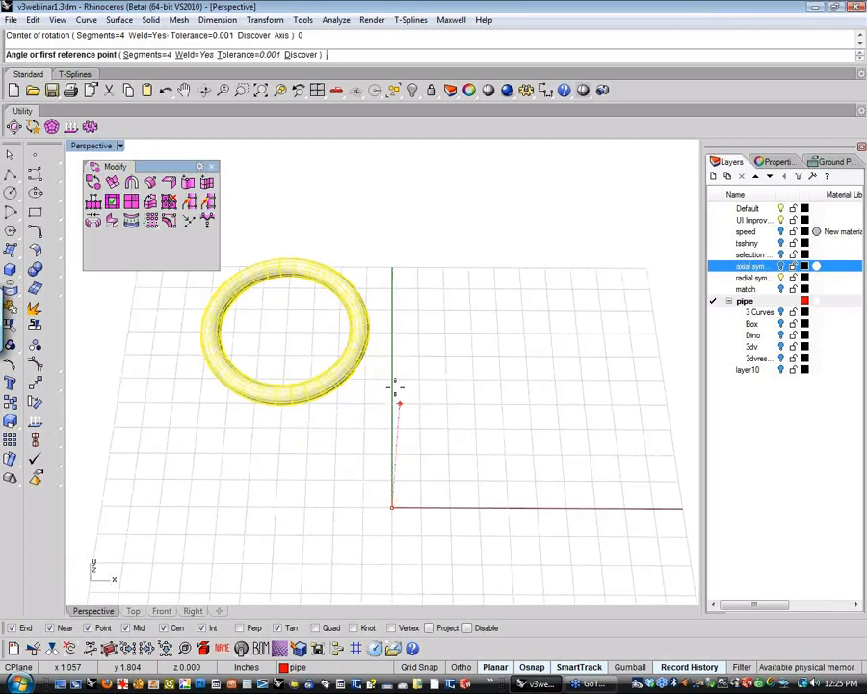
left_click(316, 397)
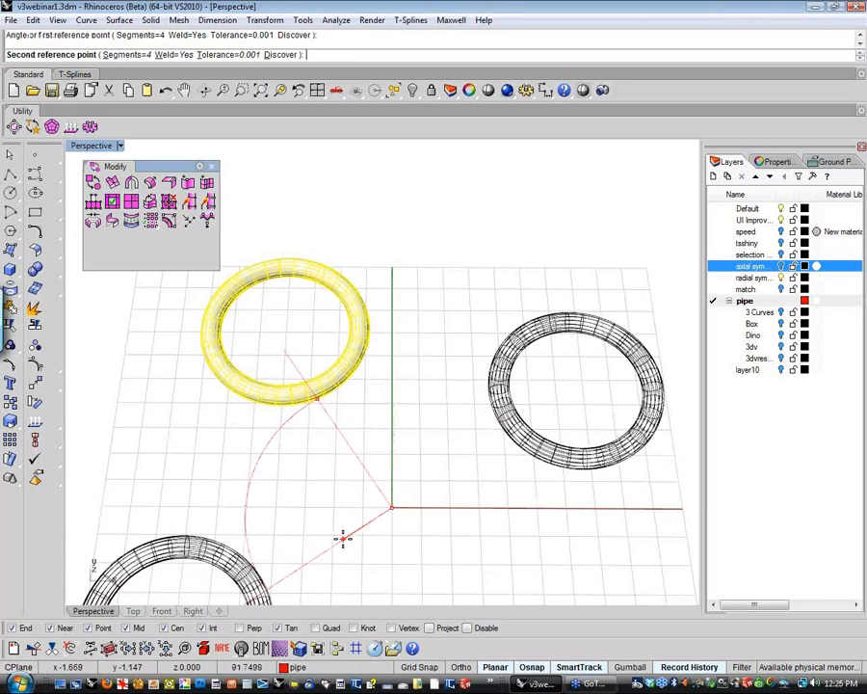
scroll(343, 538, "down", 4)
right_click_drag(343, 538, 372, 432, "shift")
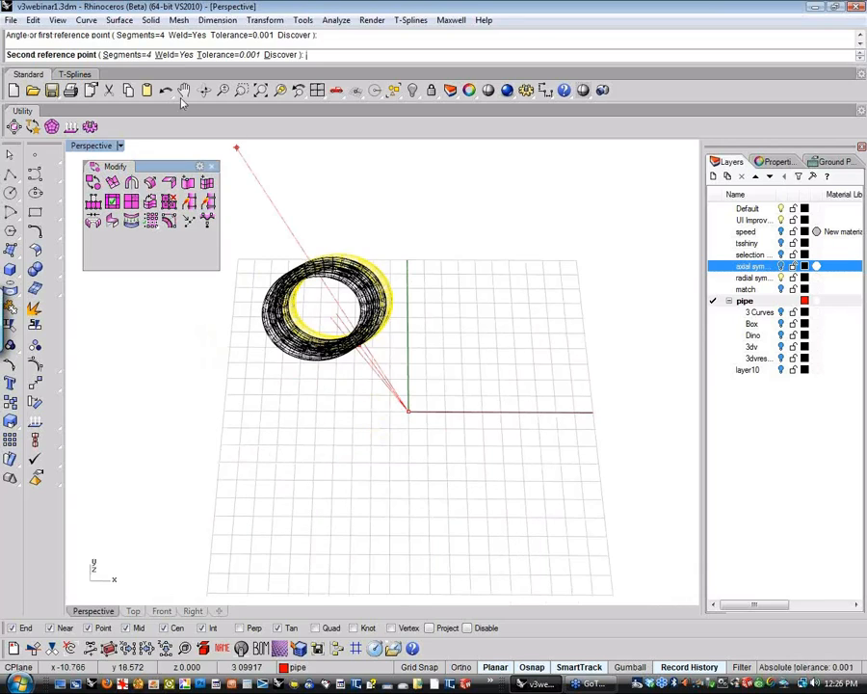
Step: Set the radial symmetry to 10 segments and place the second reference point to create the ring copies
type("s")
key("Return")
type("10")
key("Return")
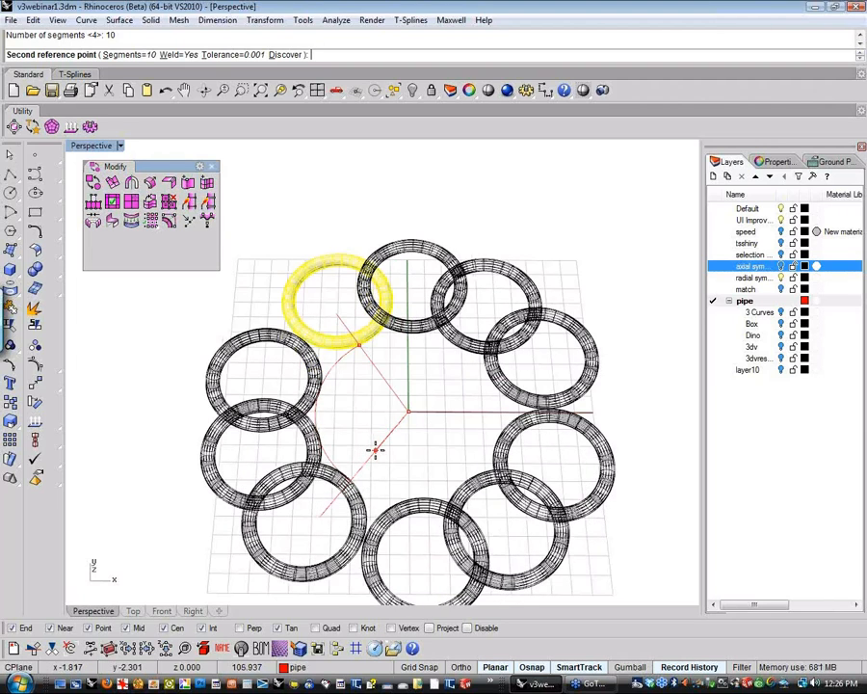
left_click(376, 449)
Step: Clear the selection and window-select a section of faces on the outer rear part of one ring
scroll(295, 289, "up", 5)
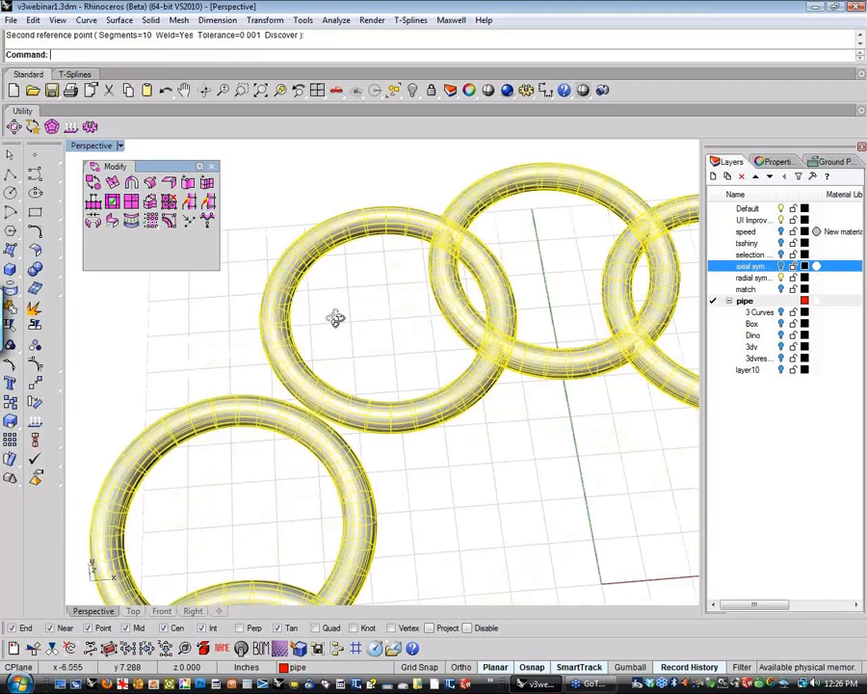
right_click_drag(335, 318, 314, 267)
key("Escape")
type("D")
right_click_drag(358, 300, 333, 333, "shift")
key("Escape")
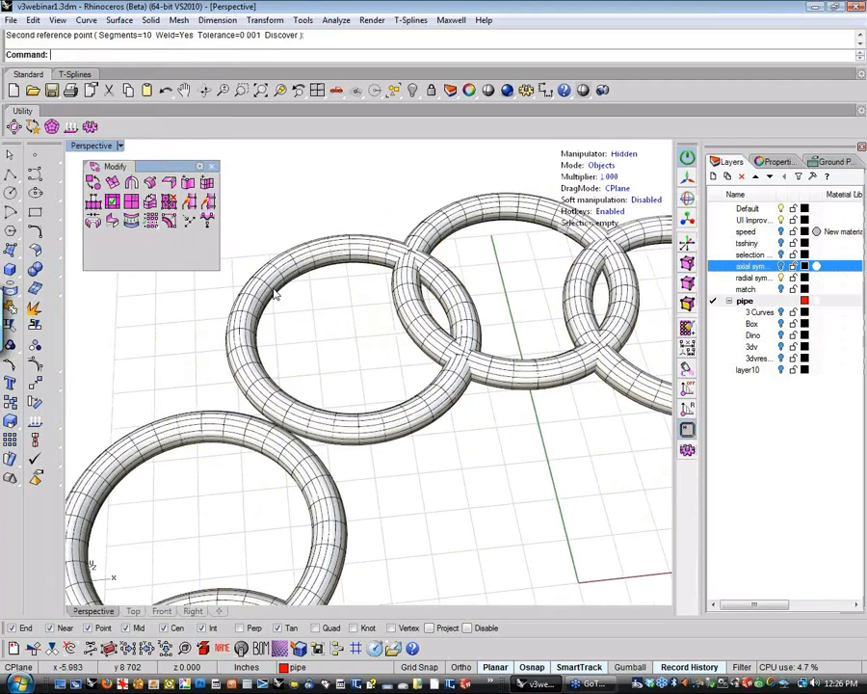
left_click(268, 278)
left_click(263, 236)
key("d")
left_click_drag(247, 239, 306, 306)
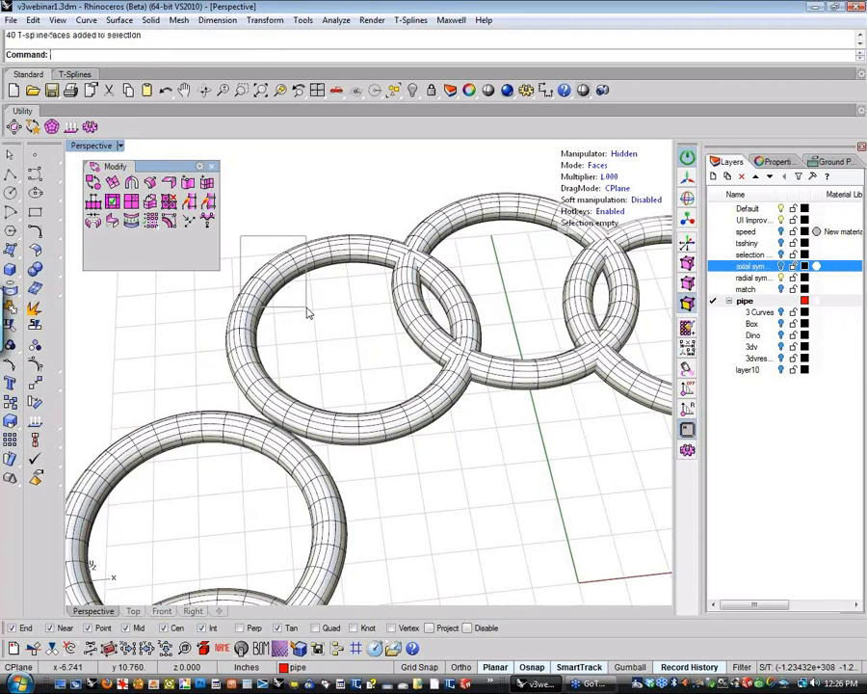
Step: Move the selected ring faces upward along the Z axis and clear the selection
right_click_drag(274, 272, 313, 329)
scroll(304, 265, "down", 6)
key("w")
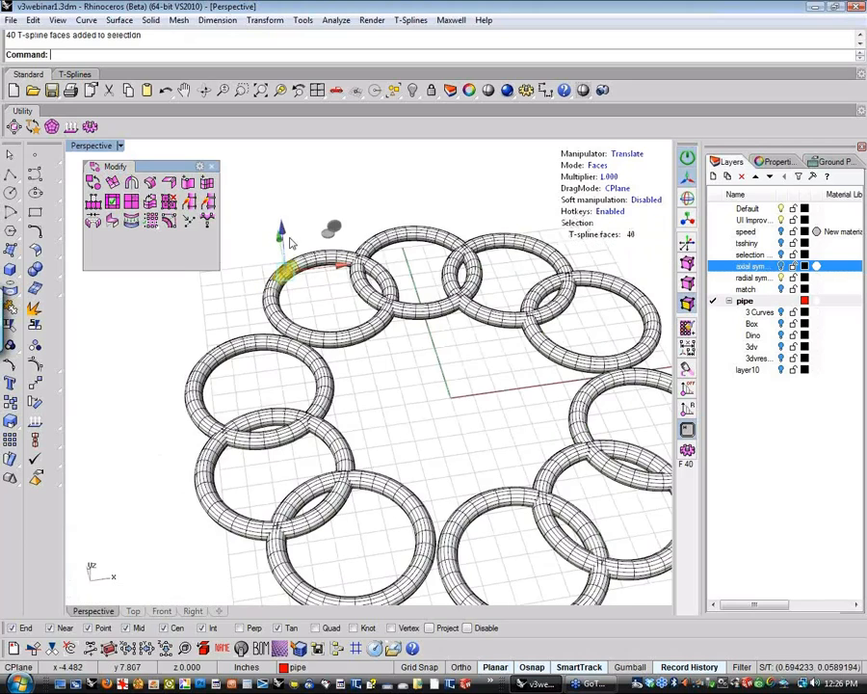
left_click_drag(283, 222, 280, 200)
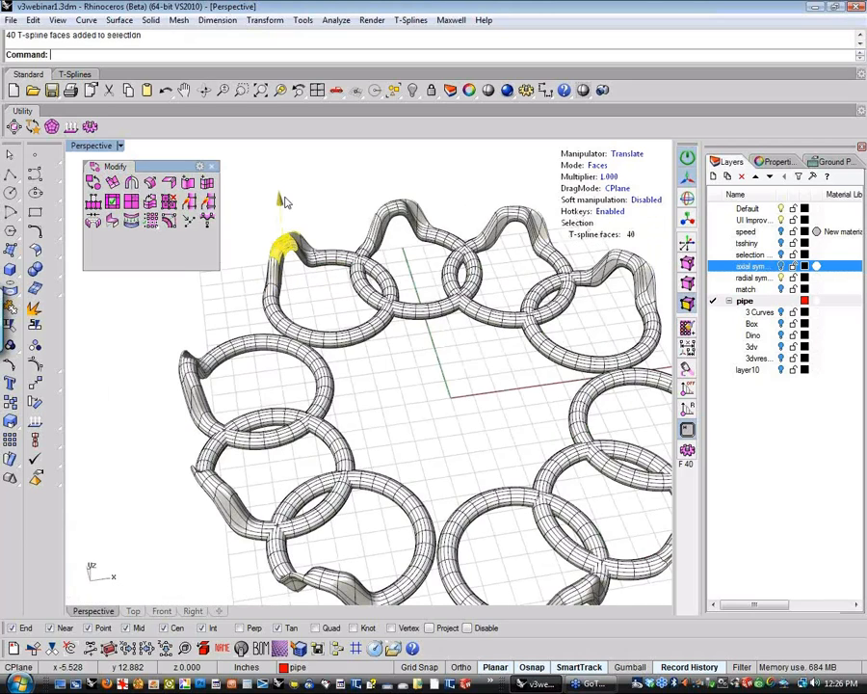
left_click(436, 424)
Step: Undo the face move and the 10-segment radial symmetry
scroll(435, 424, "down", 5)
right_click_drag(432, 423, 415, 422)
key("ctrl+z")
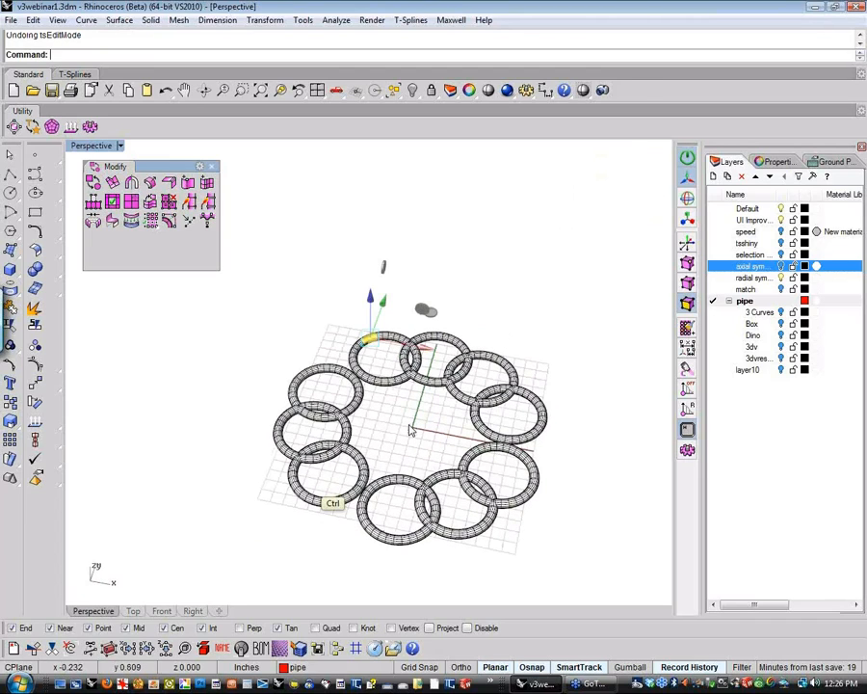
key("ctrl+z")
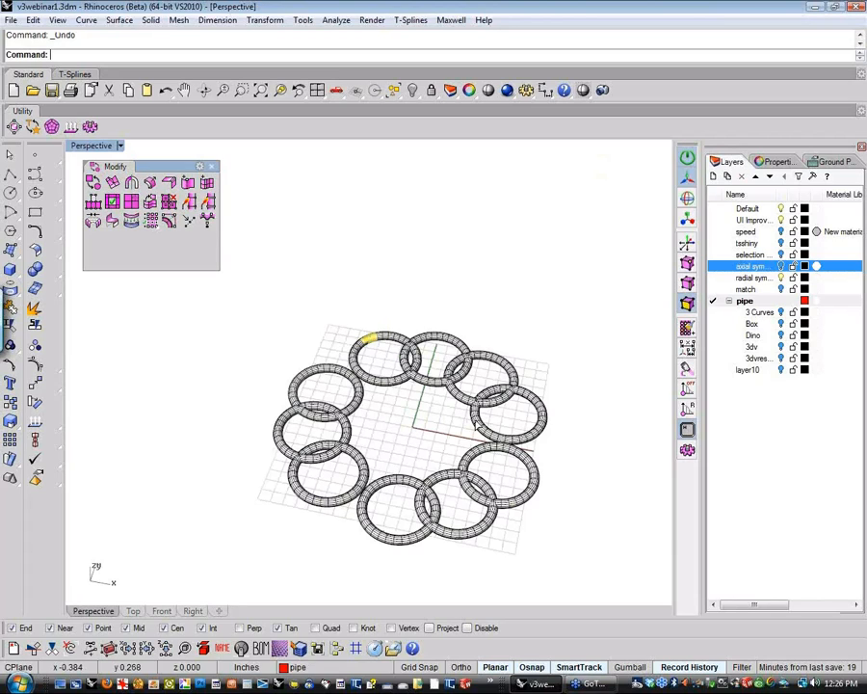
key("ctrl+z")
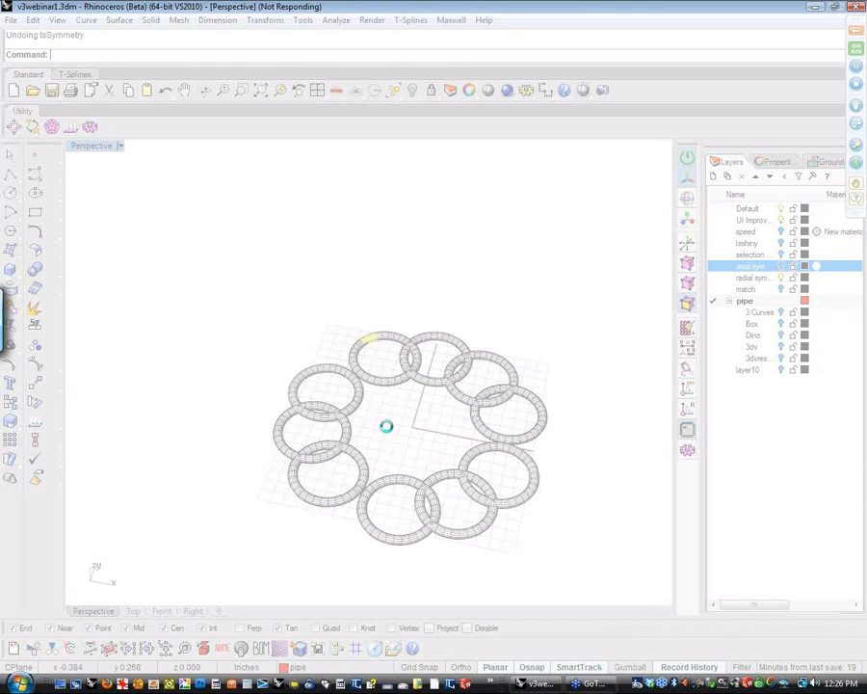
Step: Show the axial symmetry layer with the pendant and hide the radial symmetry layer
scroll(402, 384, "up", 6)
right_click_drag(379, 412, 398, 477)
left_click(781, 266)
left_click(782, 278)
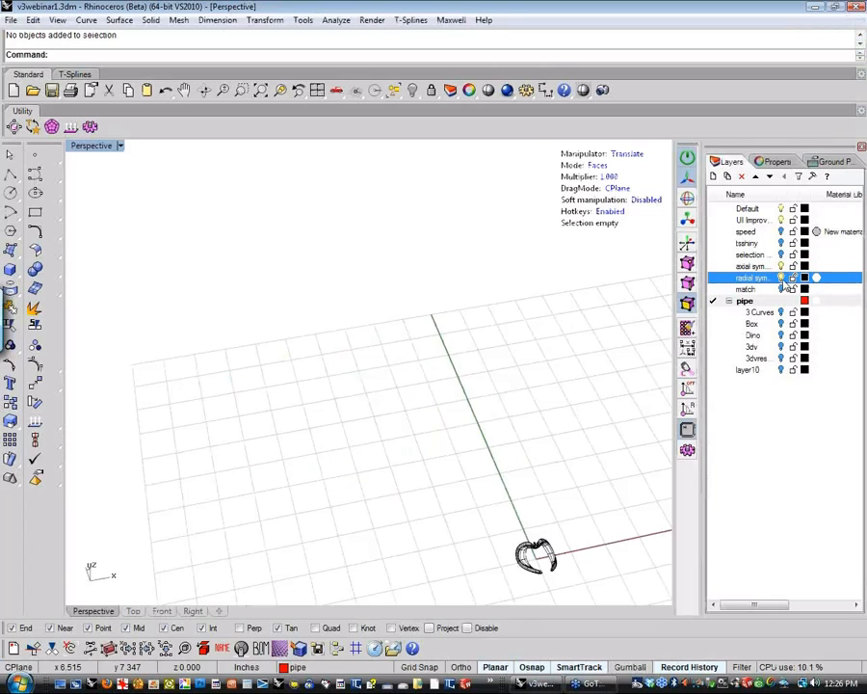
Step: Select both pendant T-spline surfaces in object mode and convert them to Rhino objects
right_click_drag(528, 491, 403, 392, "shift")
scroll(473, 439, "up", 5)
scroll(376, 405, "up", 4)
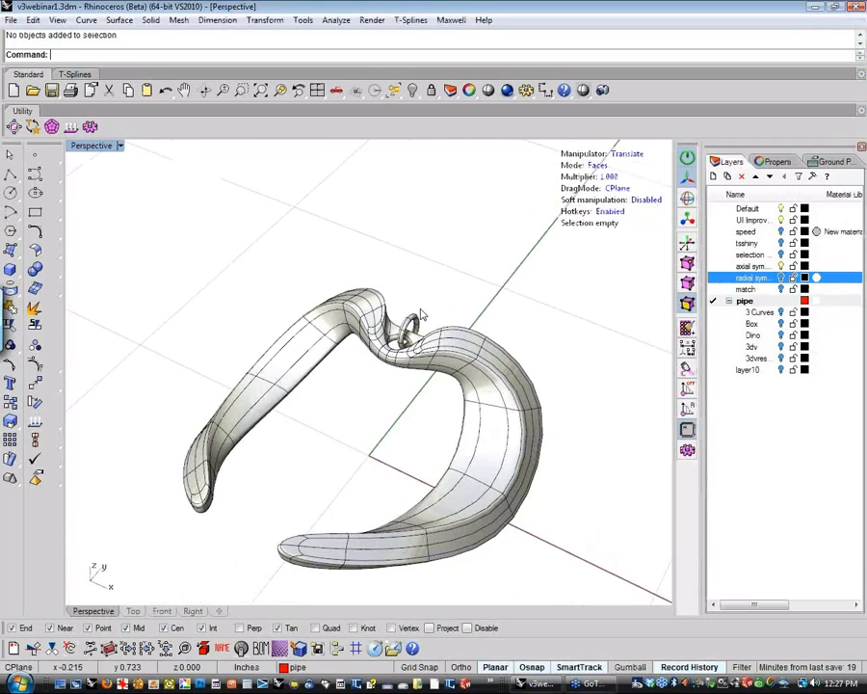
right_click_drag(481, 303, 474, 297, "shift")
key("4")
left_click_drag(461, 278, 339, 398)
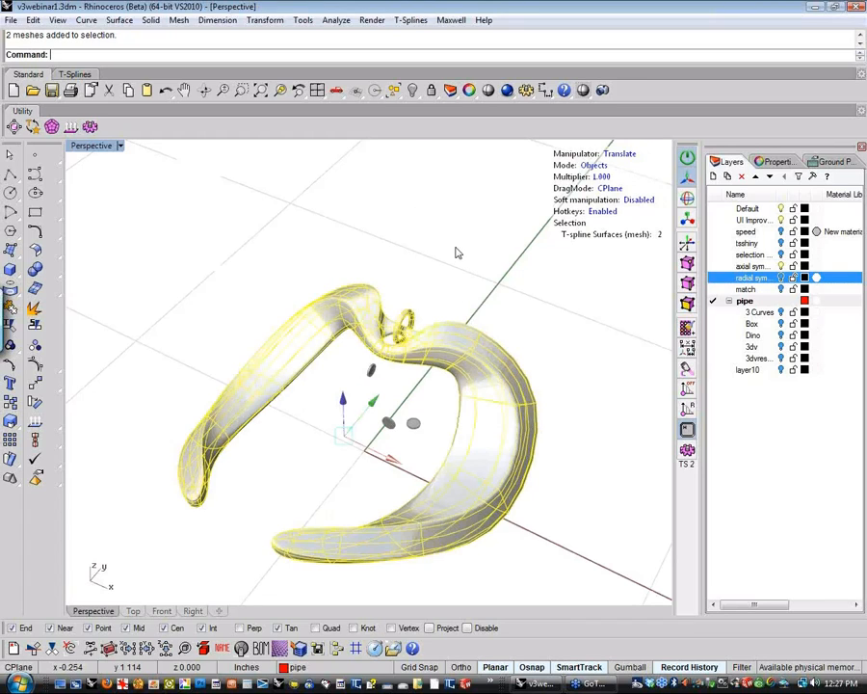
left_click(412, 21)
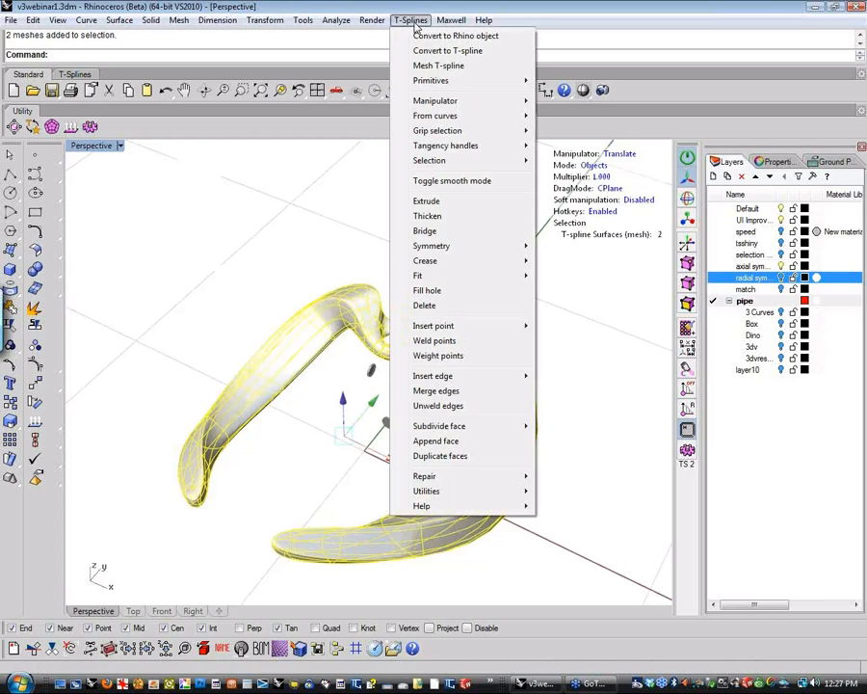
left_click(453, 56)
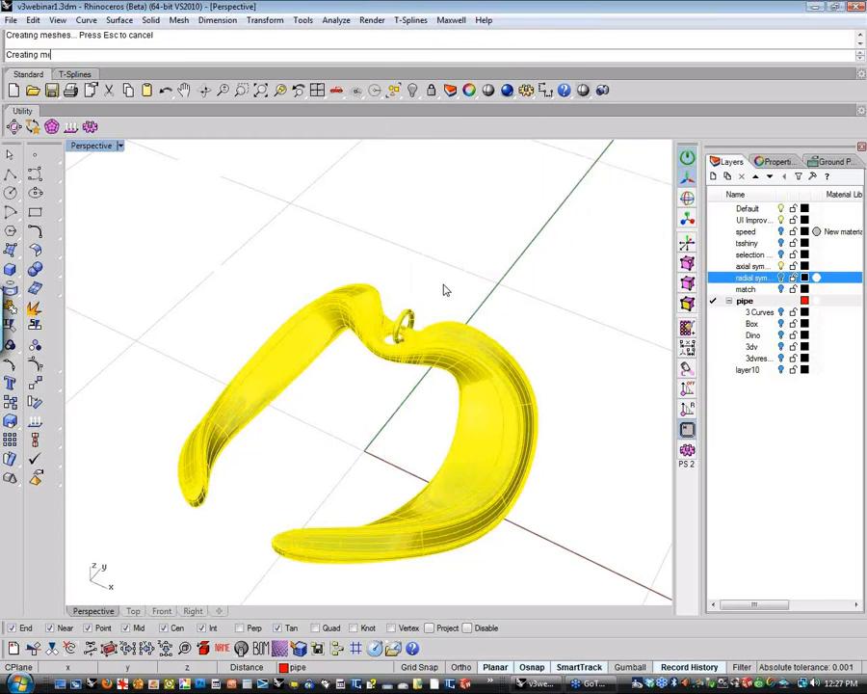
right_click_drag(467, 289, 468, 267, "shift")
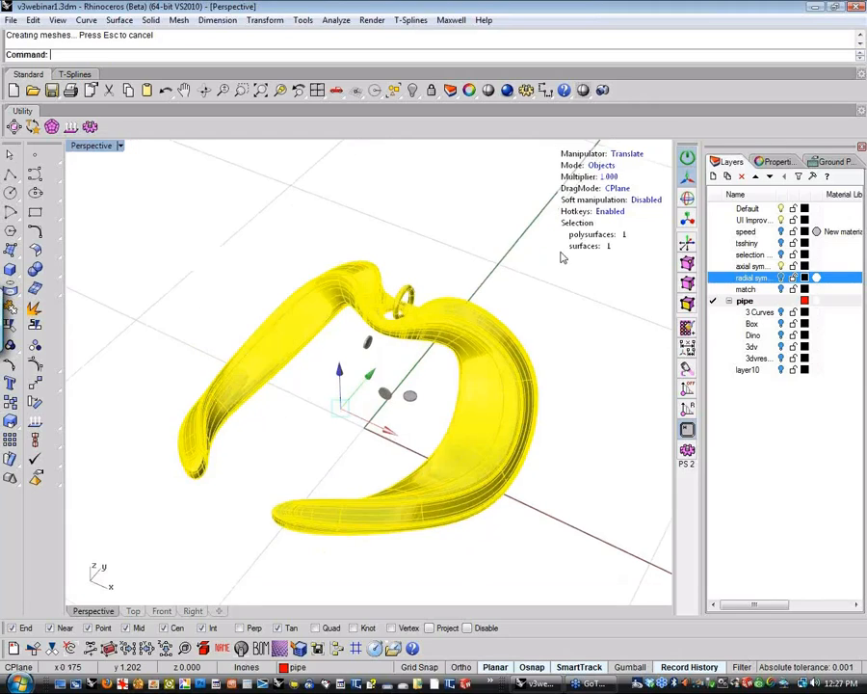
Step: Turn off the surface isocurve display for both converted pendant objects in their object properties
left_click(779, 161)
left_click(729, 164)
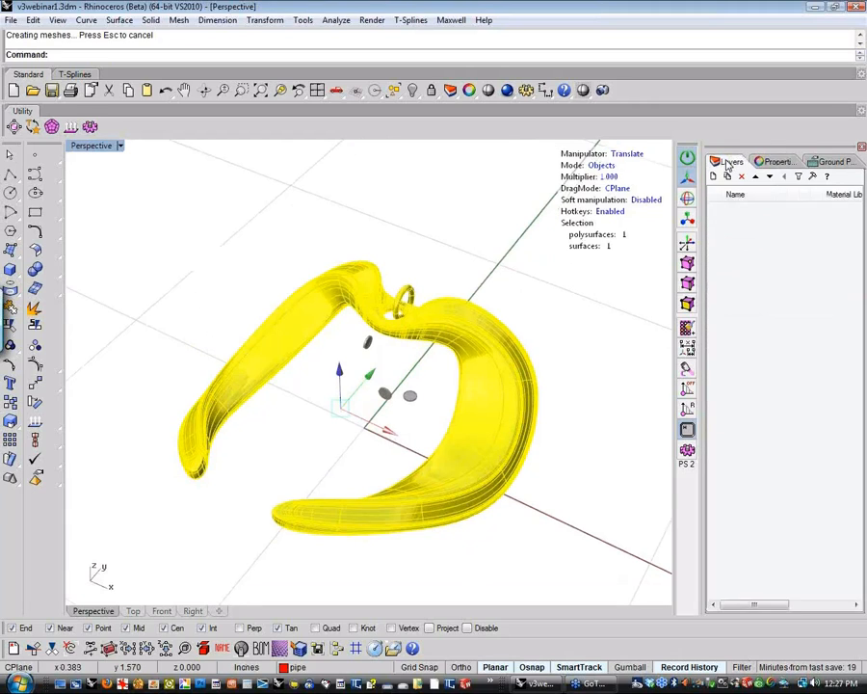
left_click(784, 165)
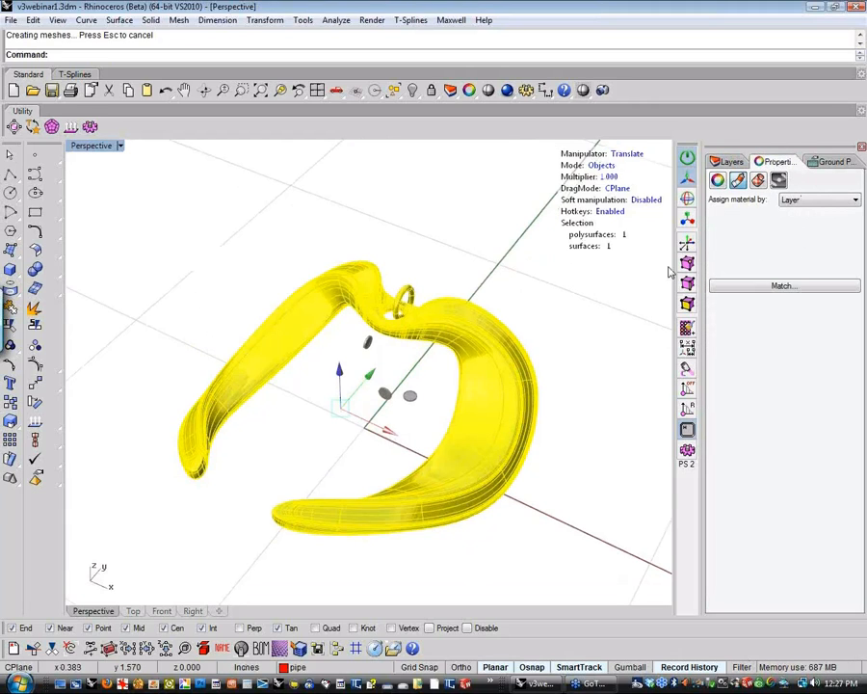
left_click(718, 181)
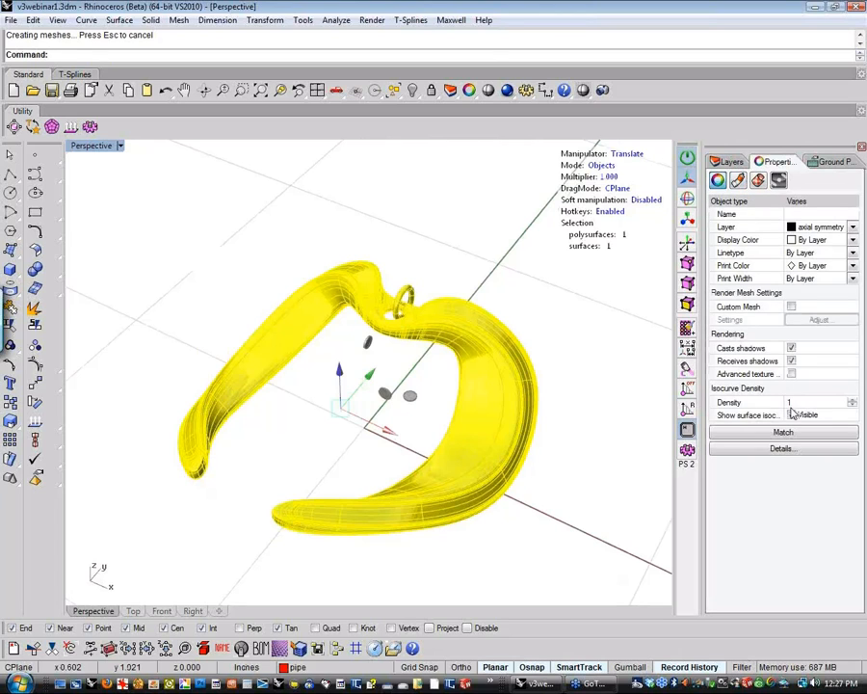
left_click(791, 414)
Step: Select the pendant body polysurface, check it for naked edges with Edge Analysis, and close the analysis
right_click_drag(534, 467, 553, 468)
left_click(553, 467)
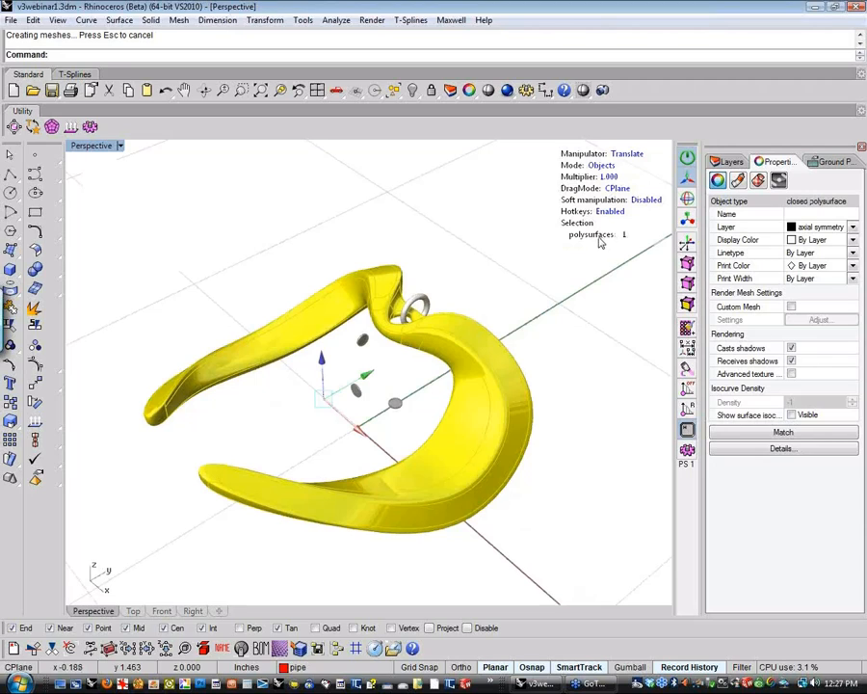
right_click_drag(599, 243, 557, 318)
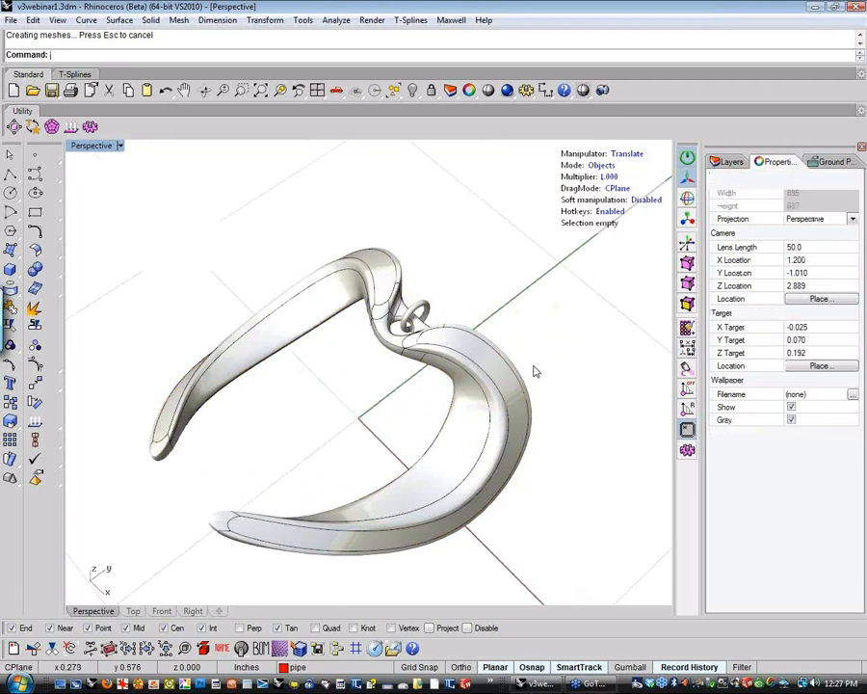
right_click_drag(536, 371, 338, 399)
left_click(279, 395)
middle_click(196, 354)
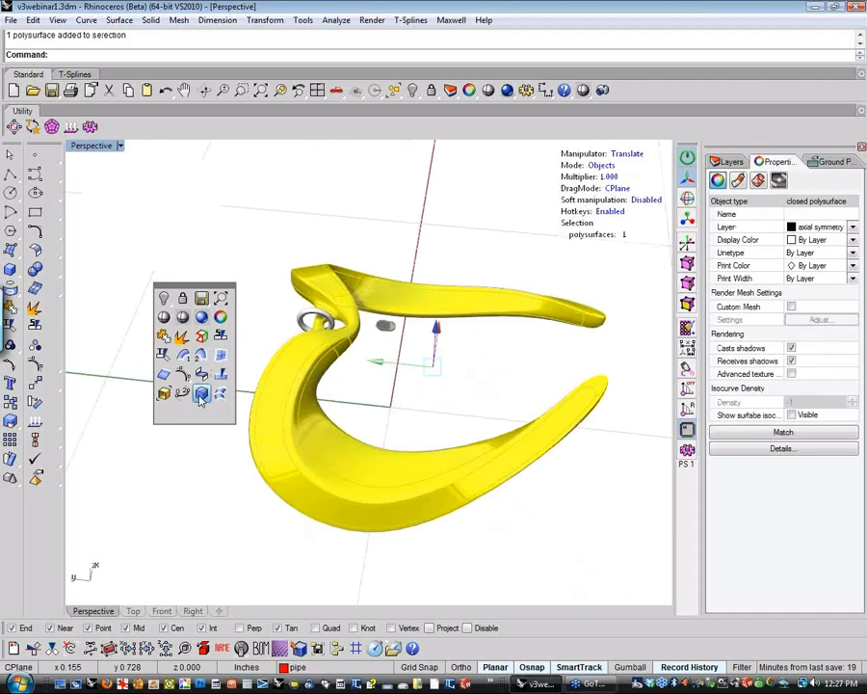
left_click(202, 395)
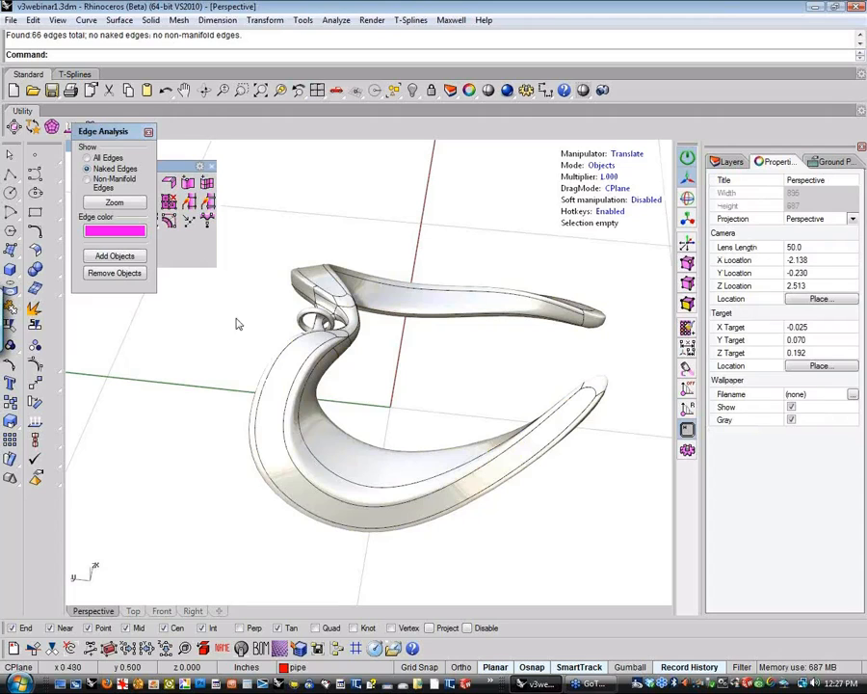
right_click_drag(222, 374, 231, 108)
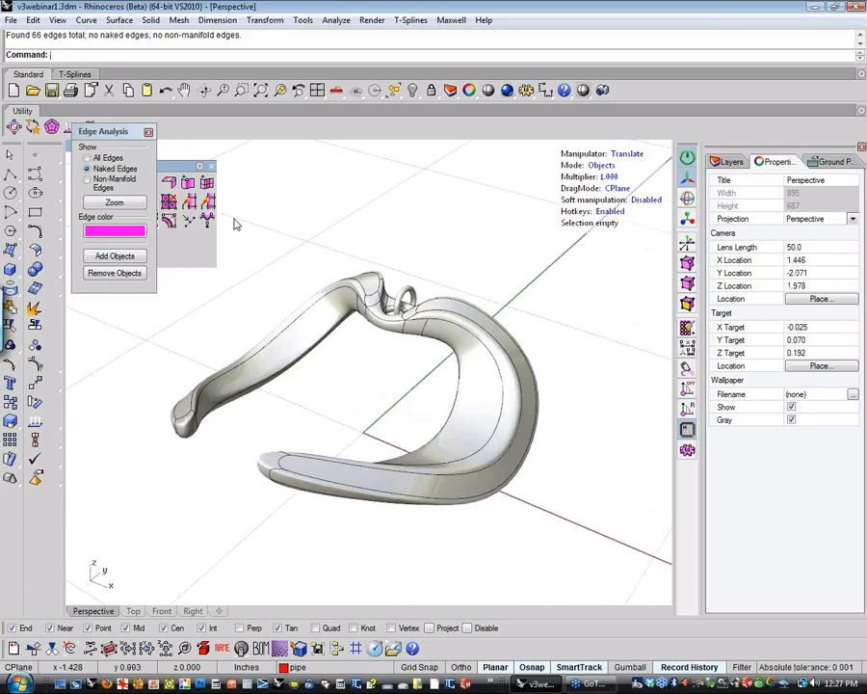
left_click(148, 132)
right_click_drag(273, 252, 503, 280)
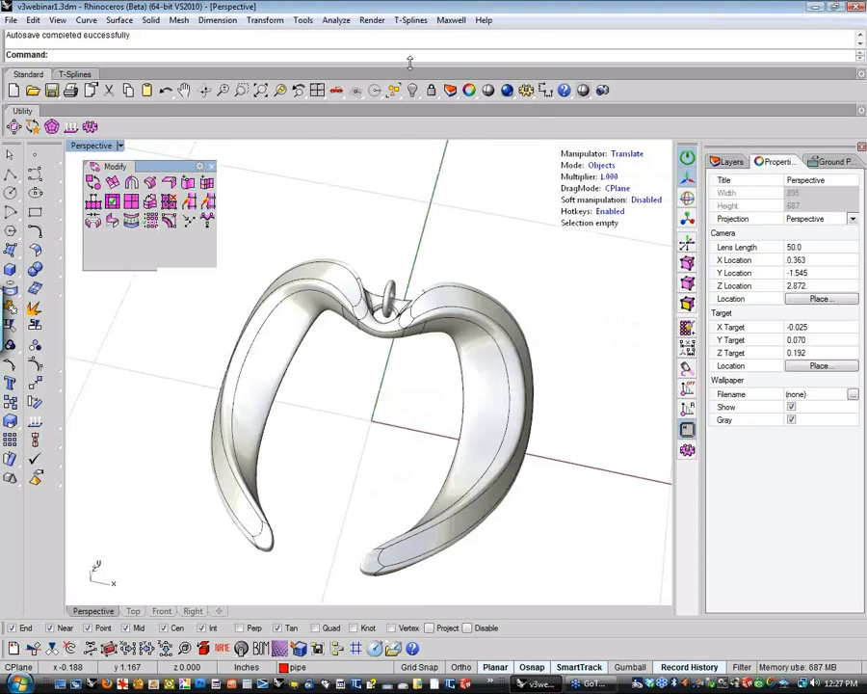
left_click(411, 20)
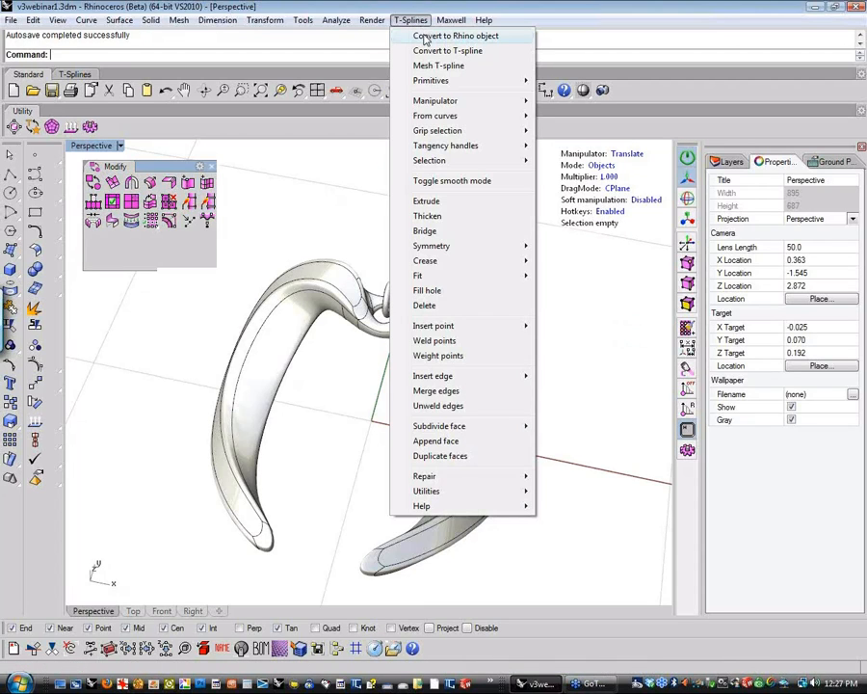
left_click(329, 241)
right_click_drag(567, 422, 529, 406)
right_click_drag(506, 336, 540, 330)
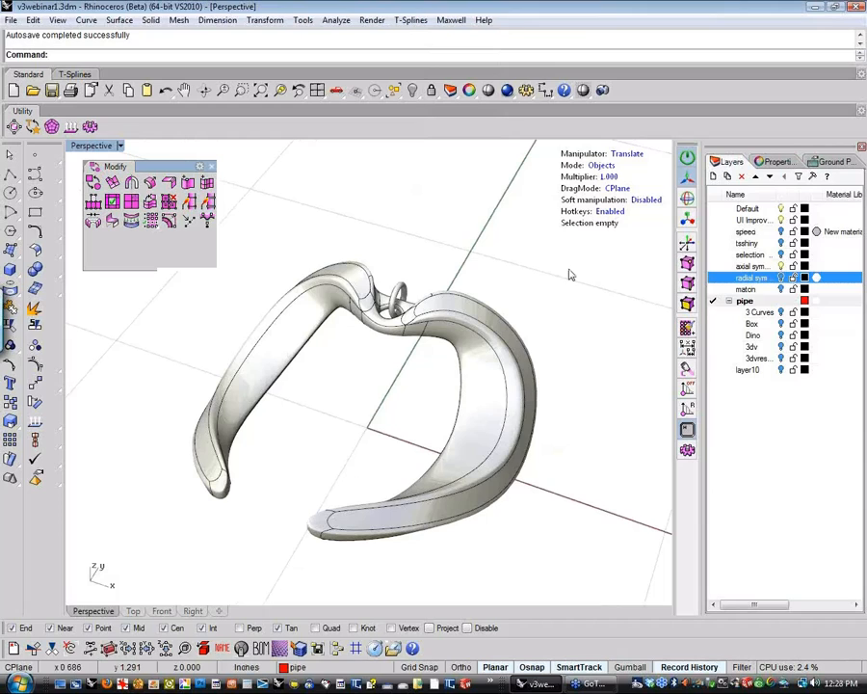
right_click_drag(426, 269, 445, 279)
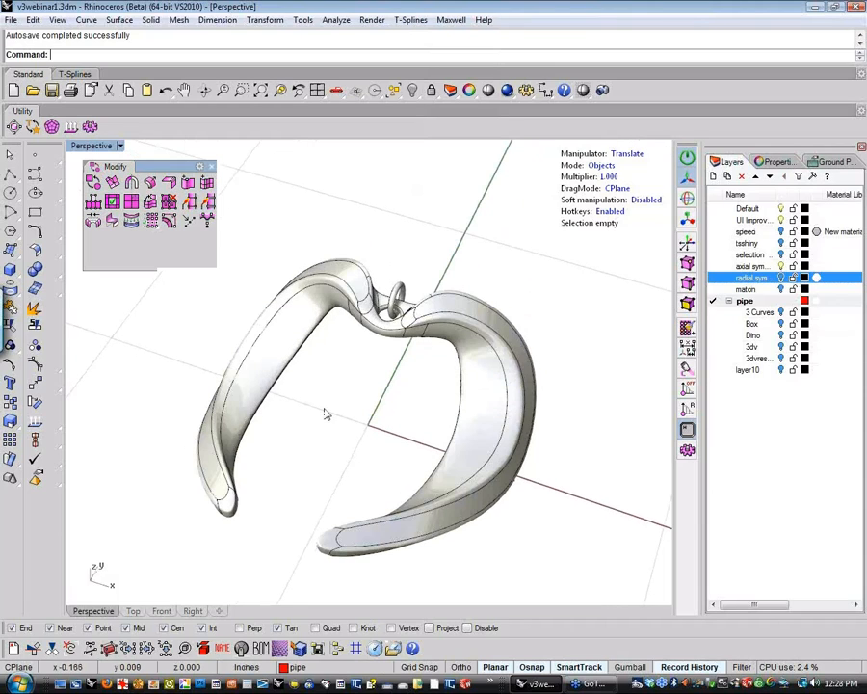
left_click(324, 414)
key("Escape")
right_click_drag(336, 401, 347, 420, "shift")
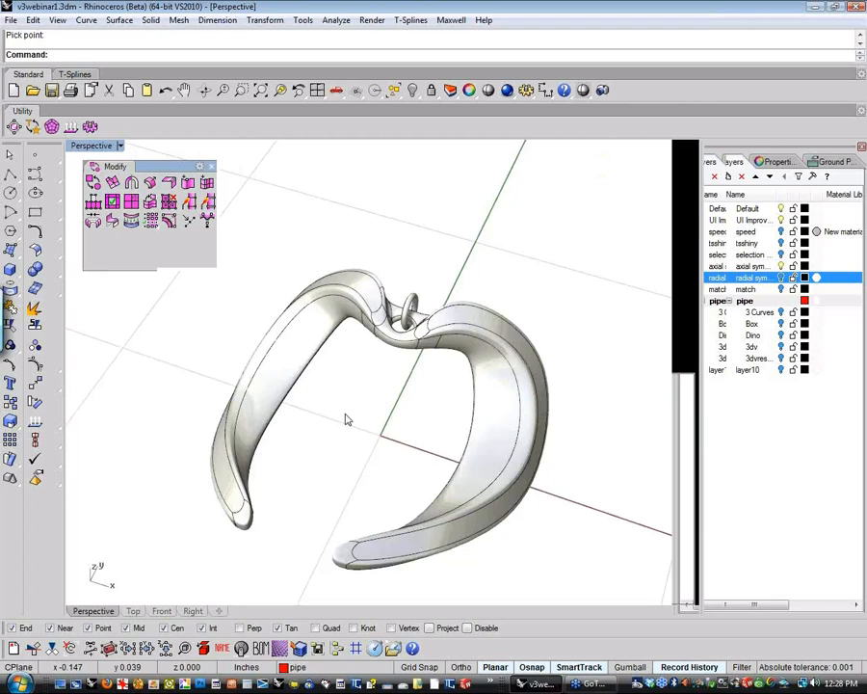
Step: In the Top view, draw a wavy degree-3 control-point curve down across the pendant's left arm, starting and ending outside it
key("ctrl+F1")
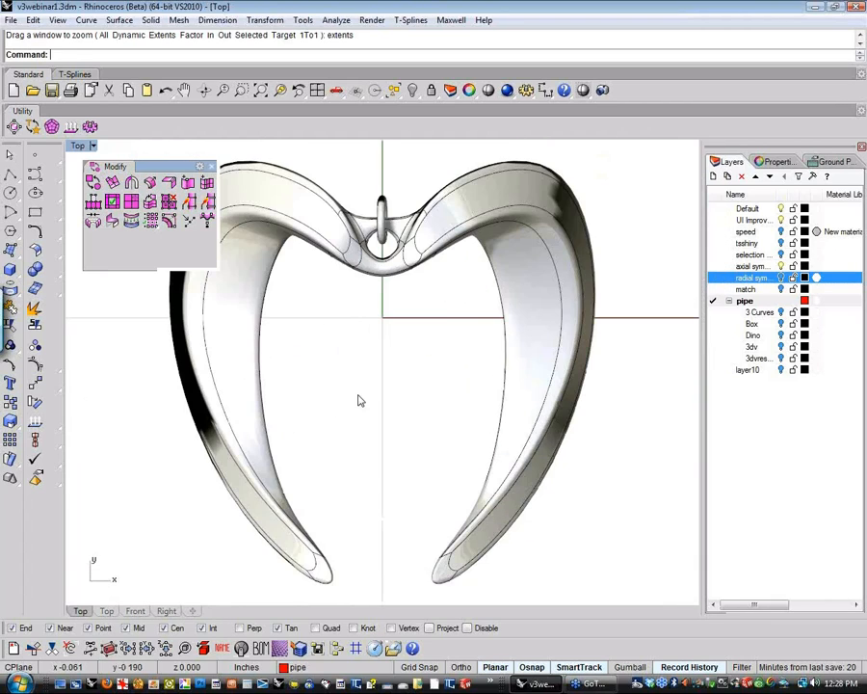
scroll(358, 400, "down", 6)
left_click(36, 175)
scroll(396, 218, "up", 4)
left_click(353, 228)
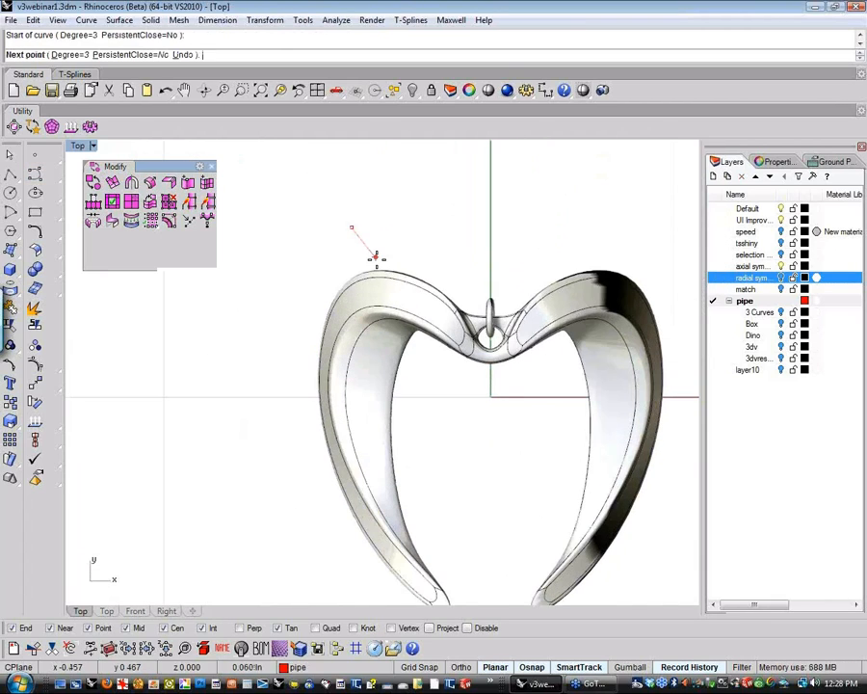
left_click(375, 259)
left_click(394, 307)
left_click(354, 312)
left_click(374, 363)
left_click(376, 400)
left_click(347, 419)
left_click(376, 447)
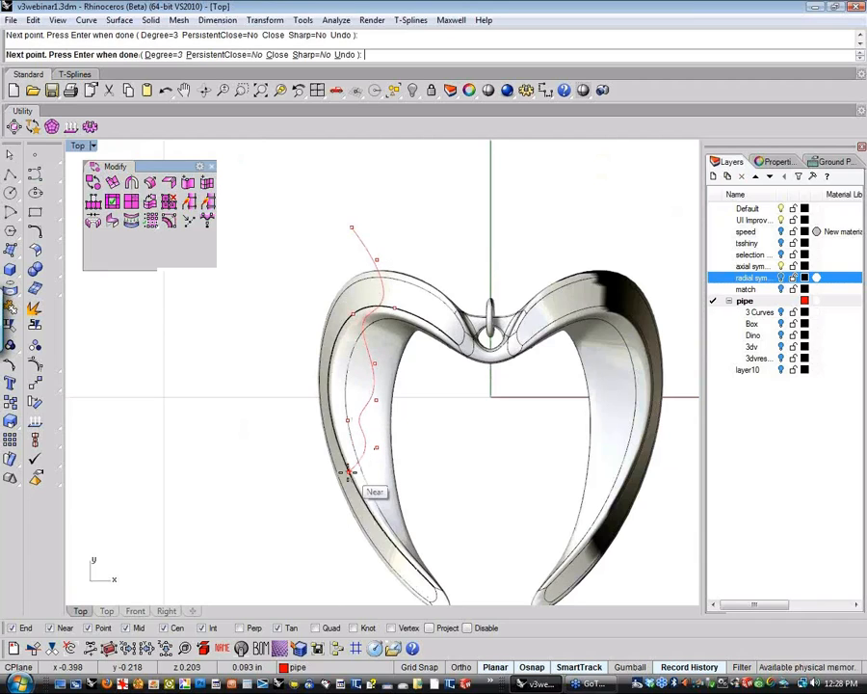
left_click(308, 494)
right_click(241, 508)
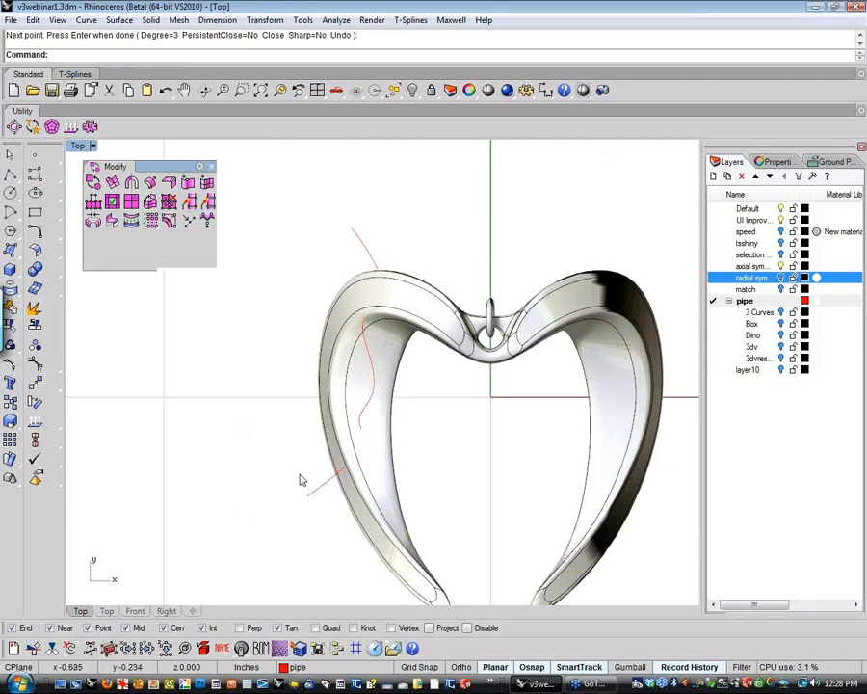
Step: Cut all the way through the pendant body along the wavy curve with WireCut, keeping both parts
left_click(319, 496)
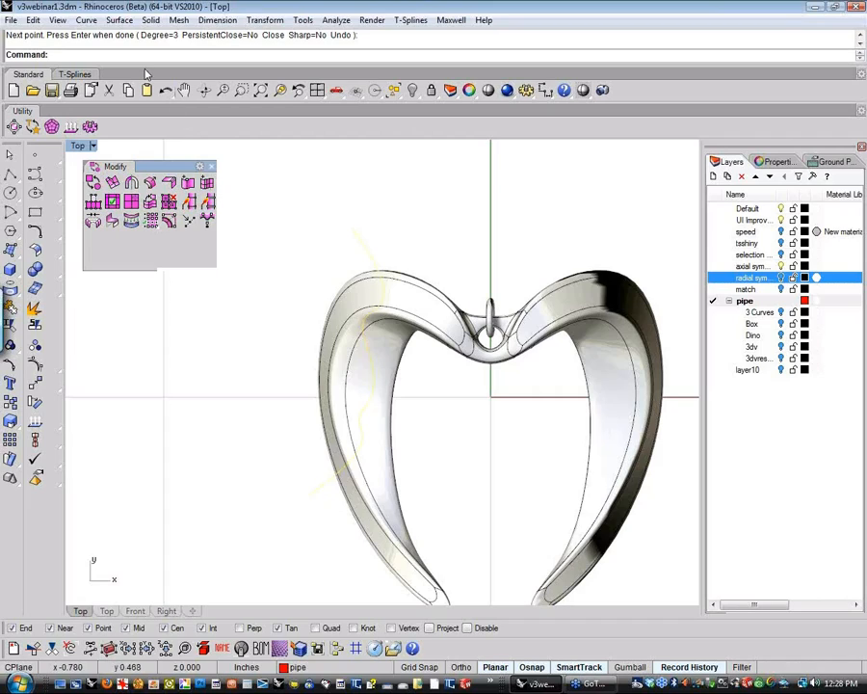
type("wirec")
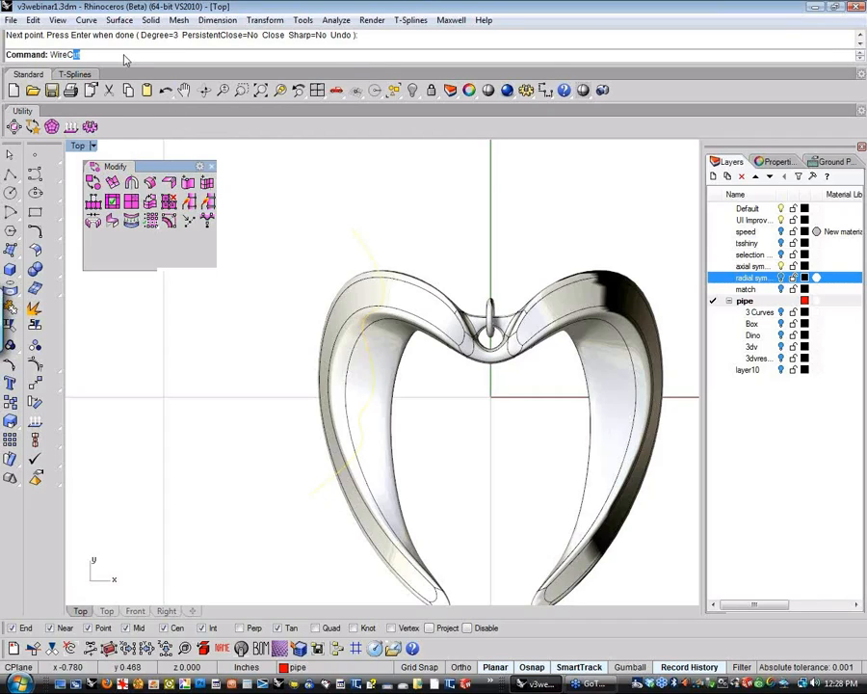
key("Return")
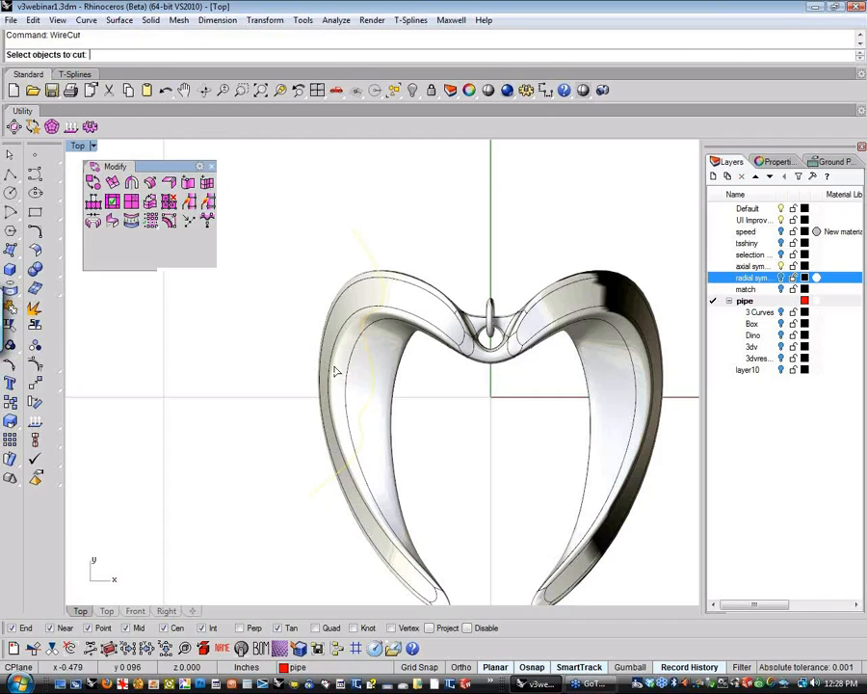
left_click(393, 378)
key("Return")
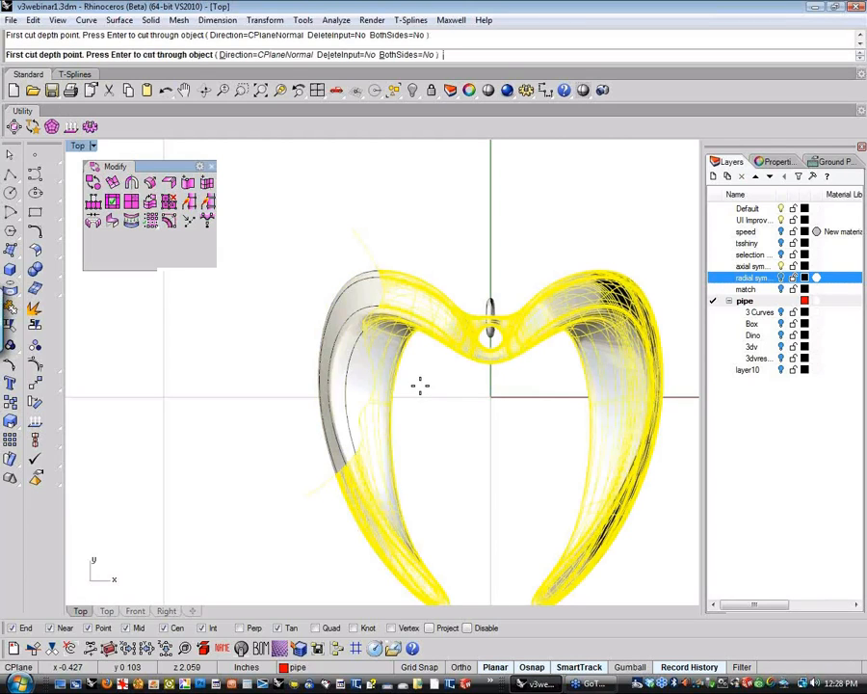
key("Return")
left_click(419, 385)
Step: Move the cut-off outer piece away from the pendant's left arm and inspect both cut parts in the Perspective view
left_click(335, 391)
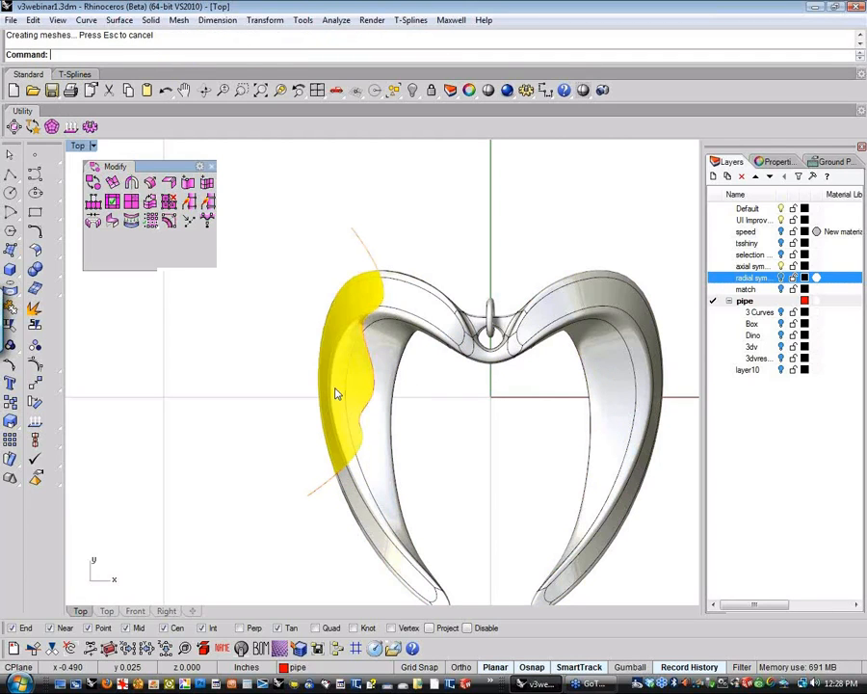
left_click_drag(345, 382, 261, 379)
key("ctrl+F4")
key("ctrl+alt+e")
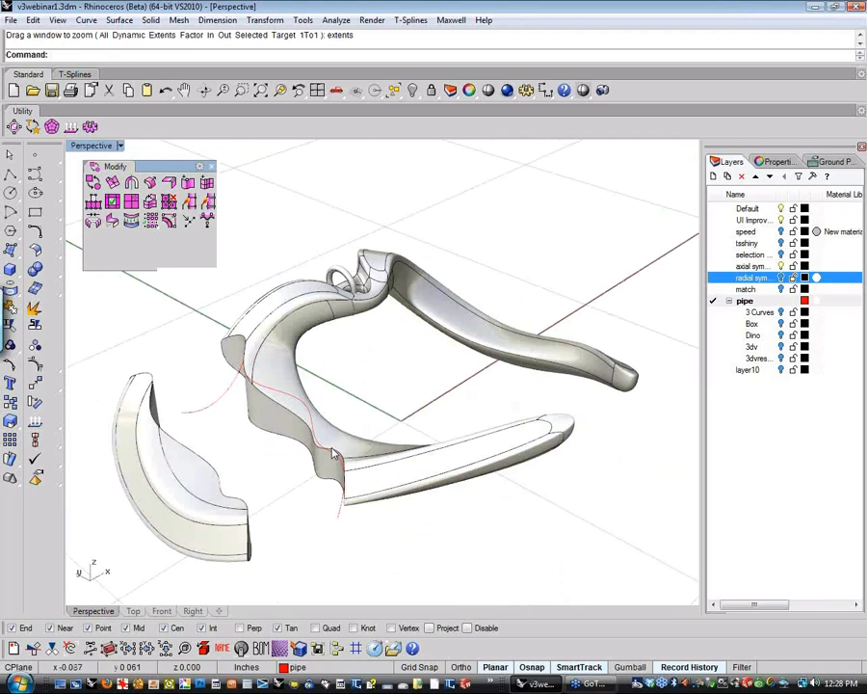
right_click_drag(333, 452, 397, 466)
left_click(397, 466)
left_click(231, 404)
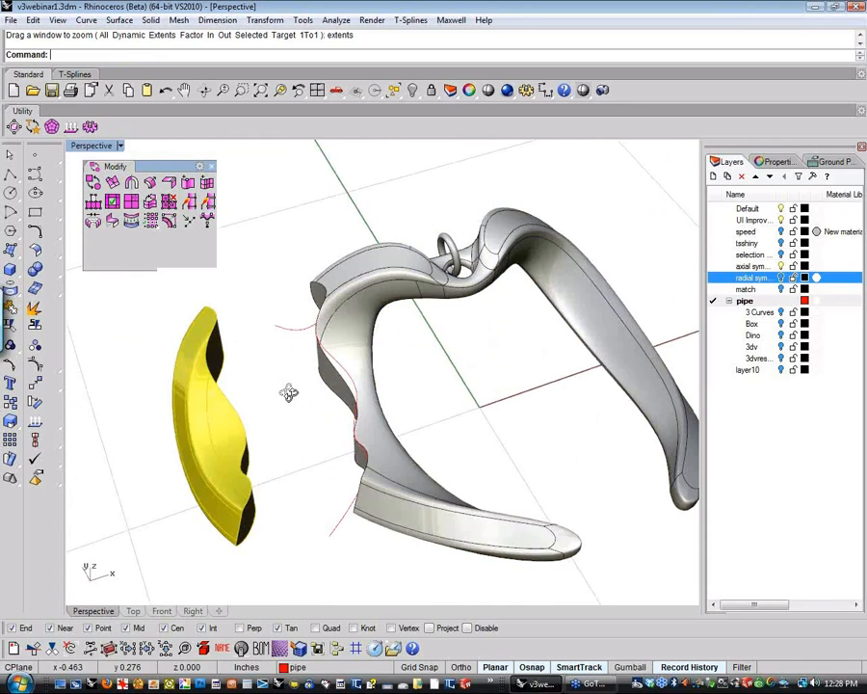
right_click_drag(289, 392, 505, 417)
scroll(196, 378, "up", 5)
scroll(454, 386, "down", 5)
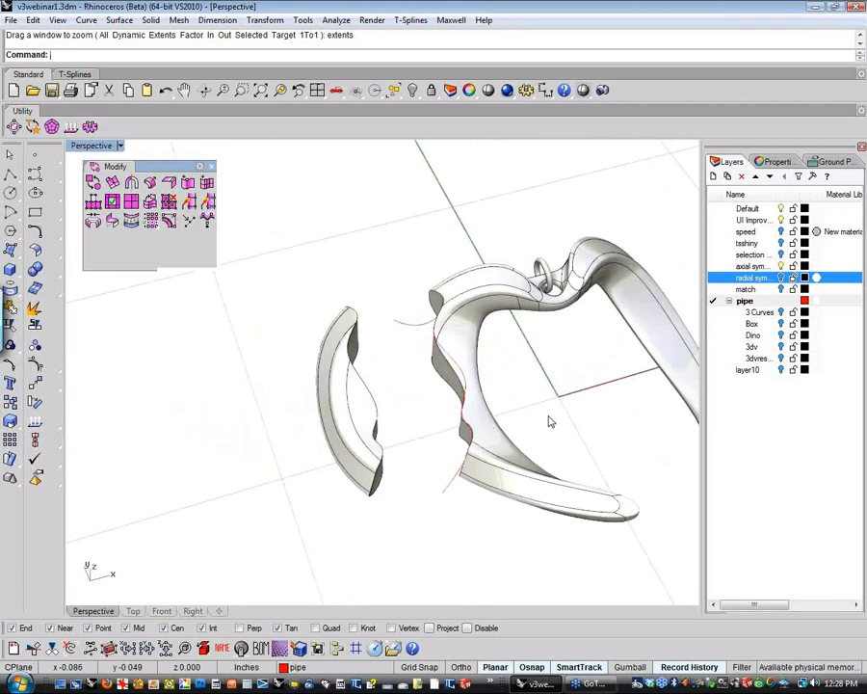
Step: Turn off the axial symmetry layer and turn on the match layer
right_click_drag(560, 417, 440, 424, "shift")
right_click_drag(493, 418, 426, 415)
right_click_drag(430, 412, 456, 441, "shift")
left_click(788, 267)
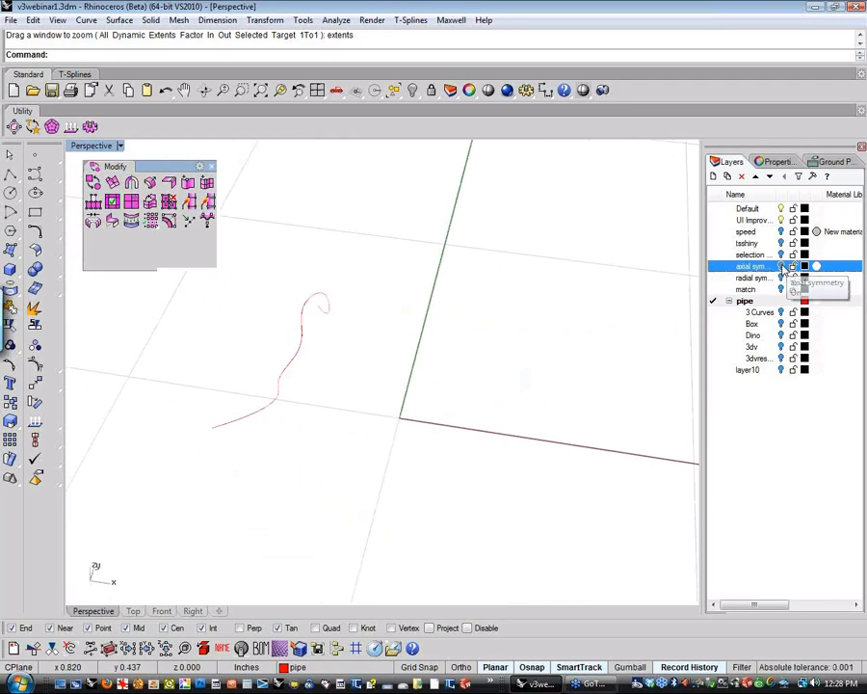
left_click(782, 290)
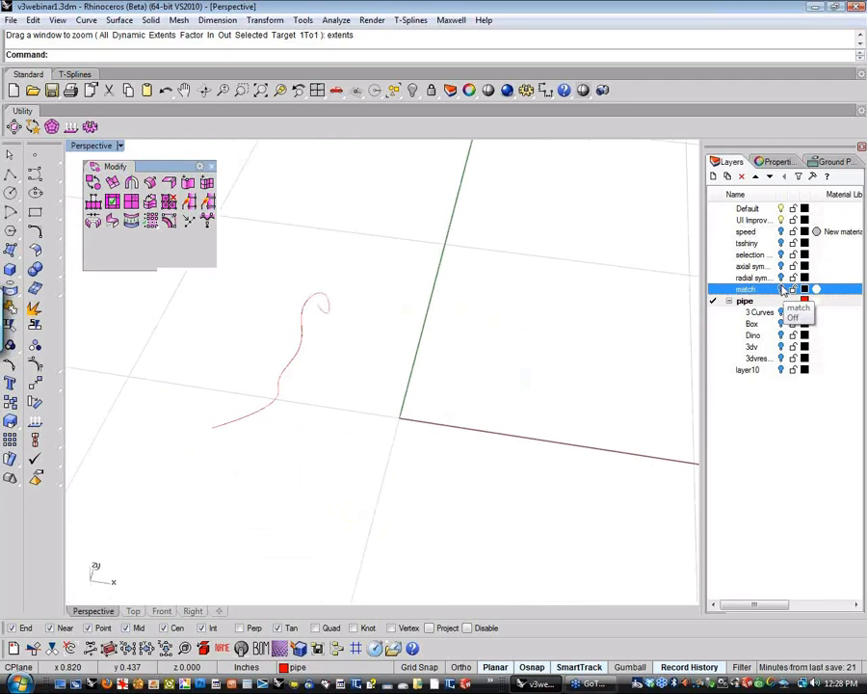
left_click(782, 289)
Step: Examine the three-branch pipe, the separate curved surface and the target curves on the match layer from several sides
scroll(488, 398, "down", 5)
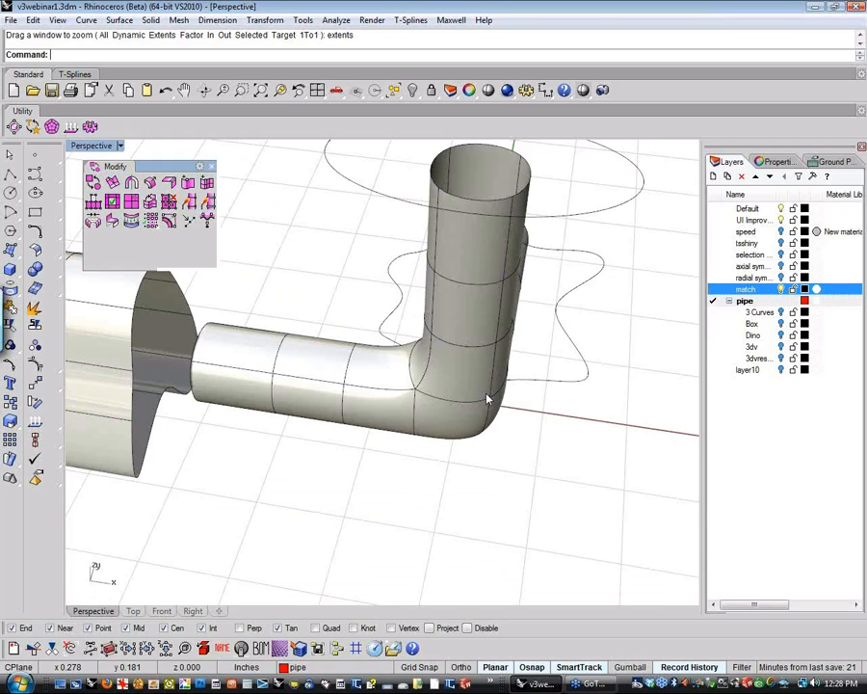
right_click_drag(485, 397, 406, 494)
scroll(385, 509, "down", 2)
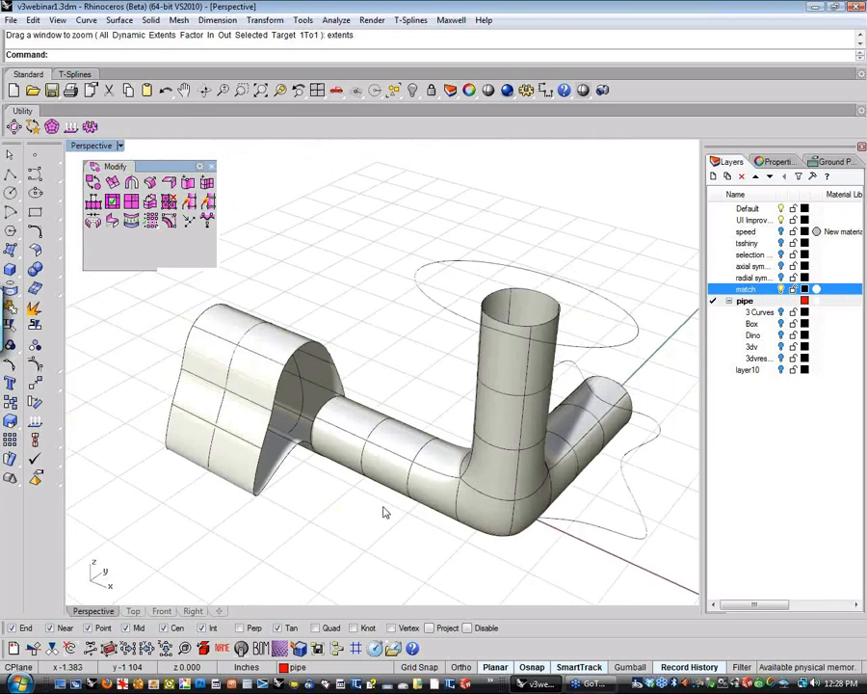
scroll(383, 511, "down", 2)
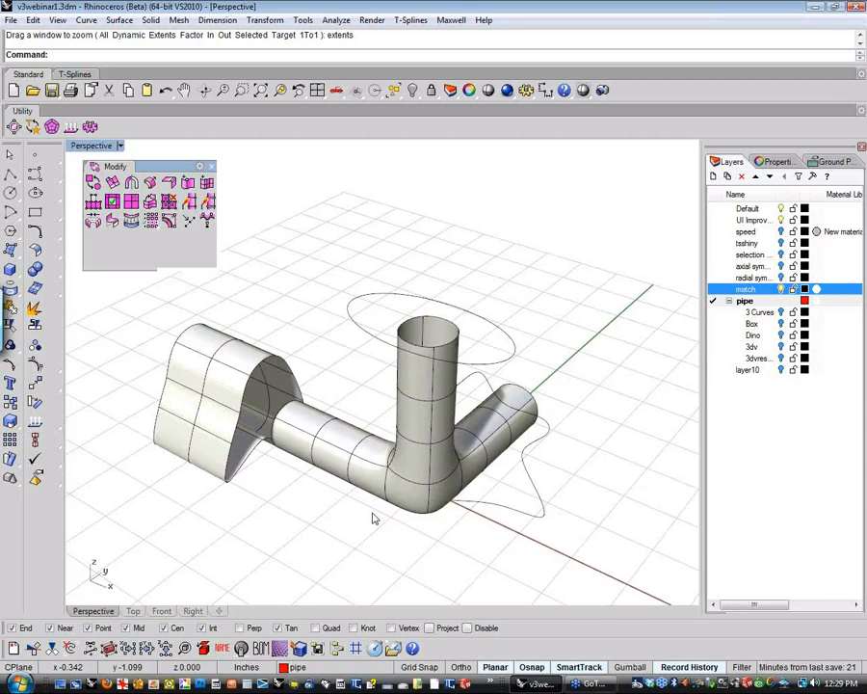
right_click_drag(374, 518, 376, 513, "shift")
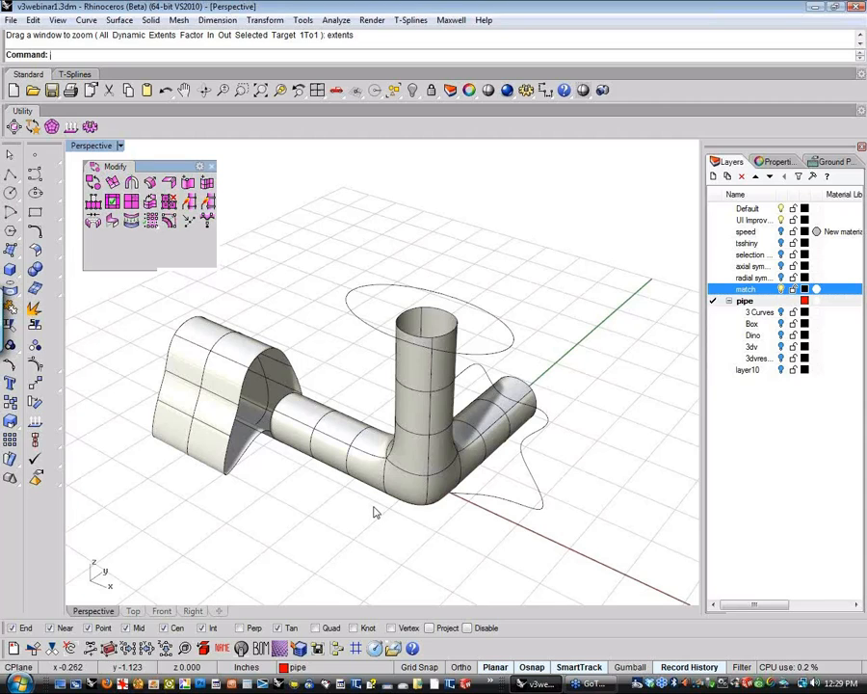
mouse_move(376, 512)
right_mouse_down()
mouse_move(286, 497)
mouse_move(368, 509)
mouse_move(373, 501)
right_mouse_up()
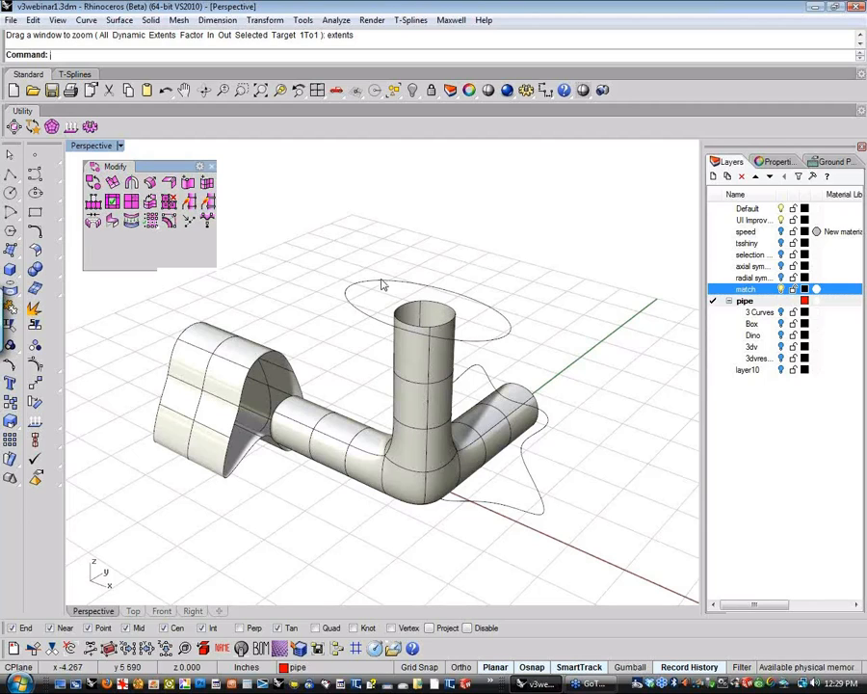
right_click_drag(554, 470, 284, 434)
right_click_drag(294, 489, 265, 461)
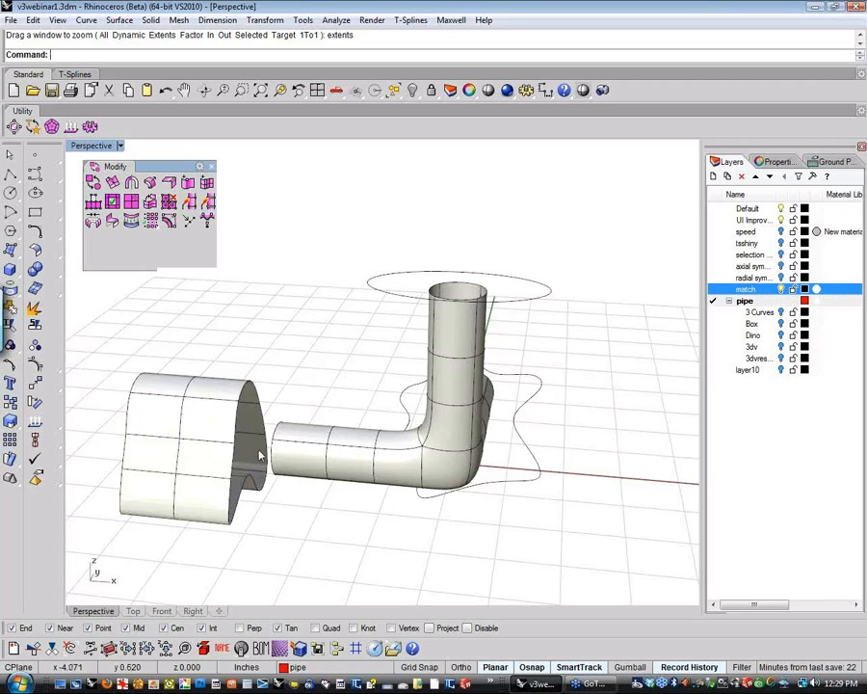
Step: Inspect the curved surface and the three-branch pipe by selecting them in turn, and clear the selection
left_click(213, 436)
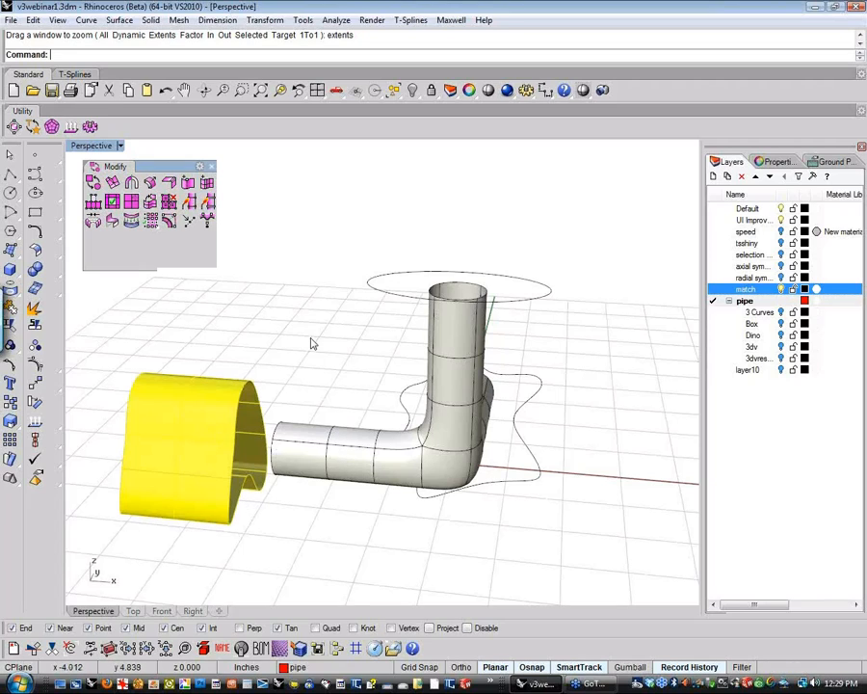
right_click_drag(332, 331, 336, 323, "shift")
left_click(336, 326)
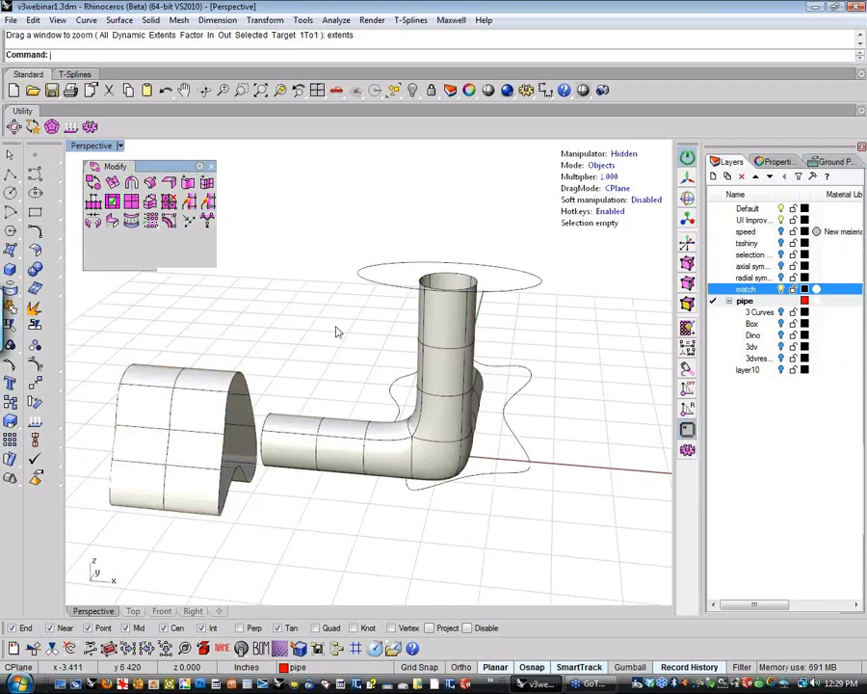
left_click(527, 447)
left_click(431, 461)
mouse_move(596, 457)
right_mouse_down()
mouse_move(604, 458)
mouse_move(402, 471)
right_mouse_up()
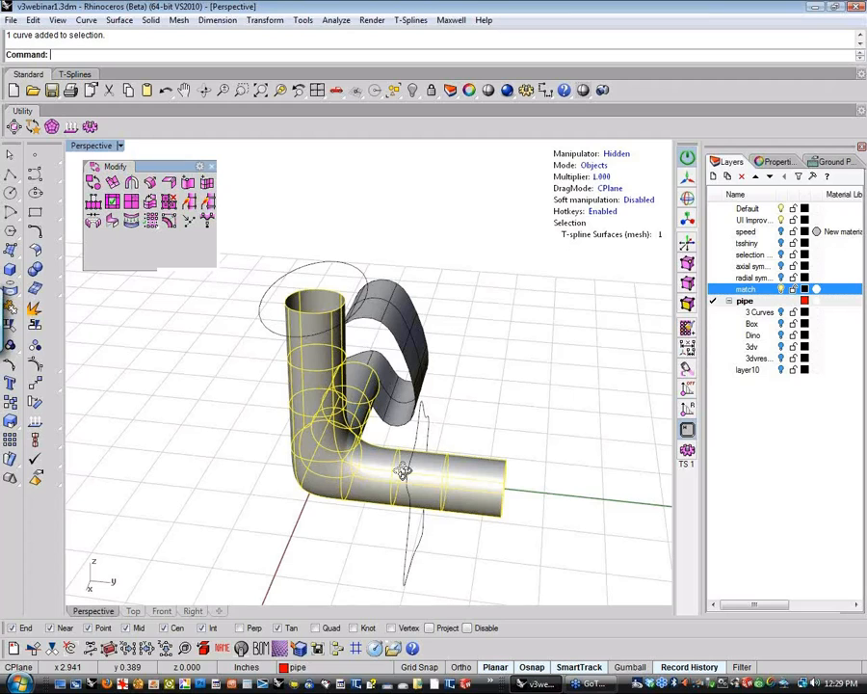
right_click_drag(403, 471, 537, 489)
left_click(572, 502)
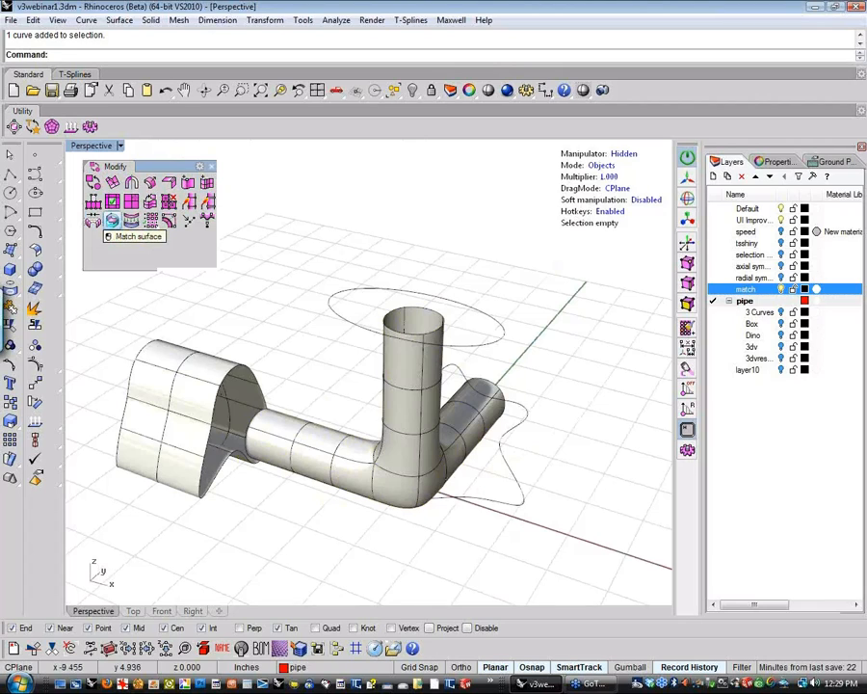
Step: Set up a T-Splines surface match from the vertical pipe's open rim to the ellipse around it
left_click(111, 221)
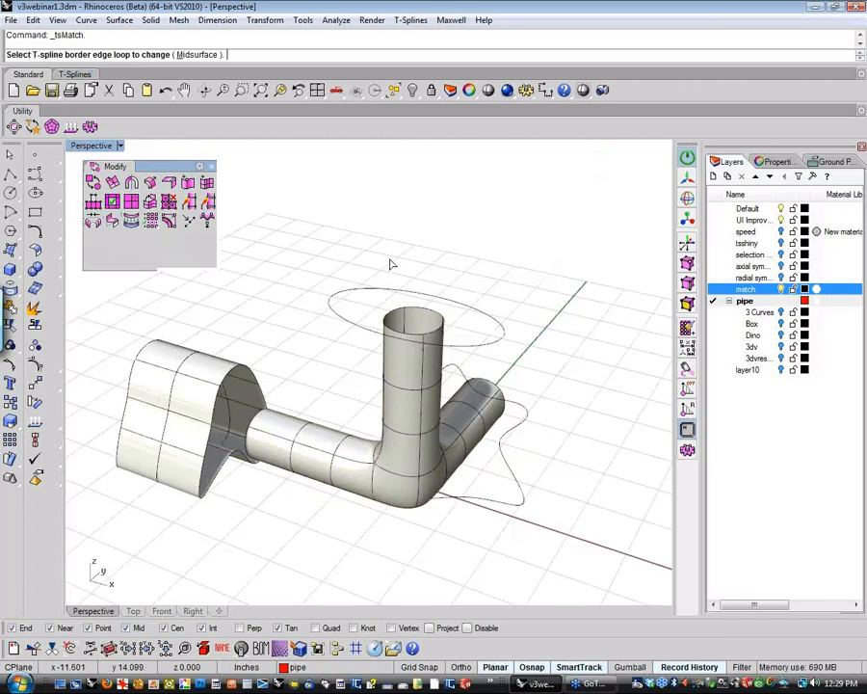
left_click(424, 310)
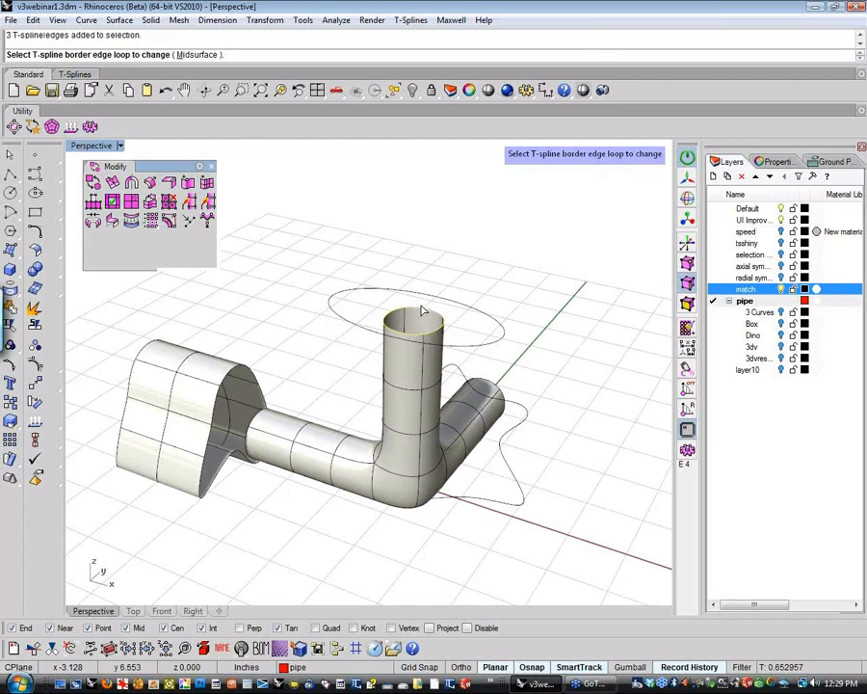
key("Return")
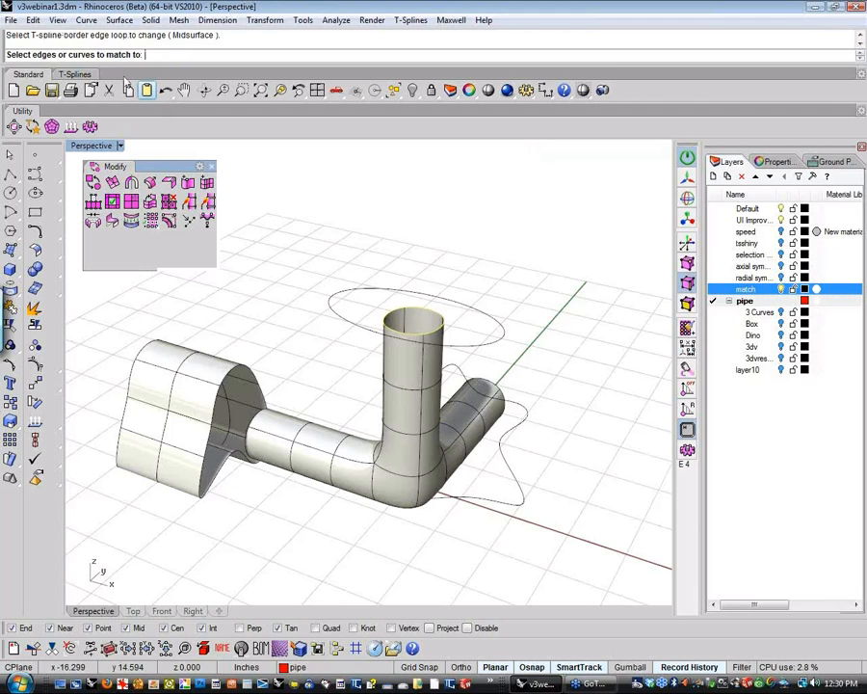
left_click(372, 295)
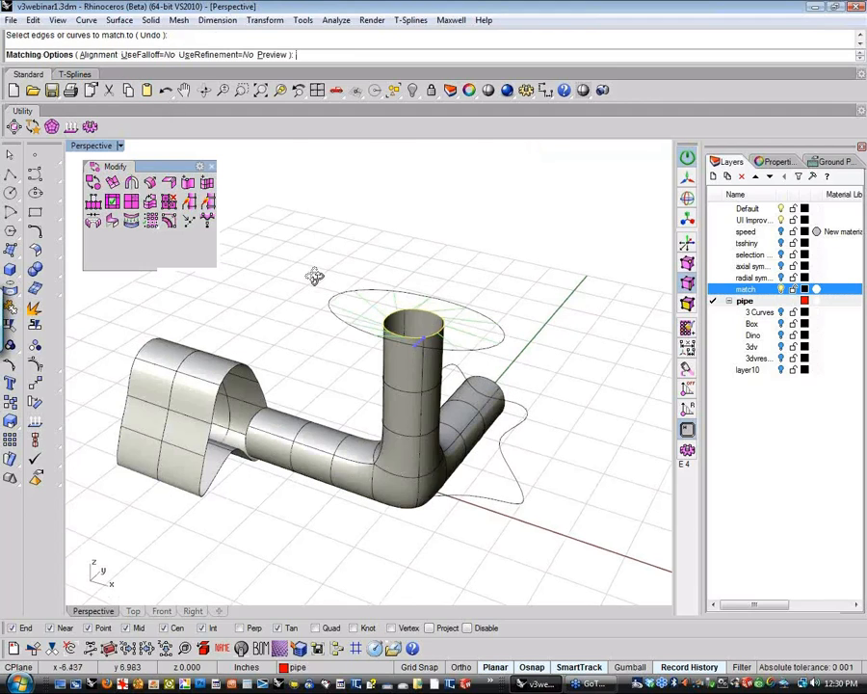
right_click_drag(314, 277, 341, 359)
scroll(419, 425, "up", 2)
scroll(419, 425, "up", 2)
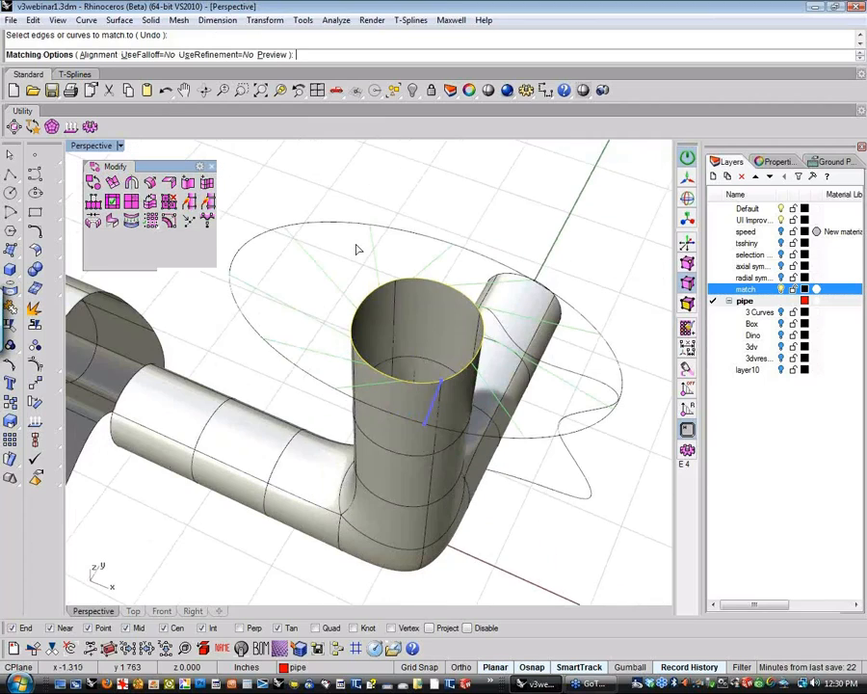
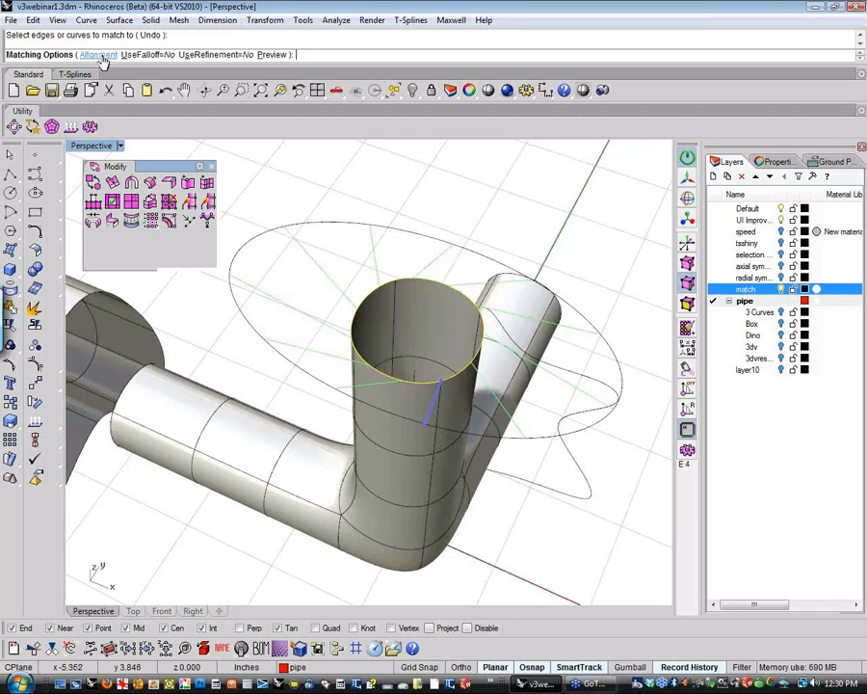
Step: Modify the match alignment's start points, pairing a point on the front of the rim with the nearest point on the ellipse
left_click(99, 55)
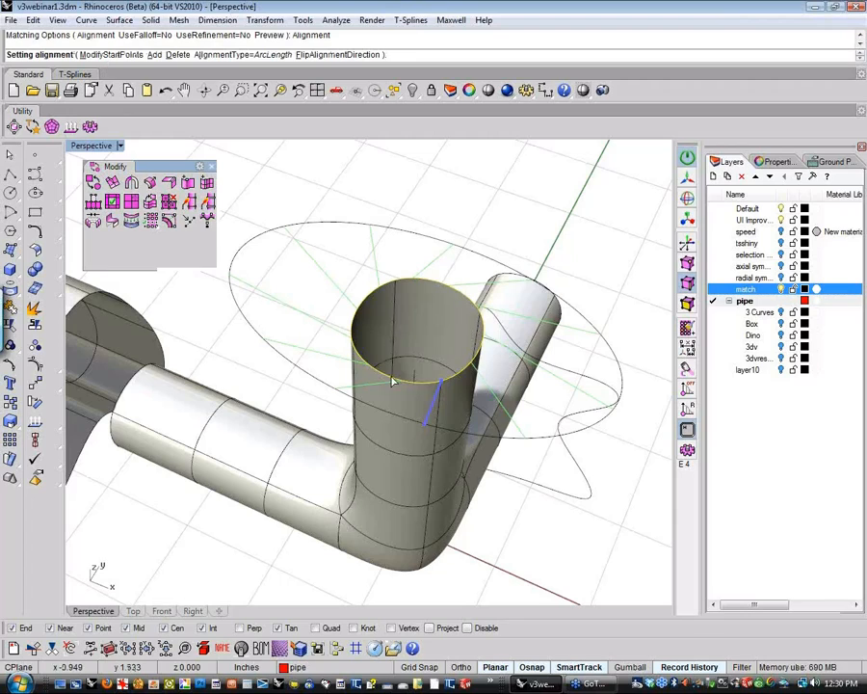
left_click(110, 55)
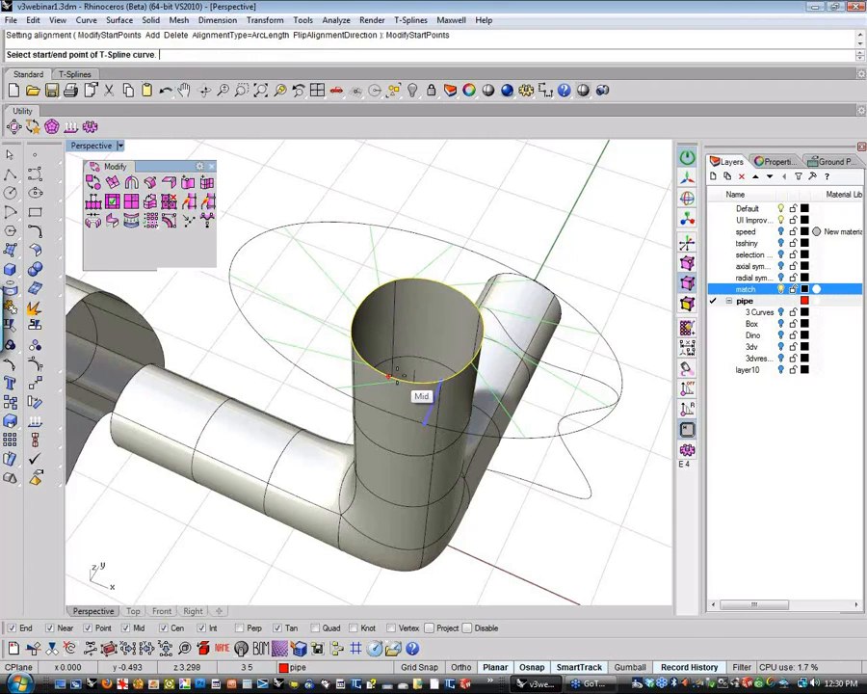
left_click(395, 380)
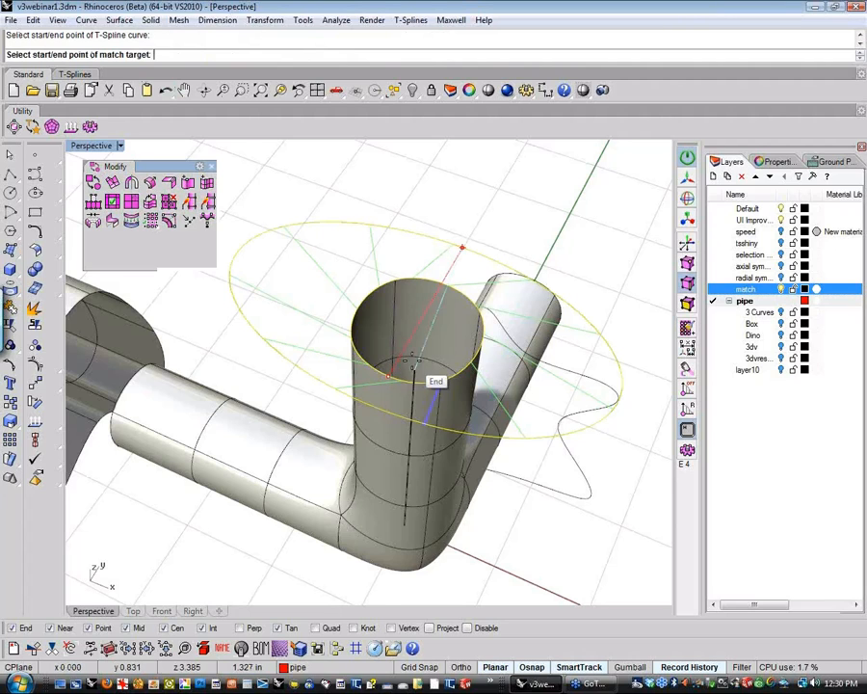
right_click_drag(413, 362, 260, 395)
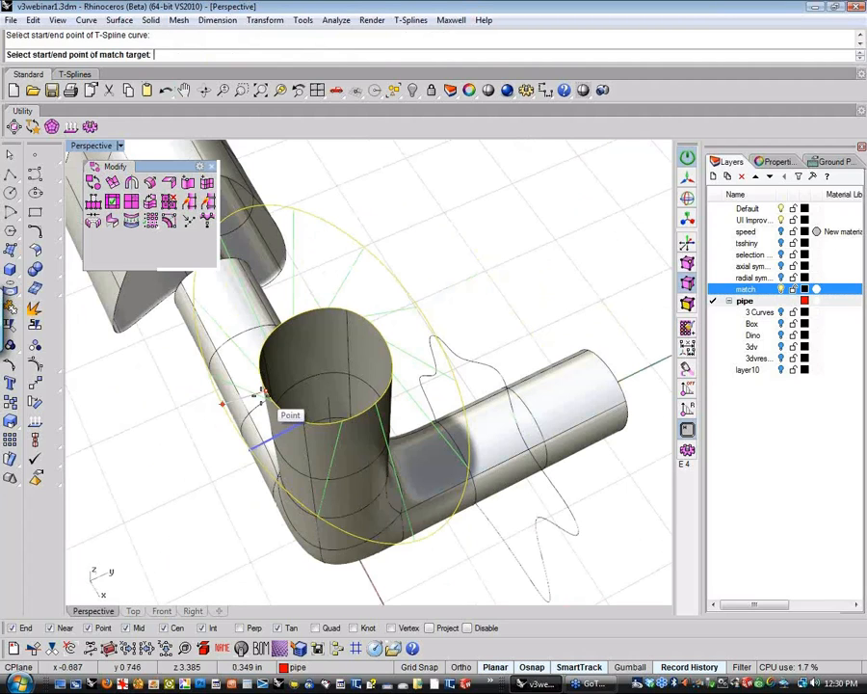
left_click(227, 409)
right_click_drag(232, 434, 318, 299)
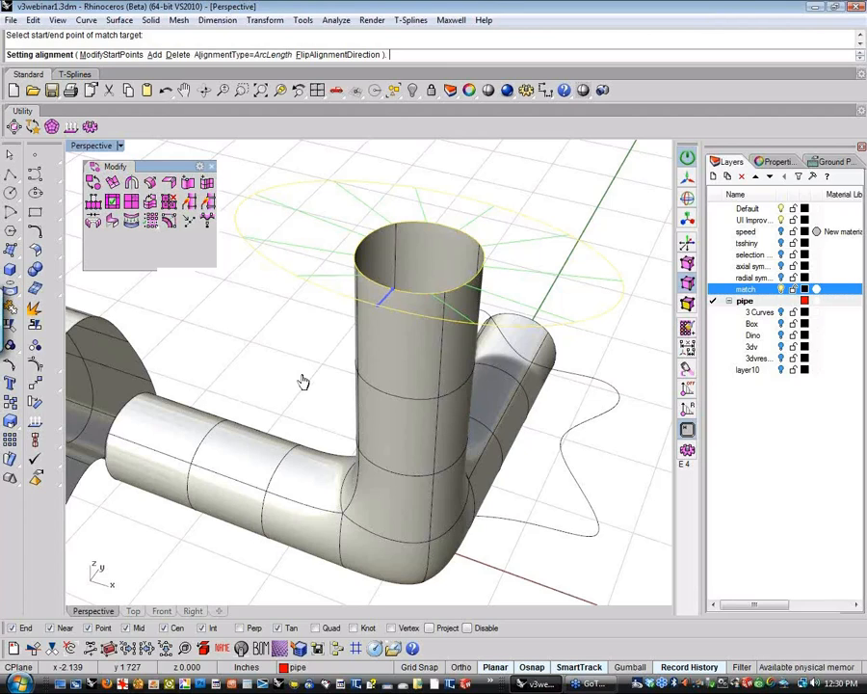
right_click_drag(300, 377, 267, 391)
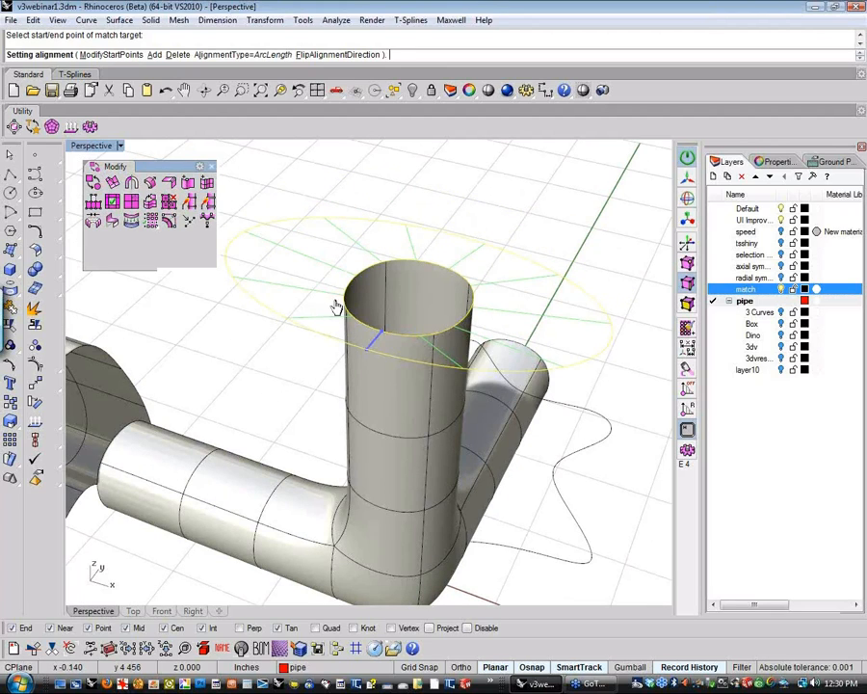
right_click(274, 385)
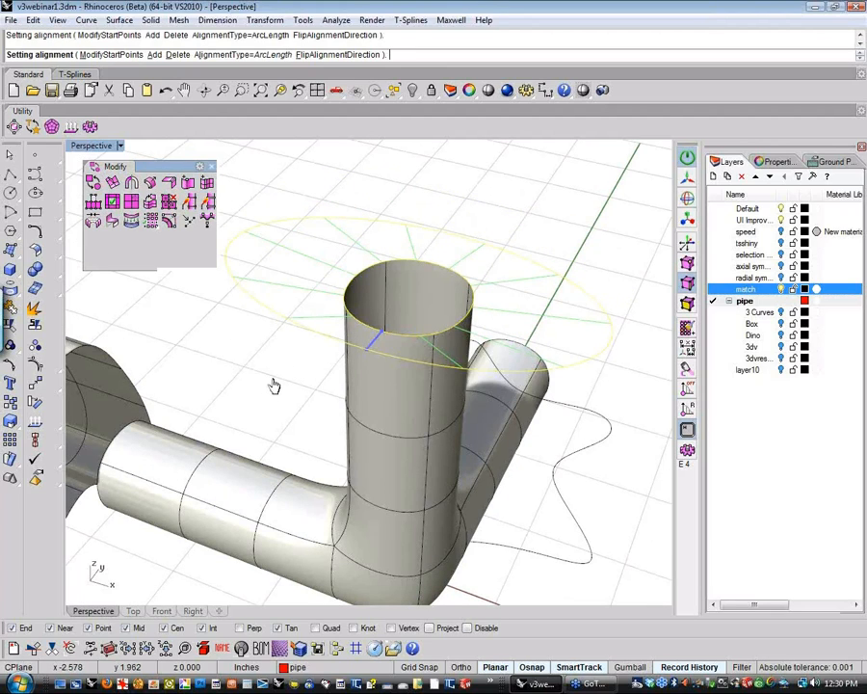
right_click(274, 386)
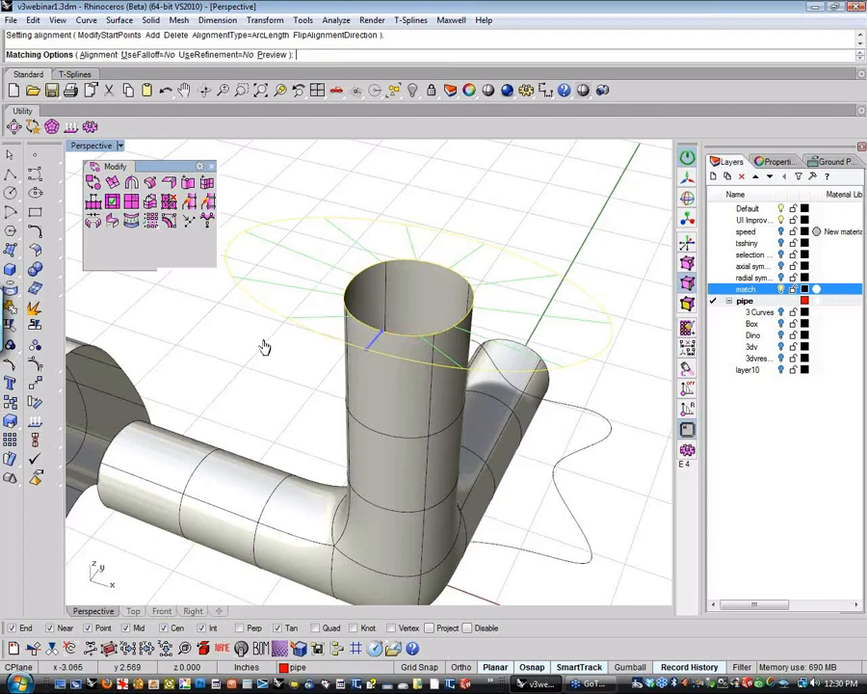
Step: Set UseRefinement to Yes and complete the match of the vertical pipe's rim to the ellipse
left_click(219, 56)
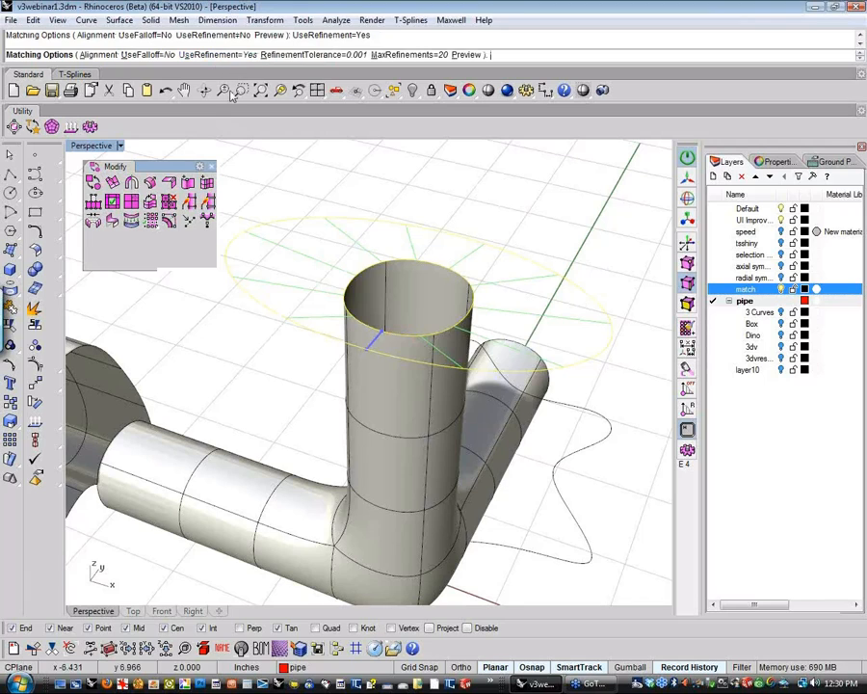
right_click(279, 374)
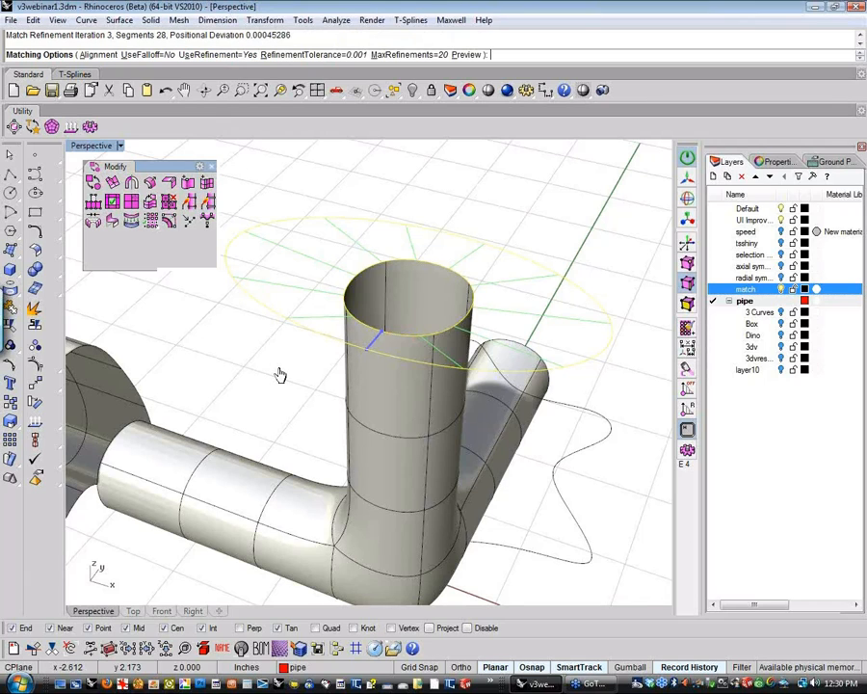
scroll(284, 378, "down", 5)
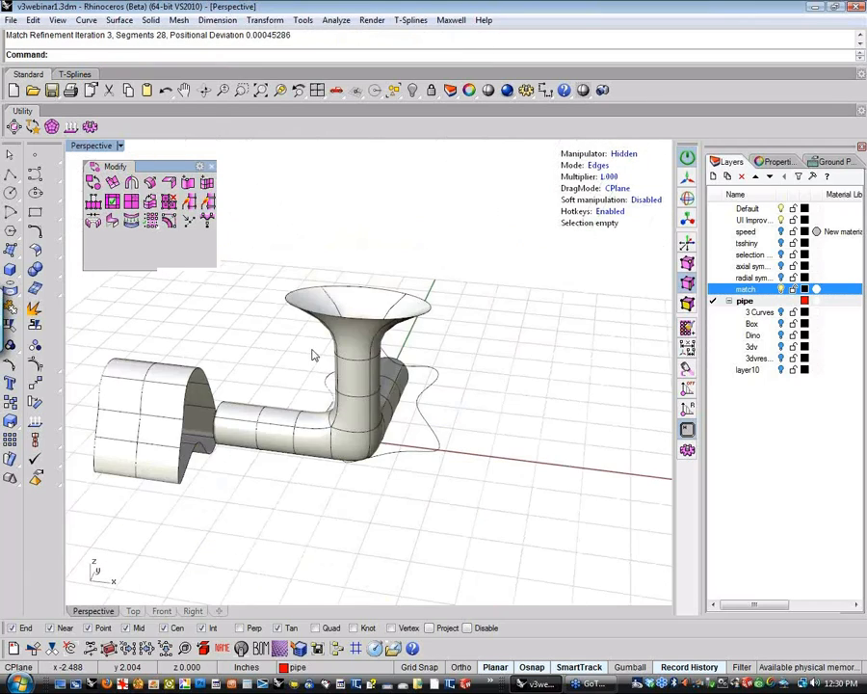
scroll(296, 364, "up", 6)
right_click_drag(314, 355, 382, 363)
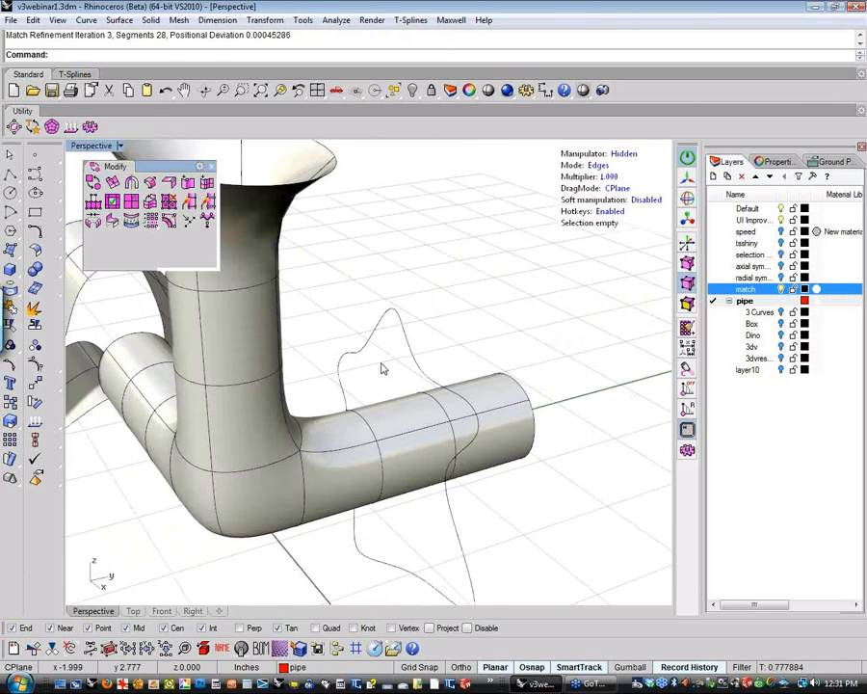
Step: Try to pick the interior edge loop of the pipe branch along the green axis as the loop to match
right_click(383, 367)
left_click(374, 427)
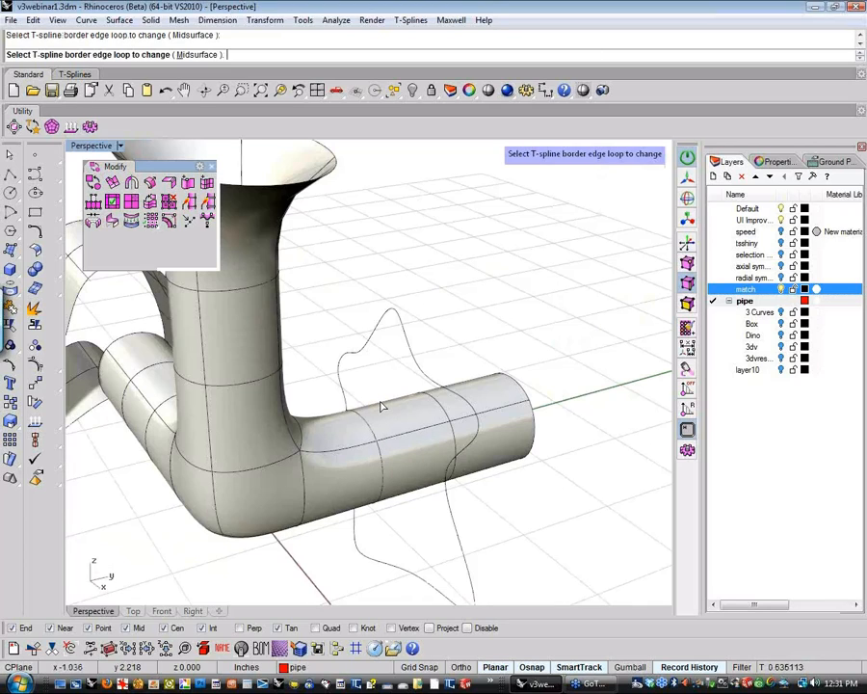
left_click_drag(319, 390, 416, 540)
mouse_move(416, 543)
right_mouse_down()
mouse_move(403, 518)
mouse_move(353, 515)
mouse_move(378, 558)
mouse_move(385, 549)
right_mouse_up()
left_click(406, 472)
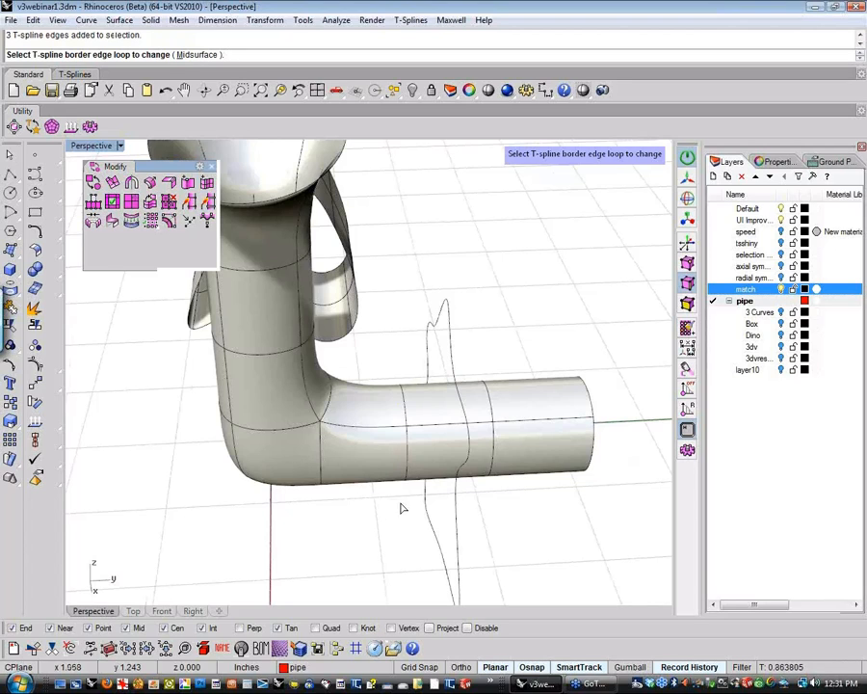
right_click_drag(401, 506, 347, 364)
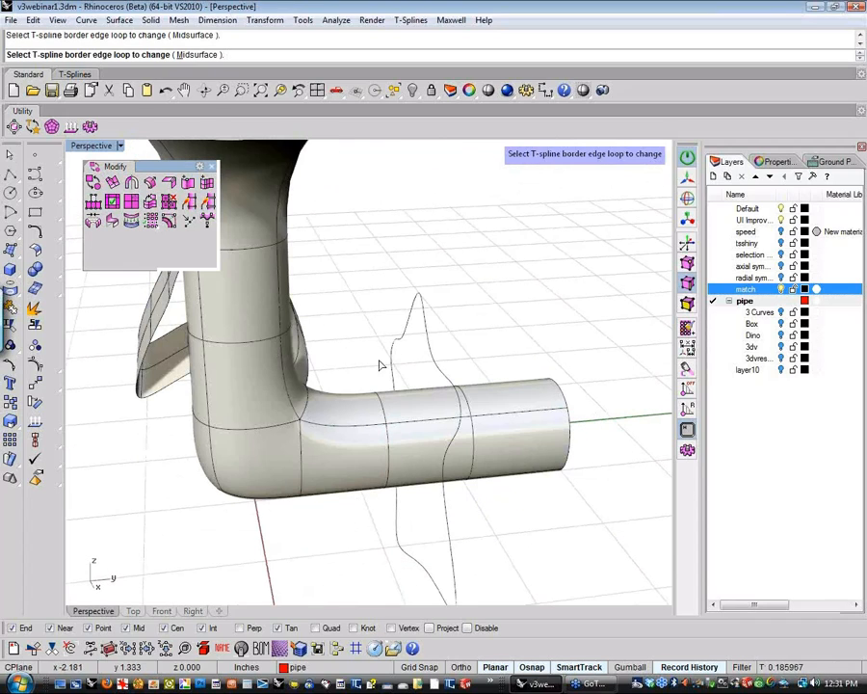
Step: Turn on the Midsurface option and pick the interior edge loop of the green-axis pipe branch as the loop to match
left_click(195, 55)
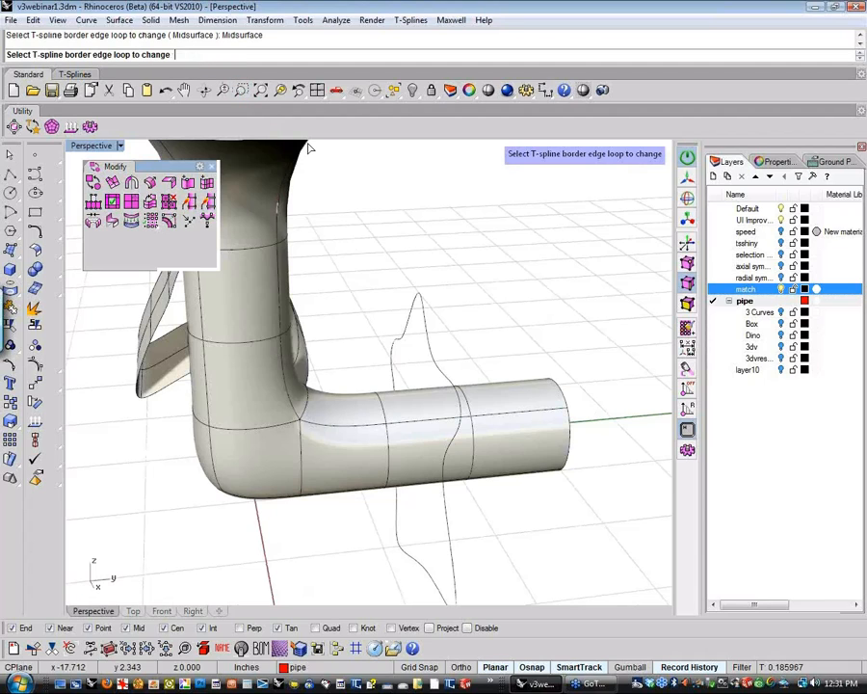
mouse_move(352, 519)
right_mouse_down()
mouse_move(363, 527)
mouse_move(359, 505)
mouse_move(368, 519)
right_mouse_up()
right_click(368, 519)
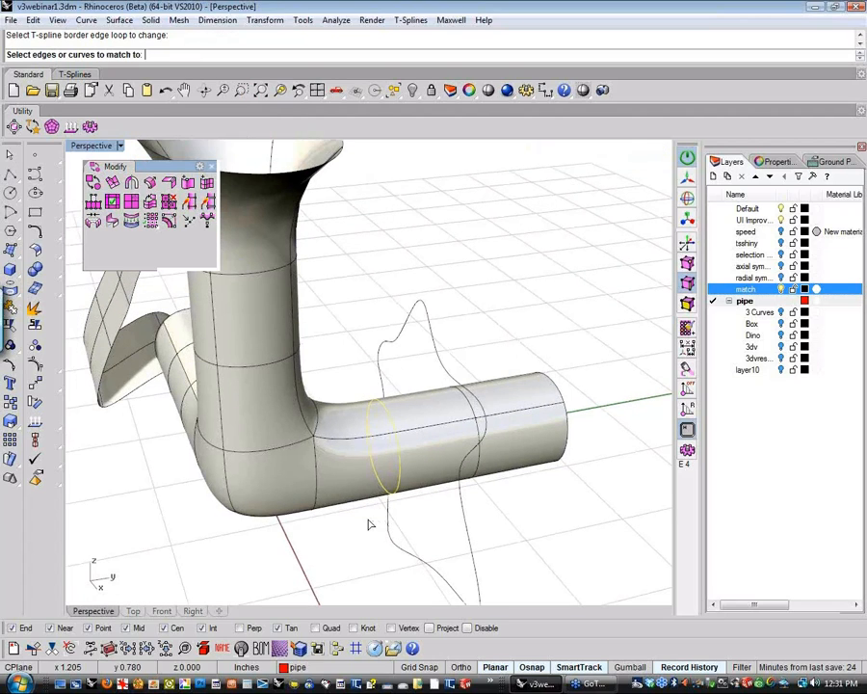
Step: Match the picked interior edge loop to the wavy closed curve around the branch, with refinement on and falloff off
left_click(438, 350)
right_click_drag(358, 342, 383, 378)
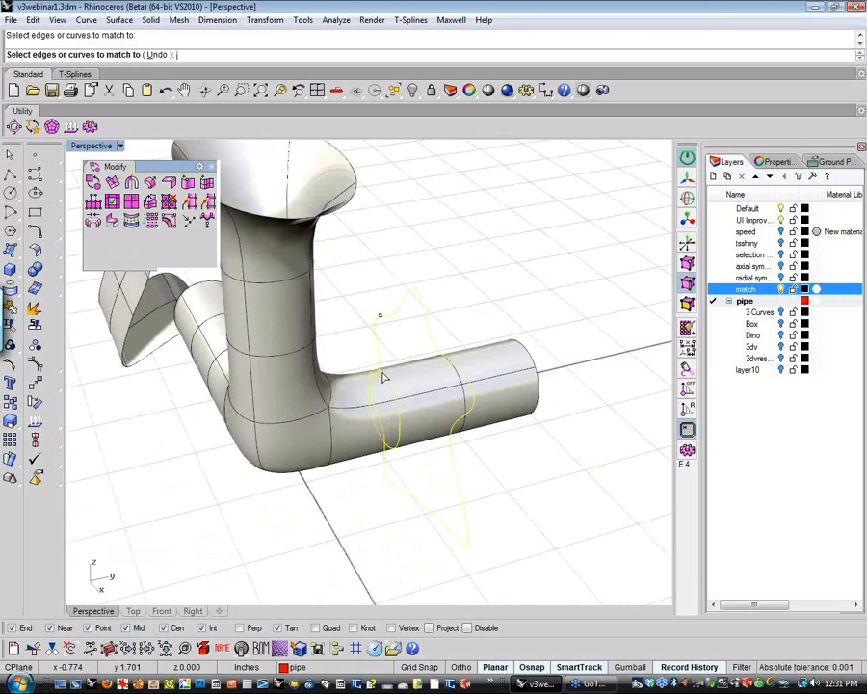
scroll(382, 378, "up", 3)
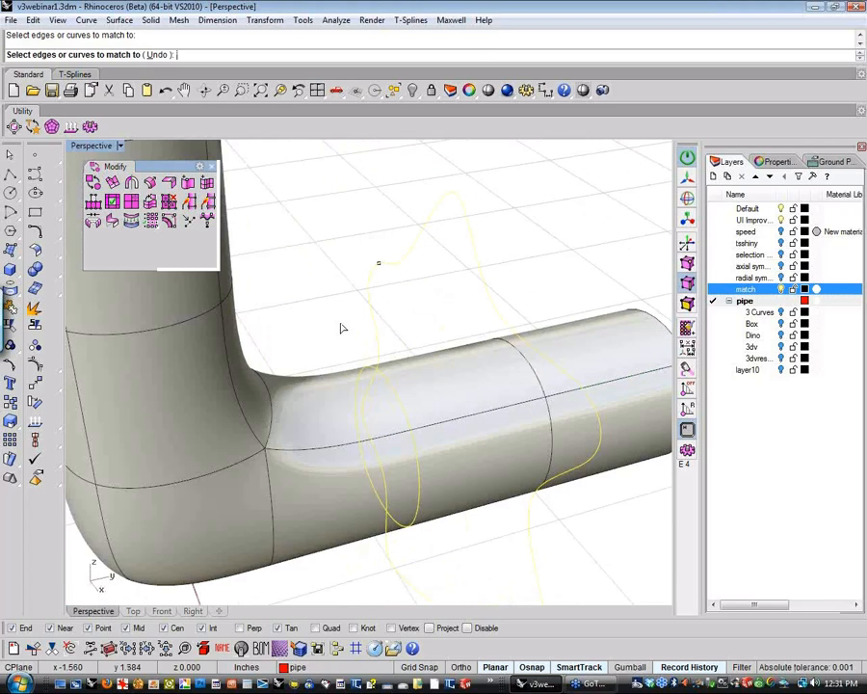
left_click(396, 396)
scroll(397, 464, "down", 5)
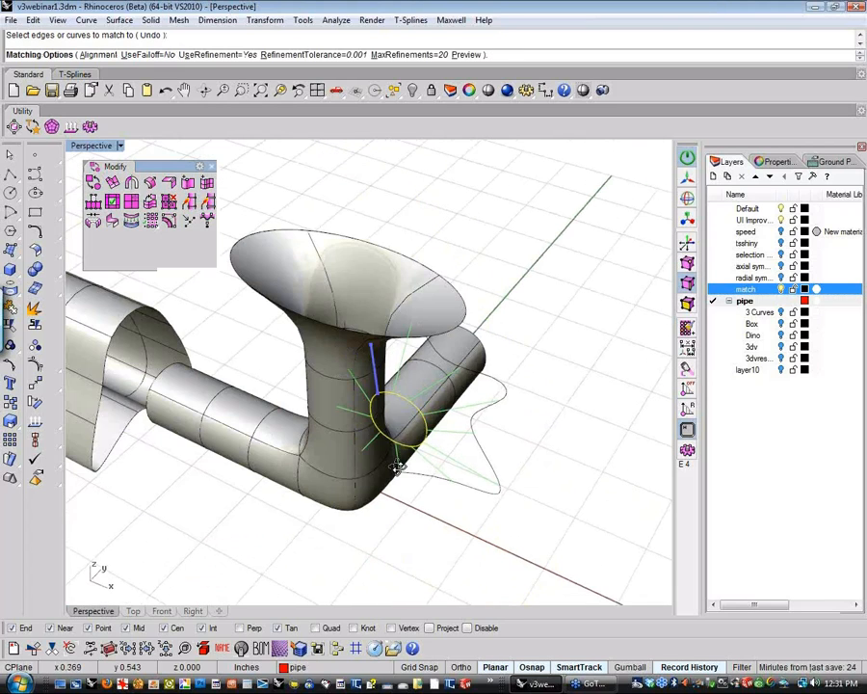
right_click_drag(397, 466, 226, 400)
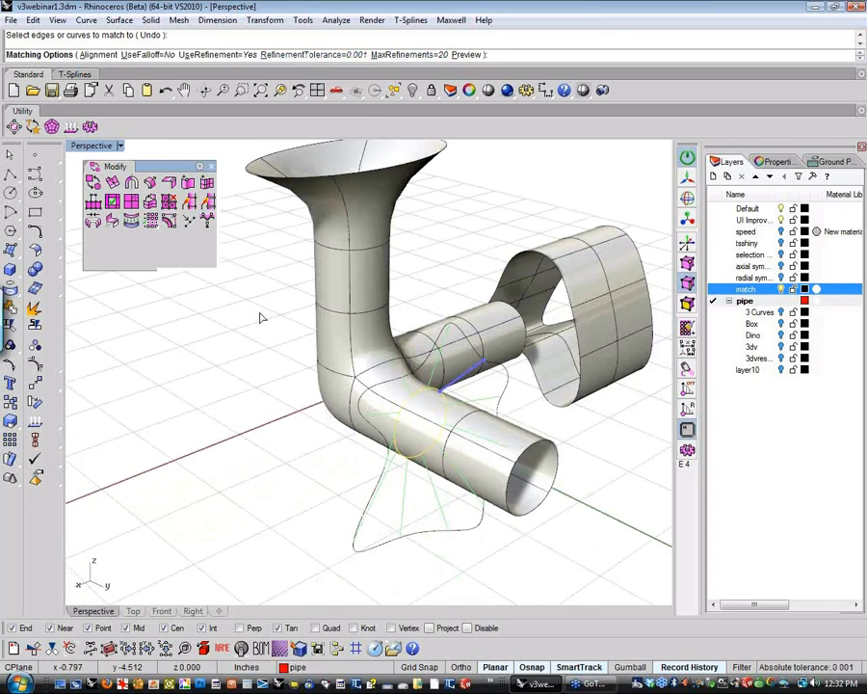
right_click(233, 473)
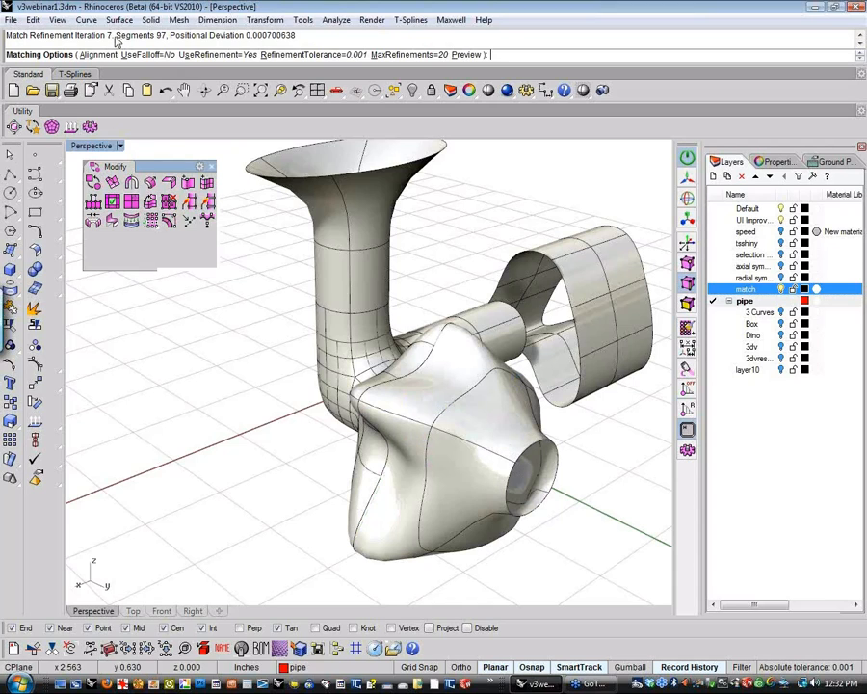
key("Return")
Step: Preview the matched pipe in rendered-shadows shading and inspect the deformed green-axis branch
right_click_drag(228, 395, 349, 519)
left_click(489, 93)
mouse_move(277, 393)
right_mouse_down()
mouse_move(491, 265)
mouse_move(332, 303)
mouse_move(309, 456)
mouse_move(470, 459)
mouse_move(194, 368)
mouse_move(205, 236)
mouse_move(214, 242)
mouse_move(236, 345)
mouse_move(265, 406)
mouse_move(291, 431)
mouse_move(238, 471)
mouse_move(328, 501)
mouse_move(401, 489)
mouse_move(380, 530)
right_mouse_up()
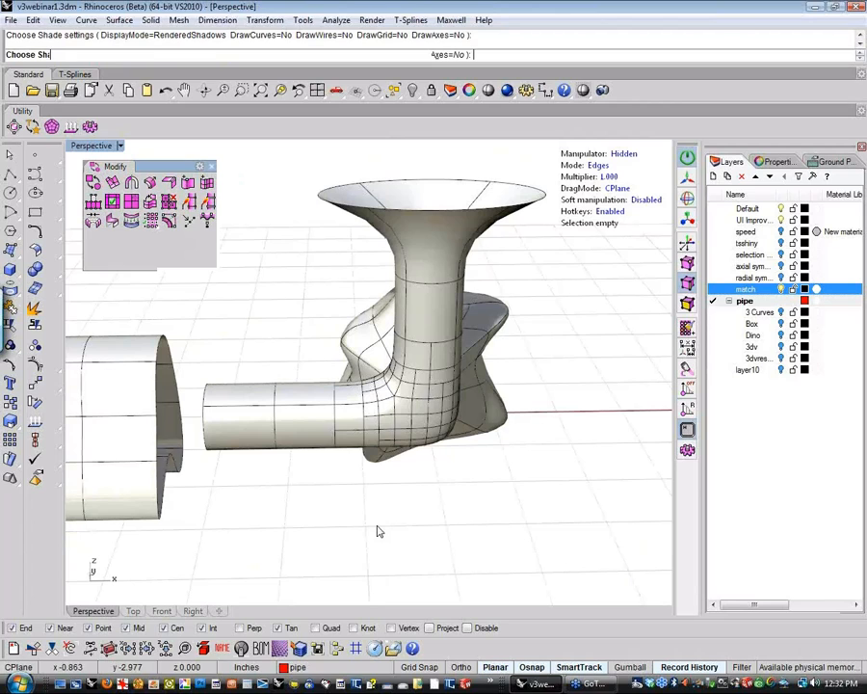
Step: Set up a surface match from the open rim of the remaining pipe branch to the facing edge of the separate wavy surface
right_click_drag(379, 531, 289, 326)
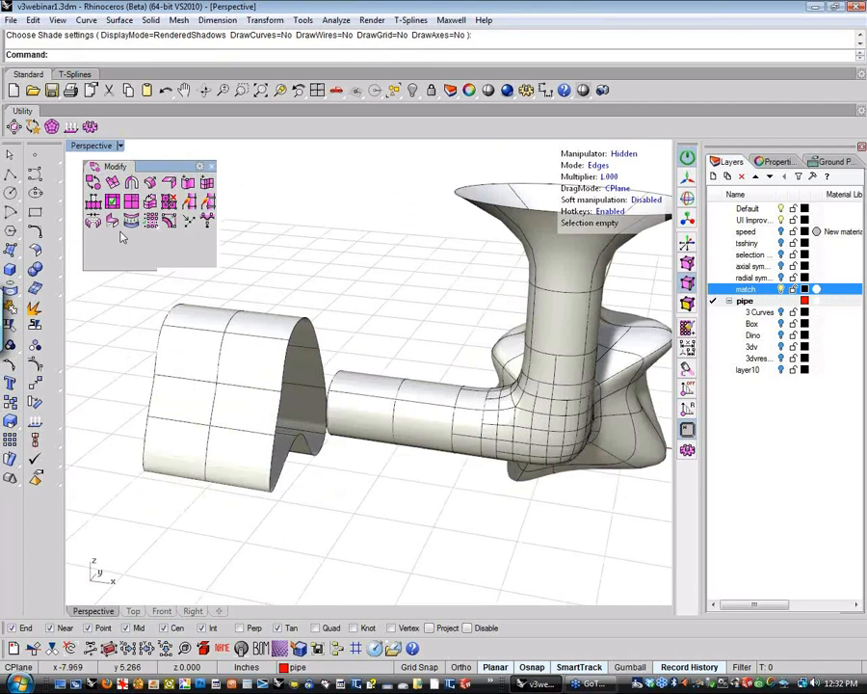
left_click(112, 220)
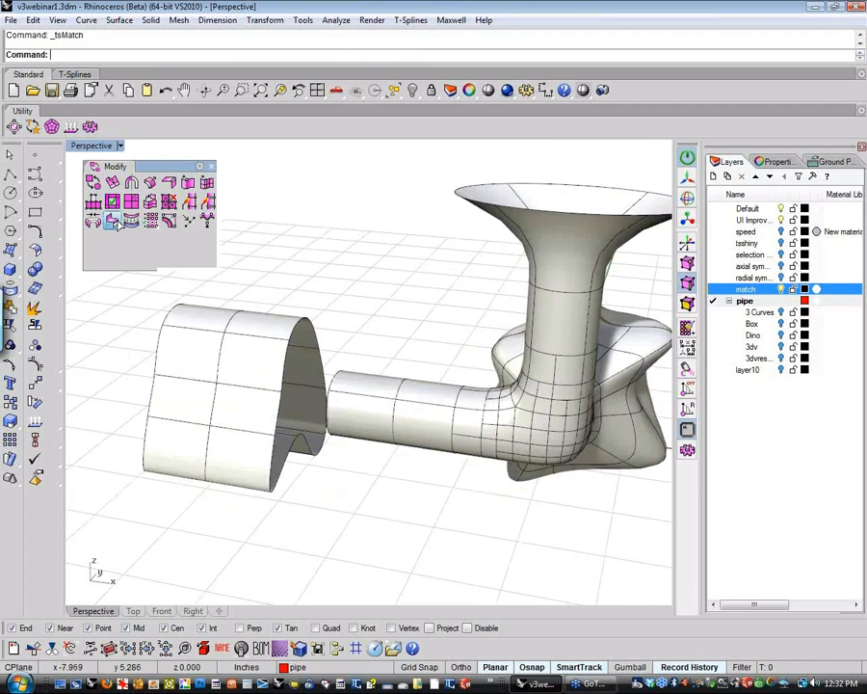
left_click(333, 401)
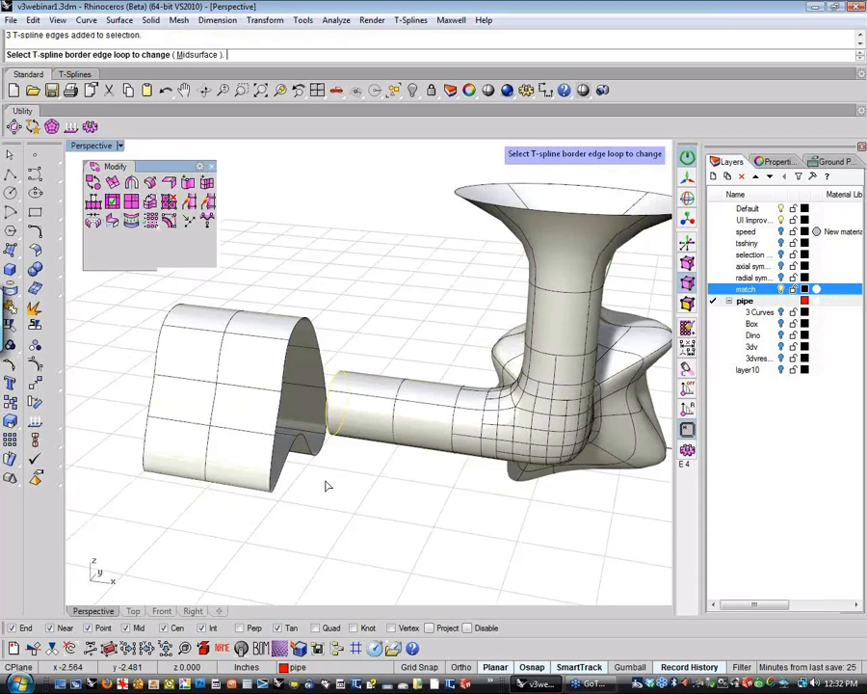
key("Return")
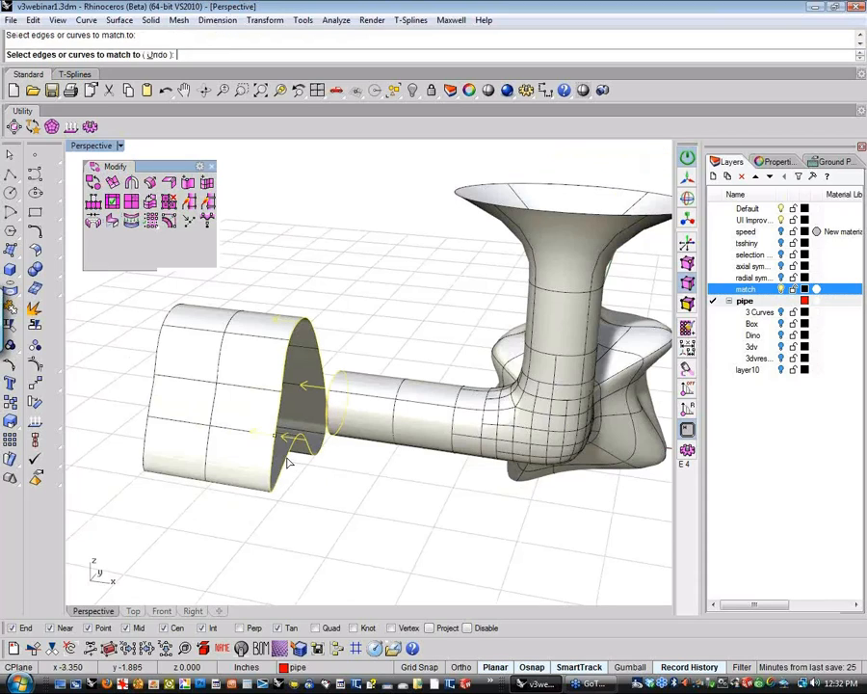
key("Return")
mouse_move(370, 491)
right_mouse_down()
mouse_move(256, 487)
mouse_move(215, 387)
mouse_move(377, 489)
right_mouse_up()
Step: Set the match continuity to G2 and complete the match of the branch rim to the wavy surface's edge
left_click(142, 54)
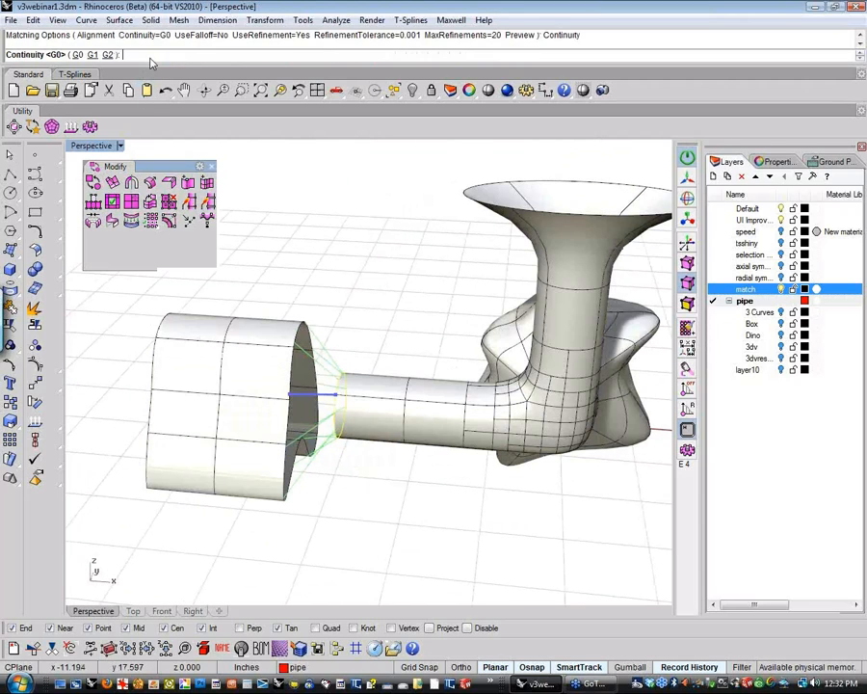
left_click(107, 54)
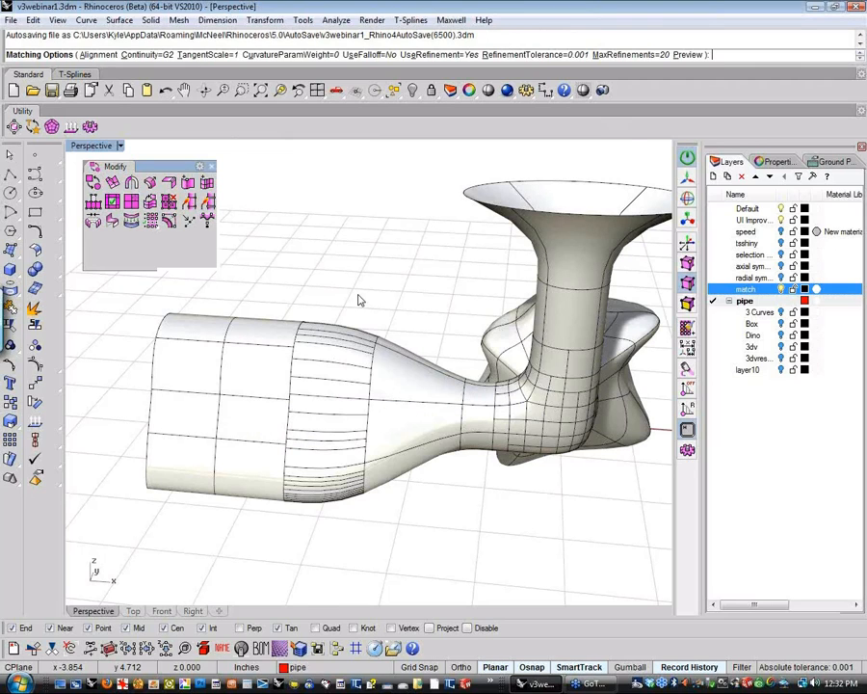
right_click_drag(414, 401, 397, 416)
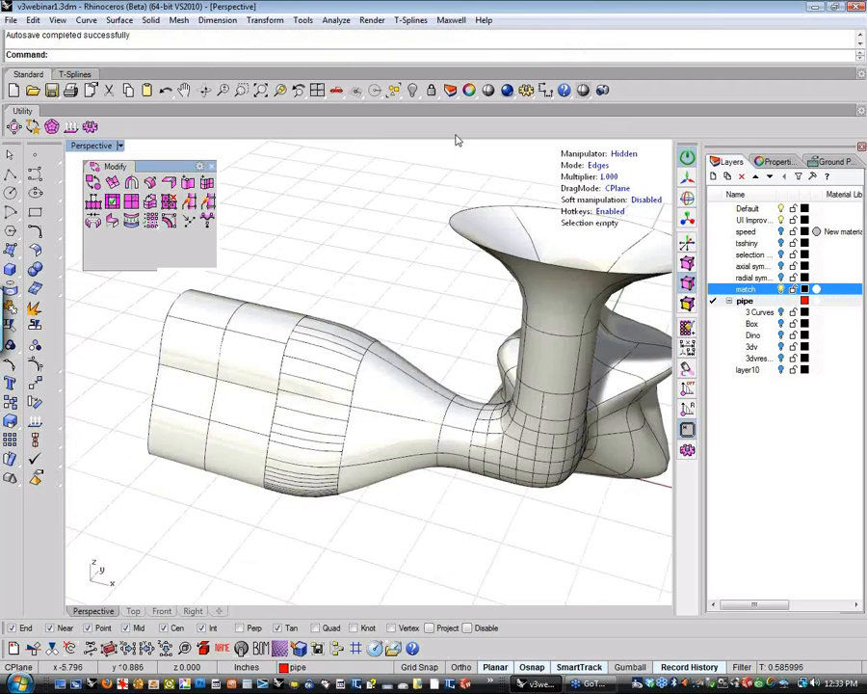
Step: Preview the G2-matched model in rendered-shadows shading to check the transition into the wavy surface
left_click(489, 89)
right_click_drag(390, 323, 398, 514)
key("Escape")
Step: Switch to object selection and pick the pipe surface and the ellipse at the flared rim to check the separate objects
left_click(399, 469)
key("f")
left_click(368, 459)
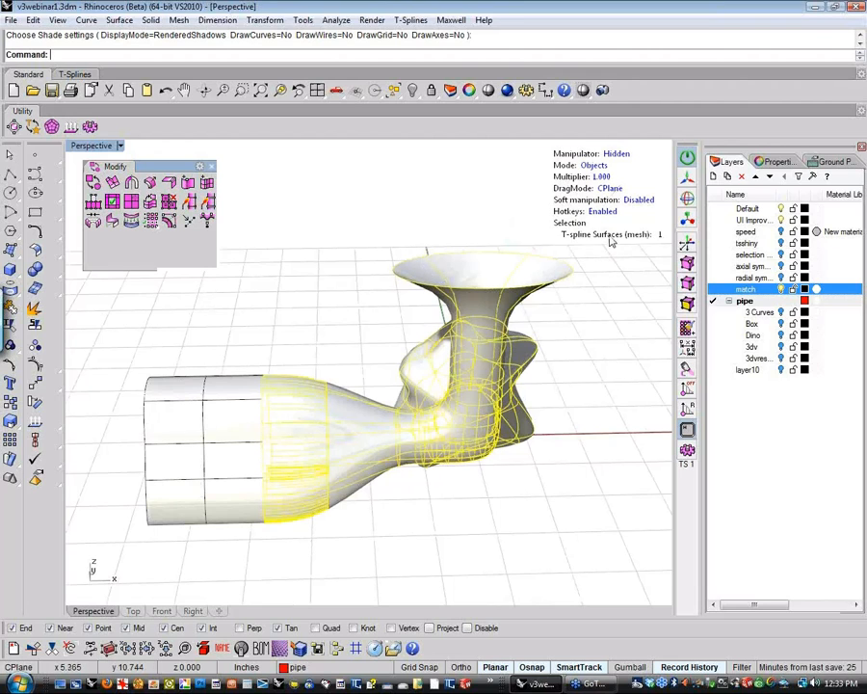
mouse_move(609, 242)
right_mouse_down()
mouse_move(595, 283)
mouse_move(486, 292)
mouse_move(553, 344)
right_mouse_up()
left_click(553, 344)
left_click_drag(321, 240, 617, 393)
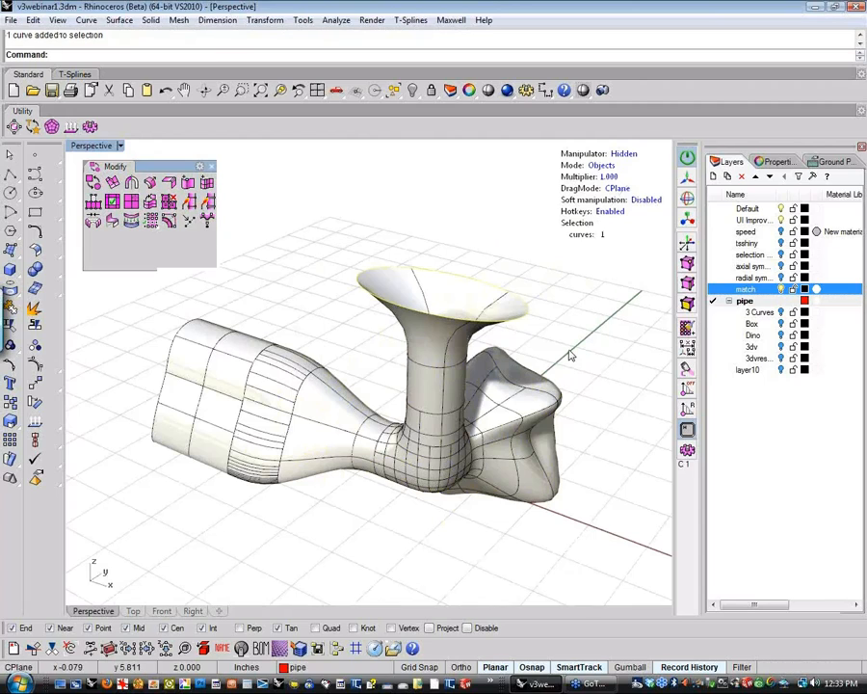
key("Escape")
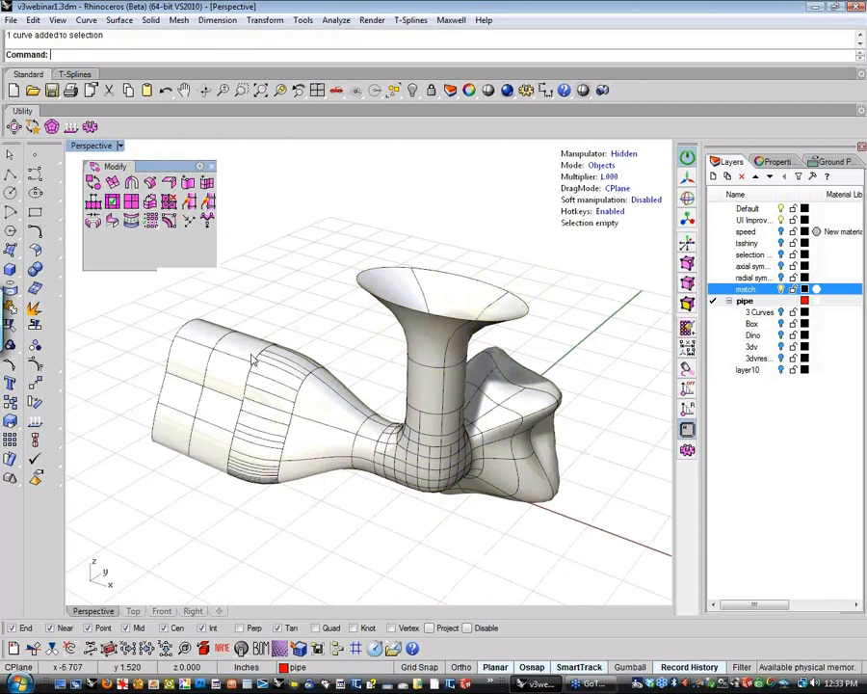
left_click(251, 356)
left_click(258, 296)
Step: Shade the model again with rendered shadows and examine the smoothness across the matched seam
mouse_move(259, 296)
right_mouse_down()
mouse_move(259, 350)
mouse_move(340, 313)
mouse_move(295, 439)
mouse_move(297, 537)
mouse_move(541, 484)
mouse_move(663, 261)
mouse_move(628, 211)
mouse_move(611, 229)
mouse_move(603, 285)
mouse_move(319, 602)
mouse_move(290, 194)
mouse_move(188, 298)
mouse_move(225, 364)
mouse_move(309, 330)
right_mouse_up()
left_click(487, 92)
key("Return")
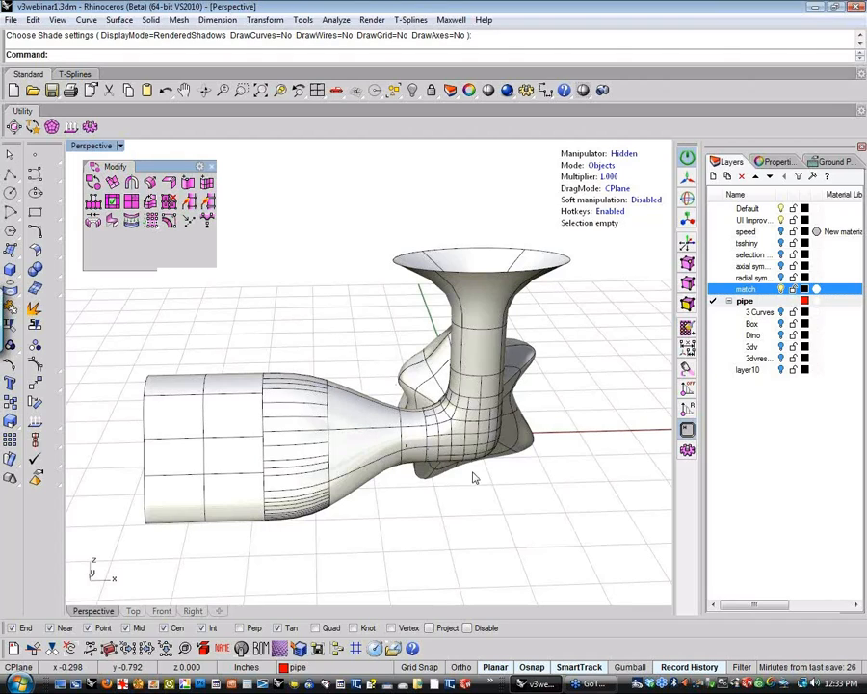
right_click_drag(494, 490, 418, 506)
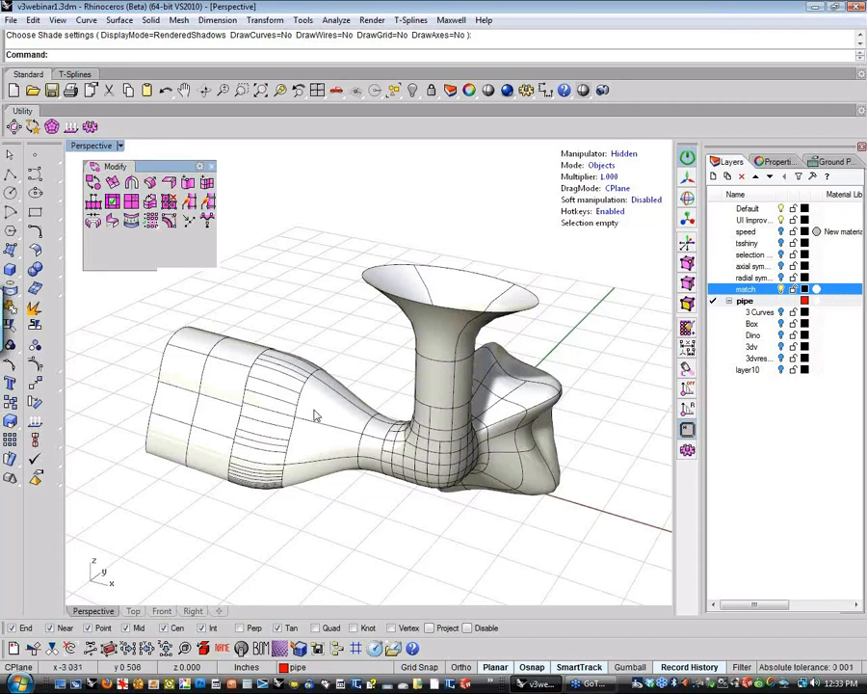
Step: Move the lengthwise edge on top of the tapered transition slightly upward with the translate manipulator
left_click(403, 442)
key("Escape")
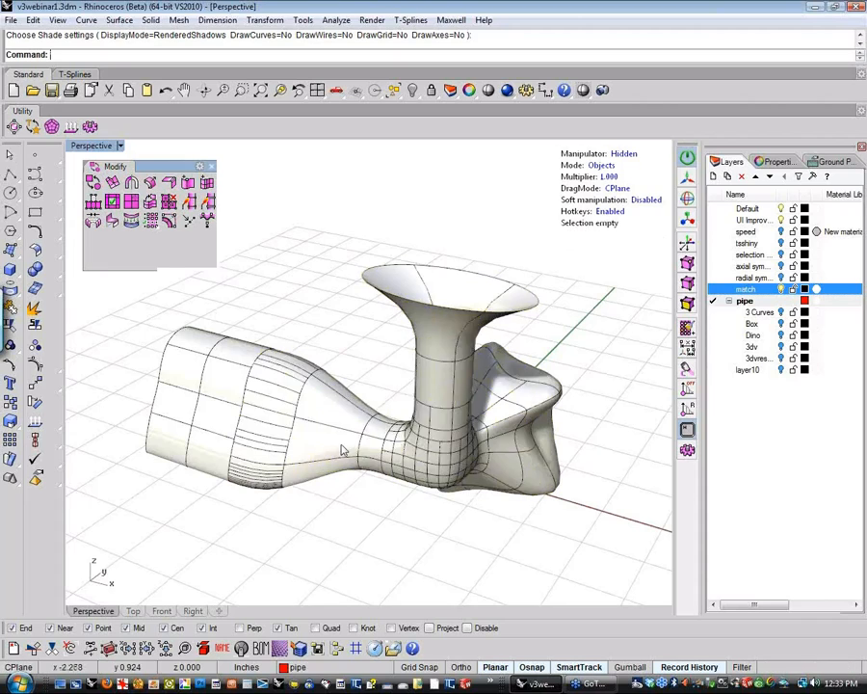
right_click_drag(357, 452, 391, 441)
scroll(390, 433, "up", 3)
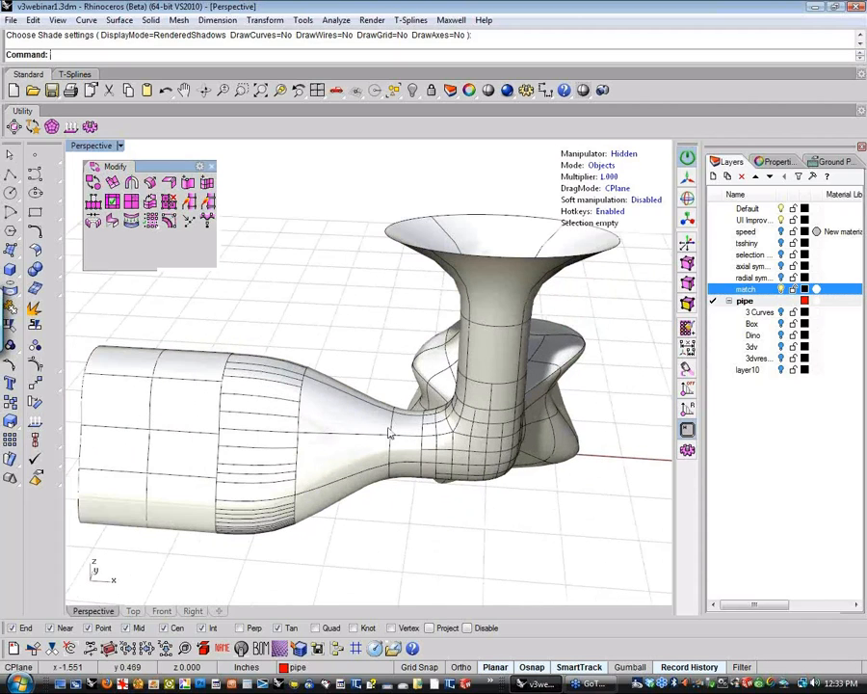
key("s")
left_click(372, 406)
key("w")
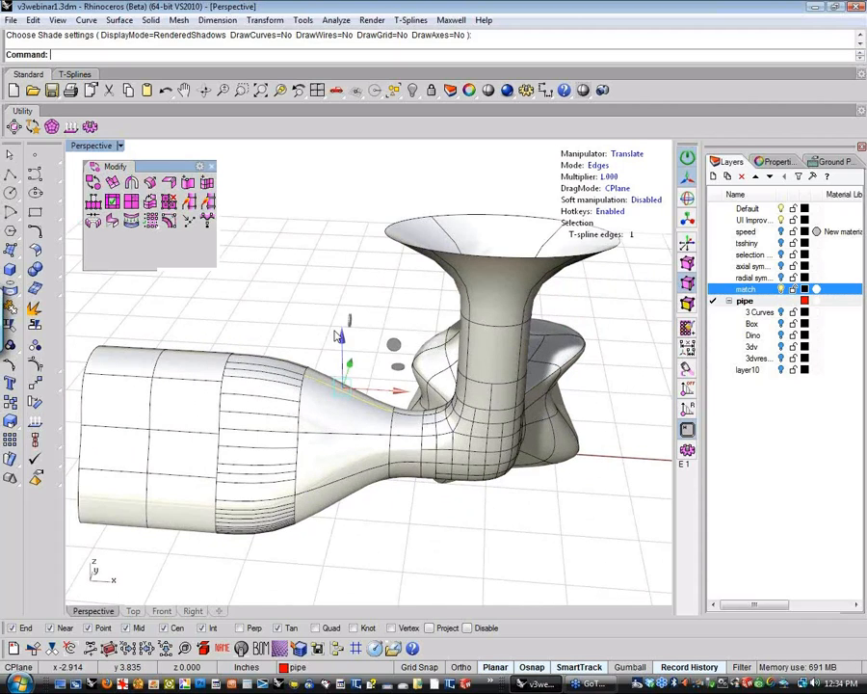
left_click_drag(344, 333, 326, 304)
key("Escape")
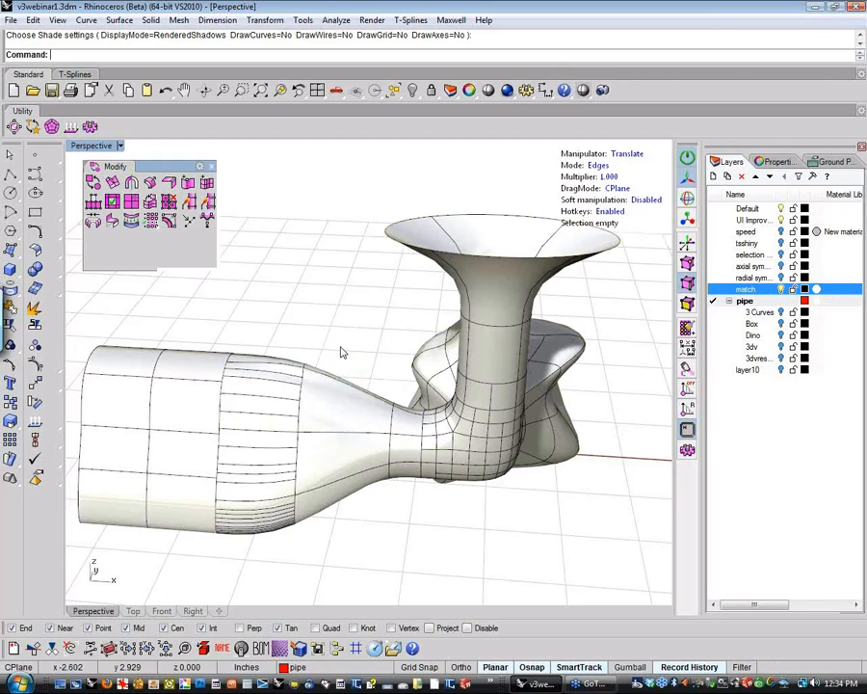
right_click_drag(339, 351, 462, 505)
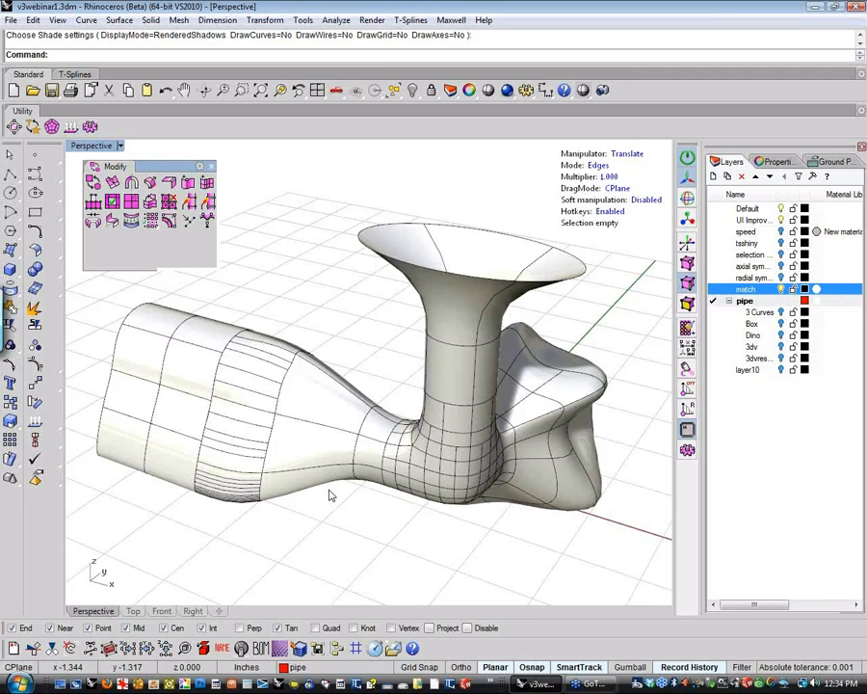
mouse_move(341, 513)
right_mouse_down()
mouse_move(322, 522)
mouse_move(296, 515)
mouse_move(303, 528)
right_mouse_up()
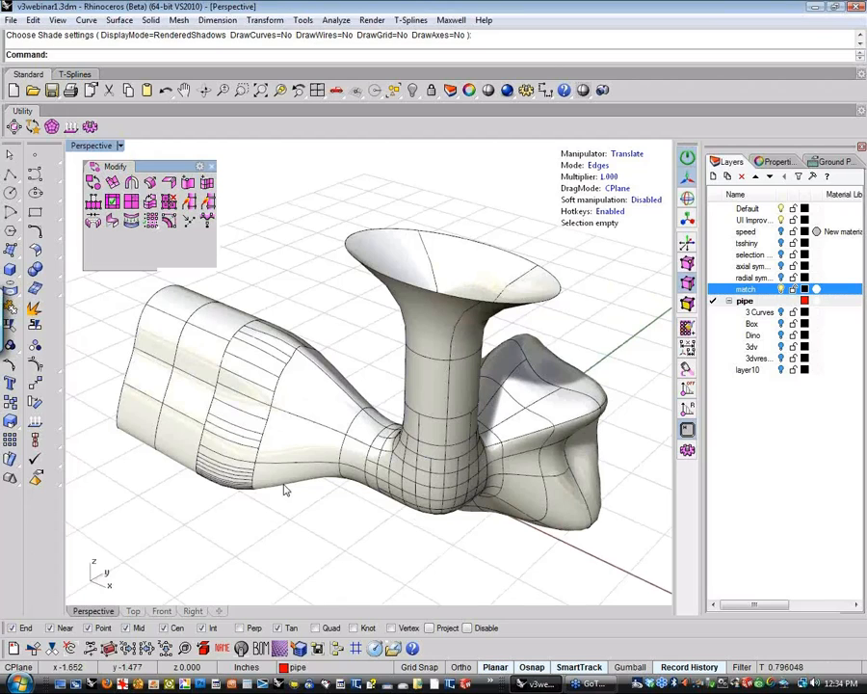
mouse_move(410, 551)
right_mouse_down()
mouse_move(399, 537)
mouse_move(215, 486)
mouse_move(479, 519)
mouse_move(471, 518)
mouse_move(467, 484)
mouse_move(445, 518)
mouse_move(413, 528)
right_mouse_up()
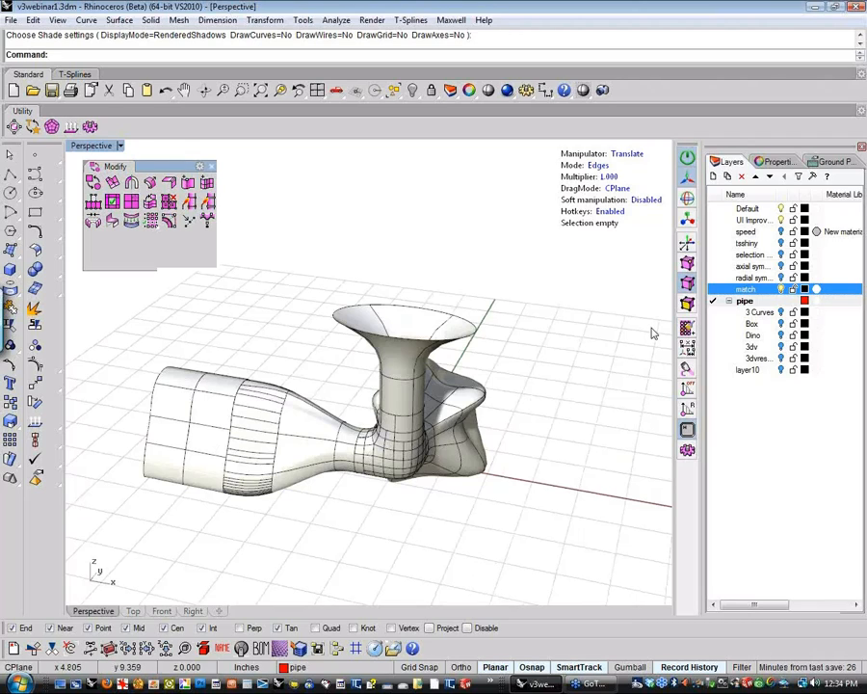
Step: Hide the match layer and delete the small leftover curve near the origin
left_click(780, 289)
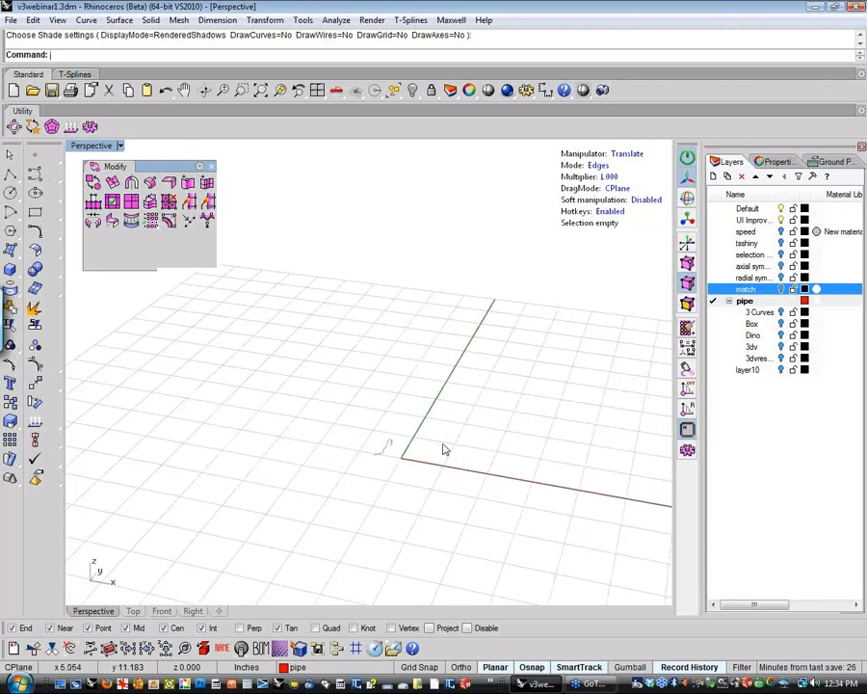
left_click_drag(311, 393, 445, 514)
key("Delete")
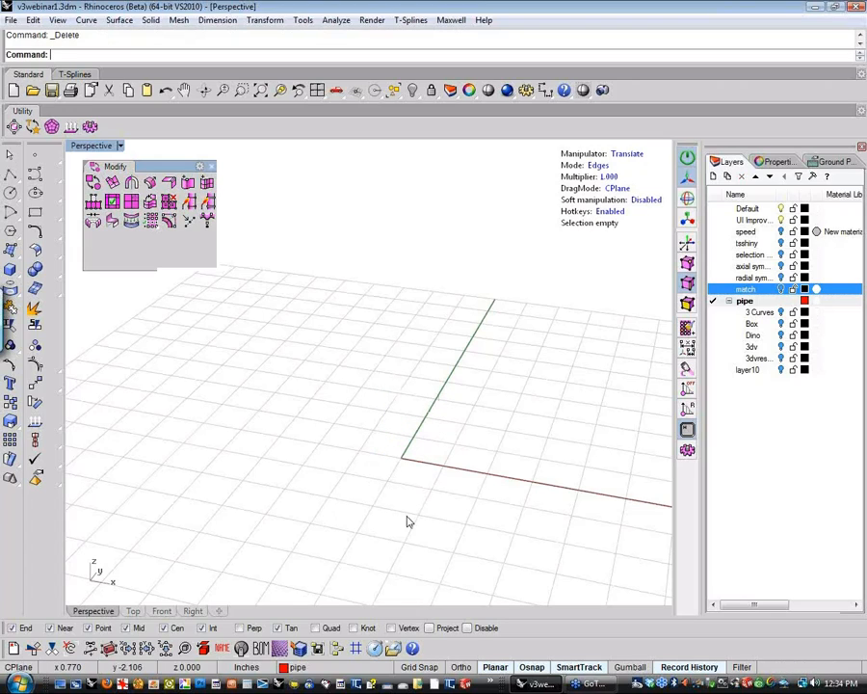
Step: Show the 3 Curves layer and select all three of its lines
left_click(780, 313)
scroll(481, 407, "down", 2)
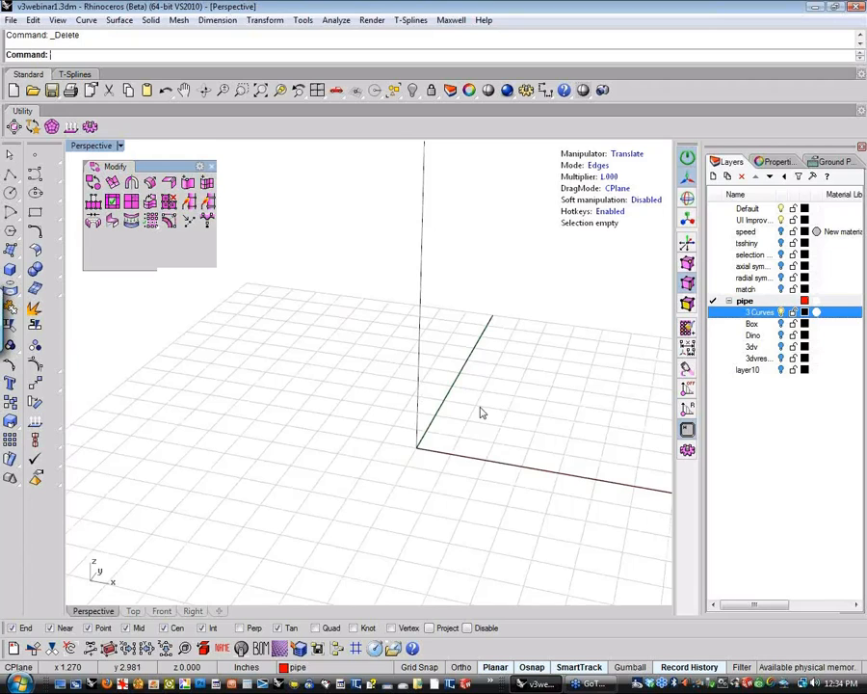
right_click_drag(481, 412, 409, 444)
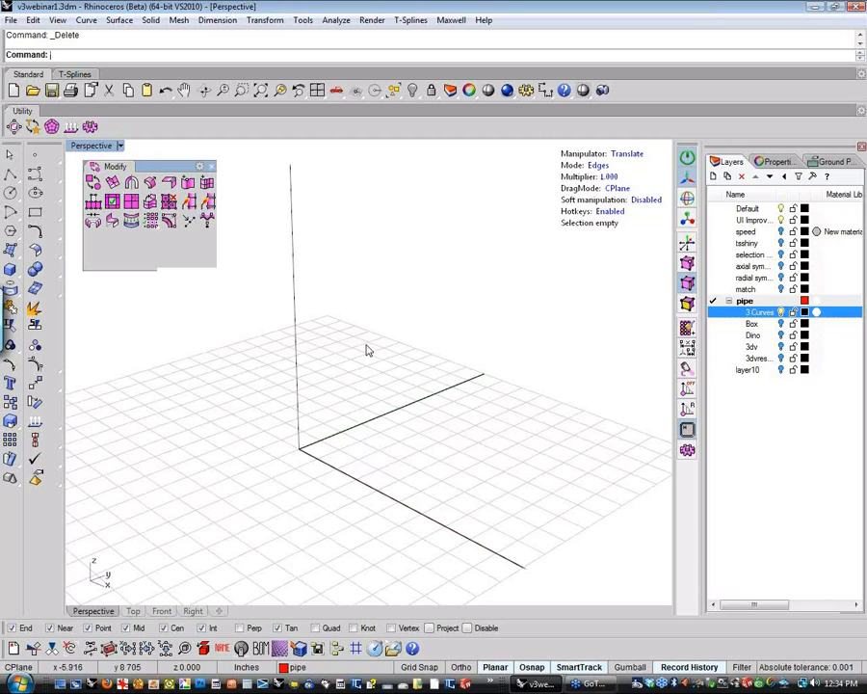
key("ctrl+a")
mouse_move(253, 403)
right_mouse_down()
mouse_move(220, 410)
mouse_move(266, 418)
right_mouse_up()
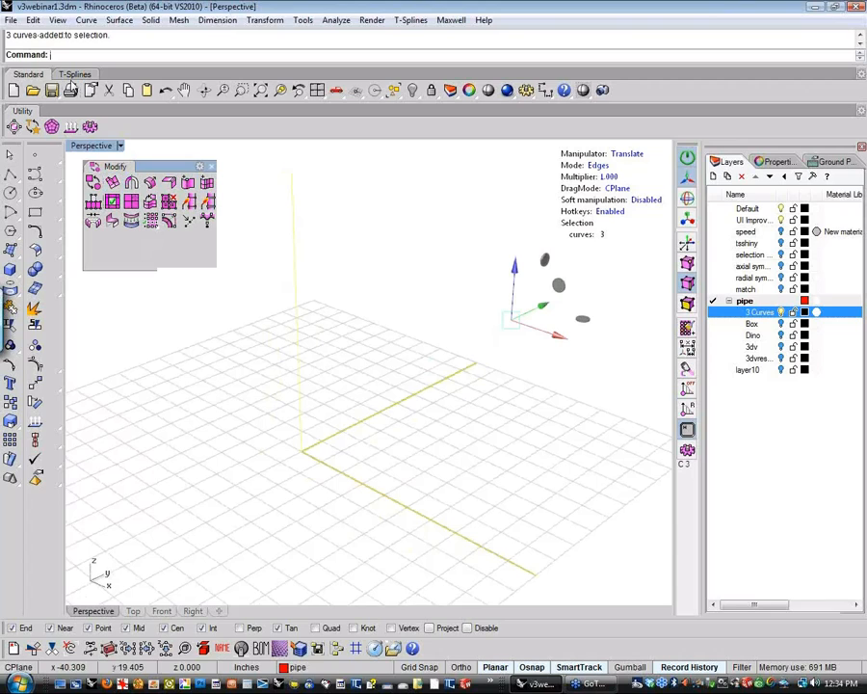
Step: Try the T-Splines Pipe command on the three lines and check its curve splitting options at their common corner
left_click(74, 74)
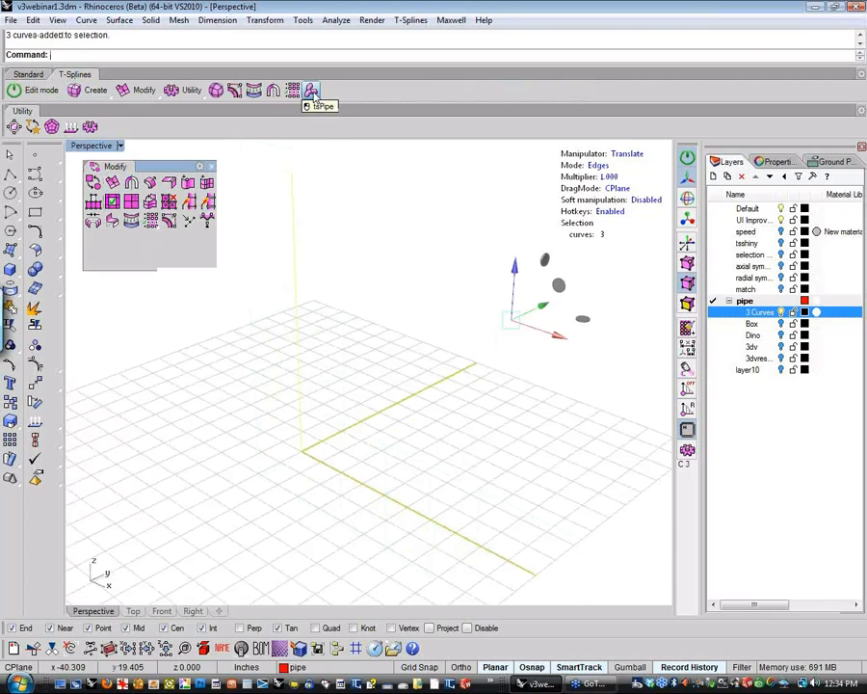
left_click(311, 90)
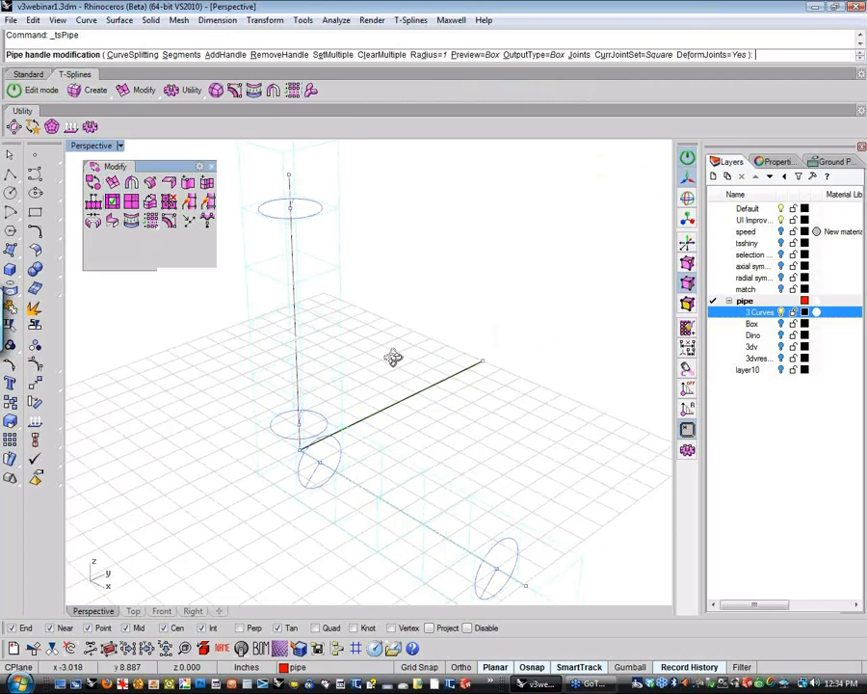
right_click_drag(393, 357, 327, 223)
left_click(135, 55)
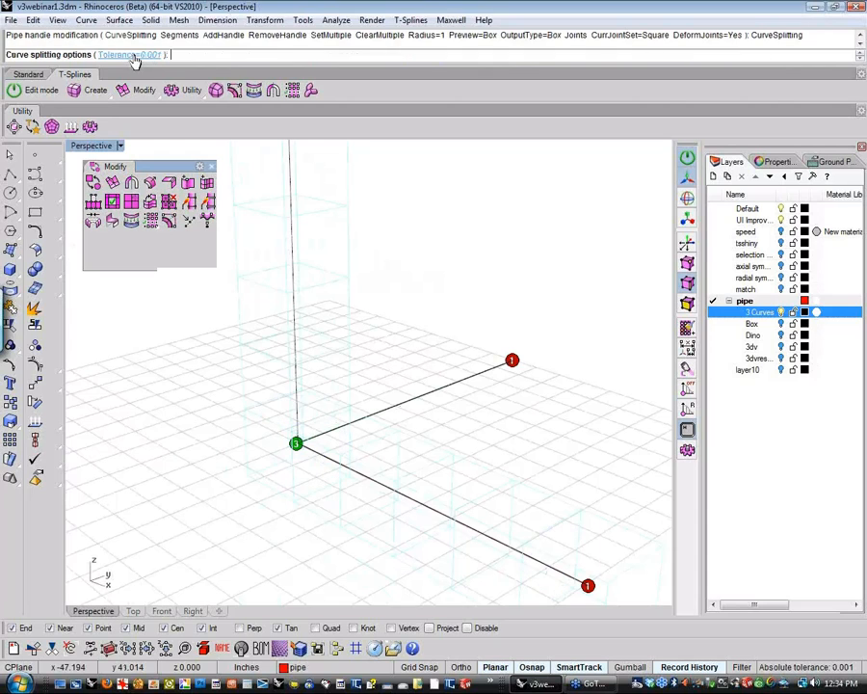
mouse_move(388, 487)
right_mouse_down()
mouse_move(227, 480)
mouse_move(226, 509)
mouse_move(384, 503)
right_mouse_up()
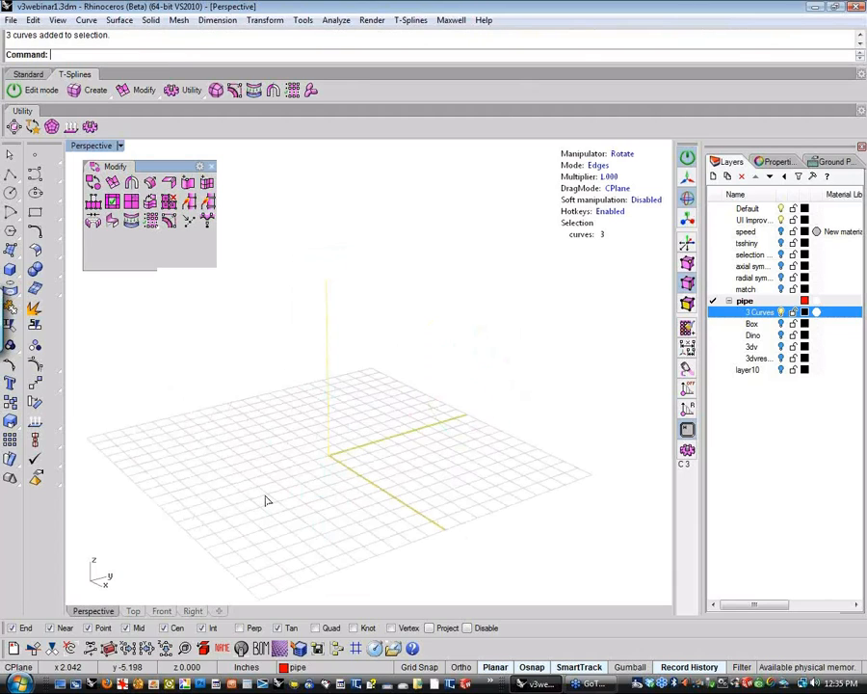
key("Return")
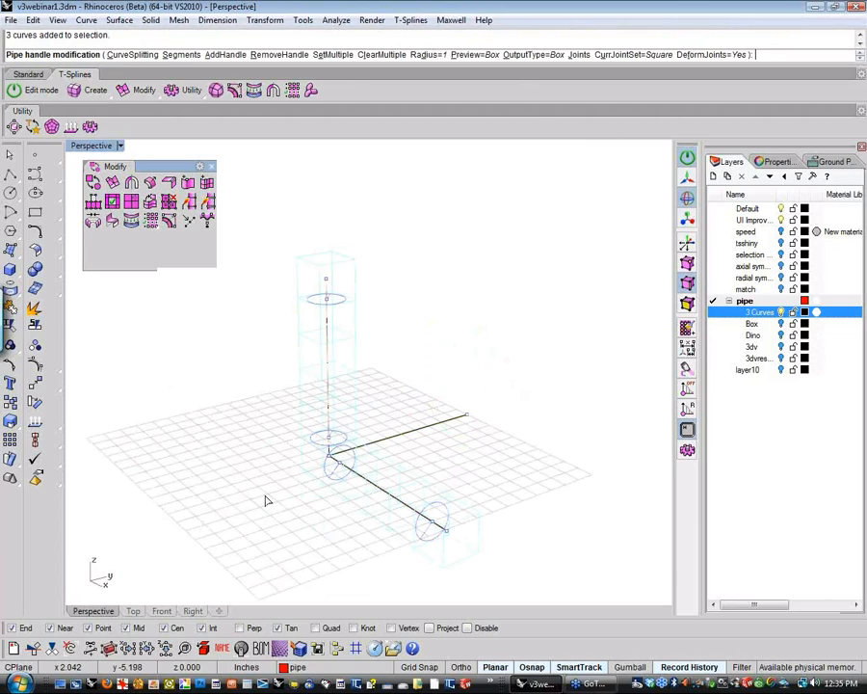
key("Return")
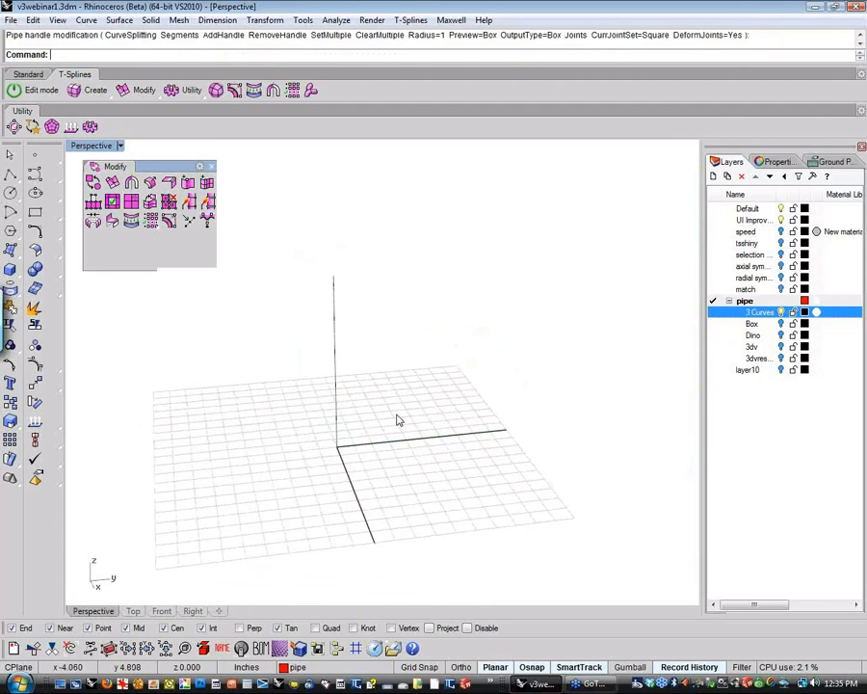
Step: Rebuild the three lines with a point count of 20 and degree 3, deleting the input curves
left_click_drag(395, 414, 299, 482)
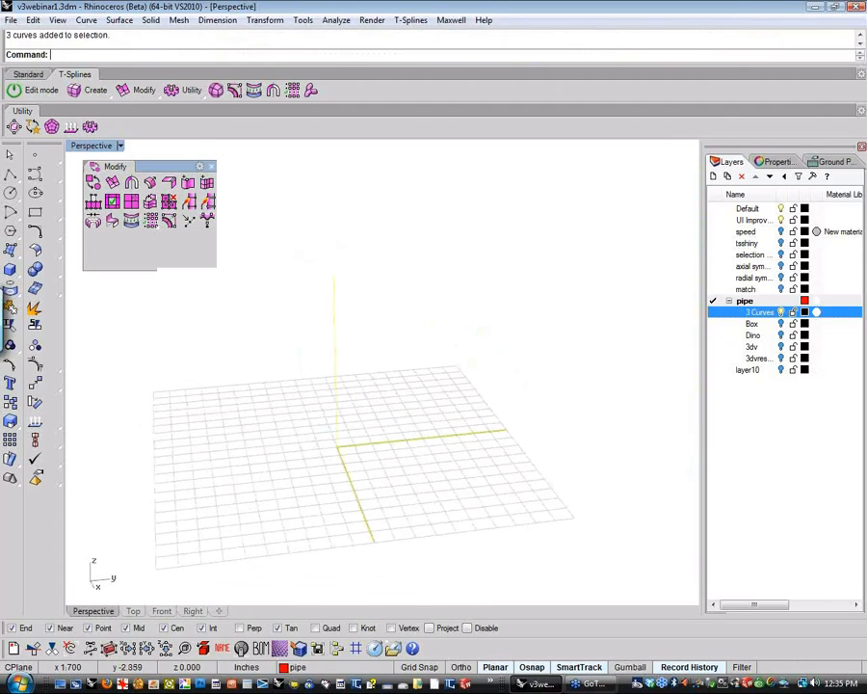
type("Web")
key("Return")
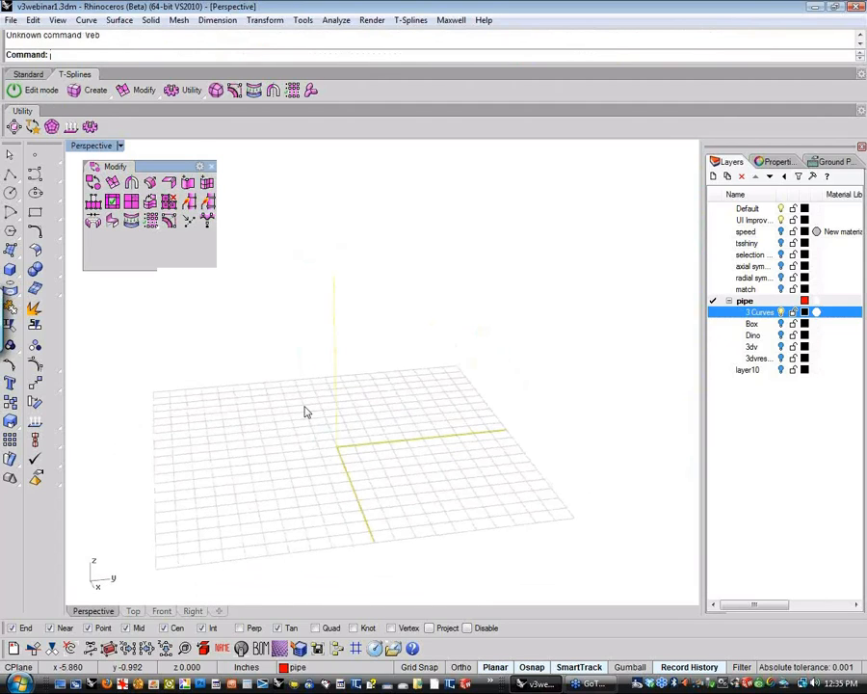
type("'rebuil")
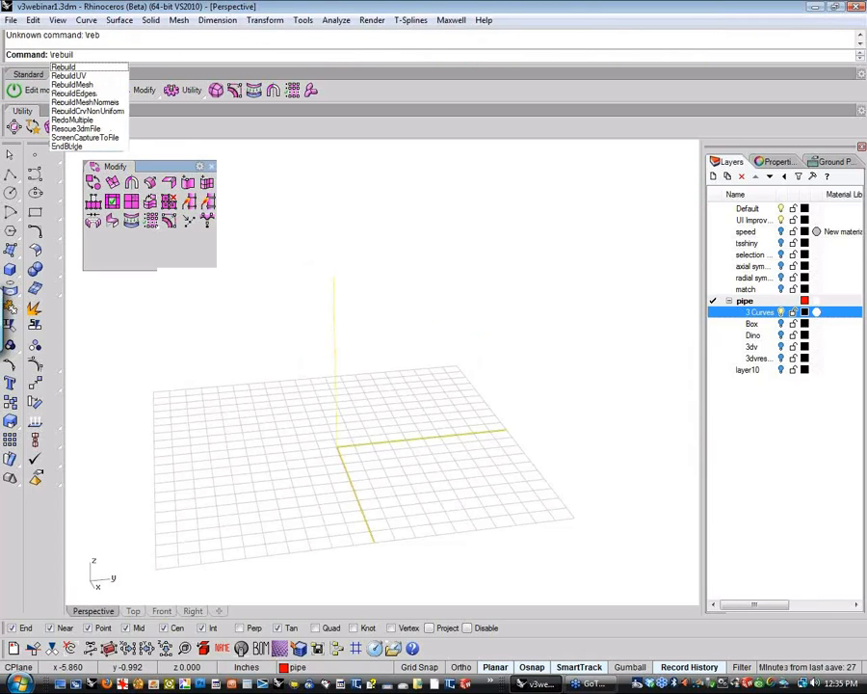
key("BackSpace")
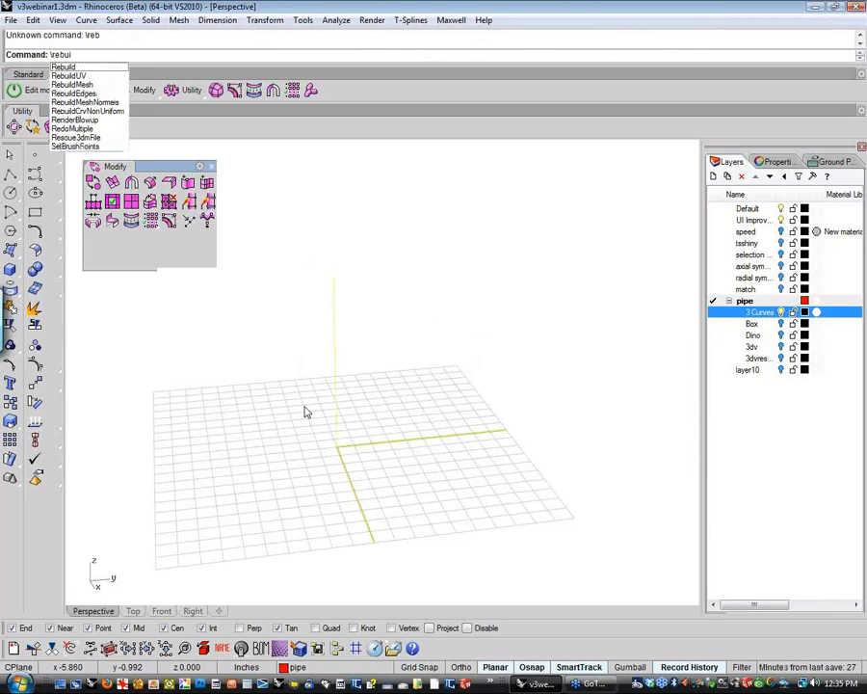
key("BackSpace")
key("BackSpace")
key("BackSpace")
key("BackSpace")
key("BackSpace")
key("BackSpace")
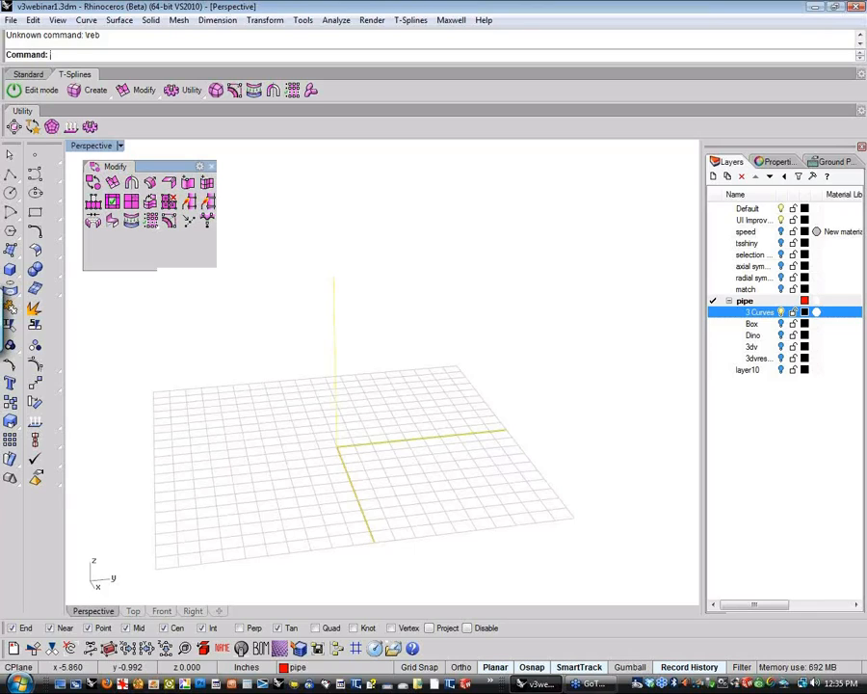
type("Rebuild")
key("Return")
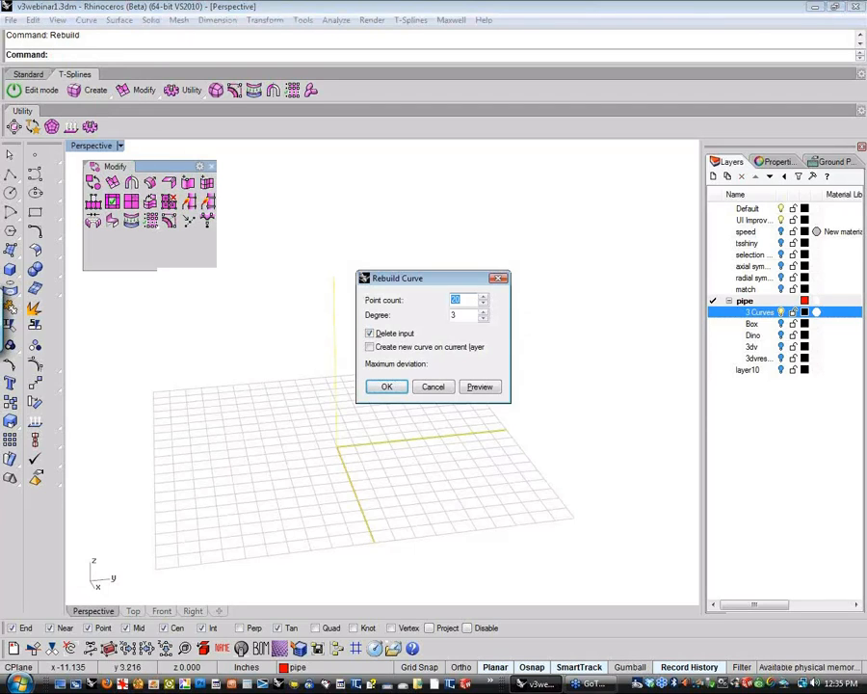
key("Return")
Step: Pipe the three rebuilt lines, checking the curve splitting options on the way, and delete the resulting pipe
left_click(396, 469)
left_click(392, 439)
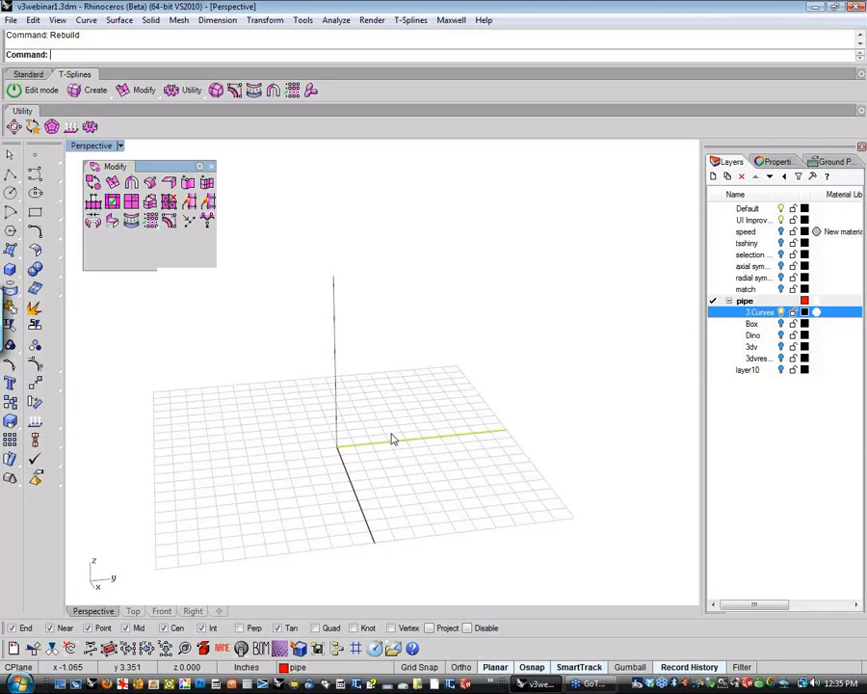
left_click(350, 482)
left_click_drag(390, 403, 206, 529)
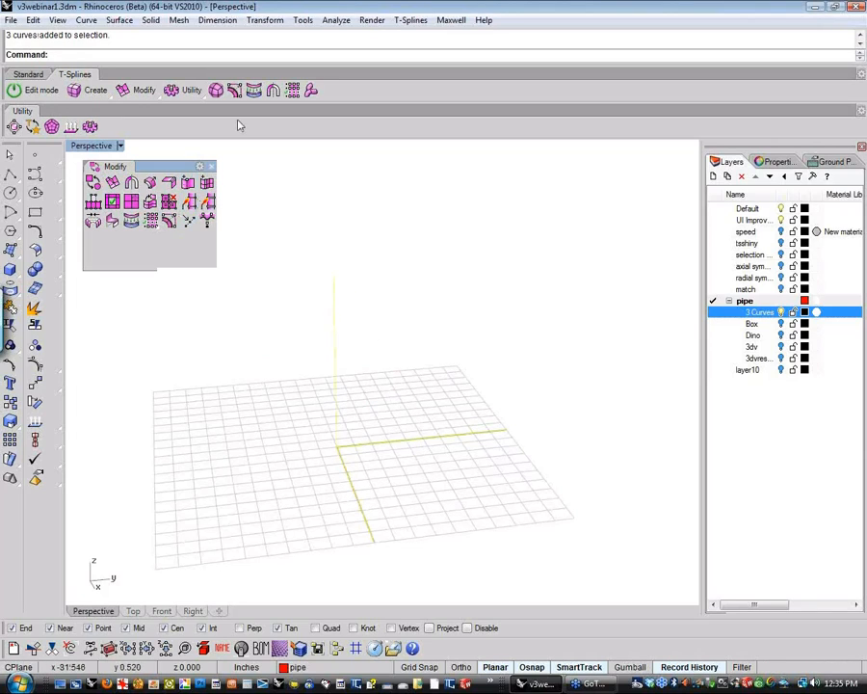
left_click(311, 92)
right_click_drag(286, 453, 454, 391)
left_click(123, 54)
right_click(358, 356)
right_click(358, 357)
left_click(447, 381)
key("Delete")
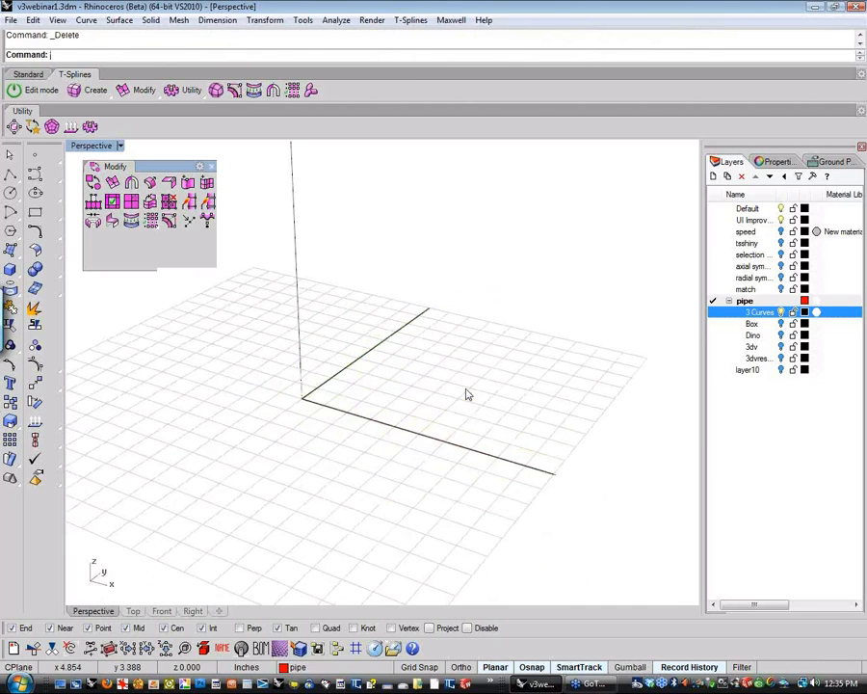
Step: Join the three lines and inspect their shared corner at the origin
left_click(403, 428)
left_click(342, 370, "shift")
left_click(300, 355, "shift")
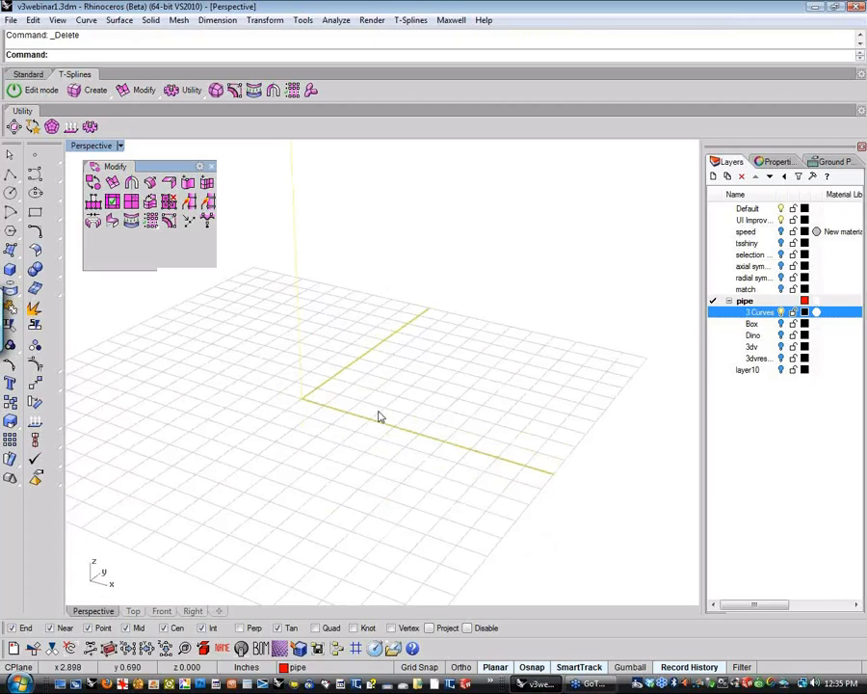
key("ctrl+j")
right_click_drag(409, 389, 318, 372)
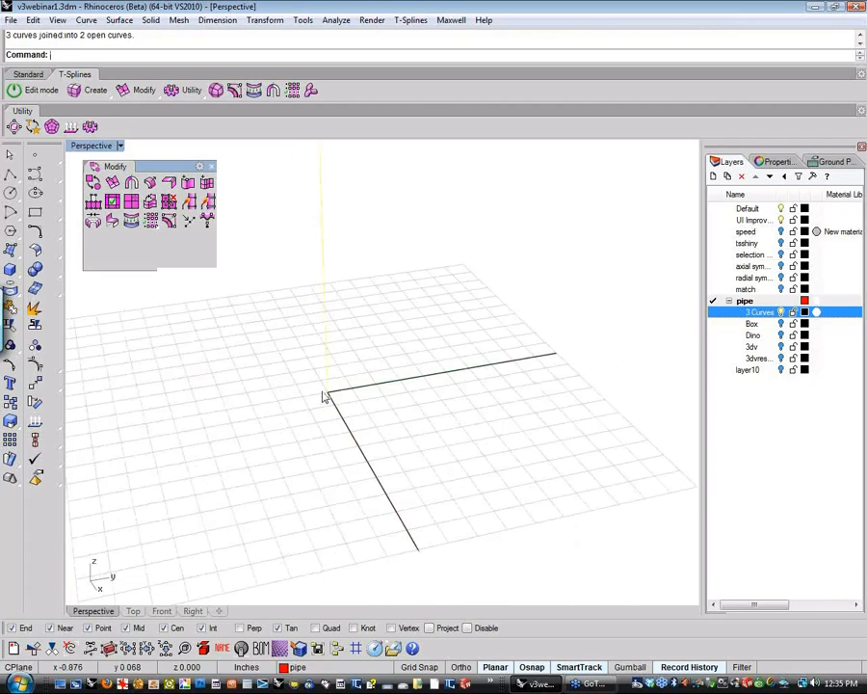
scroll(324, 395, "up", 4)
scroll(335, 398, "up", 6)
scroll(336, 399, "down", 5)
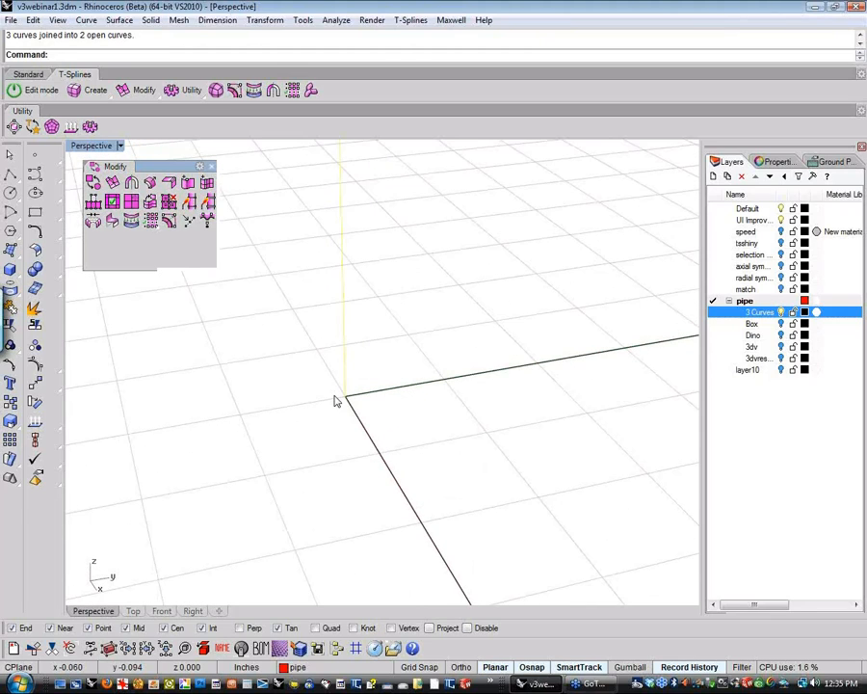
scroll(335, 399, "down", 12)
Step: Try the T-Splines Pipe command on all of the joined curves
key("ctrl+a")
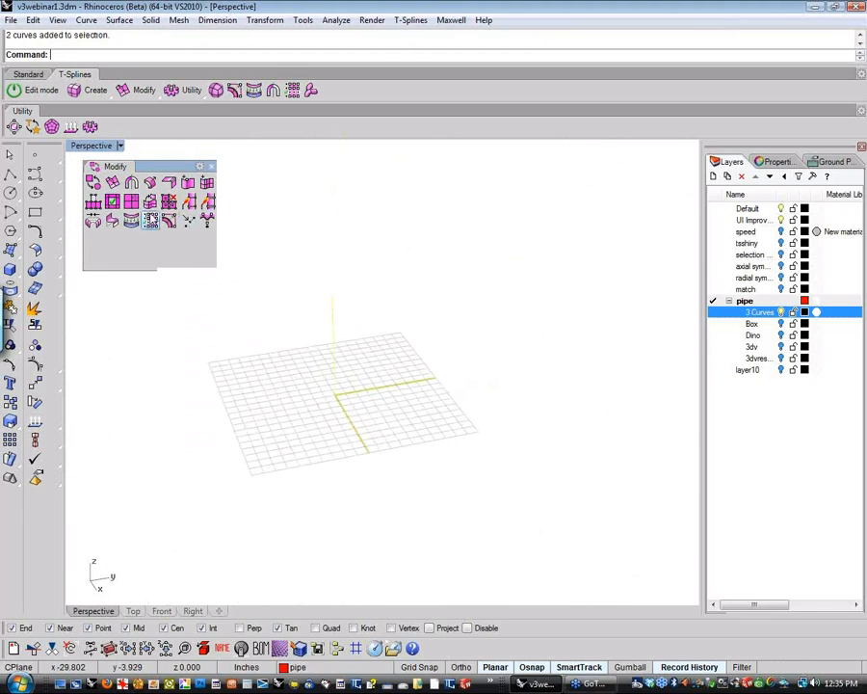
left_click(310, 90)
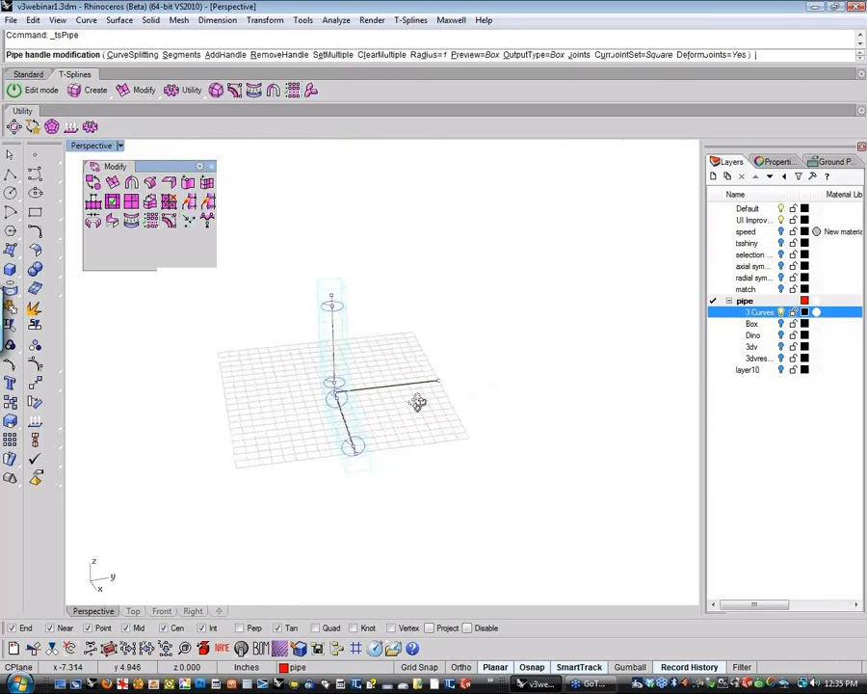
scroll(354, 387, "up", 3)
scroll(354, 387, "up", 4)
key("Escape")
Step: Explode the joined curves and delete the two lines lying on the ground plane
key("ctrl+a")
middle_click(278, 411)
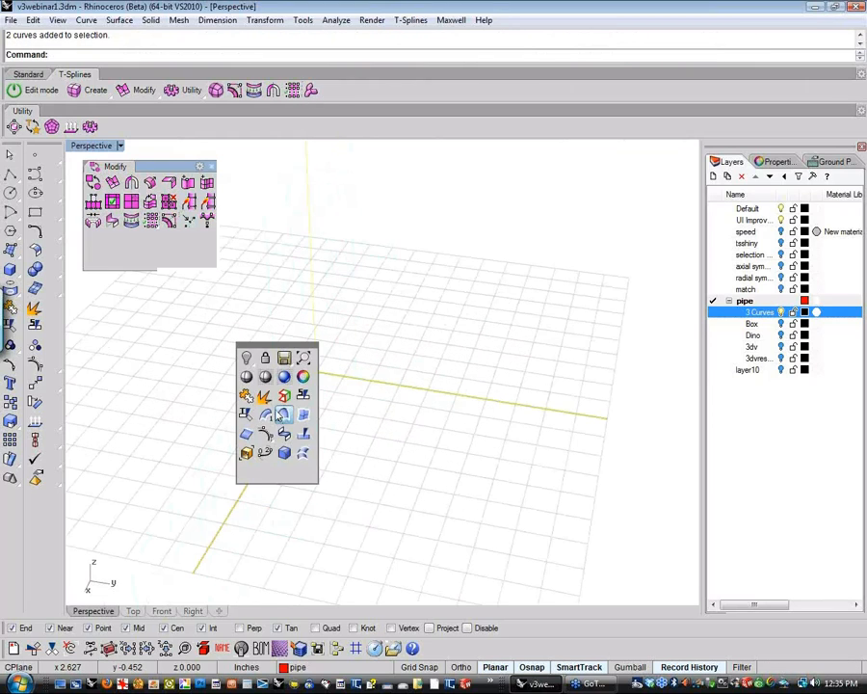
left_click(268, 398)
left_click(356, 378)
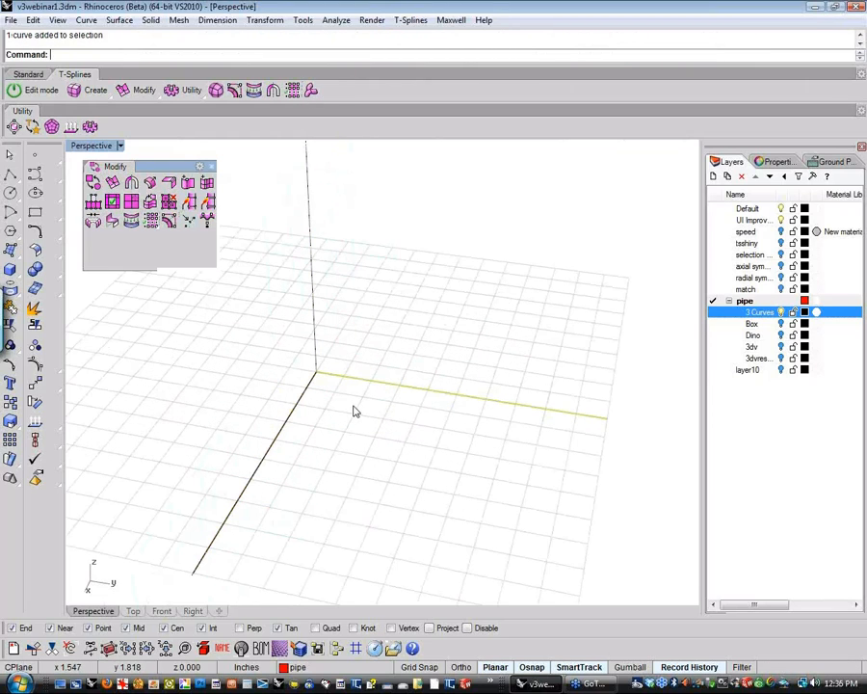
key("Delete")
left_click(297, 402)
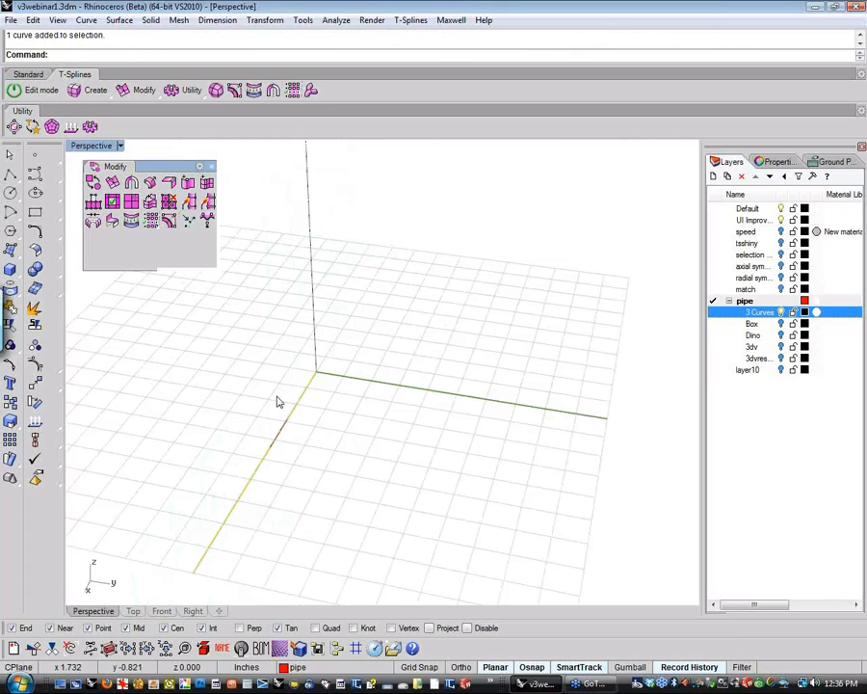
key("Delete")
Step: Draw two single-segment polylines from the origin, one along the X axis and one along the Y axis
left_click(9, 173)
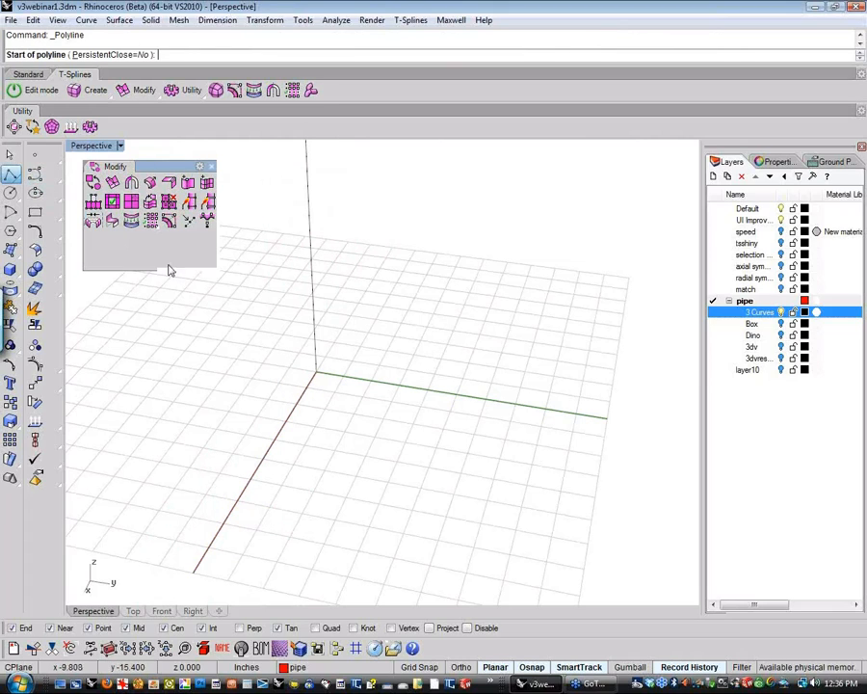
left_click(316, 372)
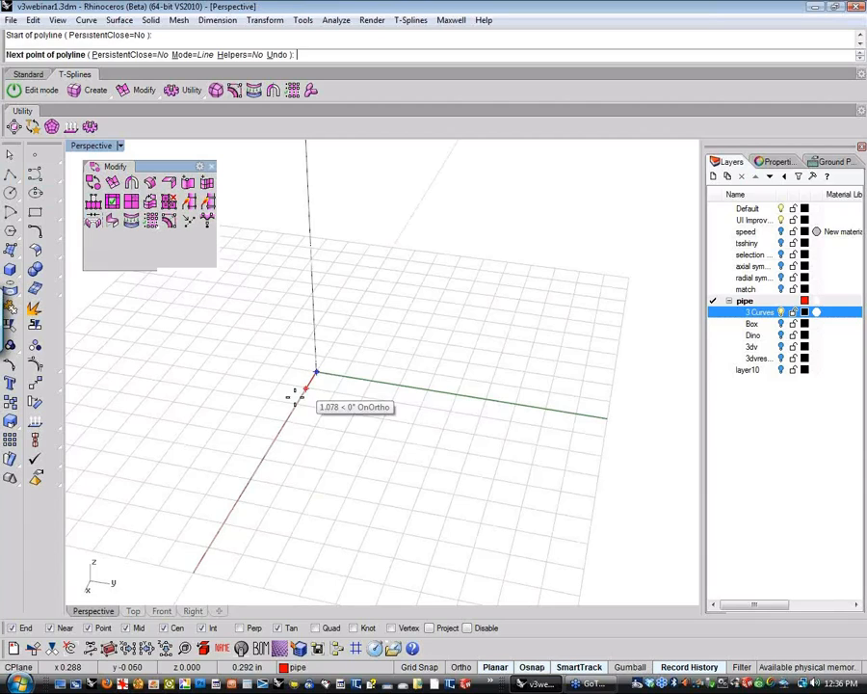
left_click(204, 563)
key("Return")
key("Return")
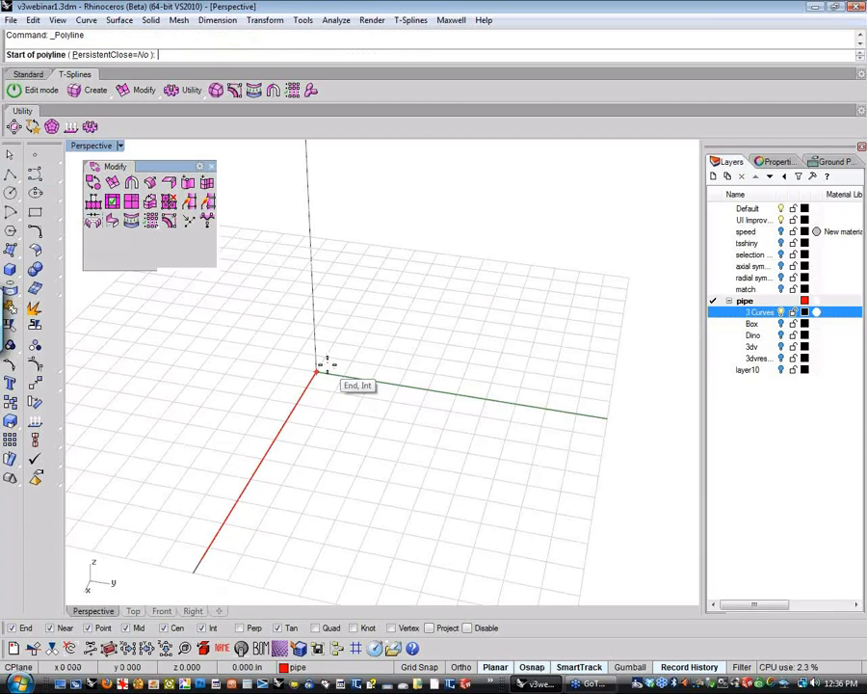
left_click(326, 364)
left_click(535, 430)
key("Return")
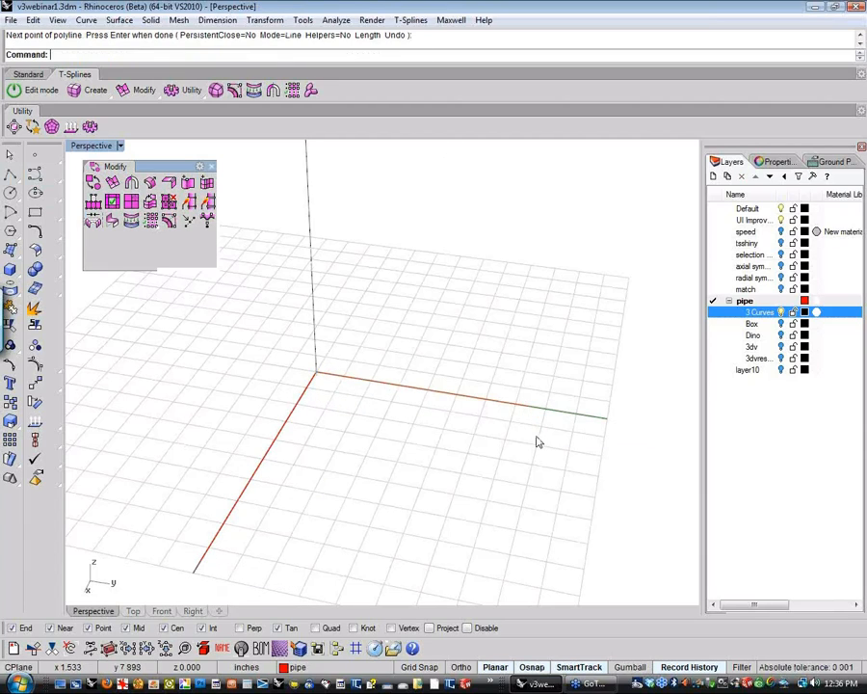
Step: Try the T-Splines Pipe command on the vertical line together with the two newly drawn lines
right_click_drag(535, 439, 483, 443)
left_click_drag(483, 443, 343, 400)
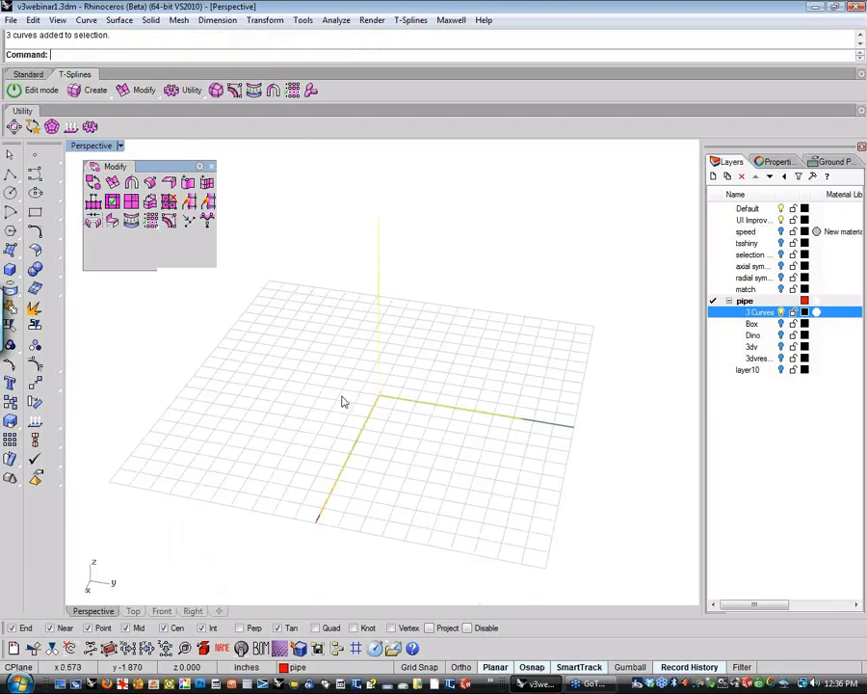
left_click(311, 90)
right_click_drag(285, 285, 394, 281)
right_click_drag(285, 285, 406, 287)
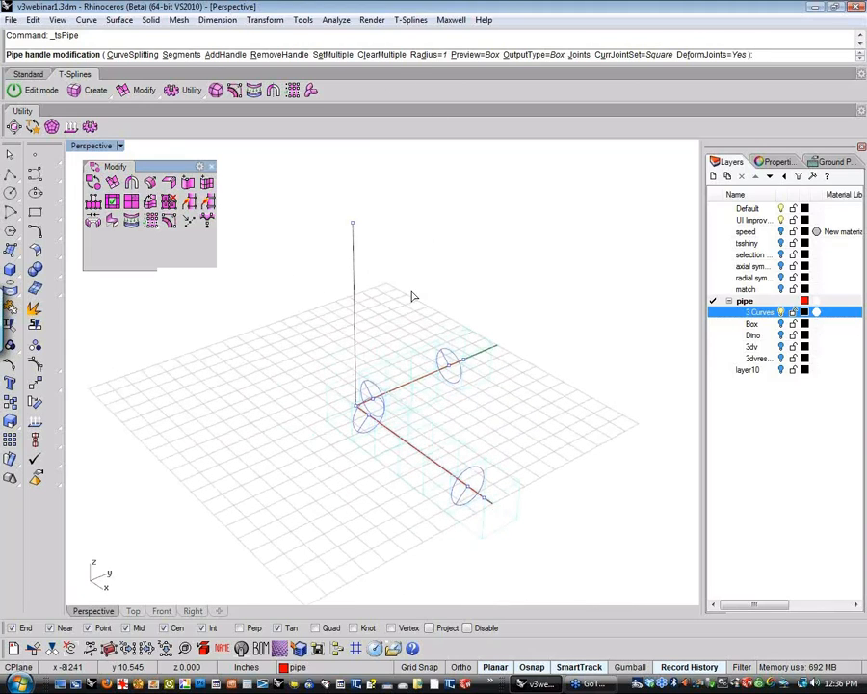
key("Escape")
Step: Delete the vertical line and pipe the two remaining lines with radius 1 and box output
left_click(353, 322)
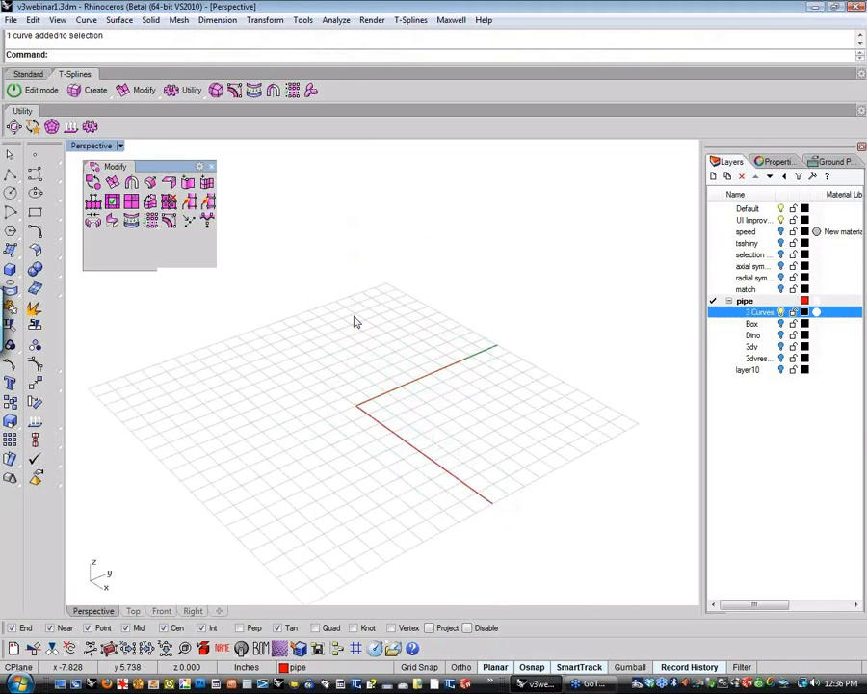
left_click_drag(370, 373, 293, 455)
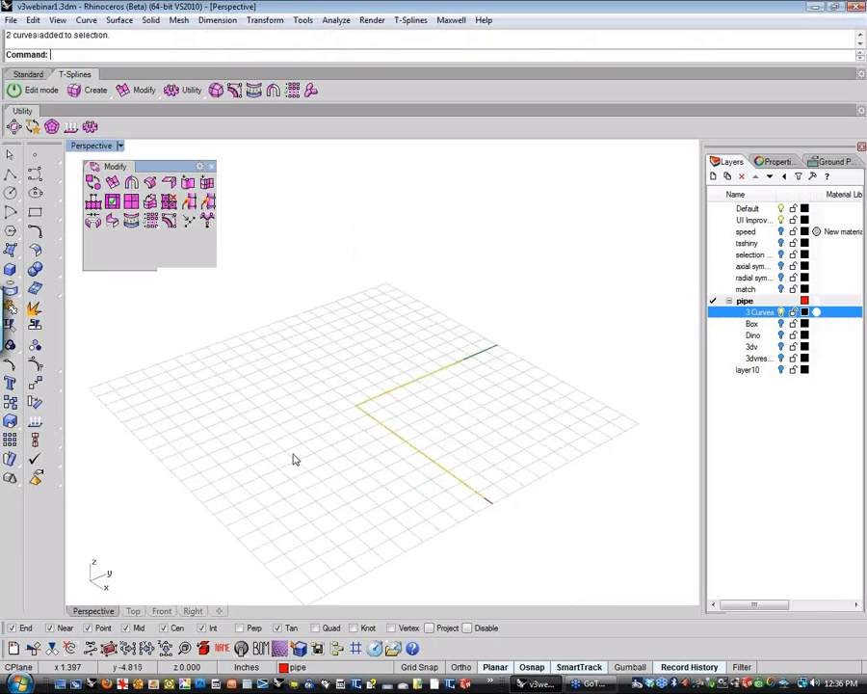
left_click(311, 90)
right_click_drag(399, 353, 214, 374)
key("Return")
scroll(214, 374, "up", 3)
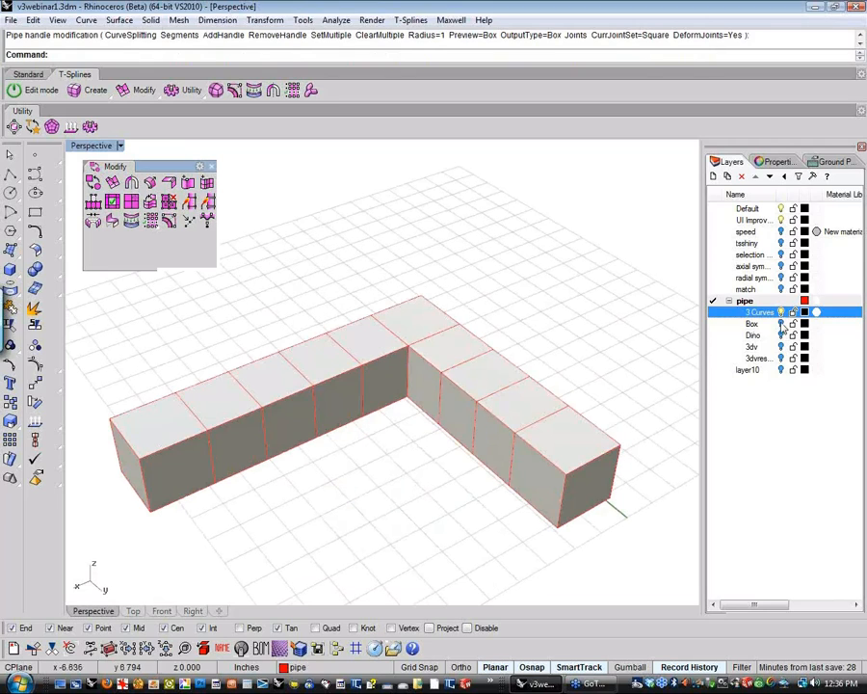
Step: Delete the L-shaped box pipe together with its two source lines
key("Return")
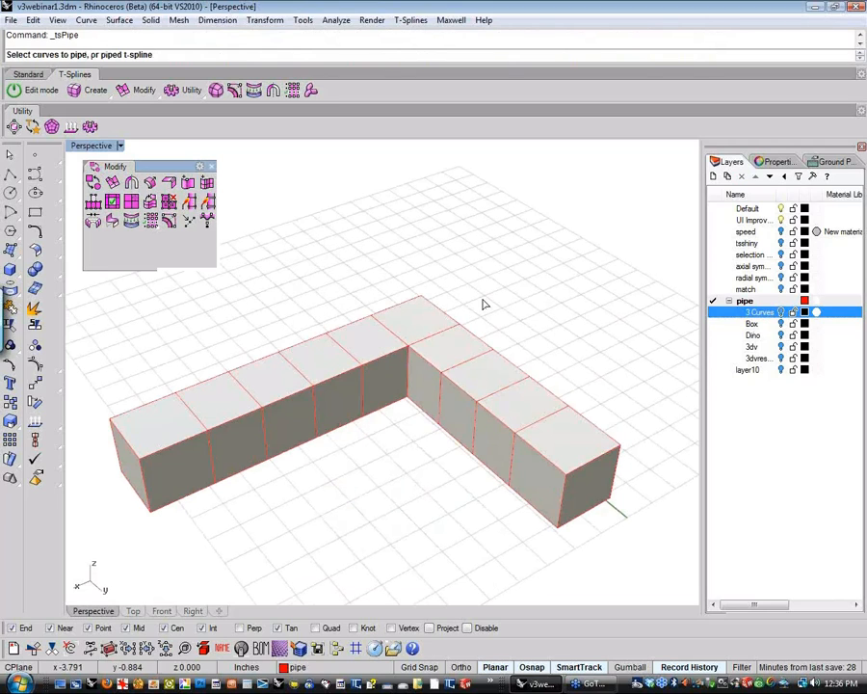
mouse_move(278, 252)
right_mouse_down()
mouse_move(301, 251)
mouse_move(265, 271)
mouse_move(297, 299)
mouse_move(319, 292)
mouse_move(287, 309)
right_mouse_up()
left_click(515, 338)
left_click_drag(537, 290, 406, 372)
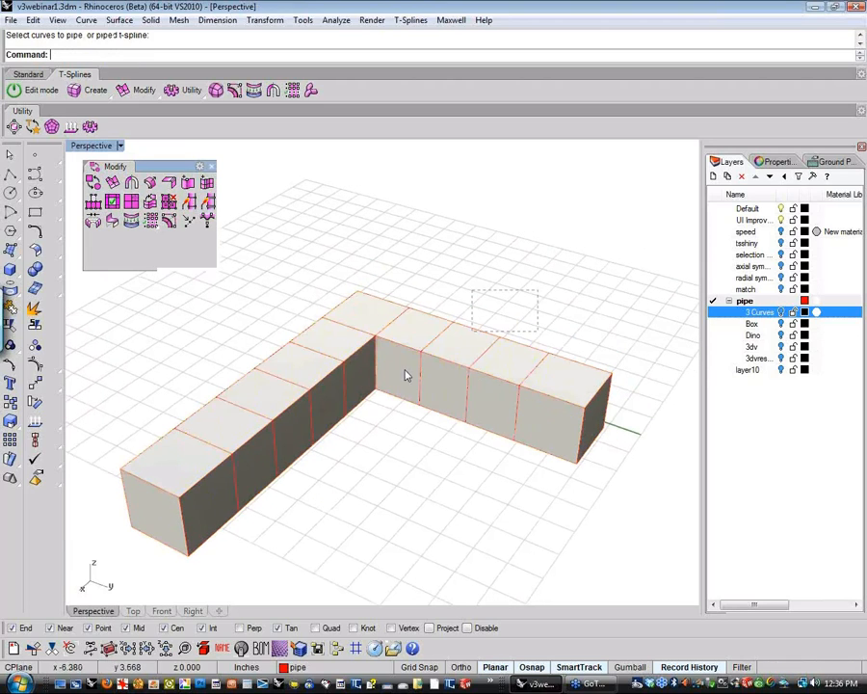
left_click_drag(337, 421, 339, 420)
key("Delete")
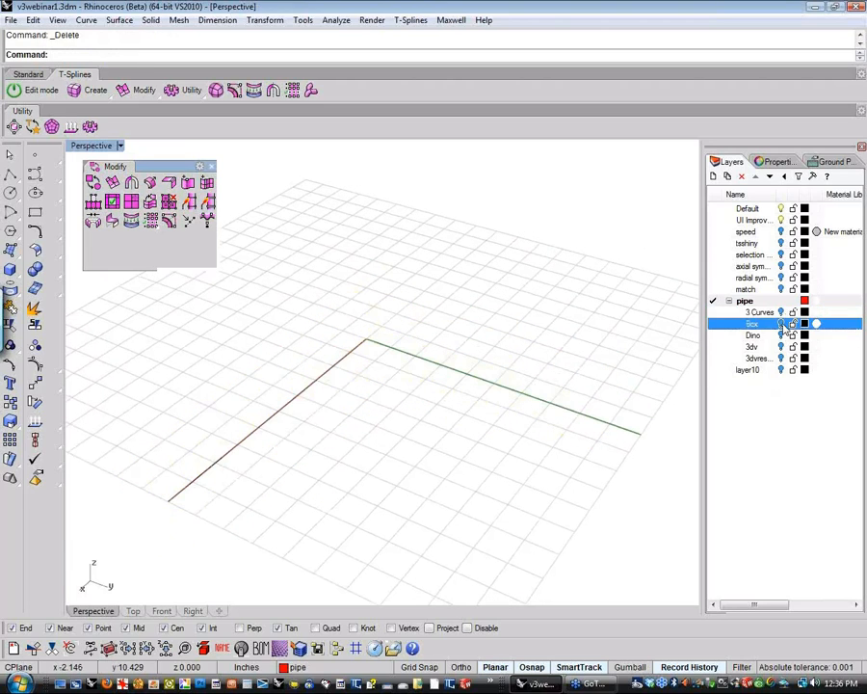
Step: Show the Box layer and pipe all the cube's edge lines with radius 1 and box output
scroll(384, 414, "down", 15)
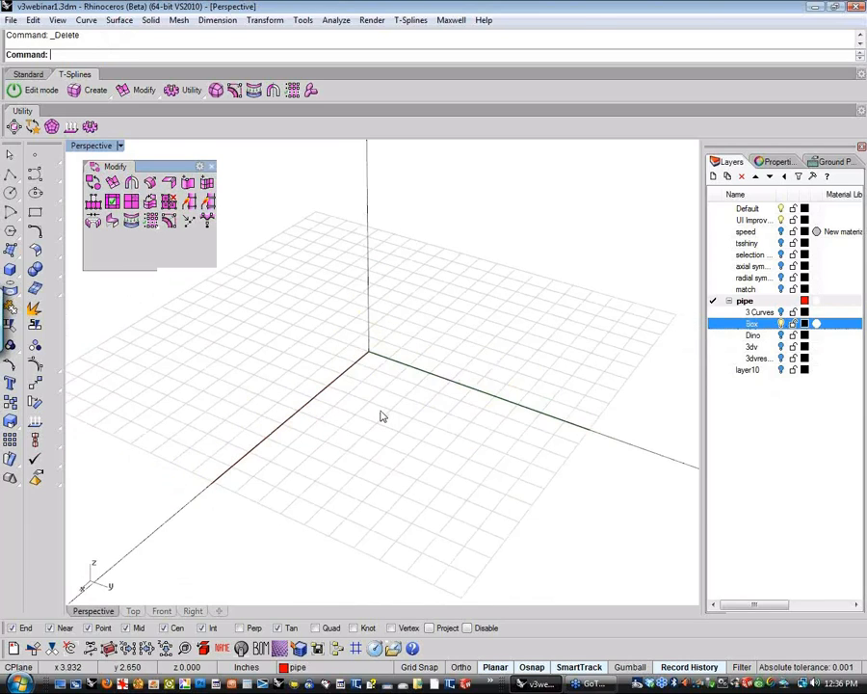
right_click_drag(408, 461, 304, 420, "shift")
scroll(304, 420, "up", 7)
right_click_drag(325, 324, 424, 337, "shift")
scroll(424, 337, "down", 2)
left_click_drag(283, 205, 623, 592)
left_click(311, 90)
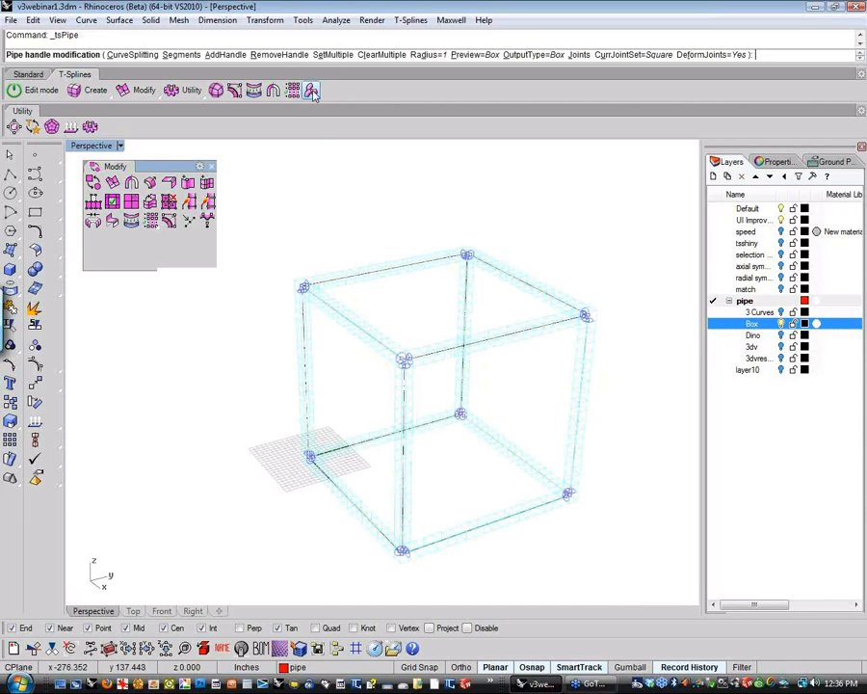
right_click_drag(312, 241, 348, 289)
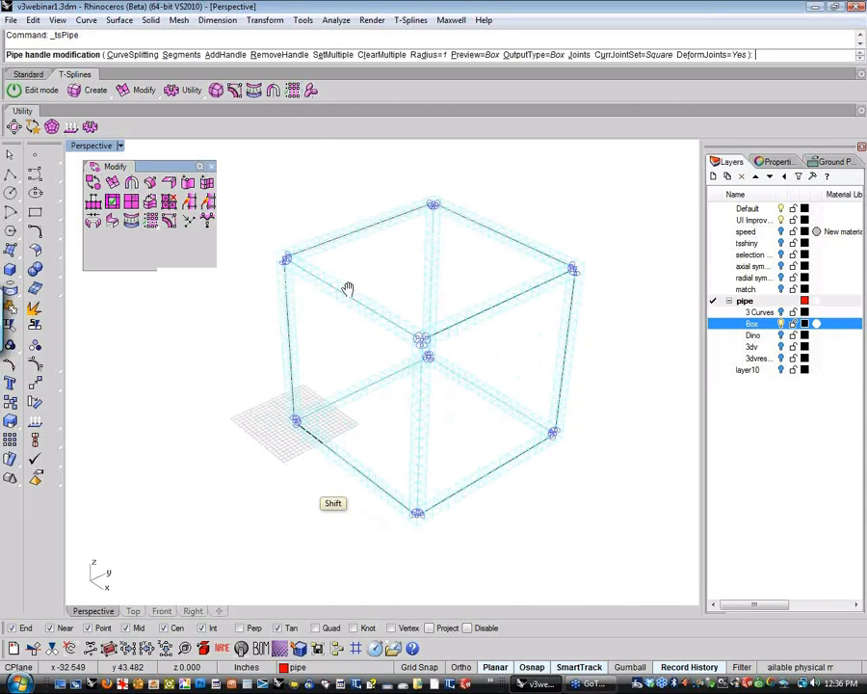
key("Return")
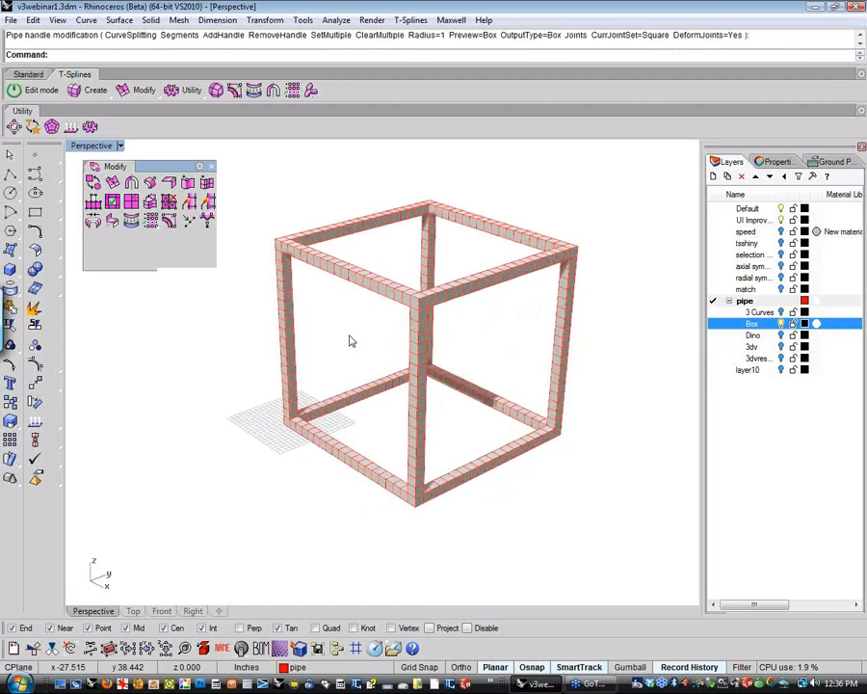
Step: Switch the cube-frame pipe to smooth display and inspect its corner joints in a shaded preview with rendered shadows
mouse_move(351, 337)
right_mouse_down("shift")
mouse_move(326, 353)
mouse_move(372, 381)
right_mouse_up("shift")
key("ctrl+a")
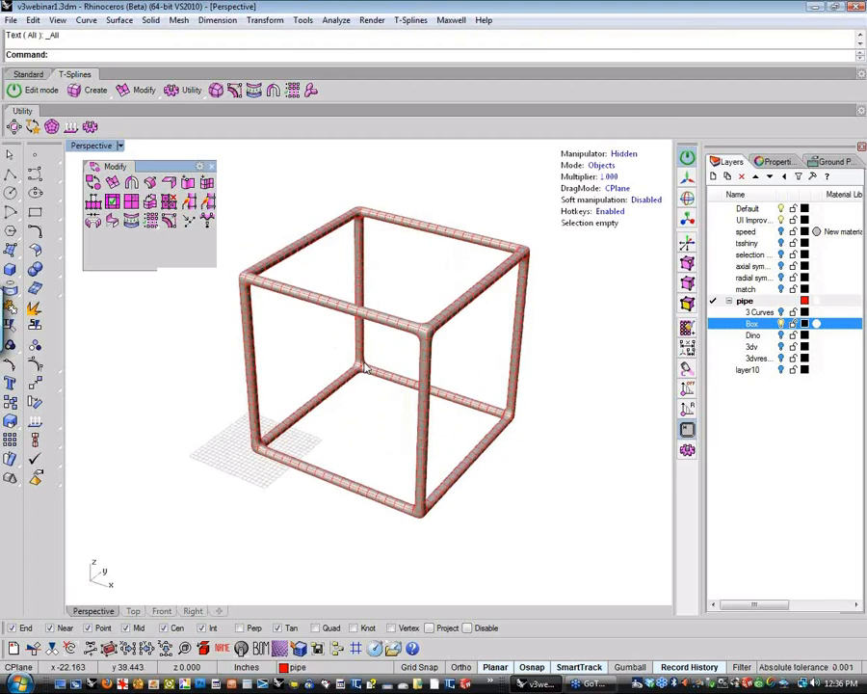
left_click(27, 74)
left_click(487, 90)
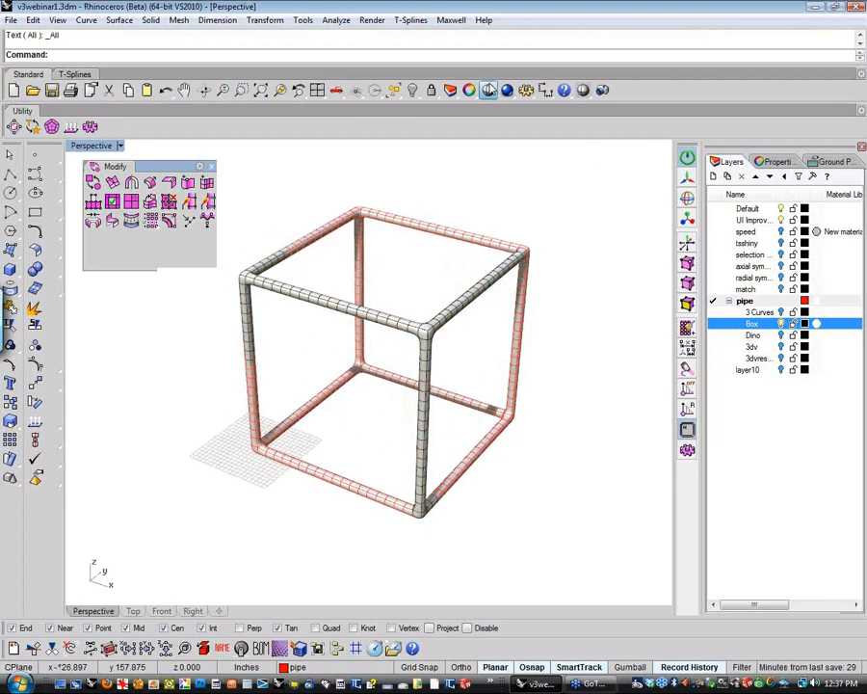
right_click_drag(414, 320, 391, 347)
scroll(391, 349, "up", 5)
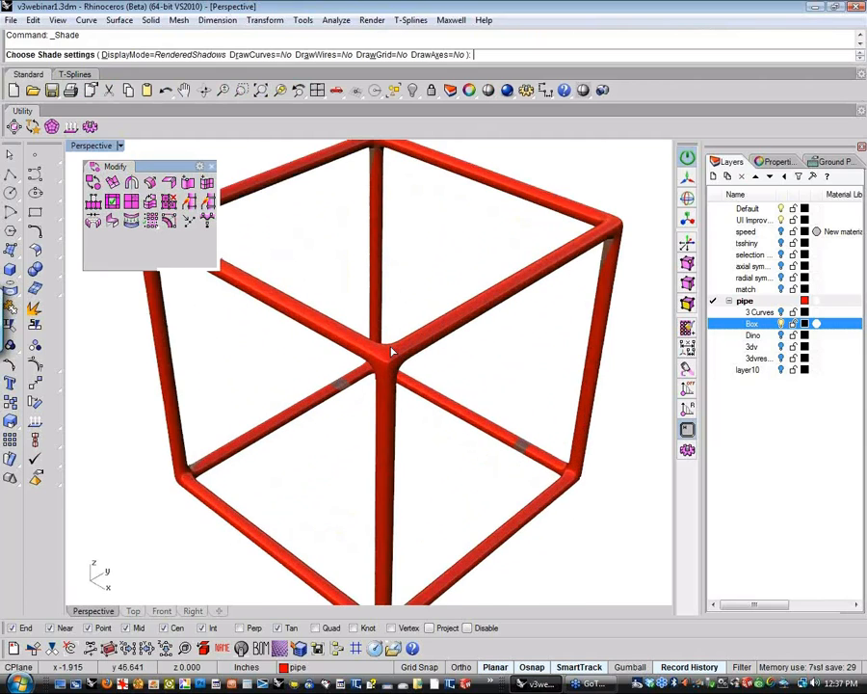
scroll(395, 419, "down", 3)
mouse_move(397, 421)
right_mouse_down()
mouse_move(554, 397)
mouse_move(447, 428)
right_mouse_up()
key("Escape")
mouse_move(368, 446)
right_mouse_down()
mouse_move(351, 474)
mouse_move(355, 464)
mouse_move(358, 485)
mouse_move(345, 483)
right_mouse_up()
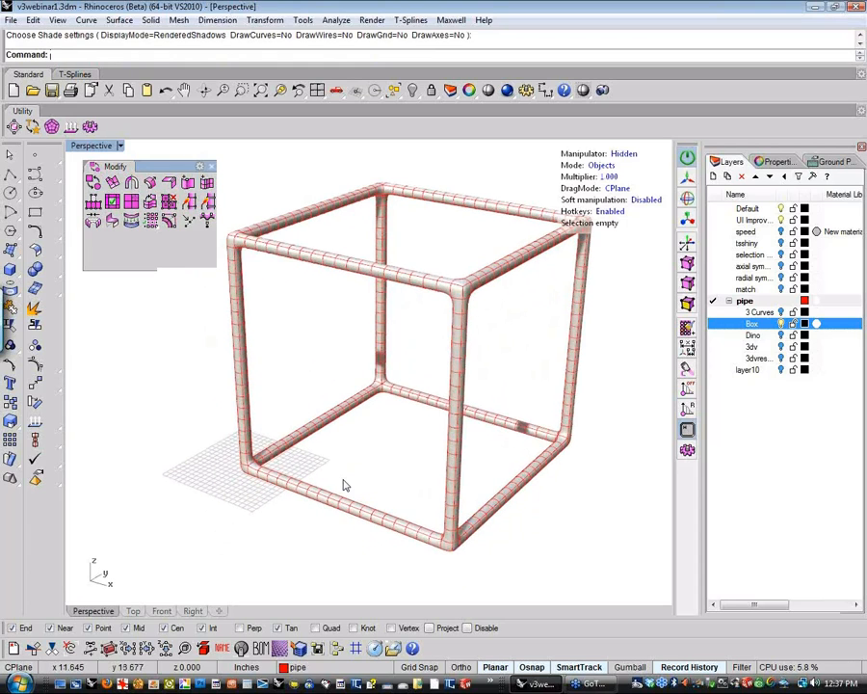
Step: Reopen the cube-frame pipe for editing, set its default radius to 3, and display the result smooth
left_click(309, 222)
left_click(79, 75)
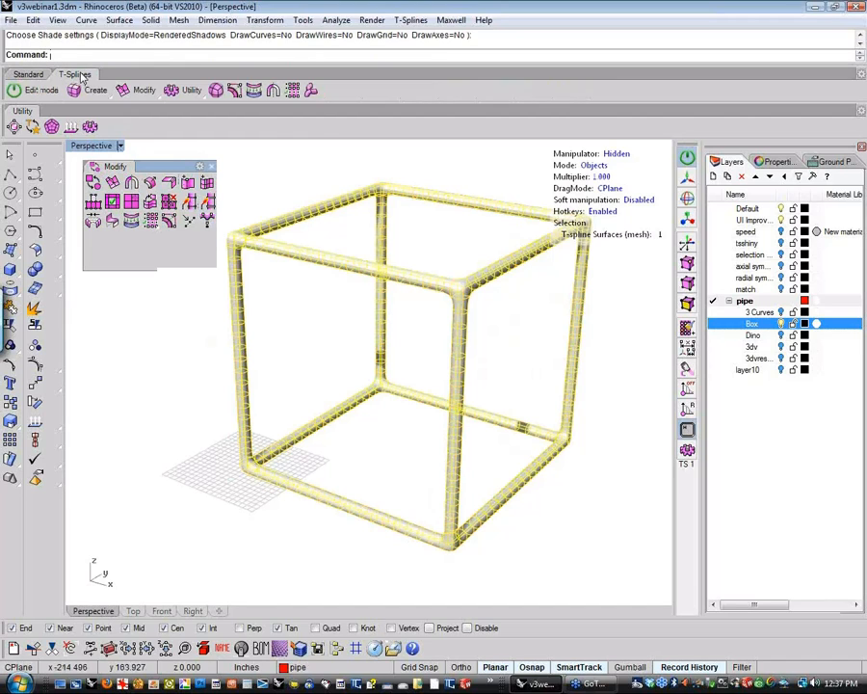
left_click(311, 90)
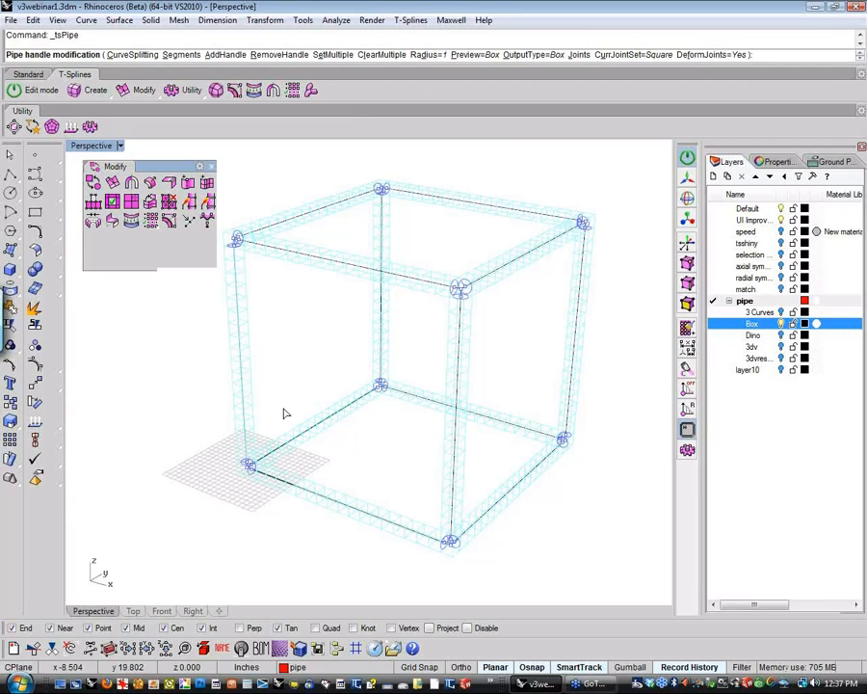
left_click(445, 55)
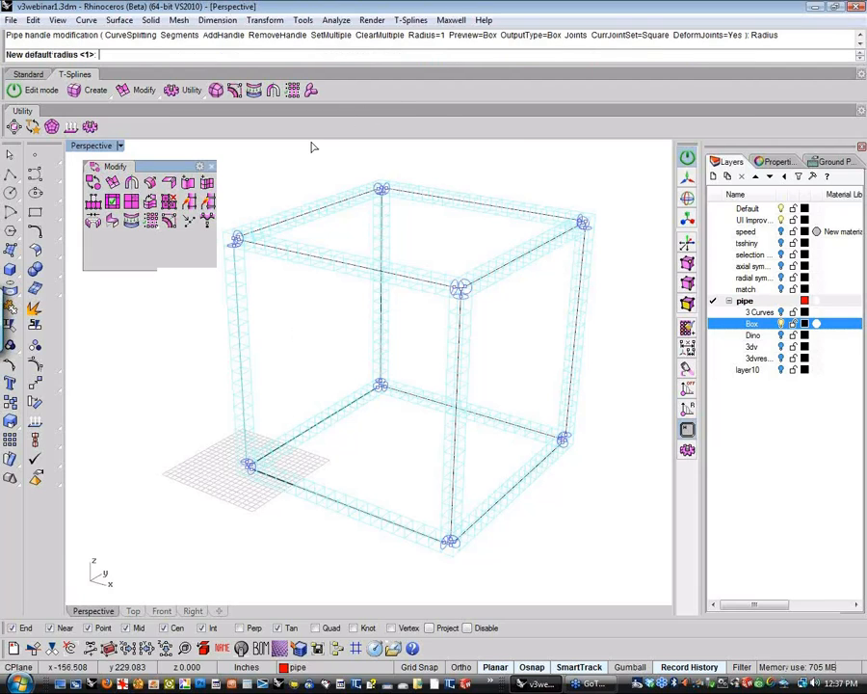
type("3")
key("Return")
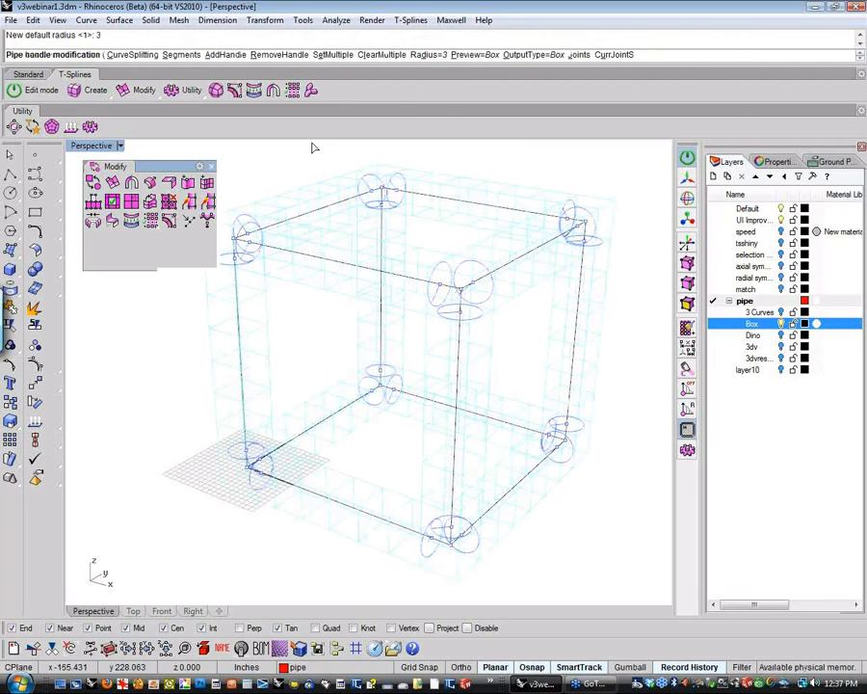
mouse_move(438, 294)
right_mouse_down()
mouse_move(426, 294)
mouse_move(394, 329)
mouse_move(347, 341)
mouse_move(355, 335)
mouse_move(347, 347)
mouse_move(333, 337)
mouse_move(330, 389)
right_mouse_up()
key("Return")
key("Tab")
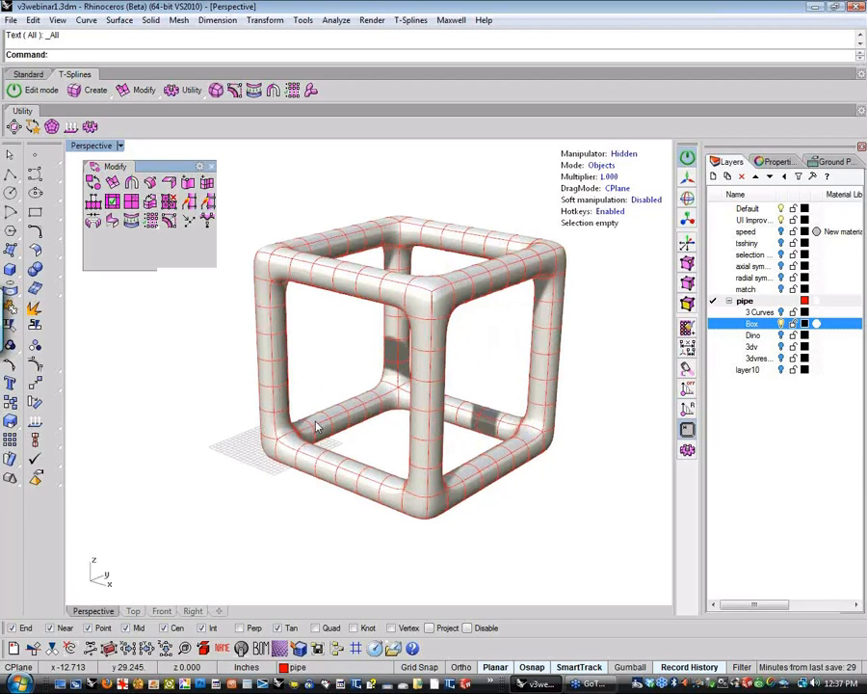
Step: Move the curve along the cube's lower front edge inward with the translate manipulator to update the pipe
left_click_drag(232, 409, 471, 549)
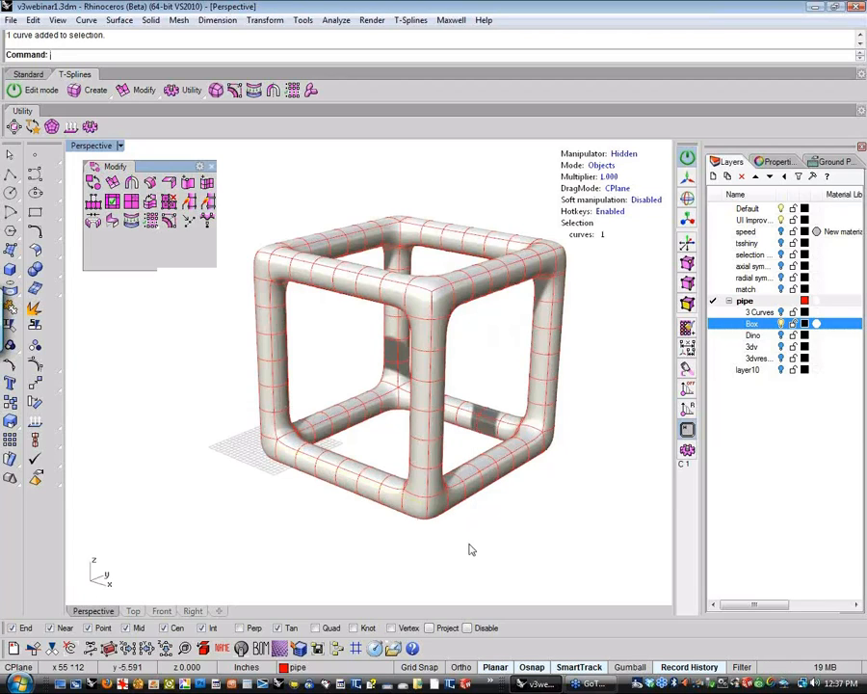
key("w")
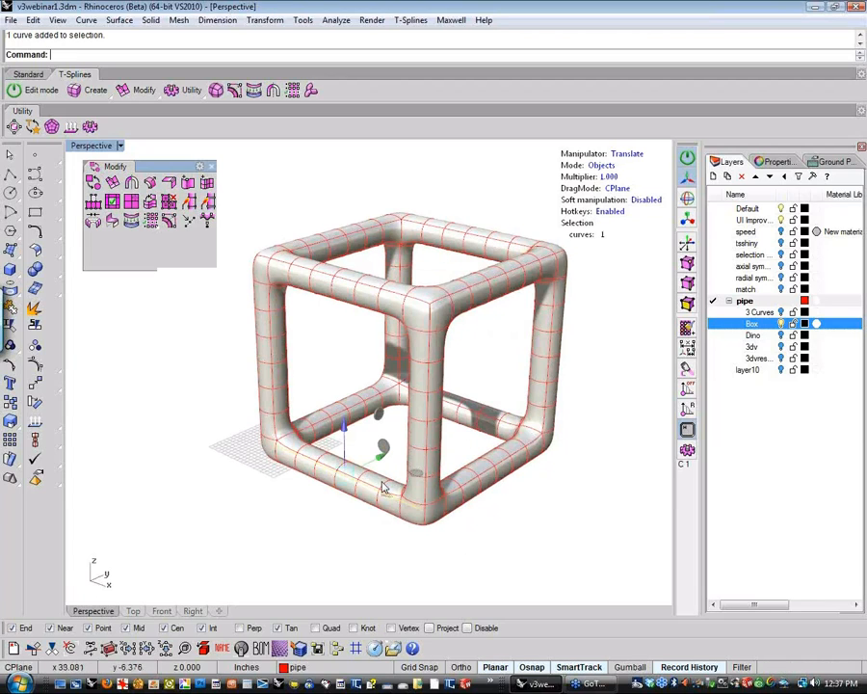
left_click_drag(383, 455, 424, 442)
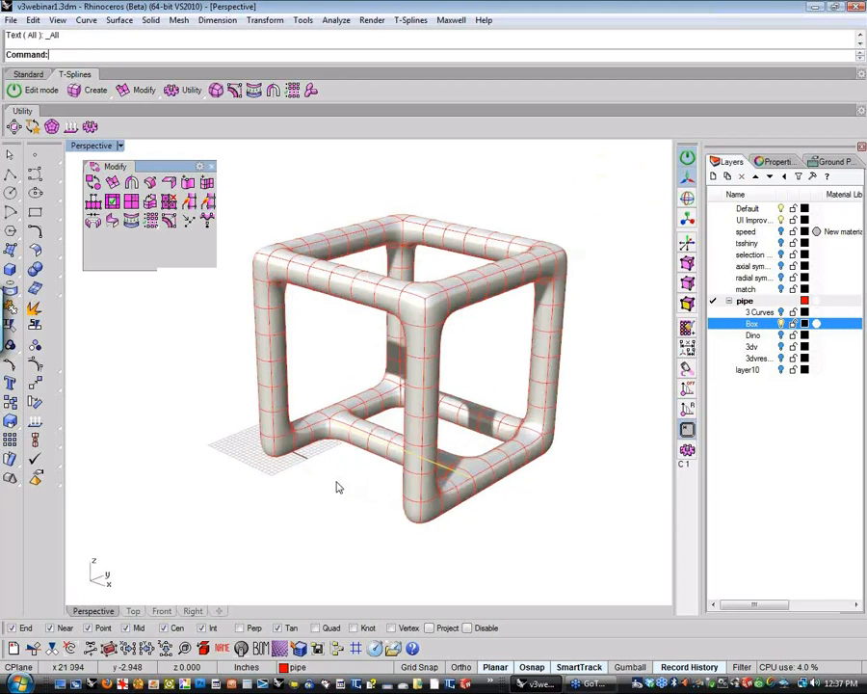
mouse_move(339, 486)
right_mouse_down()
mouse_move(352, 506)
mouse_move(345, 494)
right_mouse_up()
Step: Move the same edge curve outward, clear of the cube, and switch the pipe to vertex editing
left_click_drag(424, 433, 325, 511)
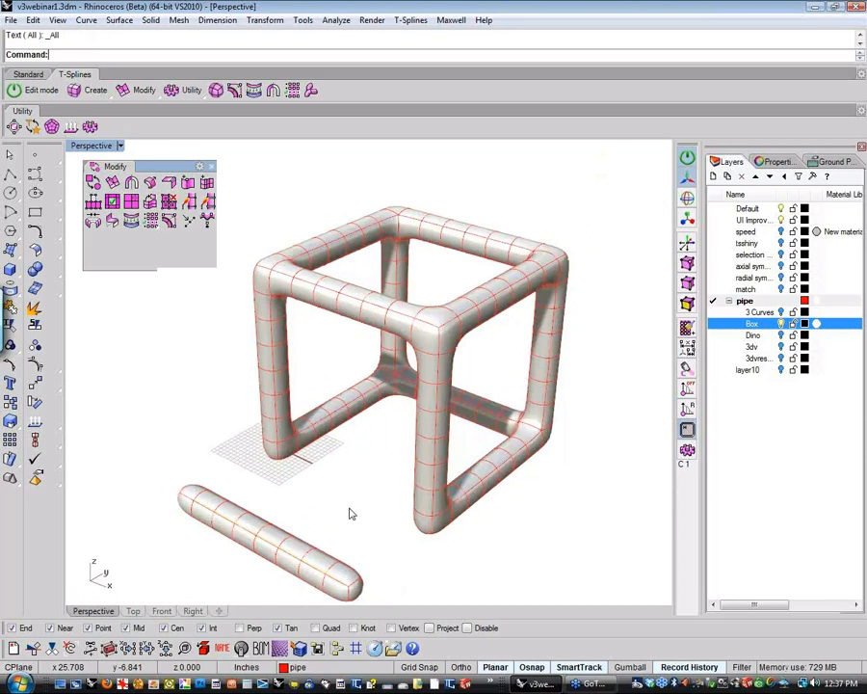
right_click_drag(350, 509, 392, 500)
left_click(392, 500)
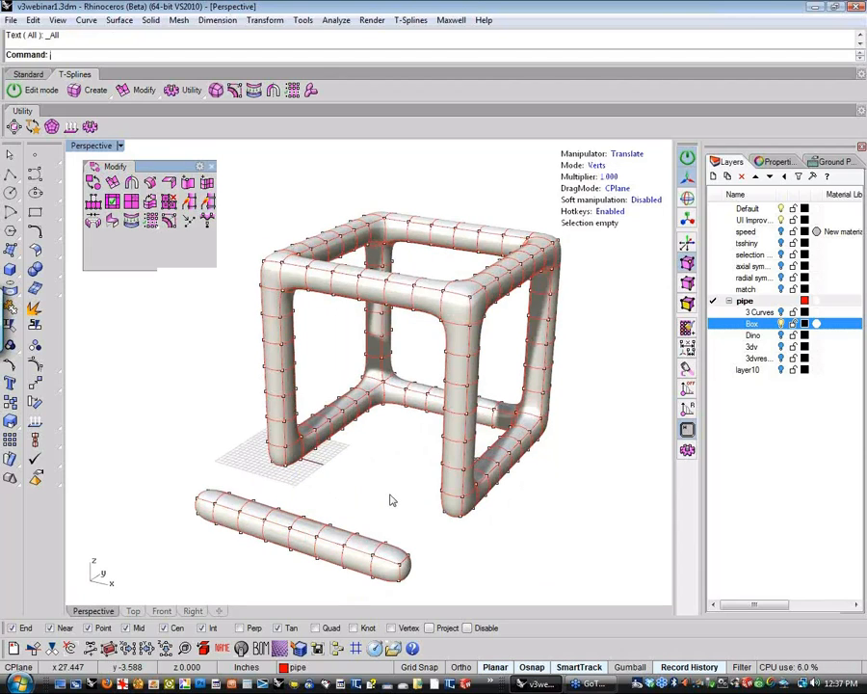
mouse_move(392, 499)
right_mouse_down()
mouse_move(391, 489)
mouse_move(356, 484)
mouse_move(373, 455)
mouse_move(367, 463)
right_mouse_up()
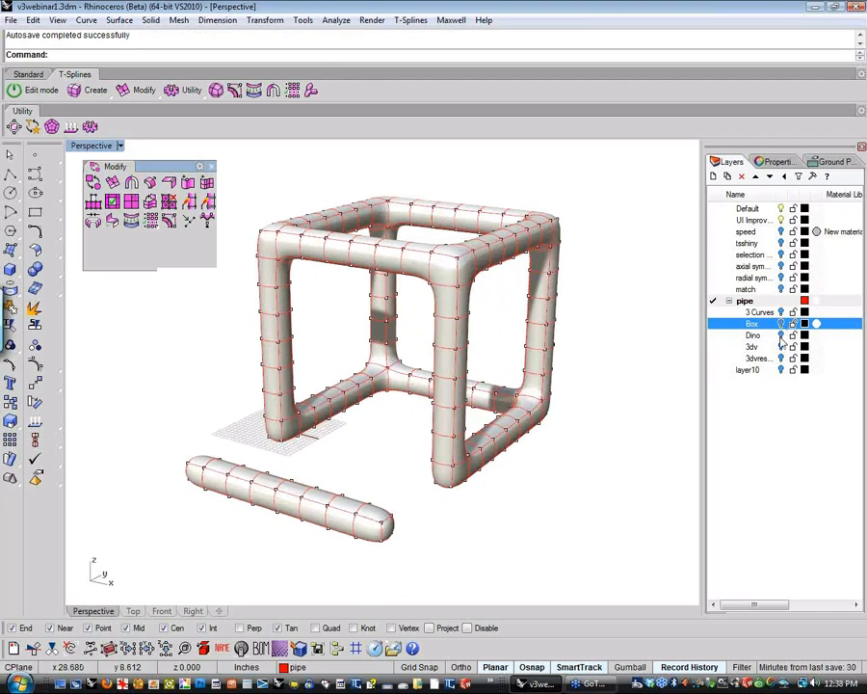
Step: Show the Dino layer in place of Box and delete the cube-frame pipe
left_click(780, 335)
right_click_drag(593, 429, 524, 464)
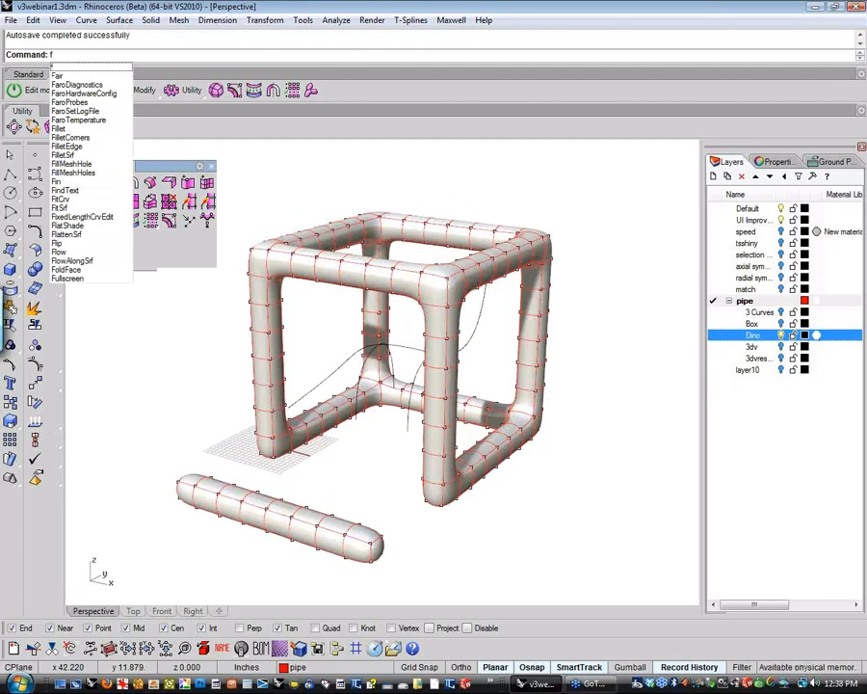
type("ff")
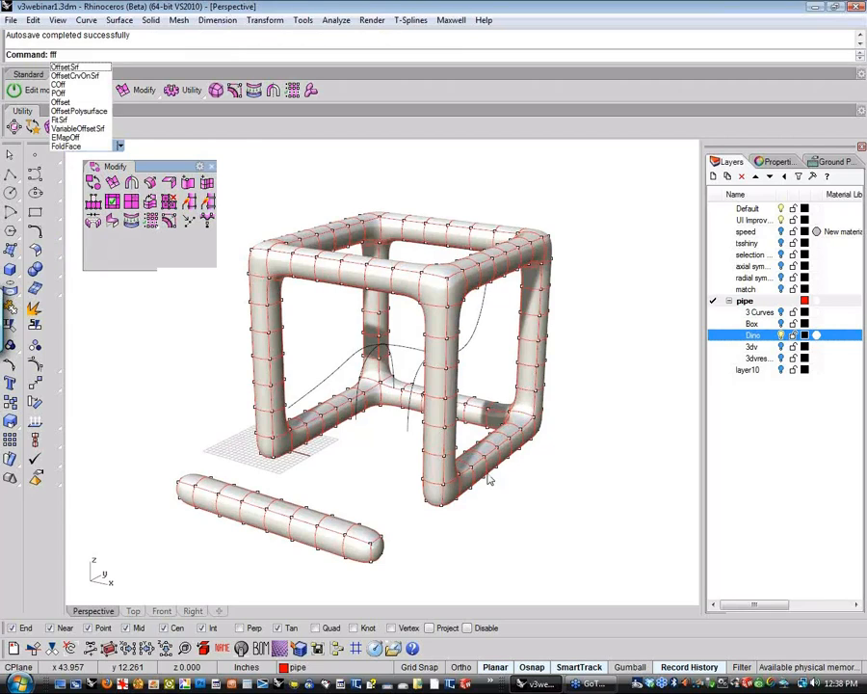
right_click_drag(489, 475, 492, 511)
key("Escape")
right_click(523, 509)
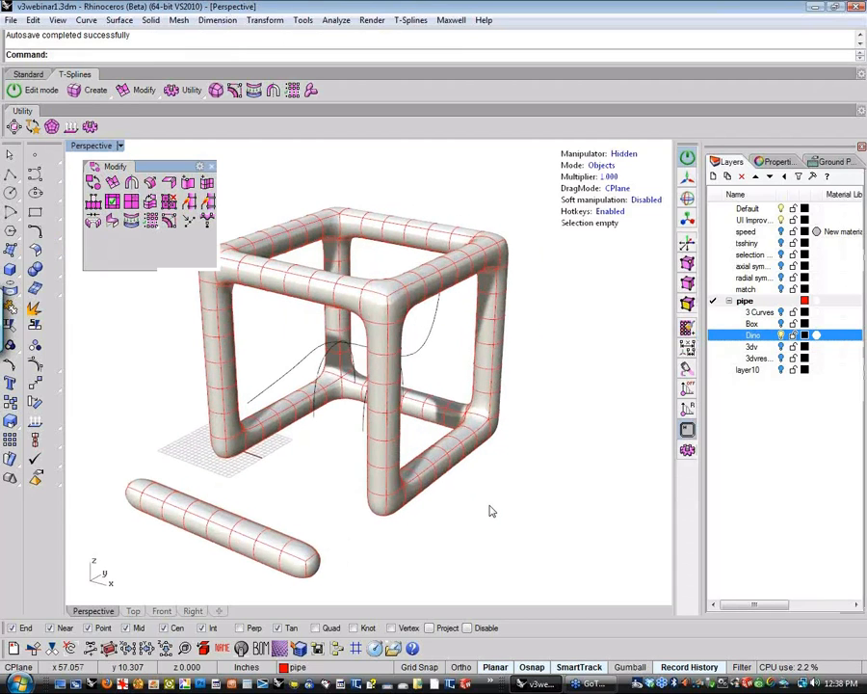
left_click(438, 478)
key("Delete")
Step: Select the six dinosaur curves, check their control points, and turn the points off
right_click_drag(378, 337, 384, 370)
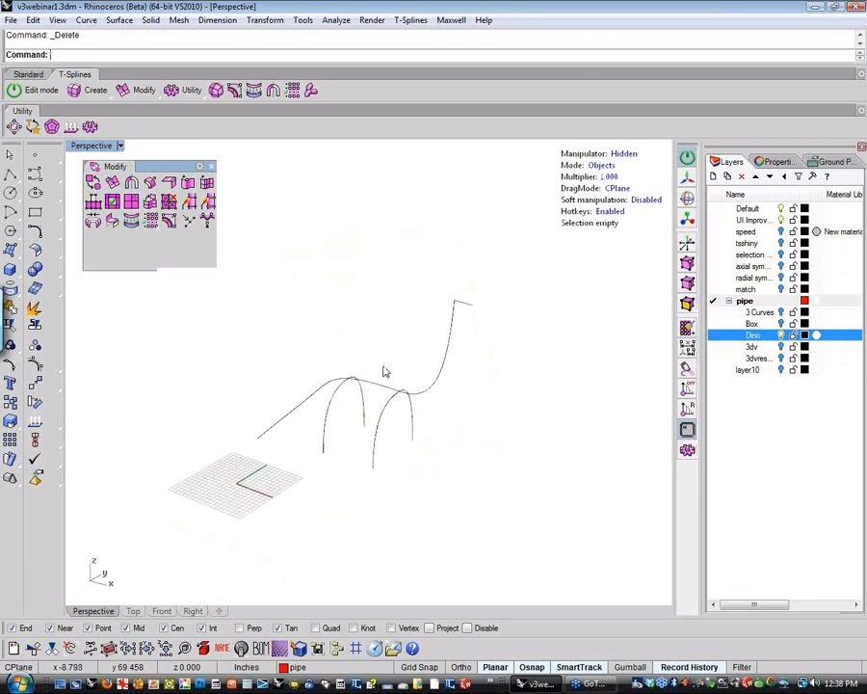
scroll(382, 370, "up", 6)
left_click_drag(588, 264, 470, 384)
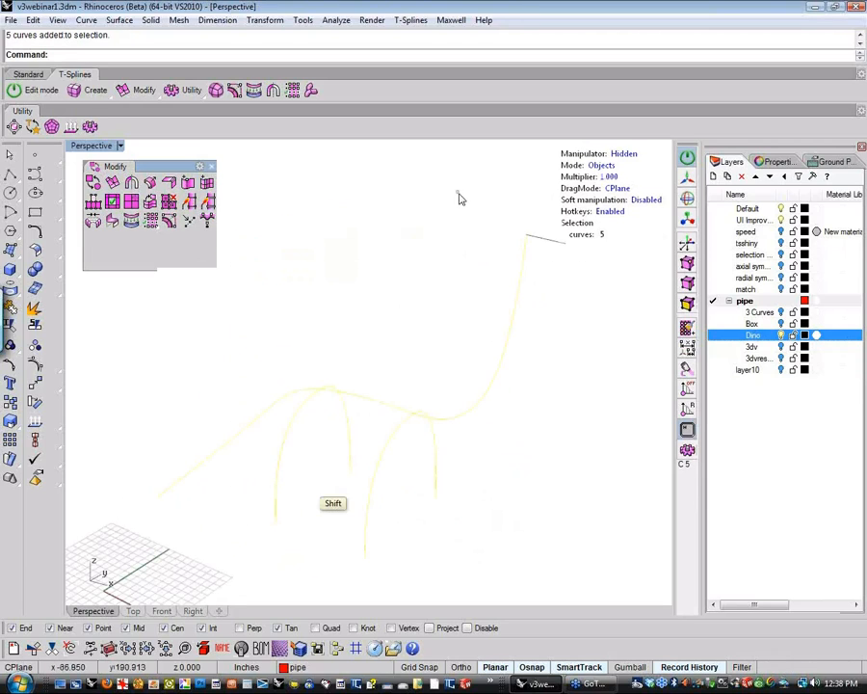
left_click(461, 420, "shift")
scroll(384, 483, "down", 4)
right_click_drag(384, 483, 437, 497)
middle_click(437, 497)
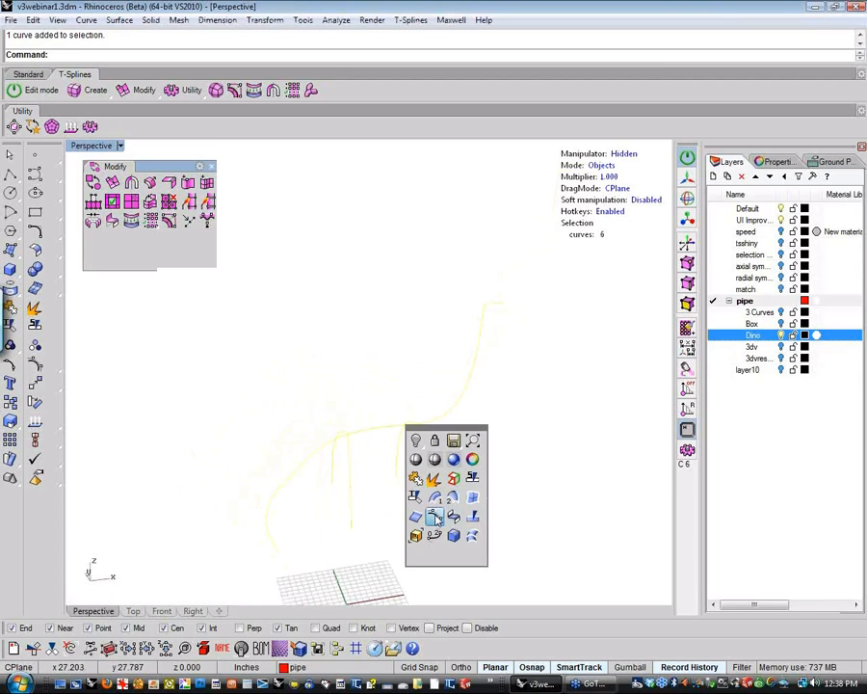
left_click(446, 501)
right_click_drag(321, 489, 345, 497)
middle_click(345, 496)
right_click(345, 495)
scroll(257, 351, "down", 4)
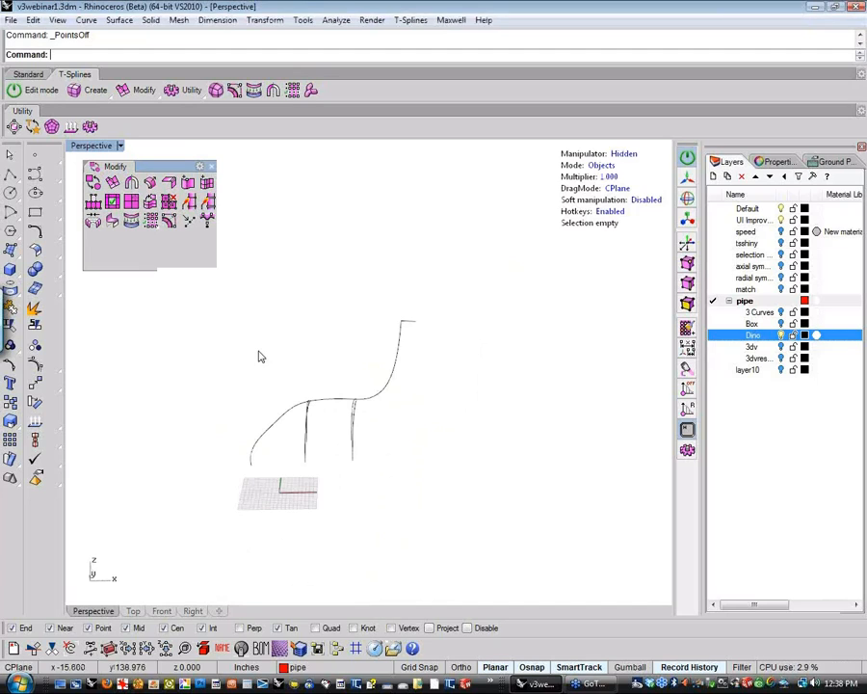
Step: Pipe the six dinosaur curves with radius 3 and smooth output
left_click_drag(210, 309, 495, 514)
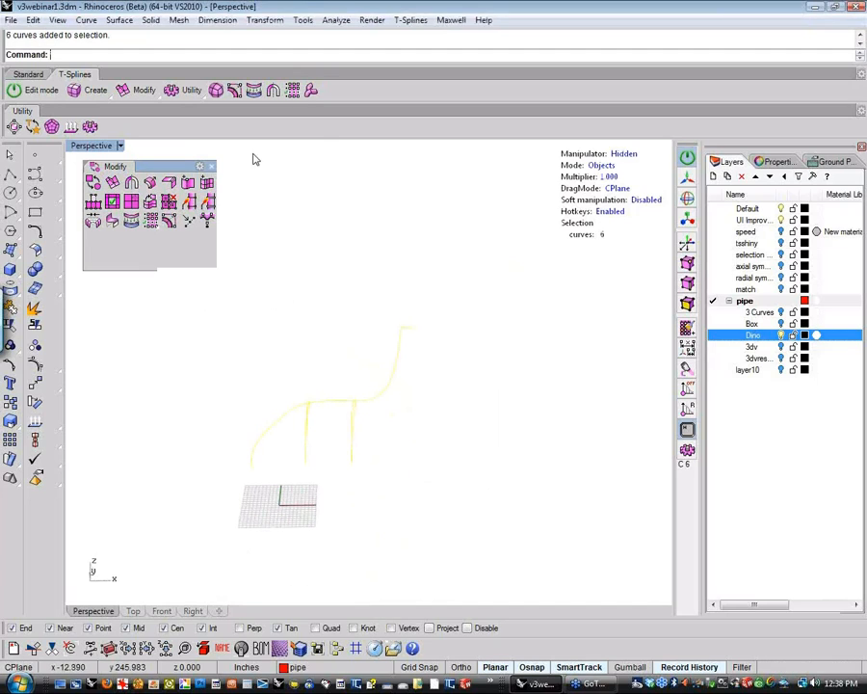
left_click(310, 89)
scroll(354, 324, "up", 5)
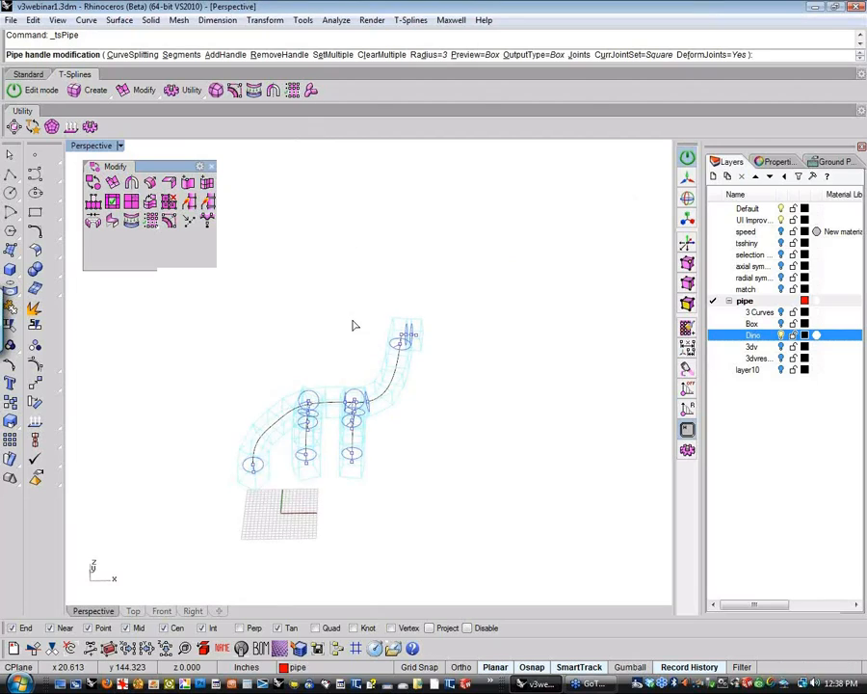
right_click_drag(362, 305, 391, 263, "shift")
left_click(532, 53)
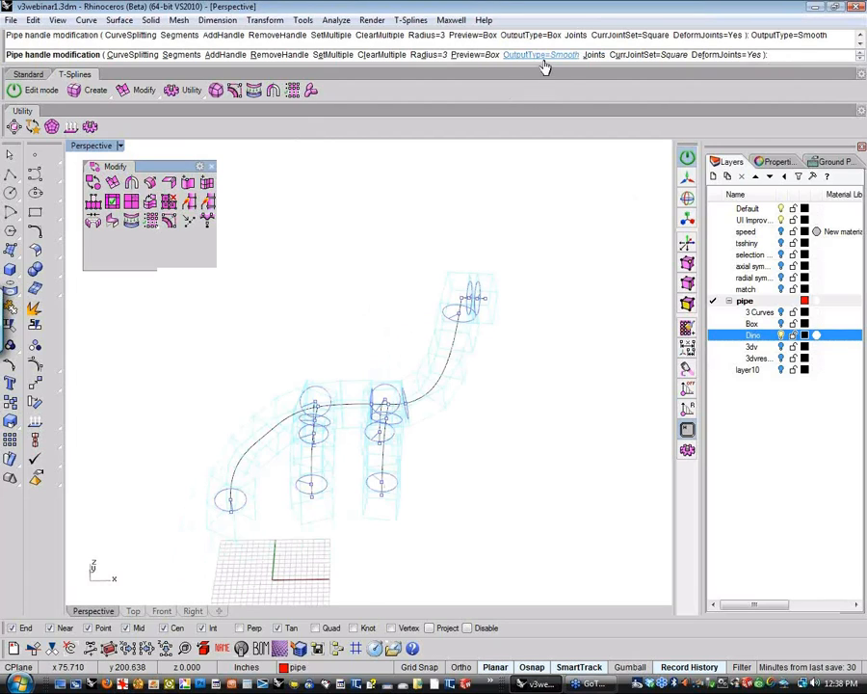
right_click_drag(405, 287, 267, 461)
right_click(389, 314)
scroll(267, 461, "up", 6)
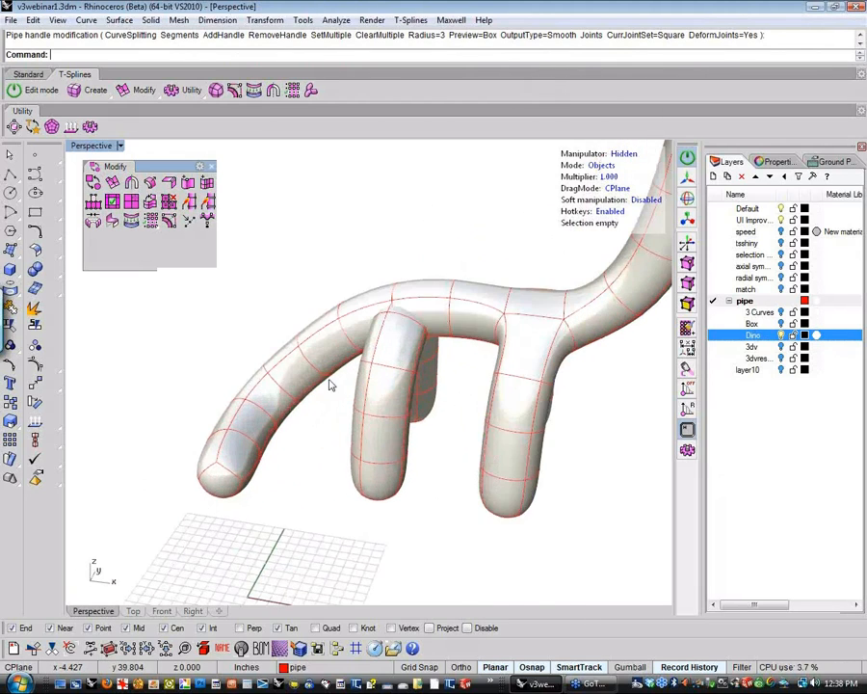
right_click_drag(406, 363, 385, 336)
Step: Reopen the dinosaur pipe for editing, show its curve splitting options, and examine the joints where legs, tail and neck meet
left_click(488, 285)
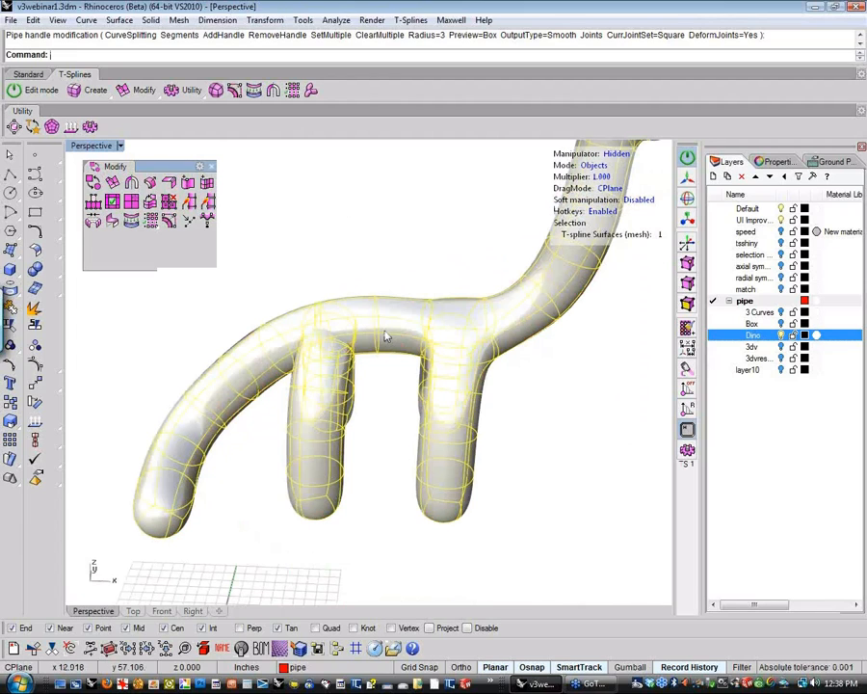
left_click(310, 90)
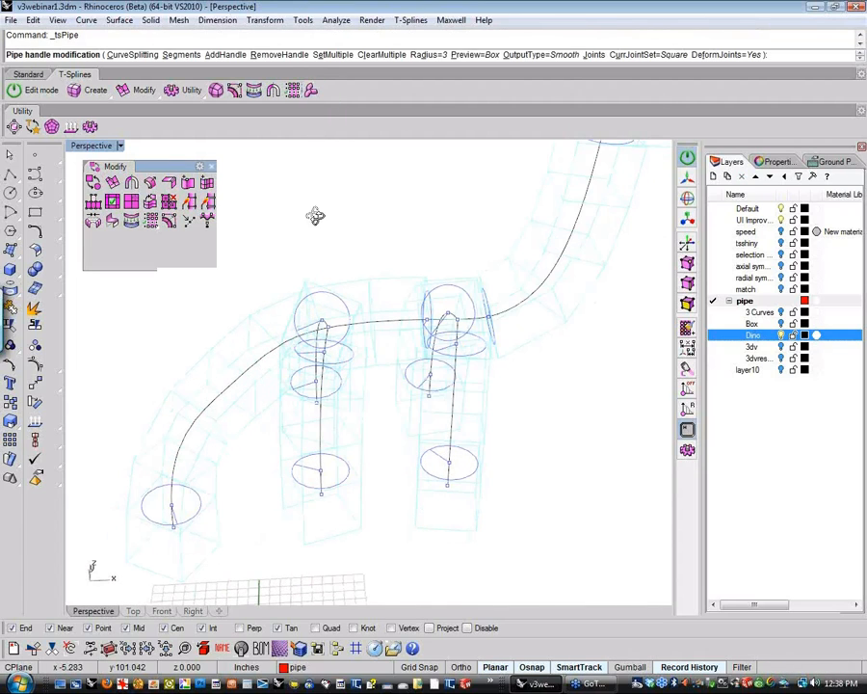
left_click(129, 54)
right_click_drag(265, 280, 304, 295)
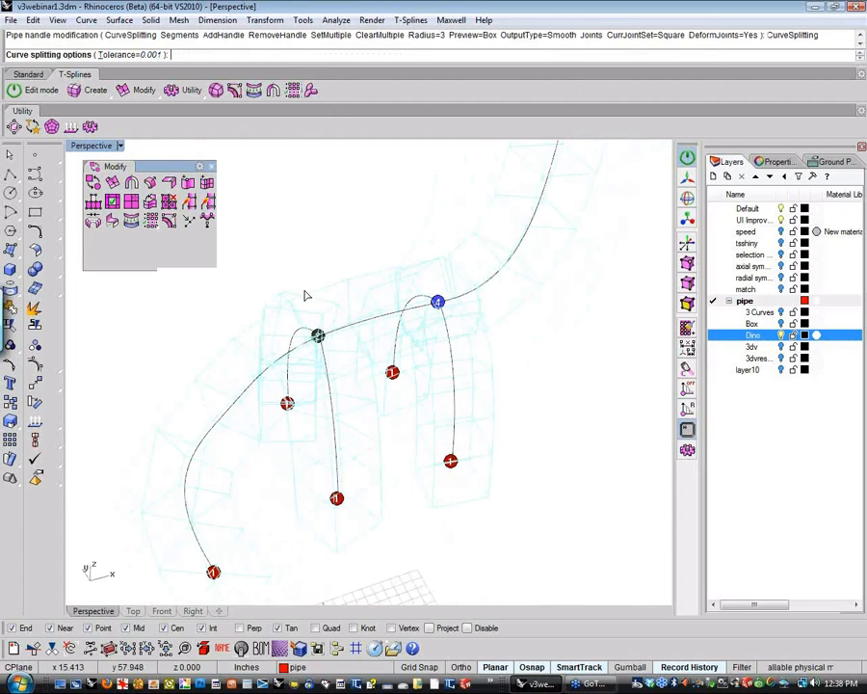
right_click_drag(344, 364, 360, 341)
right_click_drag(343, 478, 389, 445, "shift")
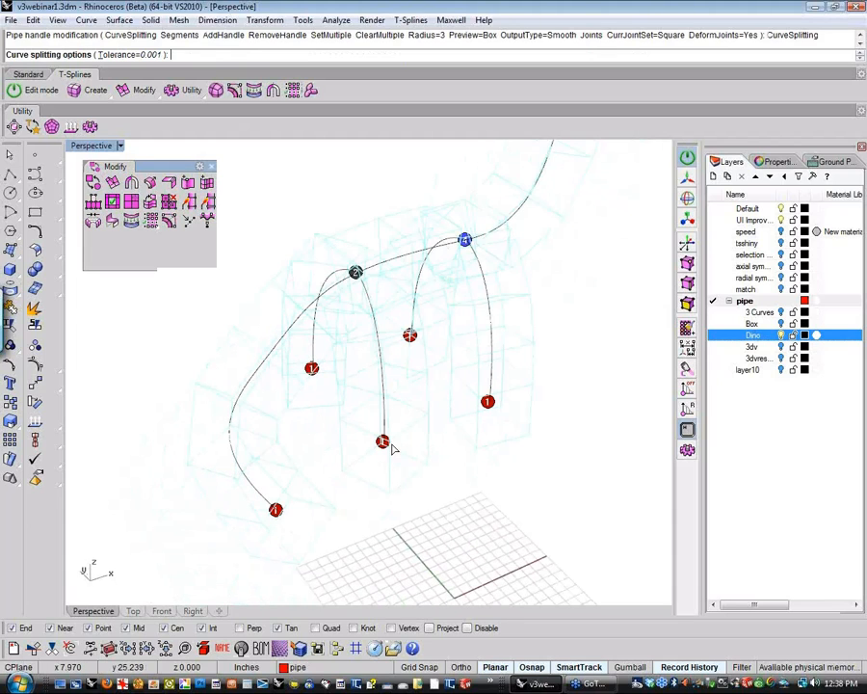
right_click_drag(286, 453, 416, 400)
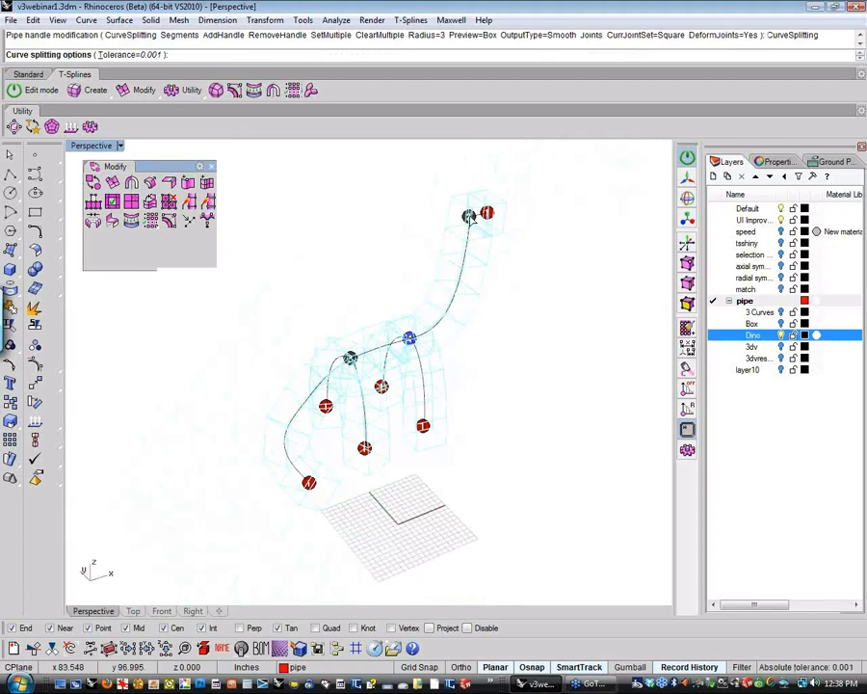
scroll(421, 336, "up", 10)
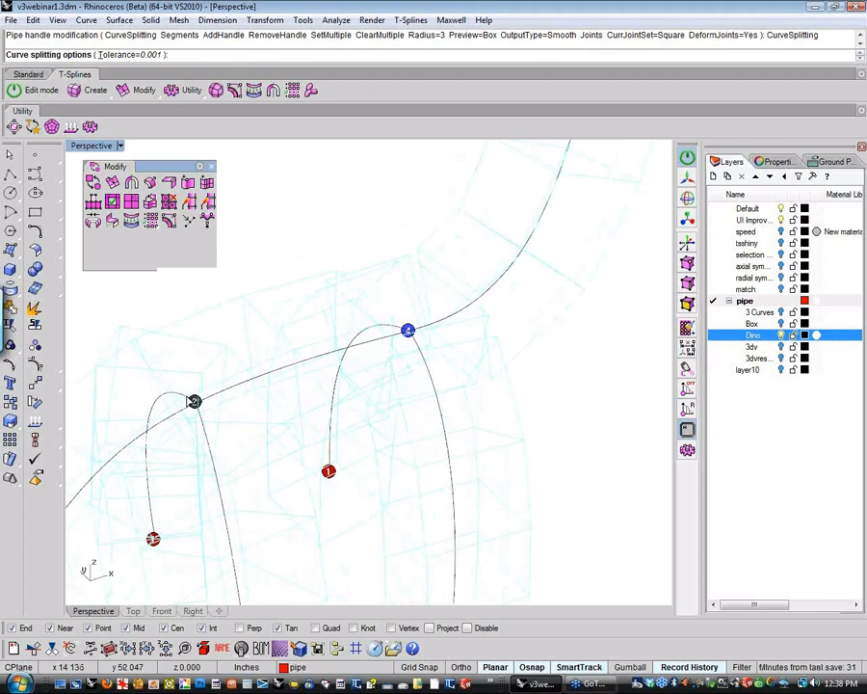
scroll(247, 305, "down", 4)
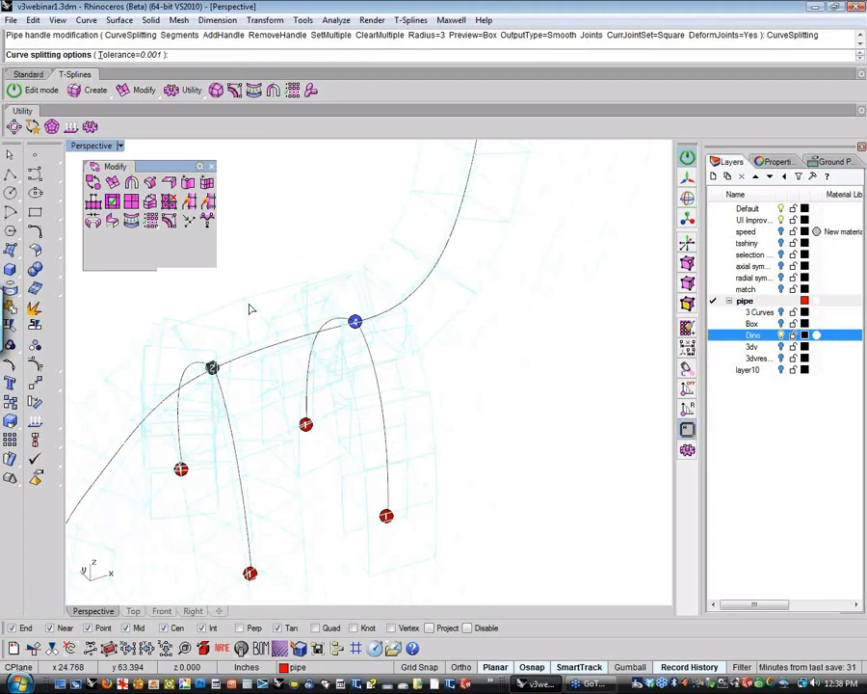
right_click_drag(246, 304, 305, 266, "shift")
Step: Set the dinosaur pipe's curve splitting tolerance to 0.01 and return to the pipe options
left_click(129, 55)
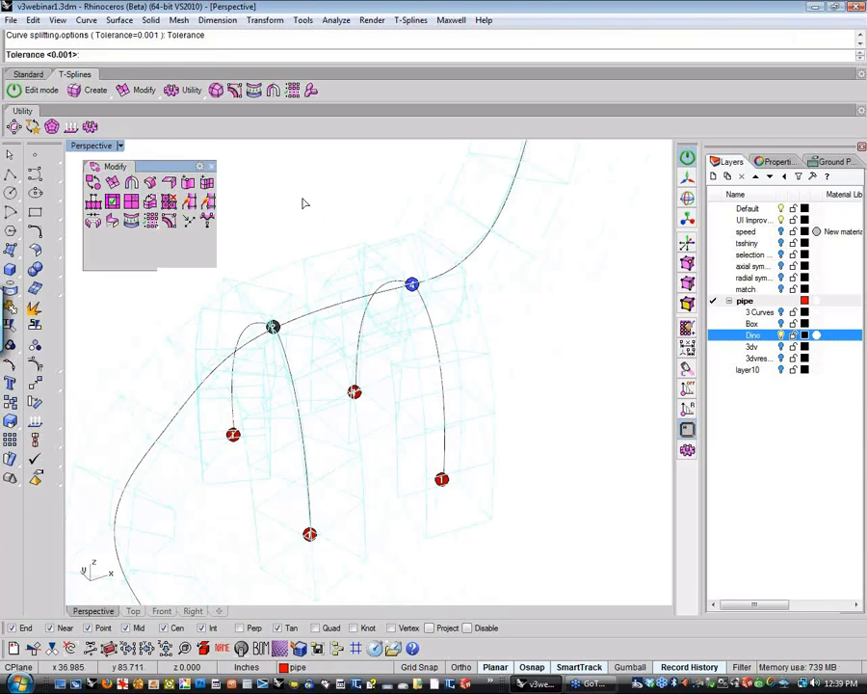
key("Return")
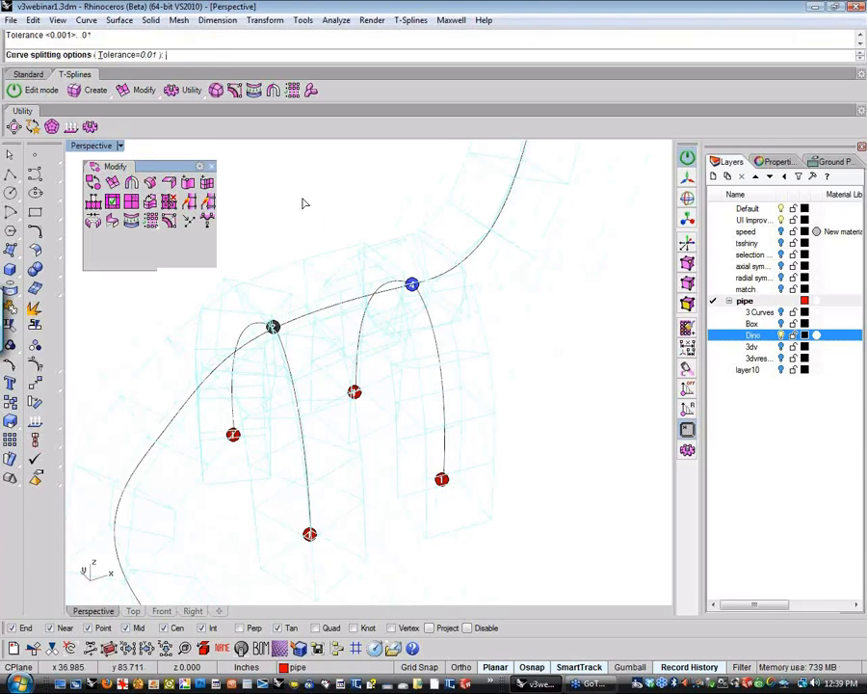
key("Return")
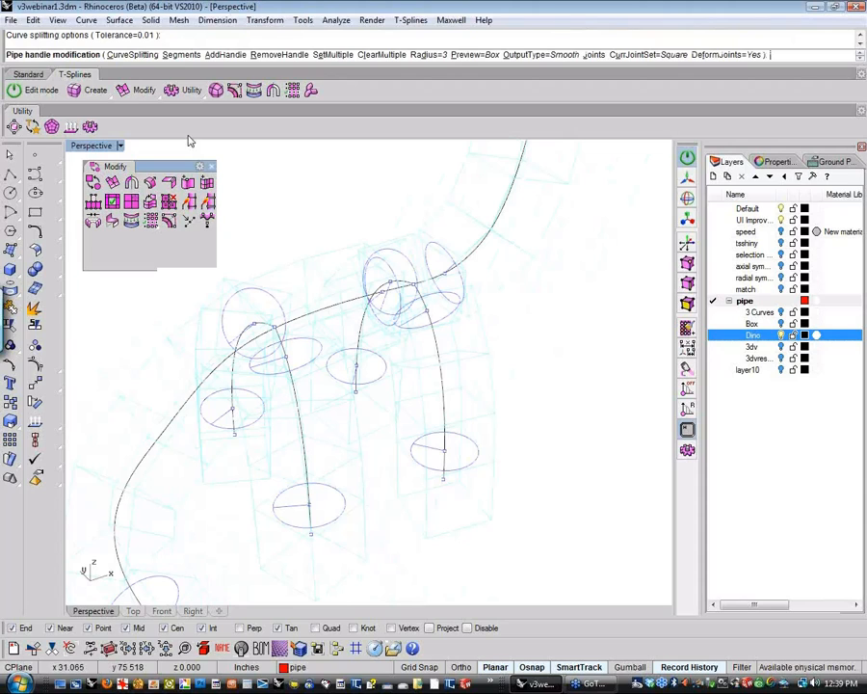
Step: Set the dinosaur pipe's curve splitting tolerance to 0.1, check the joints, and accept the rebuilt pipe
left_click(135, 55)
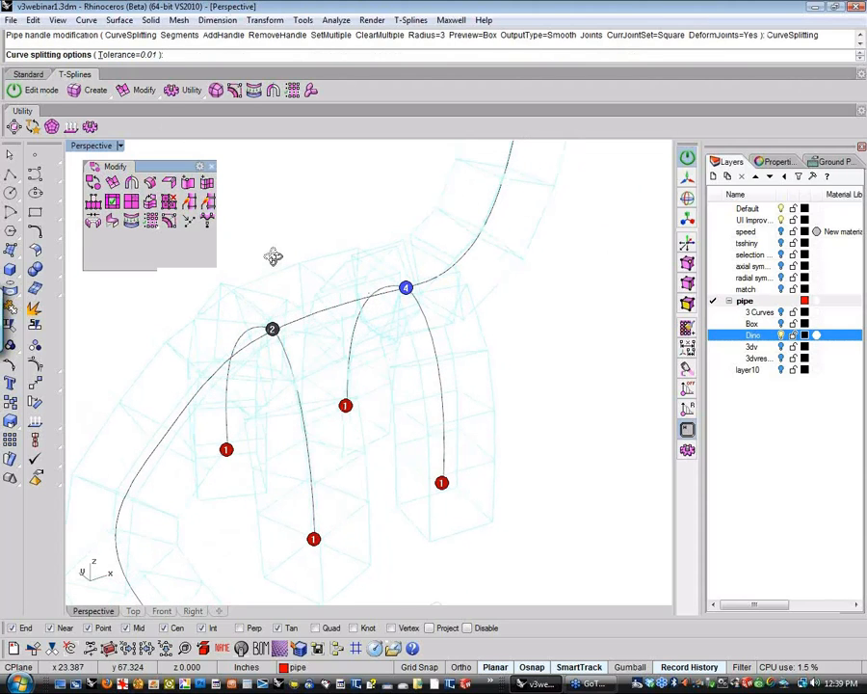
left_click(142, 56)
type(".1")
key("Return")
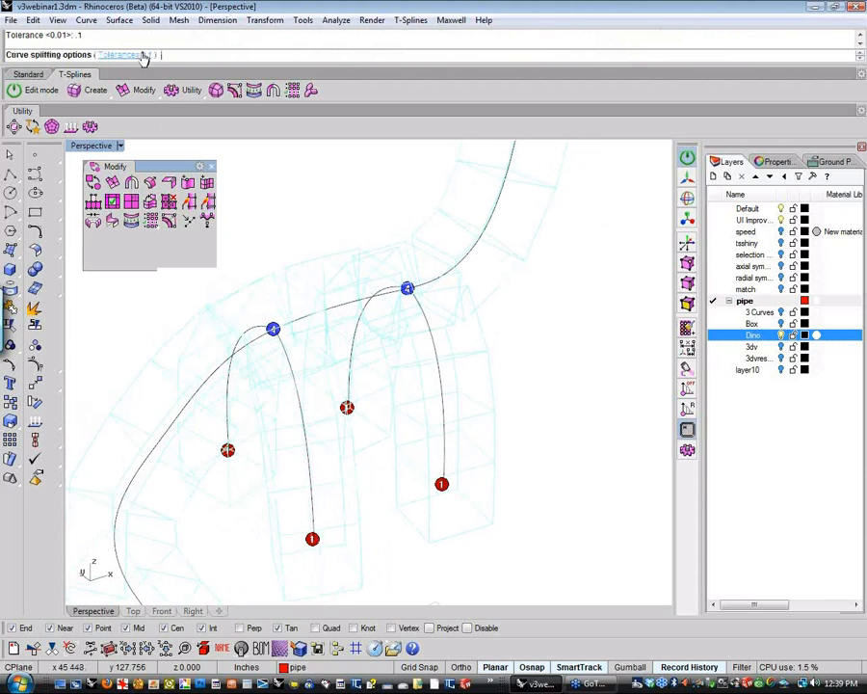
scroll(328, 392, "down", 2)
right_click_drag(327, 392, 390, 391)
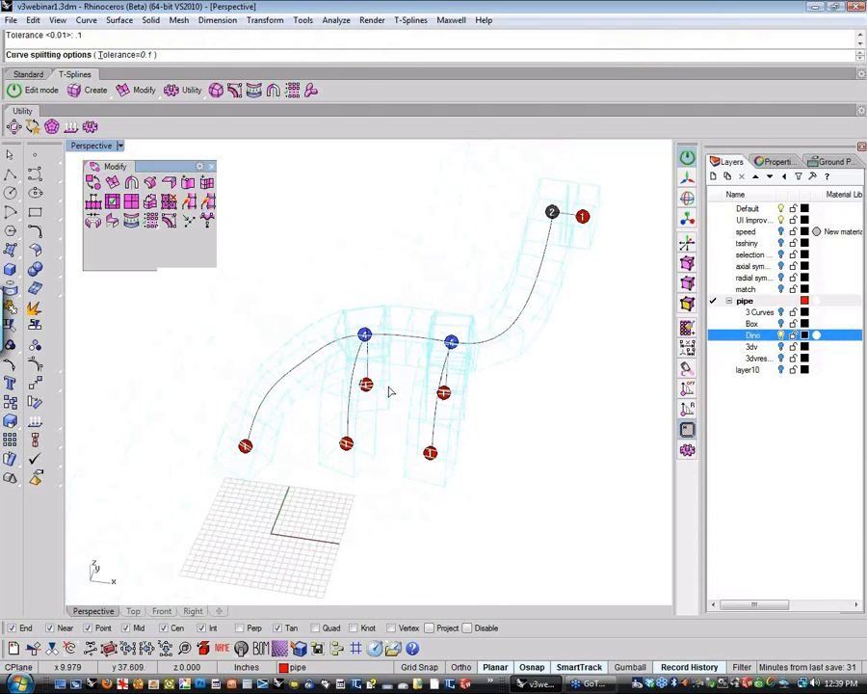
right_click_drag(395, 389, 368, 405, "shift")
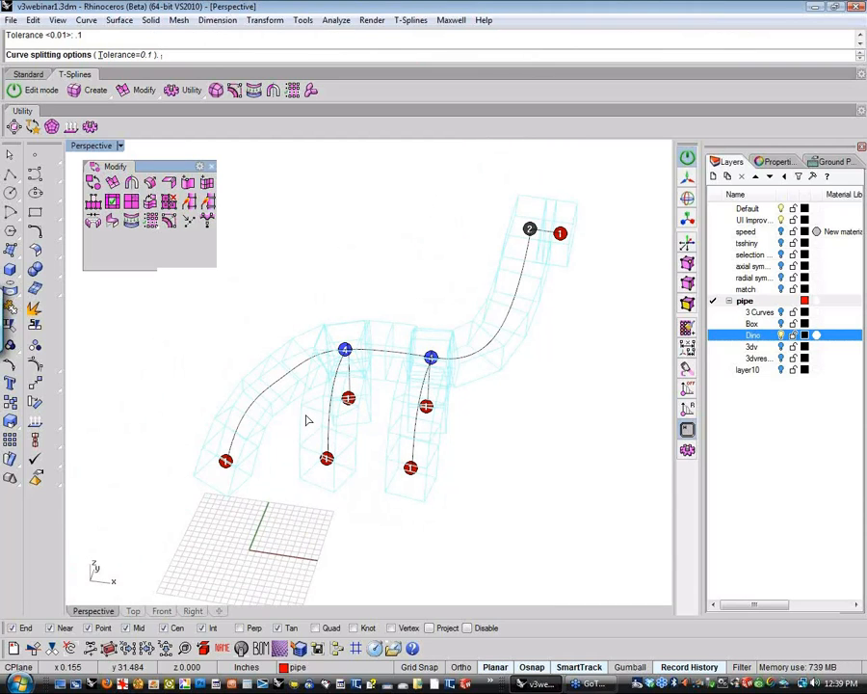
right_click_drag(313, 296, 338, 302)
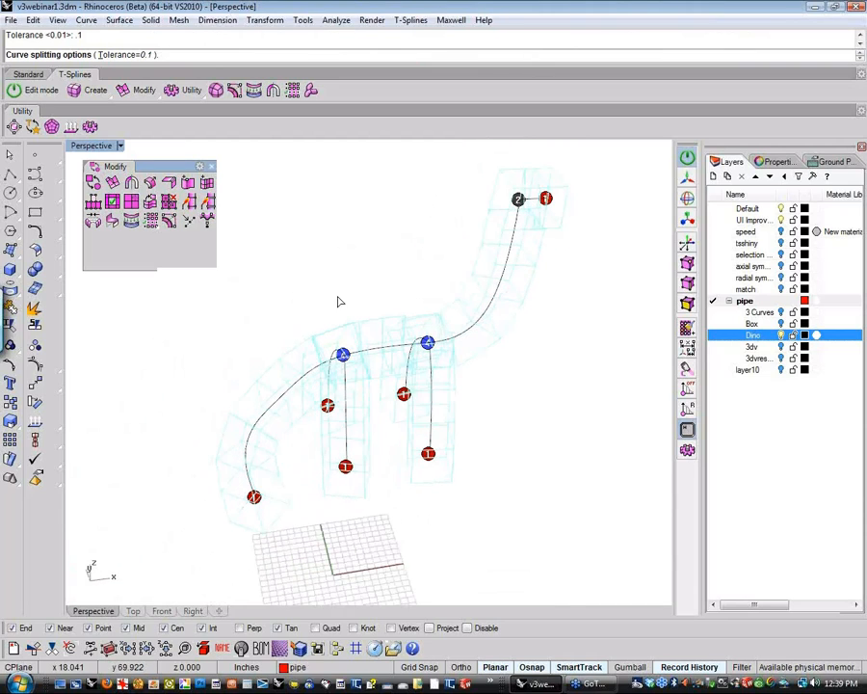
key("Return")
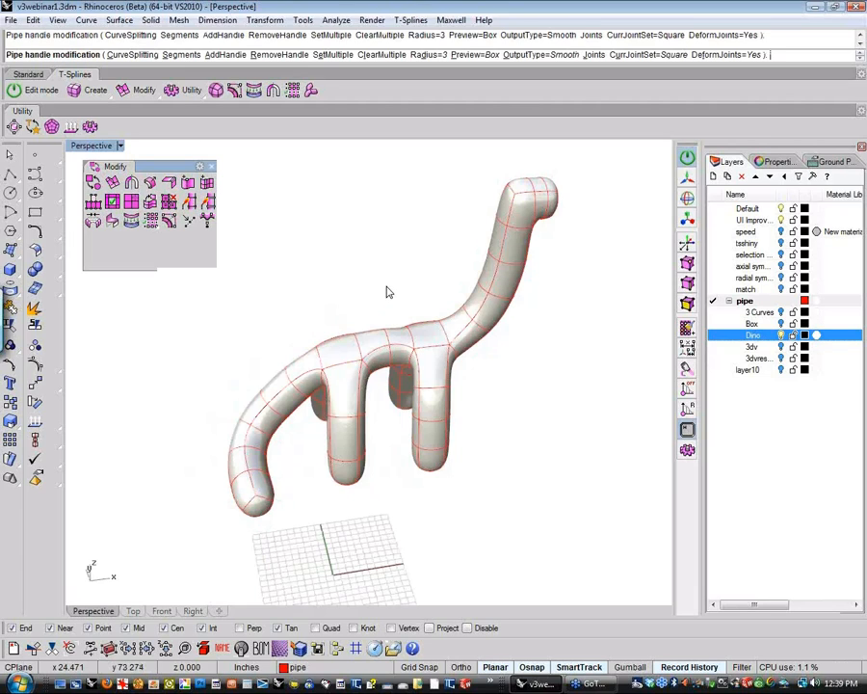
key("Return")
right_click_drag(430, 298, 347, 211)
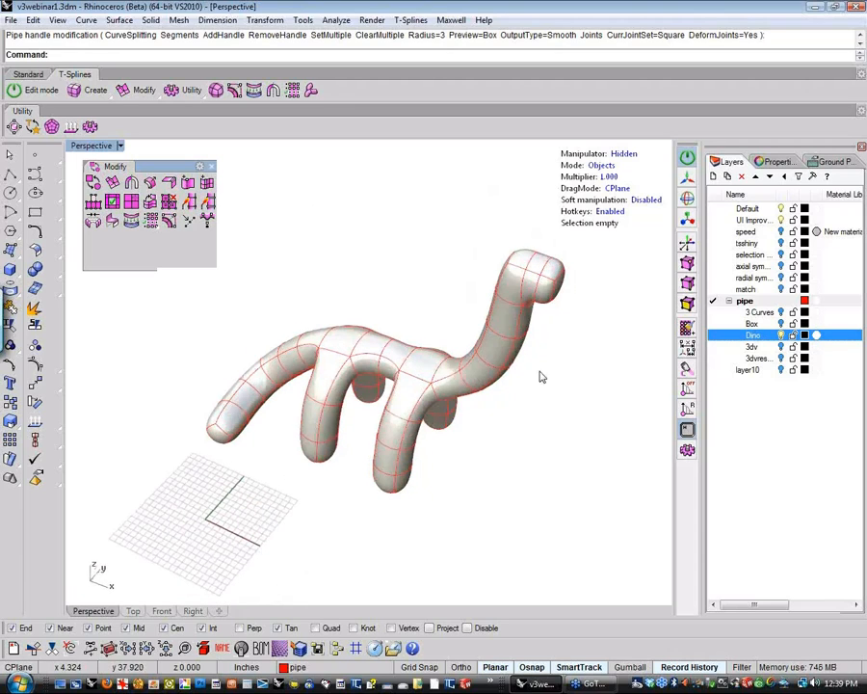
Step: Display the dinosaur in wireframe and turn on the control points of the head curve
mouse_move(303, 409)
right_mouse_down()
mouse_move(285, 439)
mouse_move(304, 448)
mouse_move(390, 410)
mouse_move(442, 400)
mouse_move(294, 415)
right_mouse_up()
right_click_drag(389, 374, 356, 393, "shift")
middle_click(354, 394)
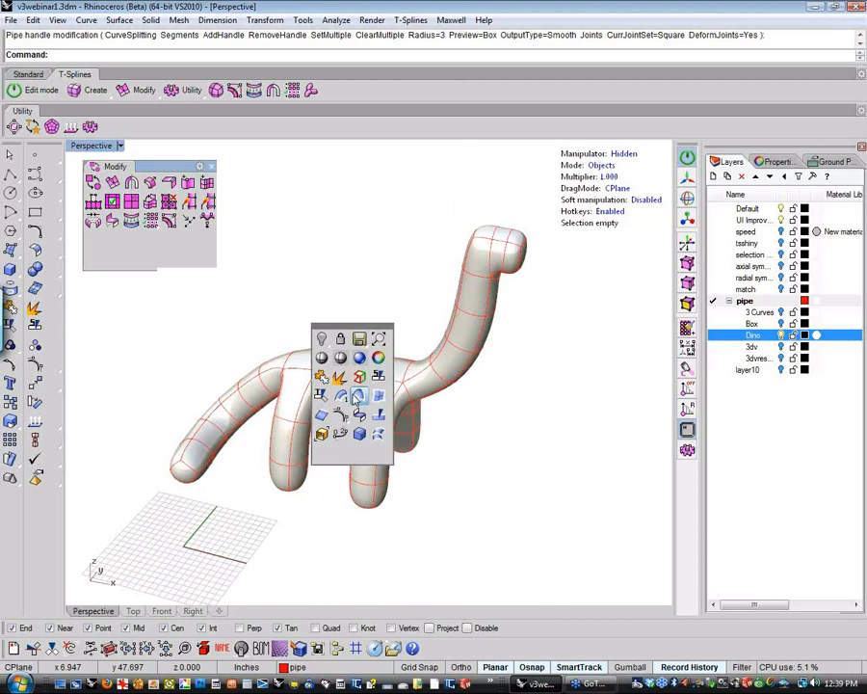
left_click(341, 359)
scroll(503, 271, "up", 5)
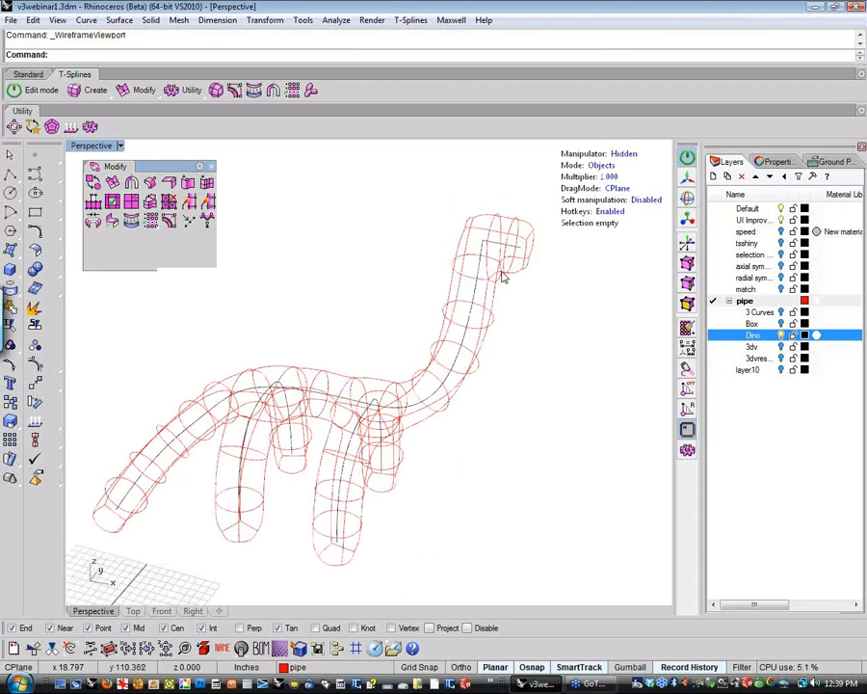
left_click(501, 224)
middle_click(501, 223)
left_click(484, 257)
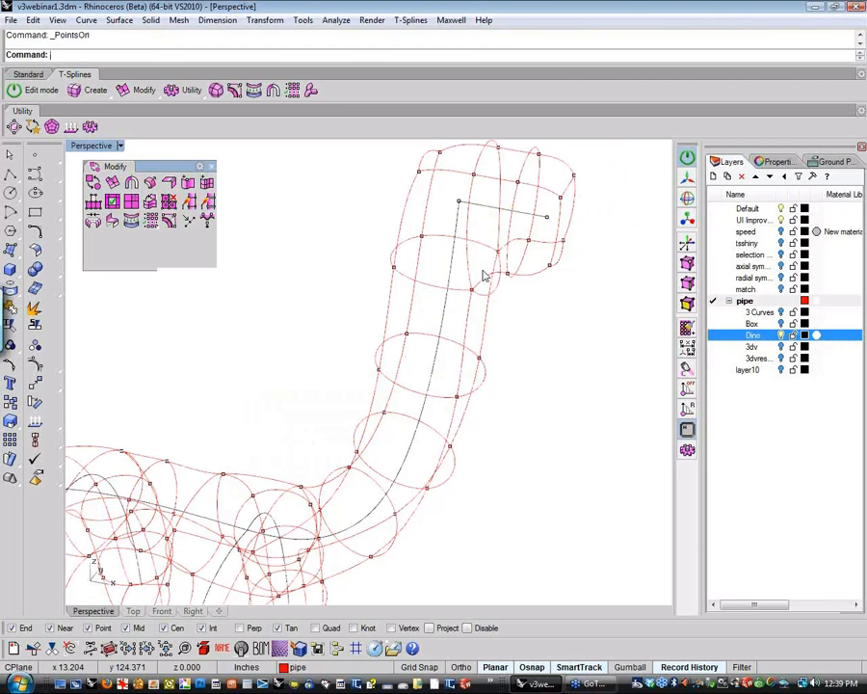
Step: Lengthen the dinosaur's head by moving the head curve's end control point outward with the translate manipulator
left_click(501, 279)
scroll(498, 289, "down", 5)
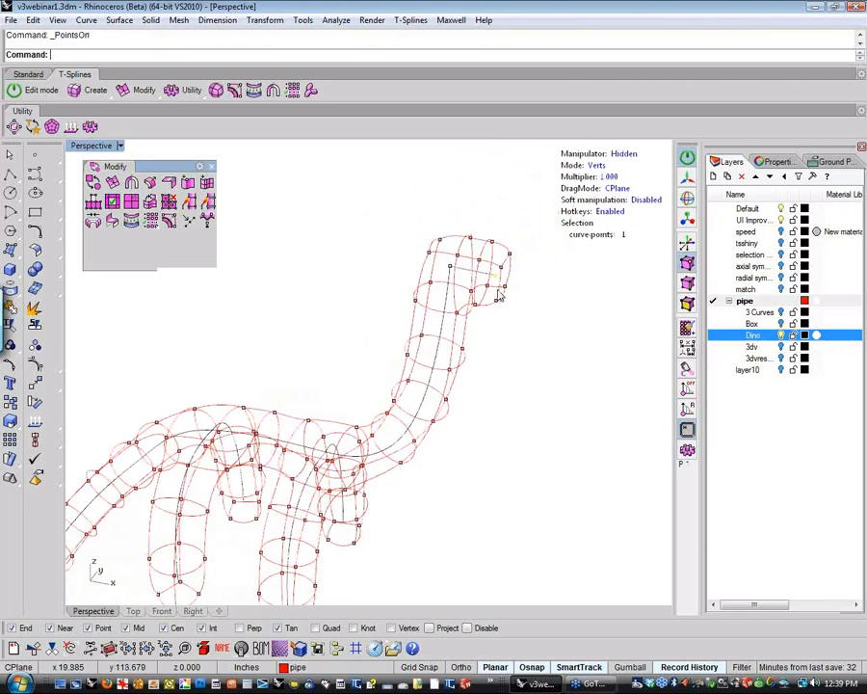
key("w")
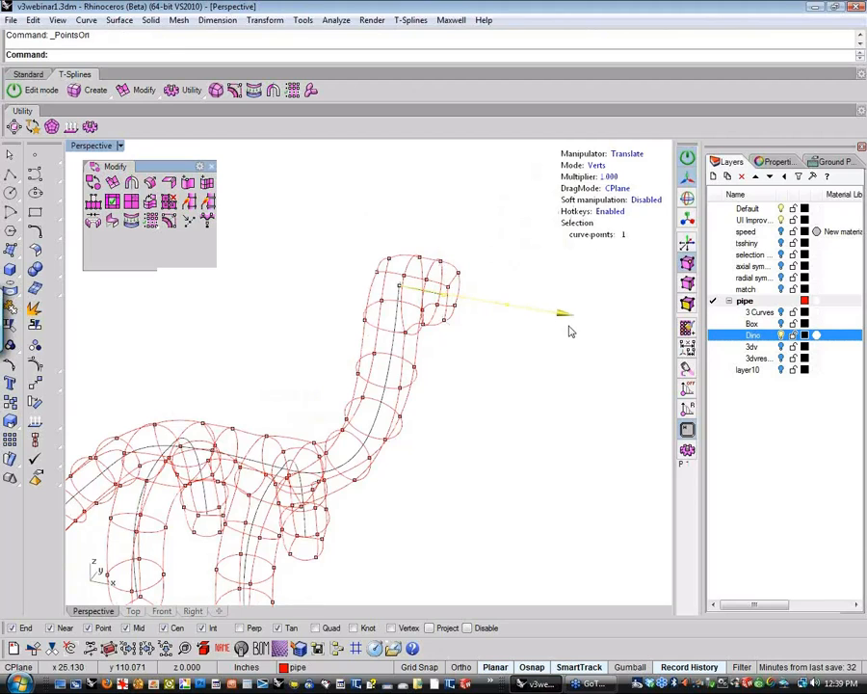
left_click(441, 418)
Step: Turn on the control points of the tail curve and select the point at its tip
scroll(442, 417, "down", 5)
right_click_drag(432, 428, 353, 472)
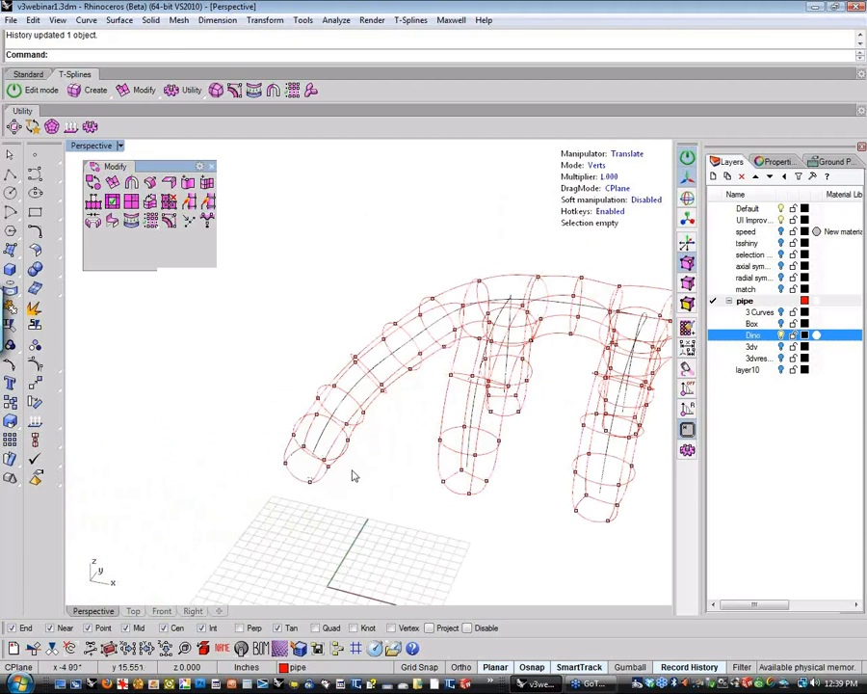
left_click(329, 441)
middle_click(331, 448)
left_click(318, 455)
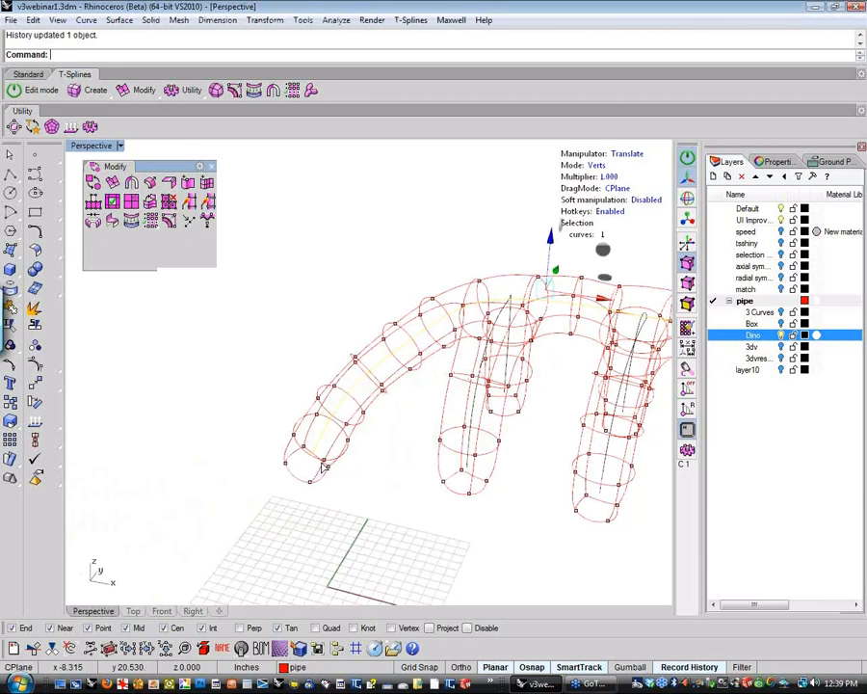
left_click(314, 460)
Step: Switch the viewport to shaded display and raise the tail's end point so the tail curls upward
mouse_move(328, 486)
right_mouse_down()
mouse_move(370, 503)
mouse_move(383, 466)
right_mouse_up()
middle_click(376, 485)
left_click(365, 455)
left_click_drag(342, 425, 336, 321)
left_click_drag(306, 369, 307, 371)
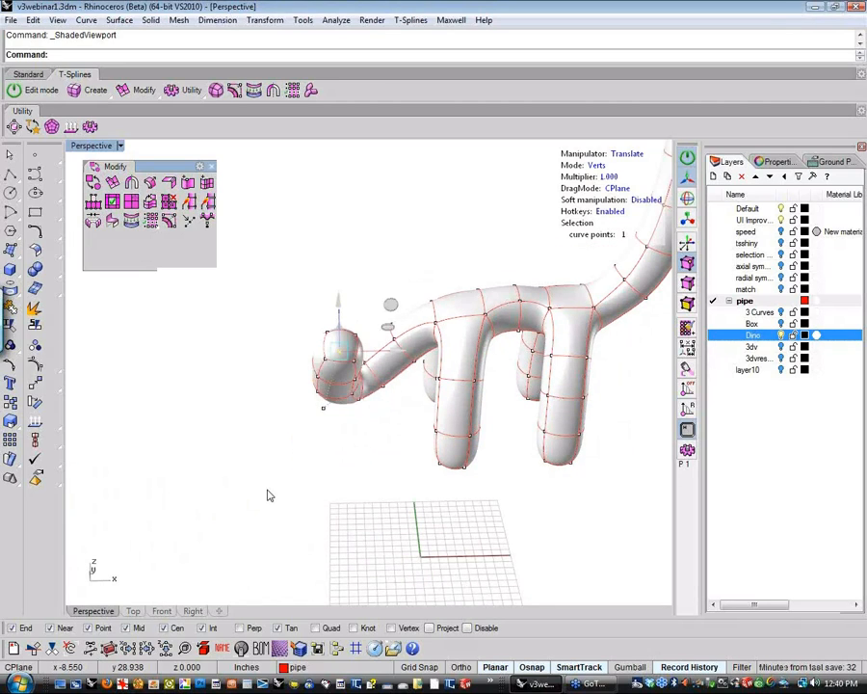
Step: Preview the edited dinosaur with the Shade command and set the viewport display mode to tsShiny
right_click_drag(404, 503, 303, 384)
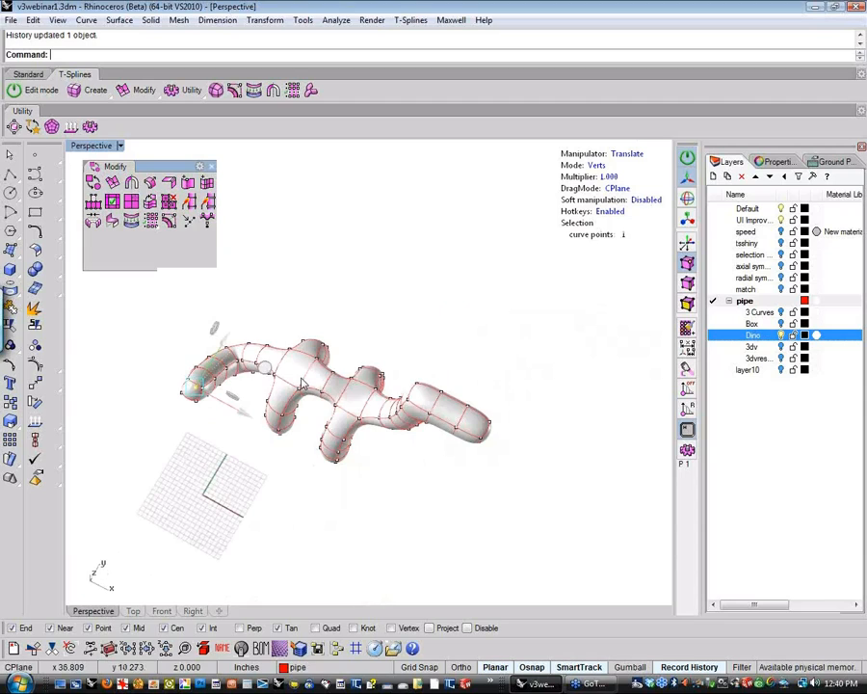
scroll(303, 383, "up", 5)
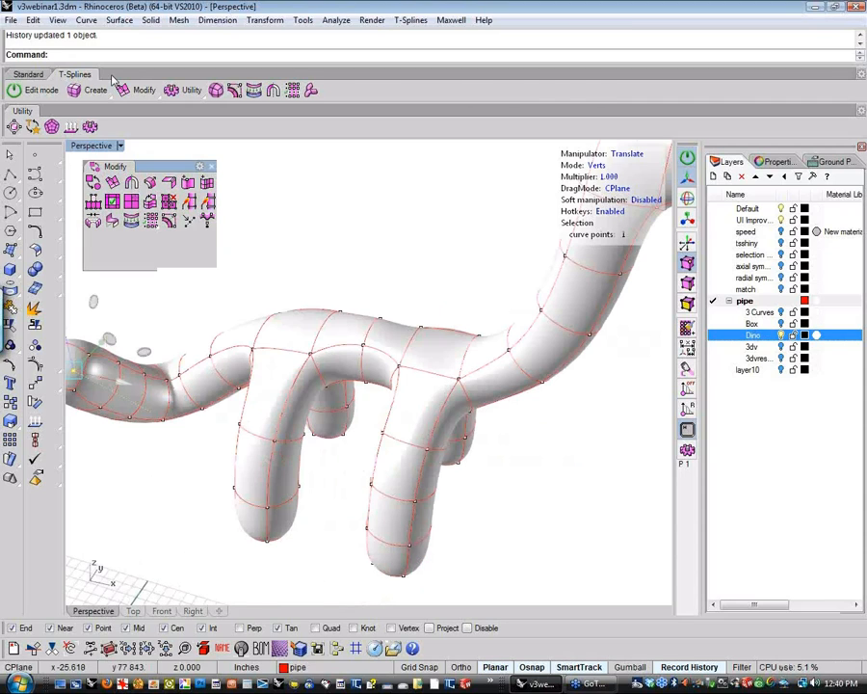
left_click(28, 74)
left_click(487, 89)
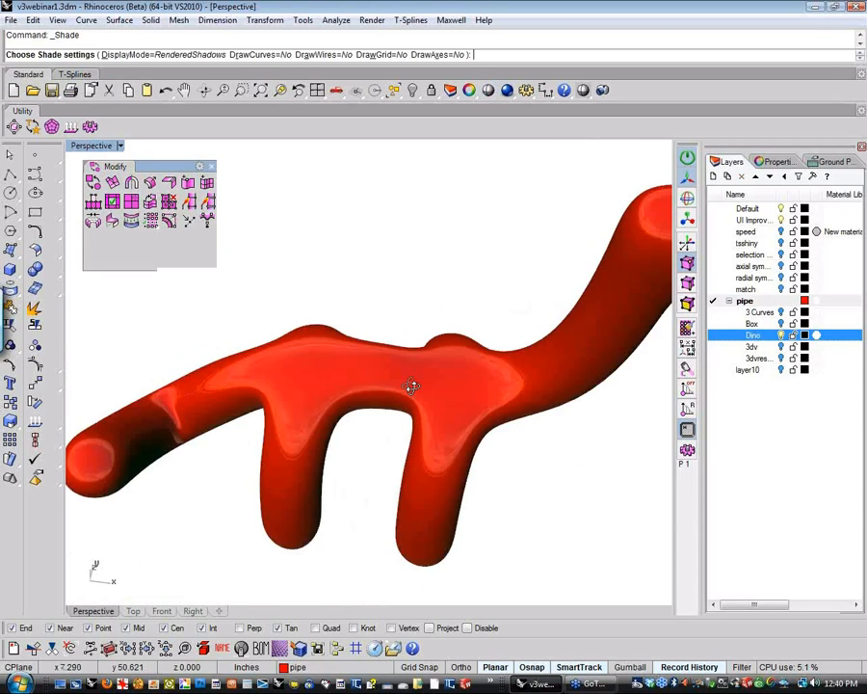
right_click_drag(410, 383, 122, 148)
left_click(112, 147)
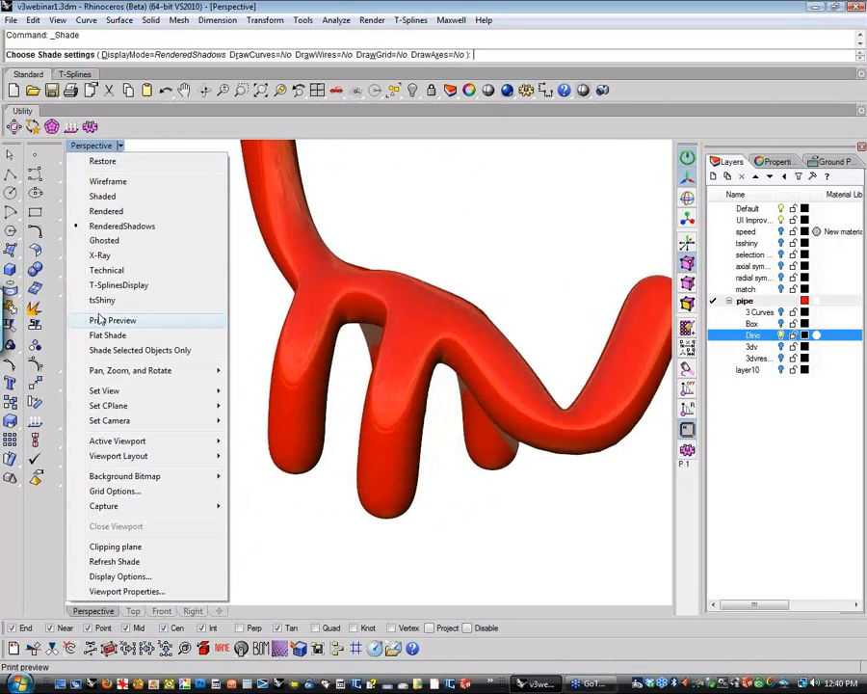
left_click(100, 300)
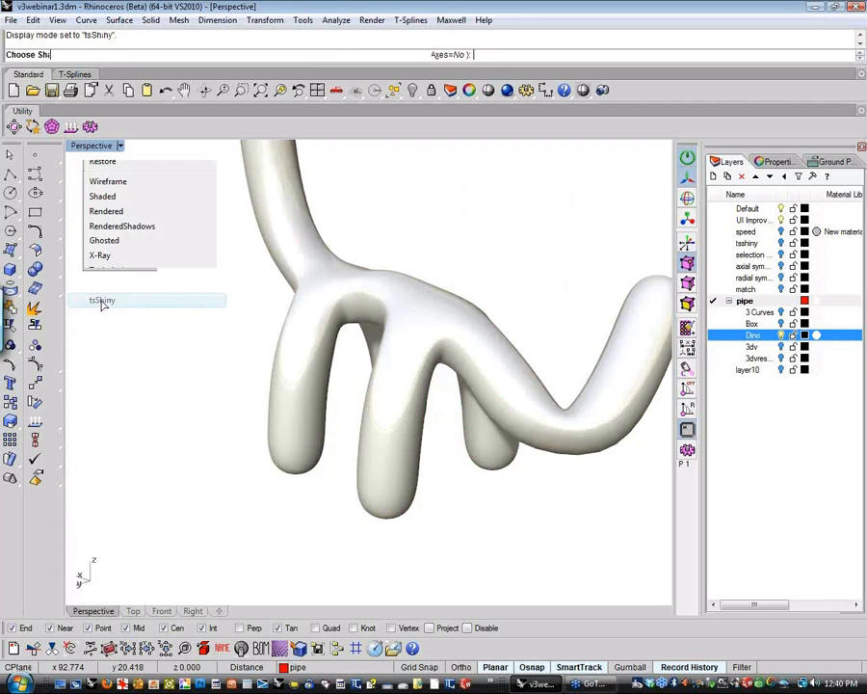
Step: Examine the shiny dinosaur pipe from several sides, hide the Dino layer, and end the shaded preview
right_click_drag(102, 305, 364, 445)
scroll(273, 400, "down", 6)
right_click_drag(364, 445, 281, 464)
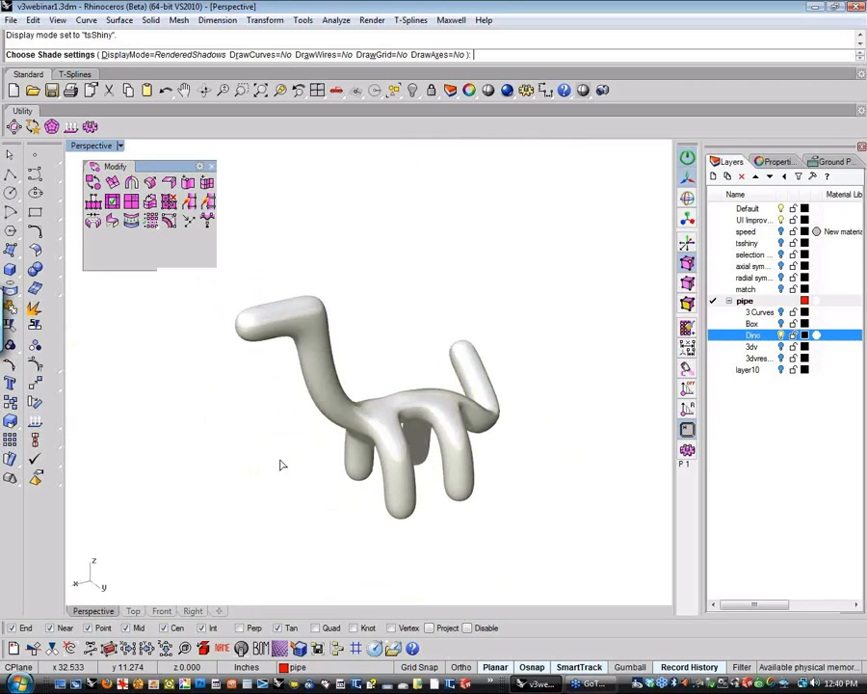
right_click_drag(540, 443, 526, 431, "shift")
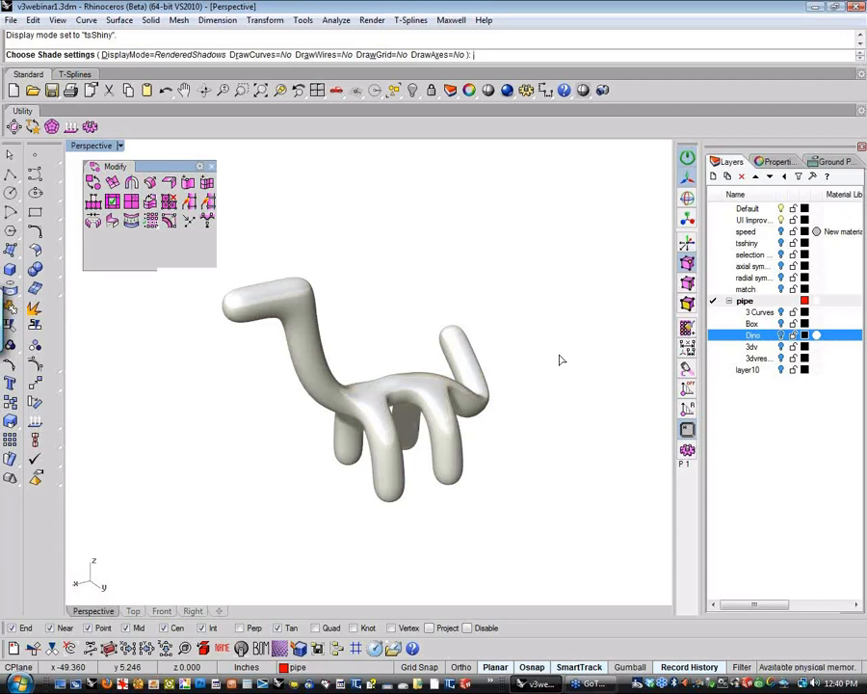
right_click_drag(553, 415, 520, 458)
key("Escape")
right_click_drag(449, 431, 579, 481)
key("Escape")
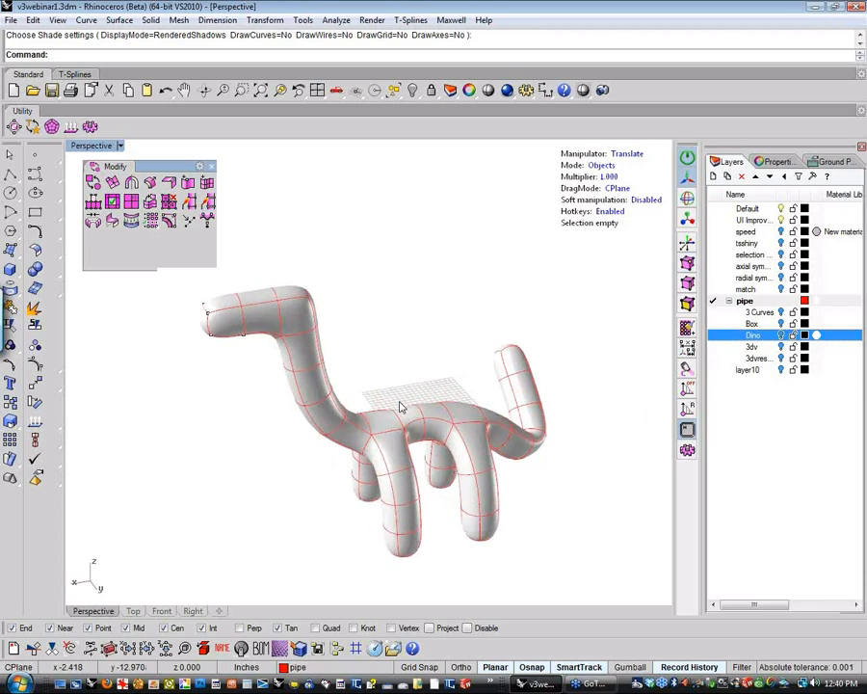
Step: Delete the dinosaur pipe and show the 3dv layer with its curve network
left_click(401, 406)
key("Delete")
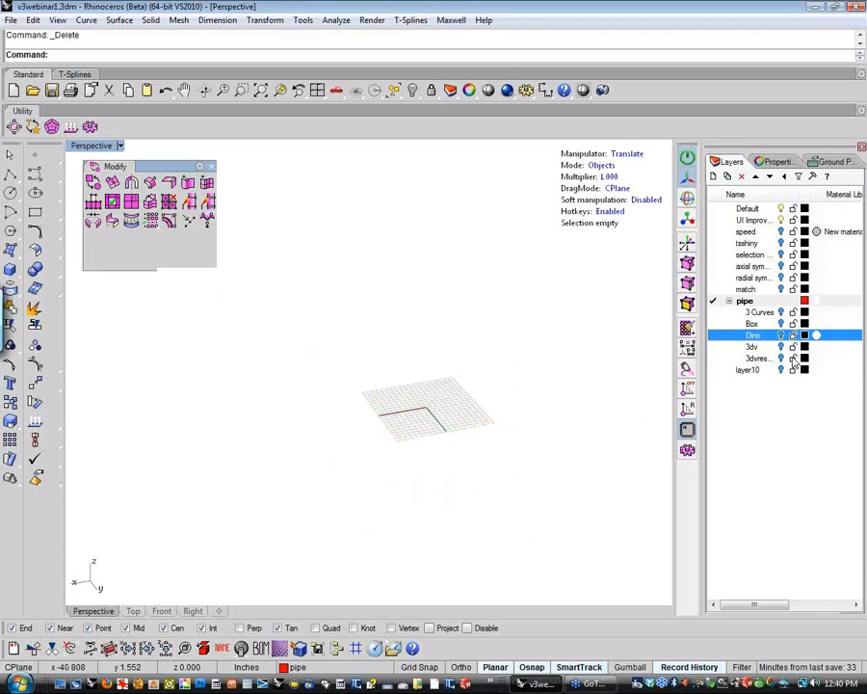
left_click(782, 348)
right_click_drag(470, 432, 431, 481, "shift")
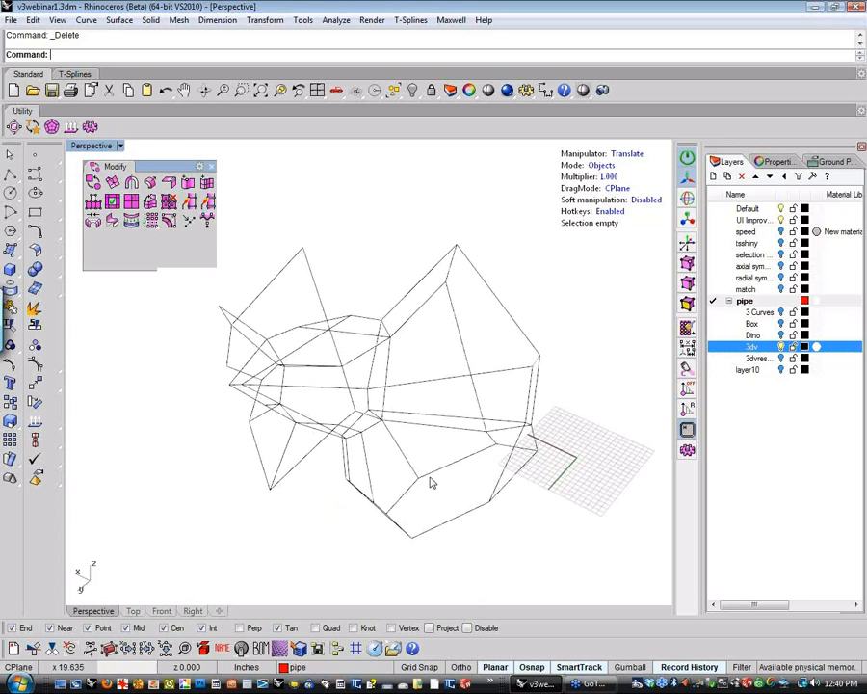
Step: Show the finished pipe on the 3dvres layer and set the viewport display mode to tsShiny
left_click(781, 359)
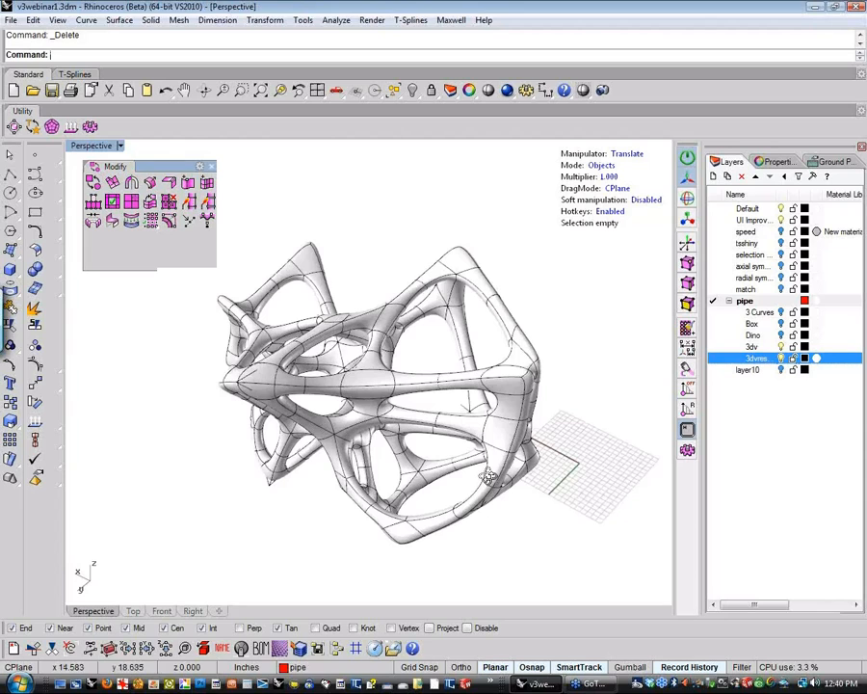
right_click_drag(489, 476, 478, 485)
right_click(79, 146)
left_click(103, 301)
mouse_move(501, 386)
right_mouse_down()
mouse_move(201, 460)
mouse_move(286, 428)
right_mouse_up()
Step: Compare the bare curves with the pipe by toggling the 3dvres layer, and preview the pipe from several sides with Shade
left_click(782, 358)
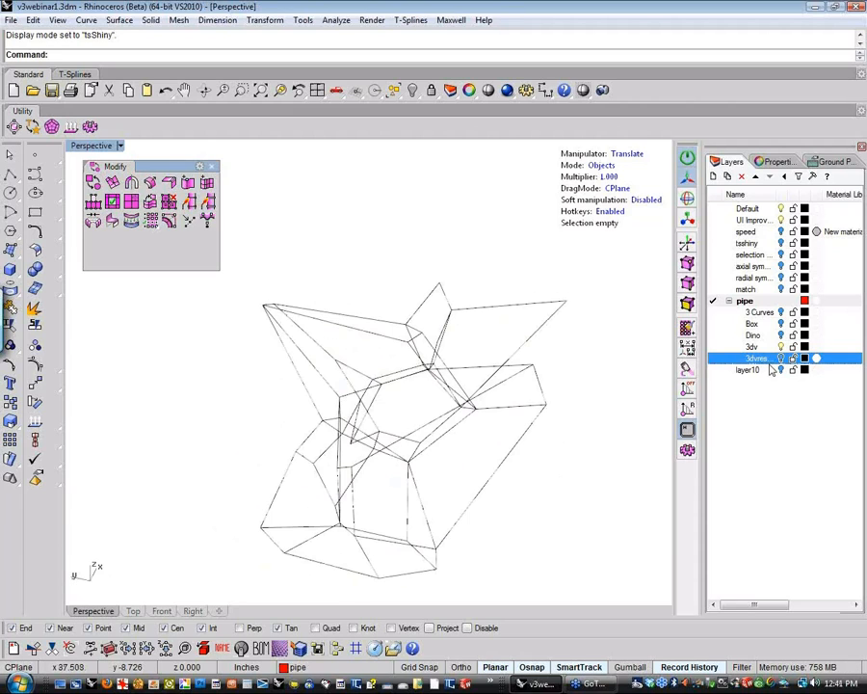
mouse_move(549, 414)
right_mouse_down()
mouse_move(484, 405)
mouse_move(364, 333)
mouse_move(196, 358)
mouse_move(174, 352)
mouse_move(497, 399)
mouse_move(555, 289)
mouse_move(257, 464)
mouse_move(371, 318)
right_mouse_up()
left_click(781, 358)
left_click(488, 90)
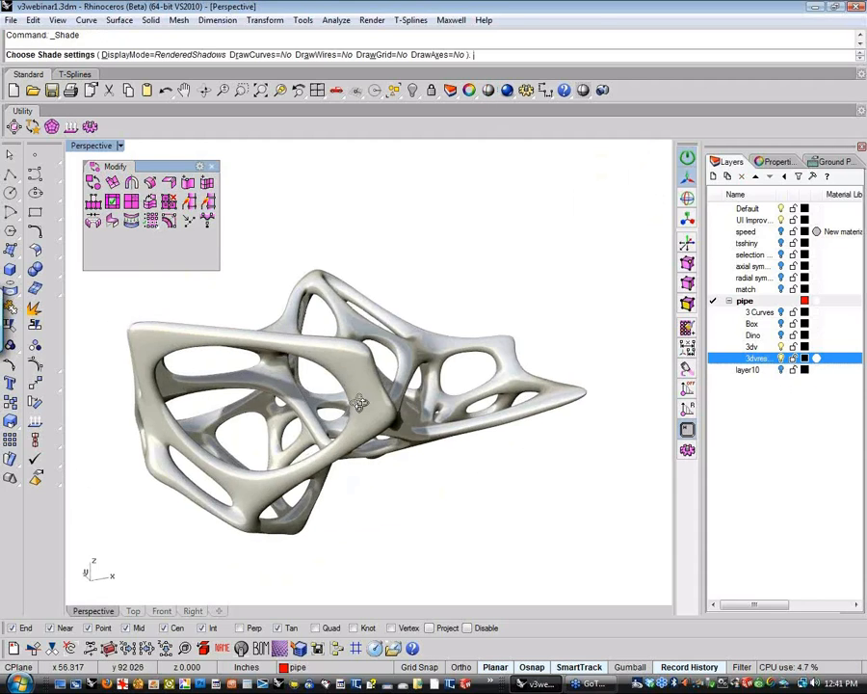
mouse_move(360, 403)
right_mouse_down()
mouse_move(351, 442)
mouse_move(294, 484)
mouse_move(499, 422)
mouse_move(576, 387)
mouse_move(588, 364)
mouse_move(567, 325)
mouse_move(584, 318)
right_mouse_up()
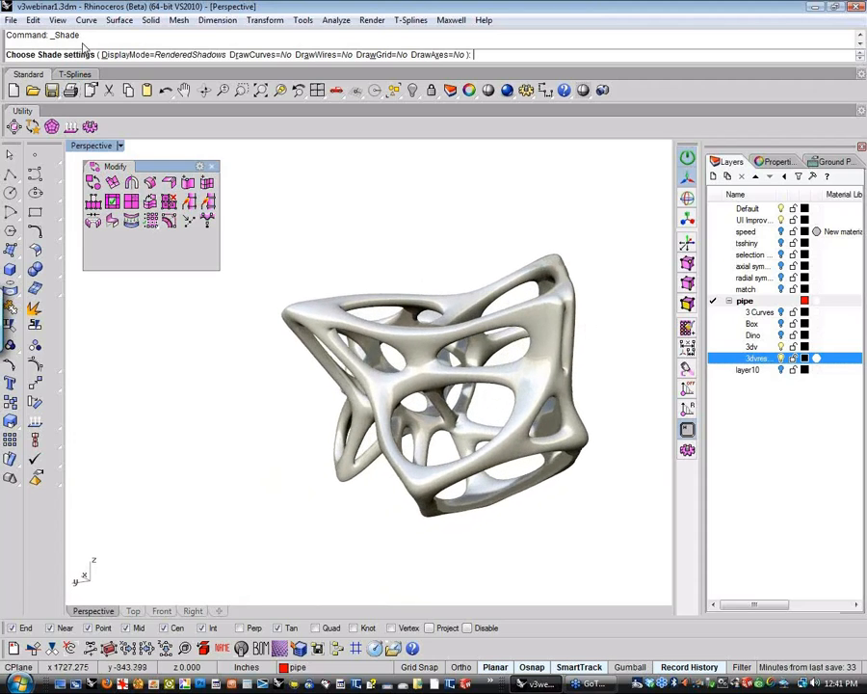
right_click(345, 224)
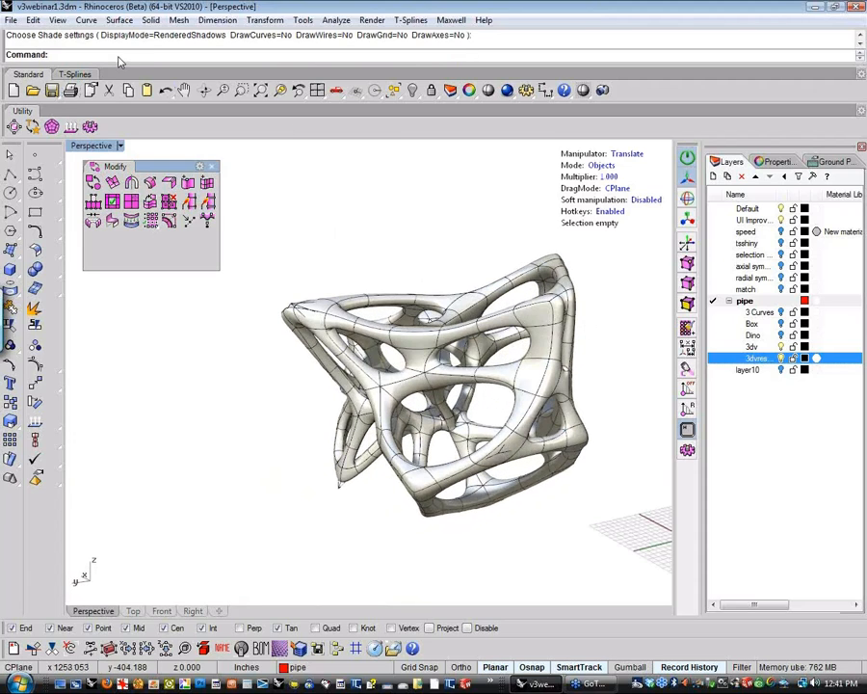
Step: Run the Zebra stripe analysis on the network pipe
type("Zebra")
key("Return")
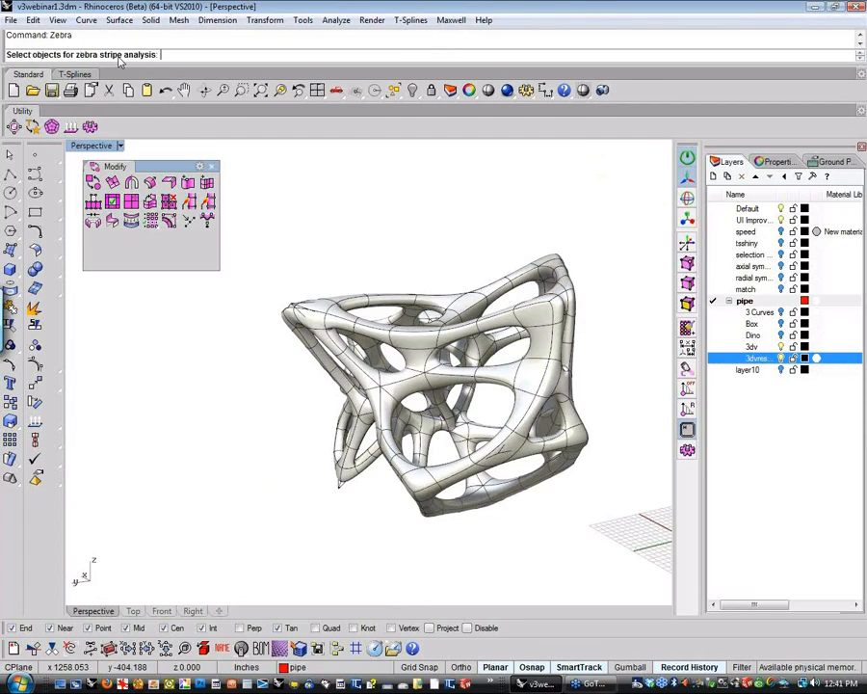
left_click(420, 342)
key("Return")
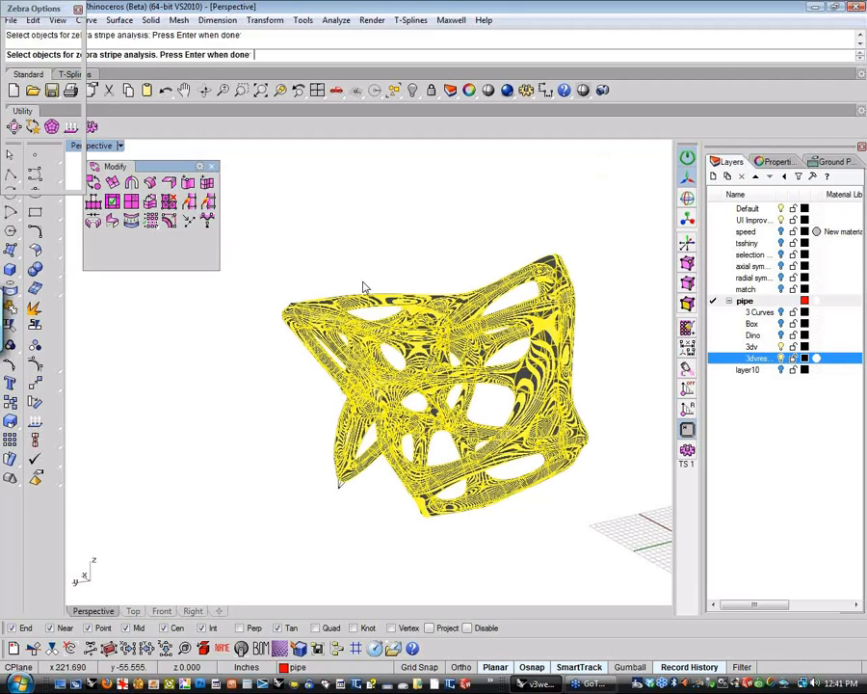
Step: Examine the stripe flow across the pipe's junctions up close, and remove the zebra analysis from the pipe
scroll(436, 357, "up", 5)
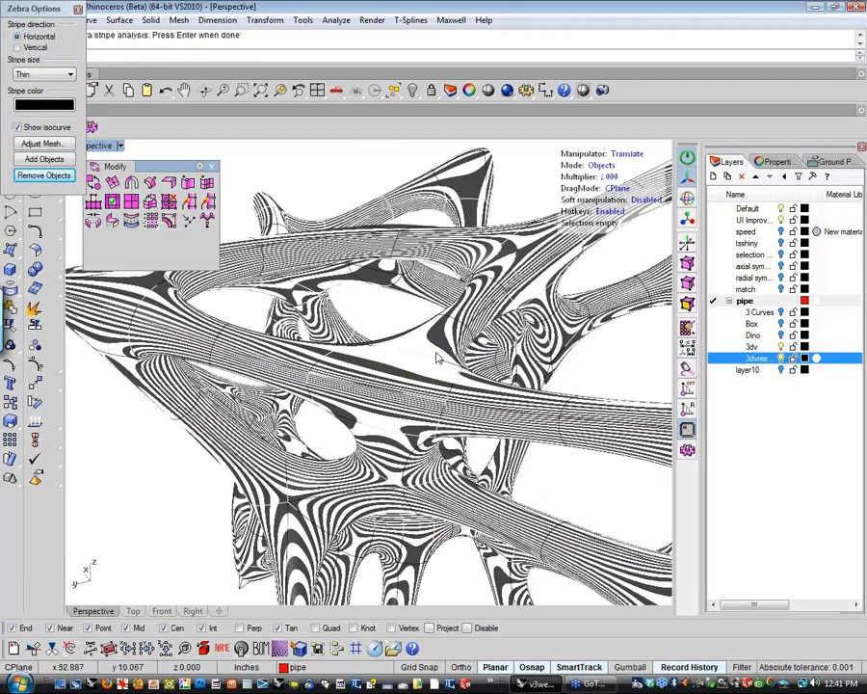
right_click_drag(436, 358, 318, 384)
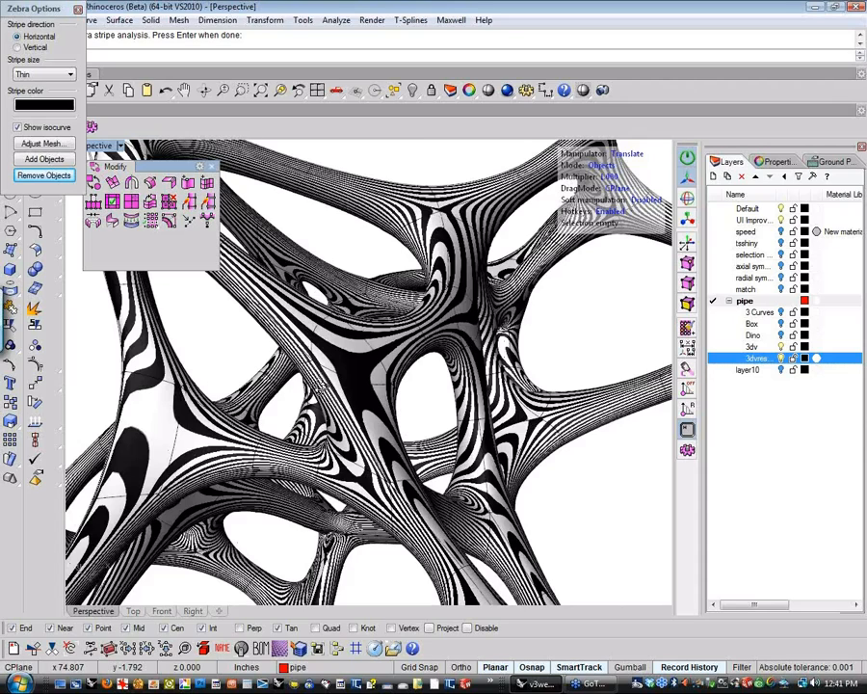
right_click_drag(320, 387, 419, 387)
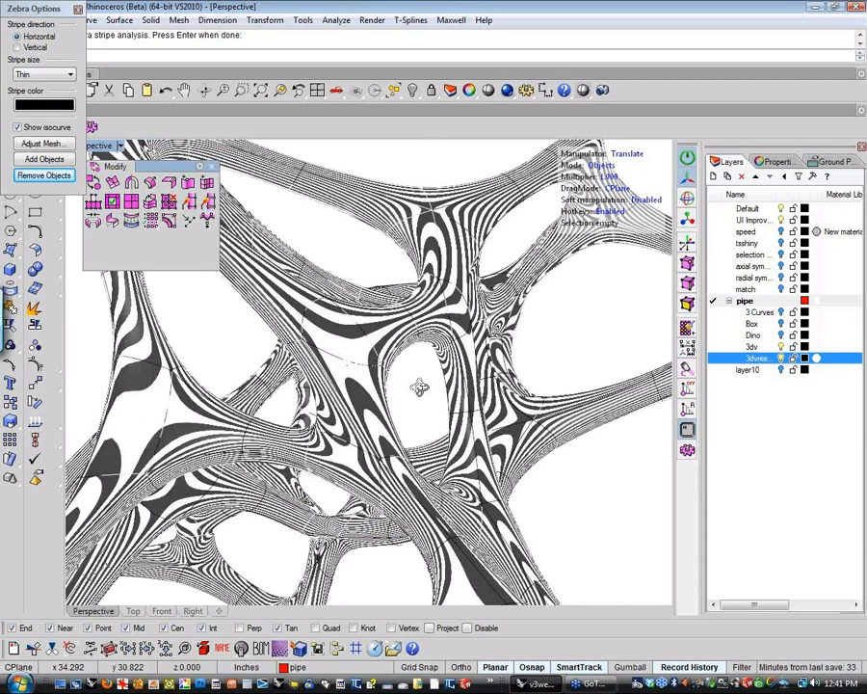
scroll(419, 388, "down", 5)
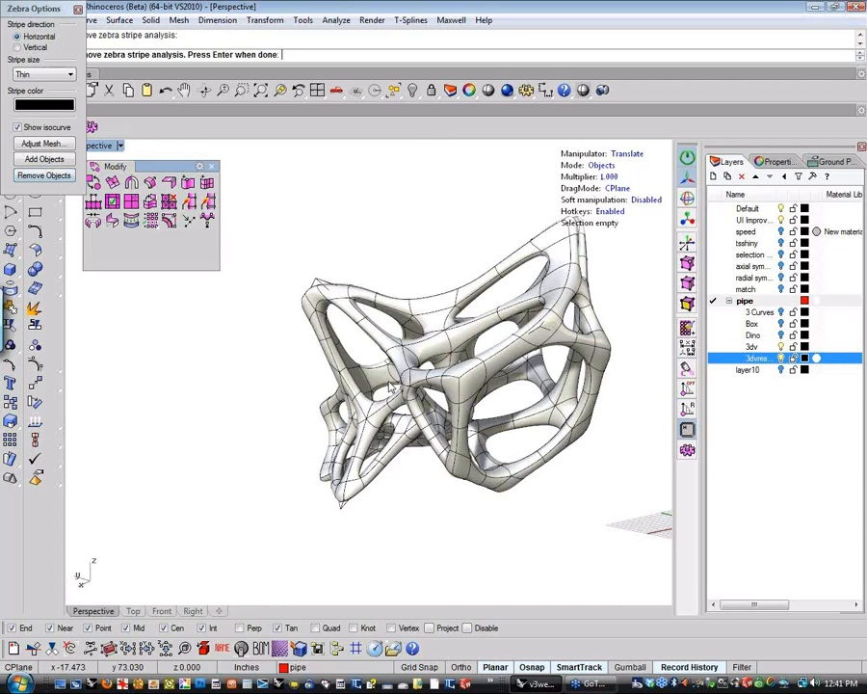
right_click_drag(391, 386, 164, 147)
key("Return")
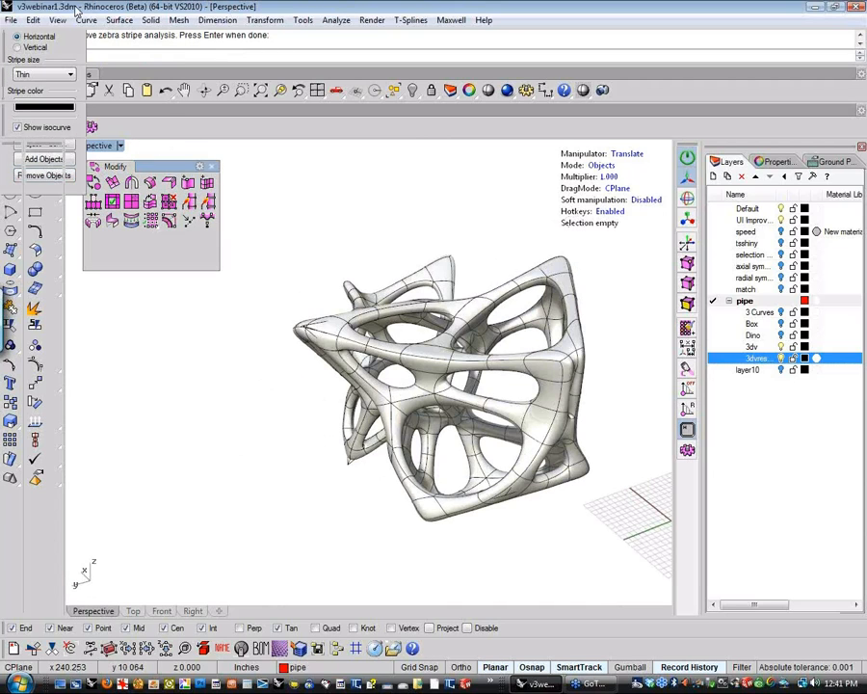
right_click_drag(298, 232, 460, 453)
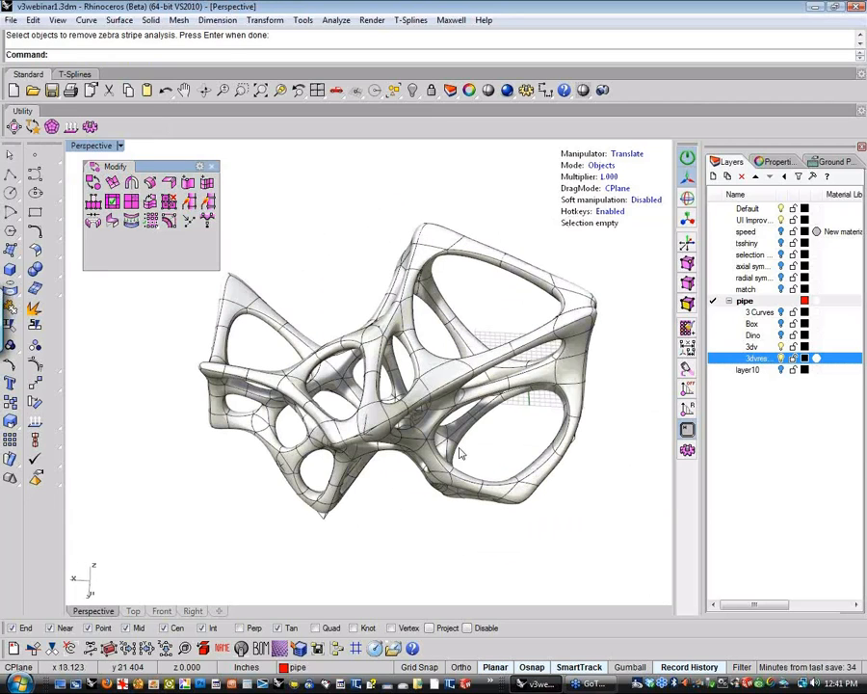
Step: Convert the T-spline network pipe to a Rhino surface
left_click(429, 359)
left_click(410, 19)
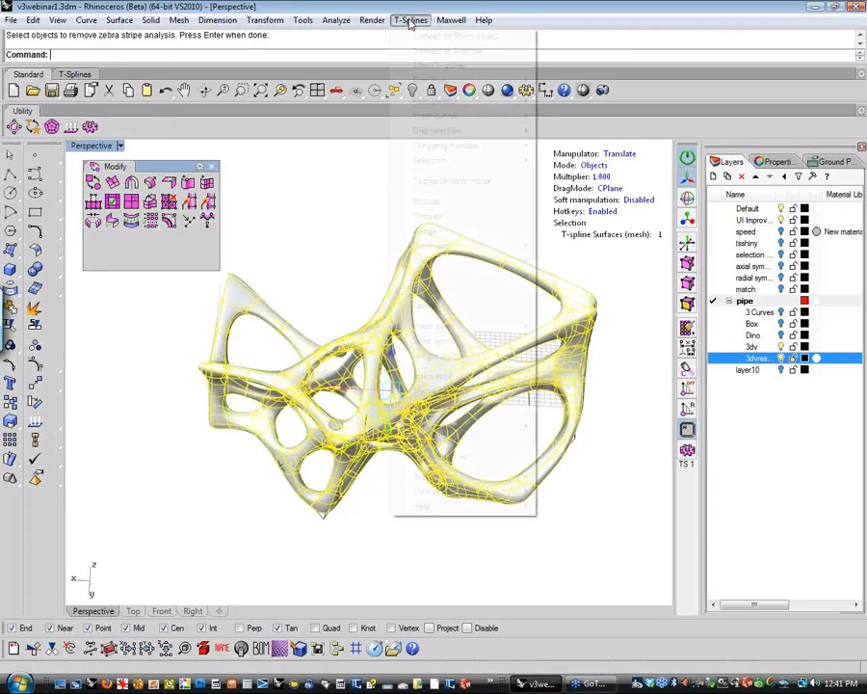
left_click(424, 35)
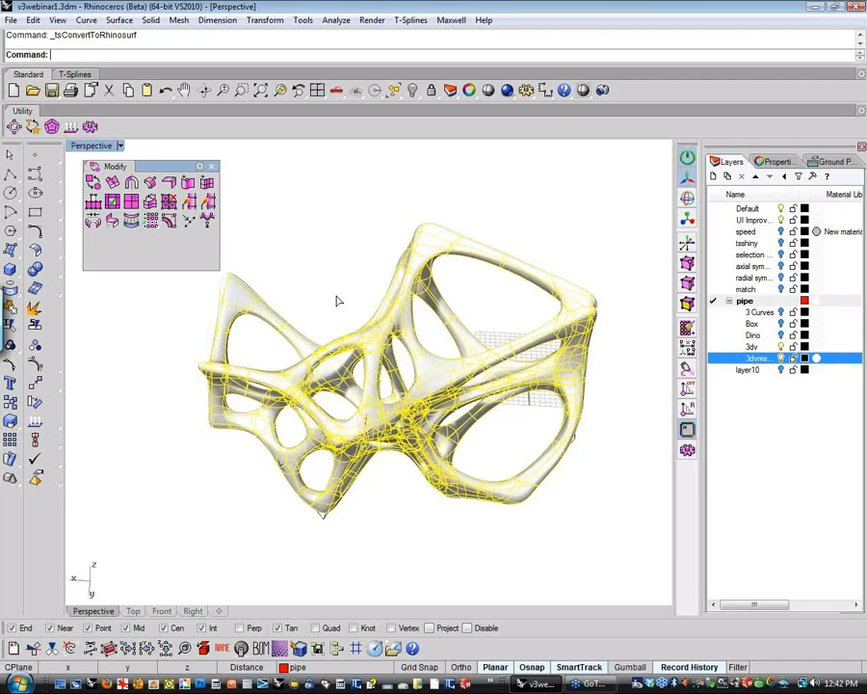
left_click(388, 275)
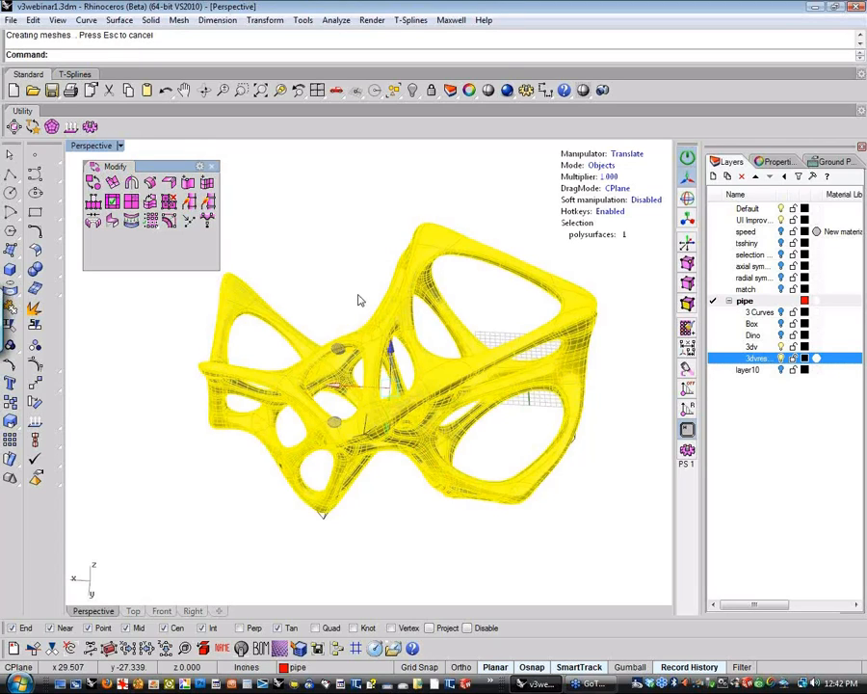
Step: Switch the viewport to shaded display and preview the converted polysurface with the Shade command
right_click_drag(358, 299, 467, 87)
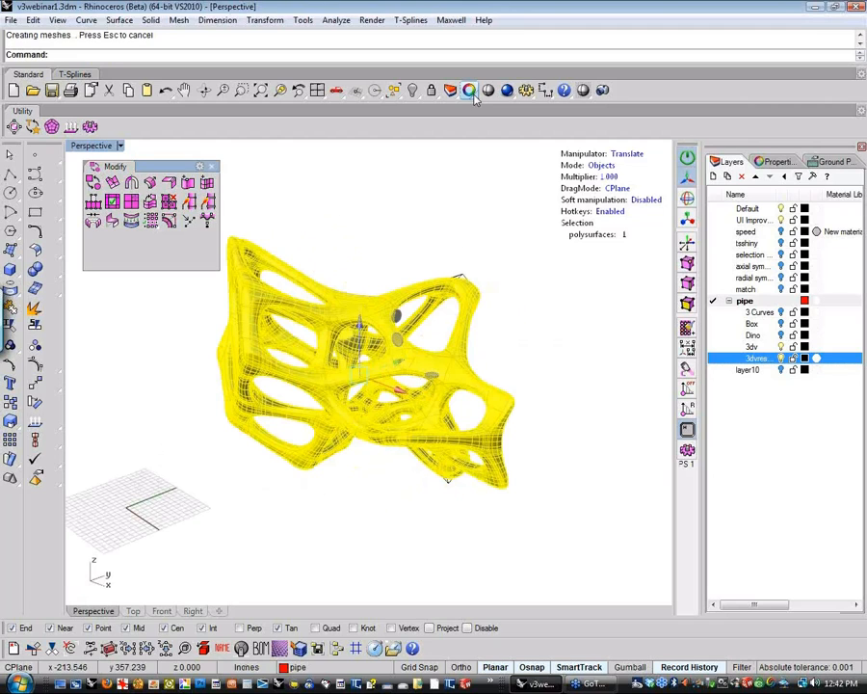
left_click(585, 93)
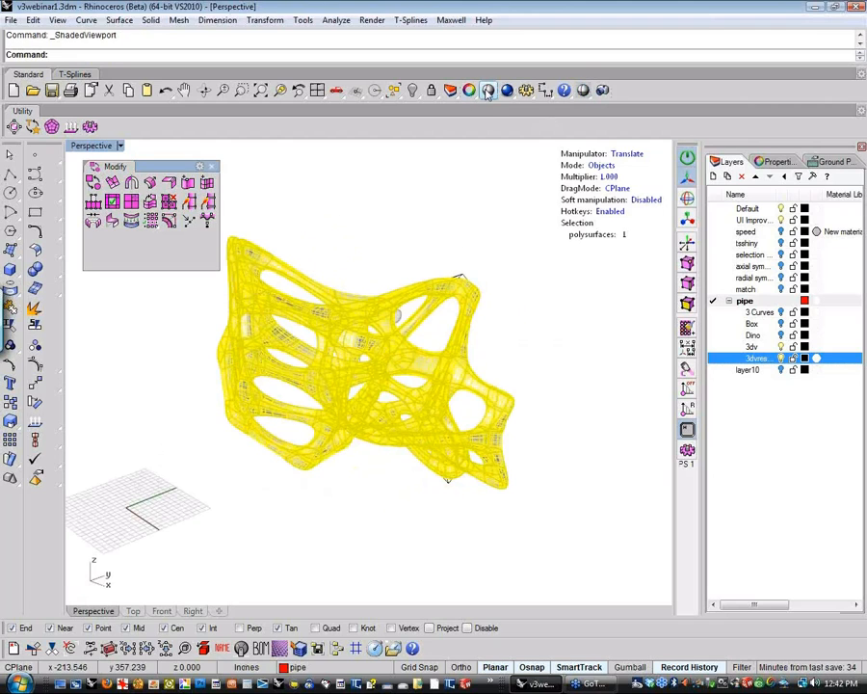
left_click(488, 93)
mouse_move(427, 217)
right_mouse_down()
mouse_move(425, 245)
mouse_move(161, 307)
right_mouse_up()
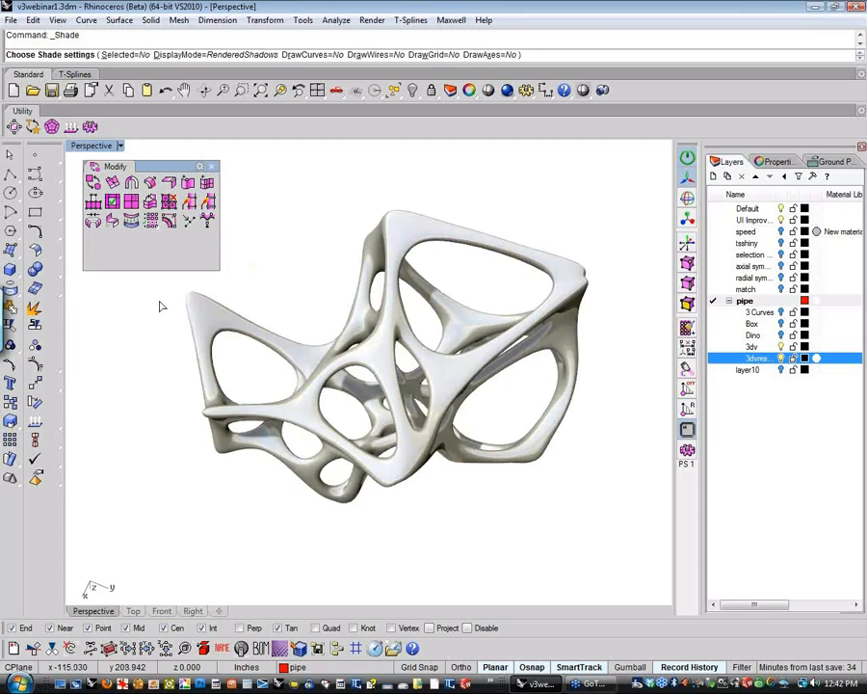
key("Escape")
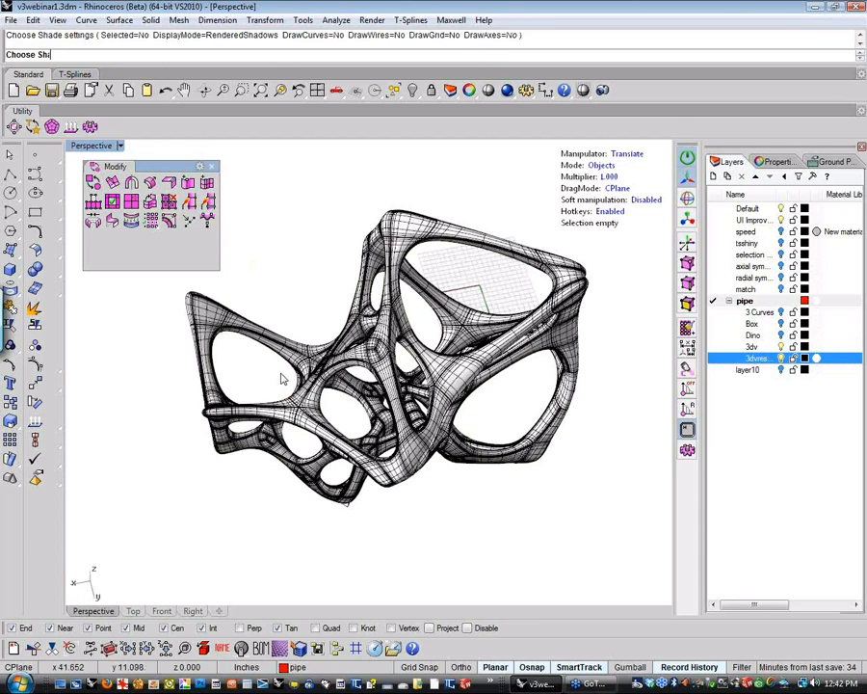
Step: Look over the converted polysurface's isocurves and hide the 3dvres layer
right_click_drag(282, 378, 496, 572)
left_click(447, 418)
left_click(364, 511)
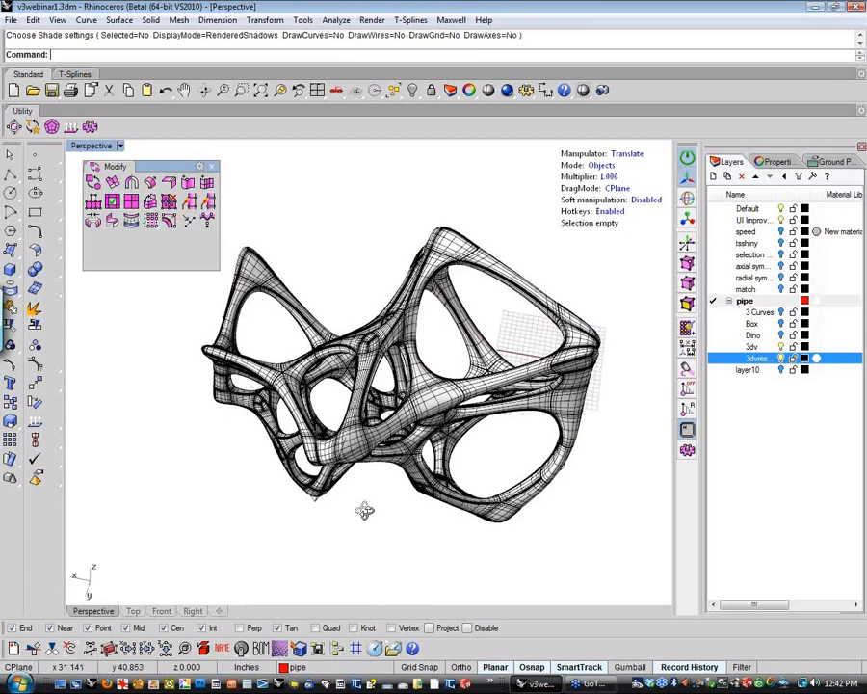
right_click_drag(364, 511, 357, 447)
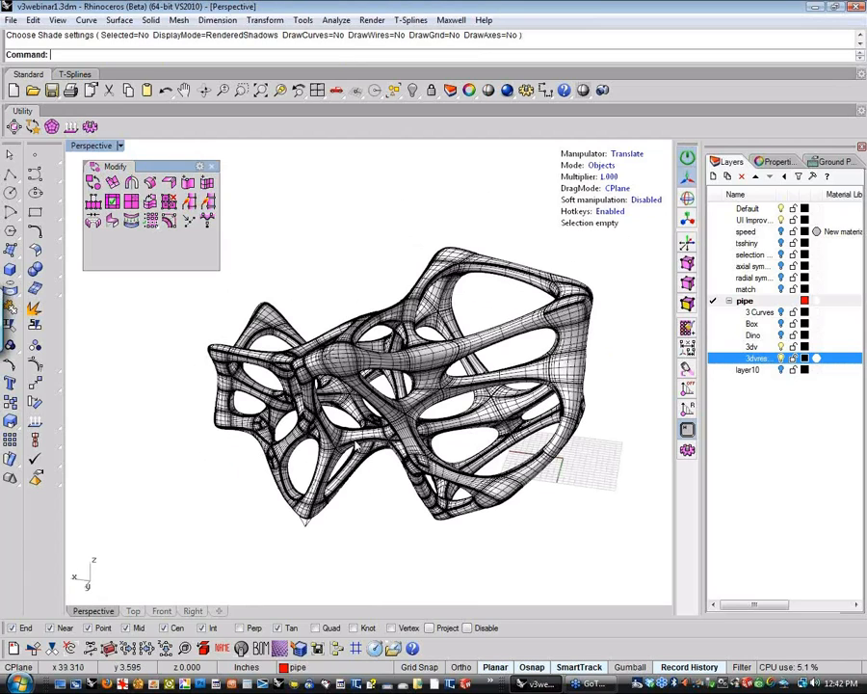
left_click(529, 327)
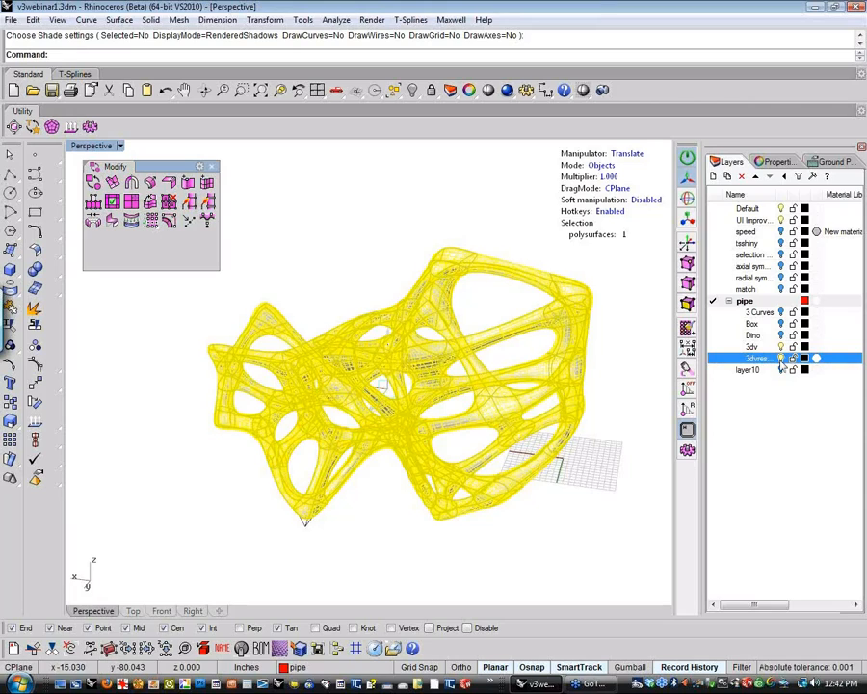
key("Delete")
right_click_drag(607, 367, 592, 371, "shift")
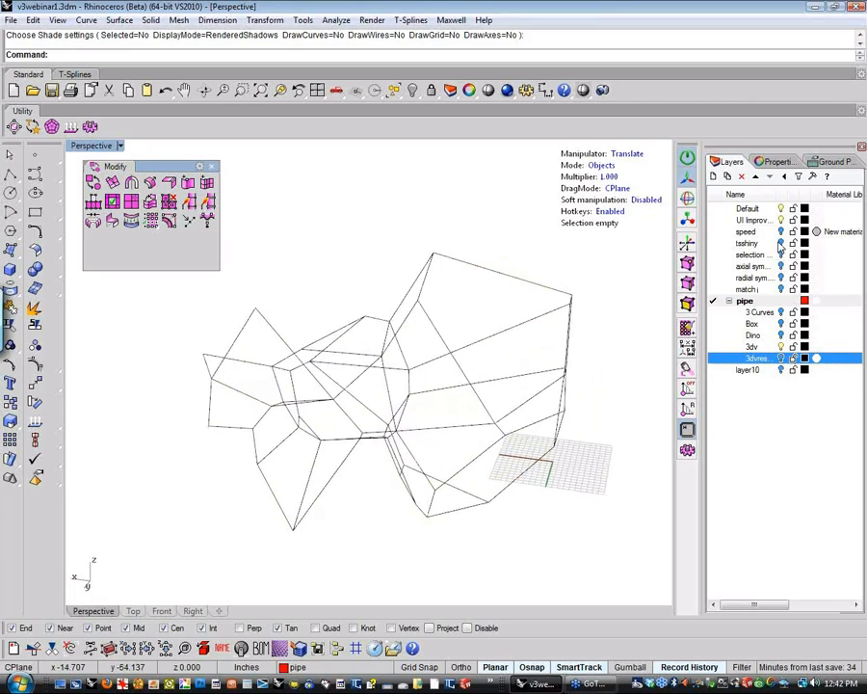
Step: Show the speed layer's golf club head, hide the 3dv layer, and view the club head up close
left_click(782, 232)
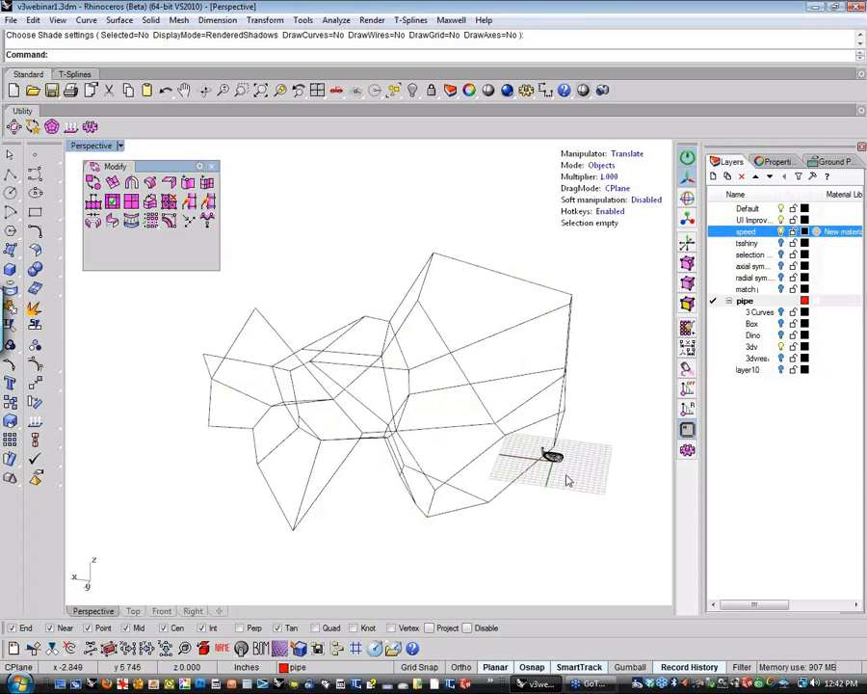
right_click_drag(566, 478, 501, 438)
left_click(781, 347)
scroll(502, 438, "up", 6)
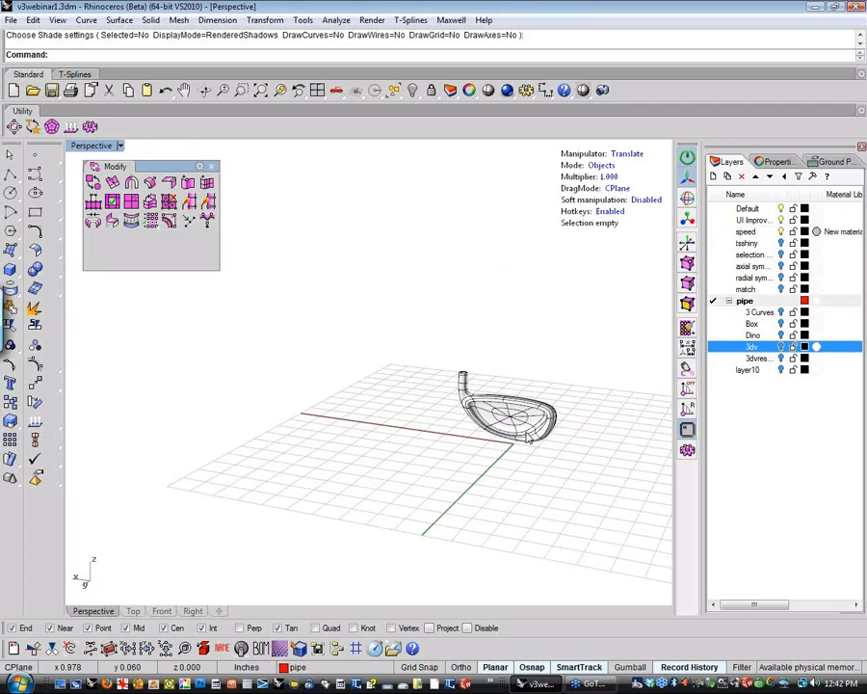
right_click_drag(527, 439, 250, 395)
scroll(250, 393, "up", 7)
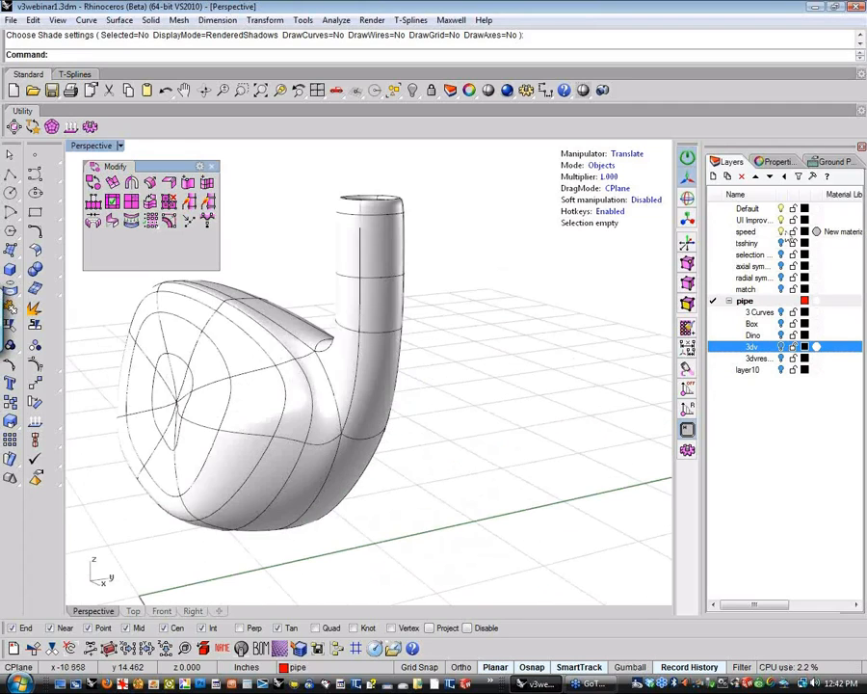
Step: Hide the speed layer, show the tsshiny layer instead, and select its golf club head
left_click(781, 231)
left_click(781, 243)
right_click_drag(328, 477, 374, 425, "shift")
scroll(457, 465, "down", 5)
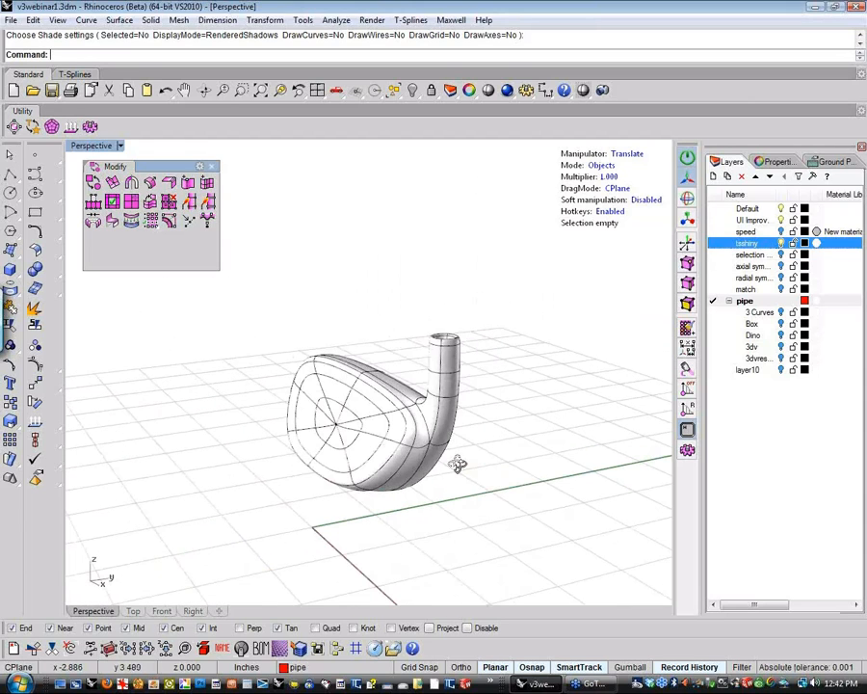
right_click_drag(457, 465, 466, 431)
left_click(465, 431)
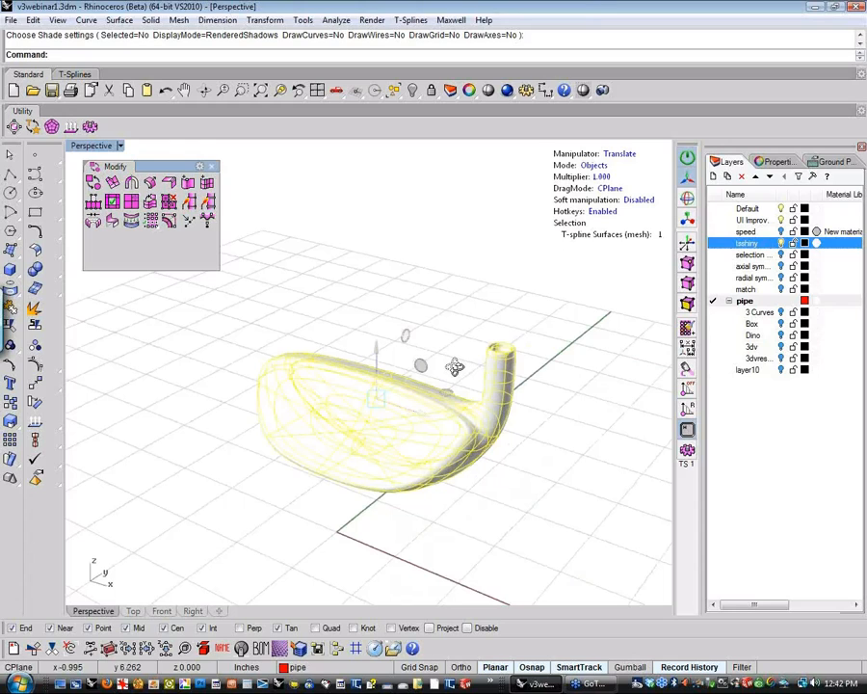
right_click_drag(454, 367, 424, 374)
left_click(424, 374)
left_click(420, 383)
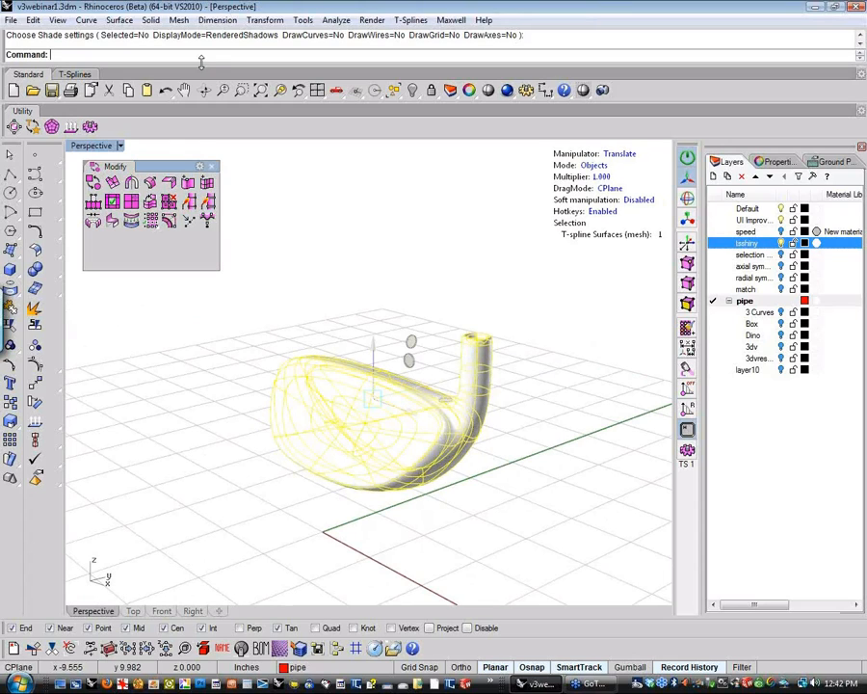
Step: Save the golf club head to the Desktop as a T-Splines file (*.tsm) named golfclub, and clear the selection
left_click(10, 20)
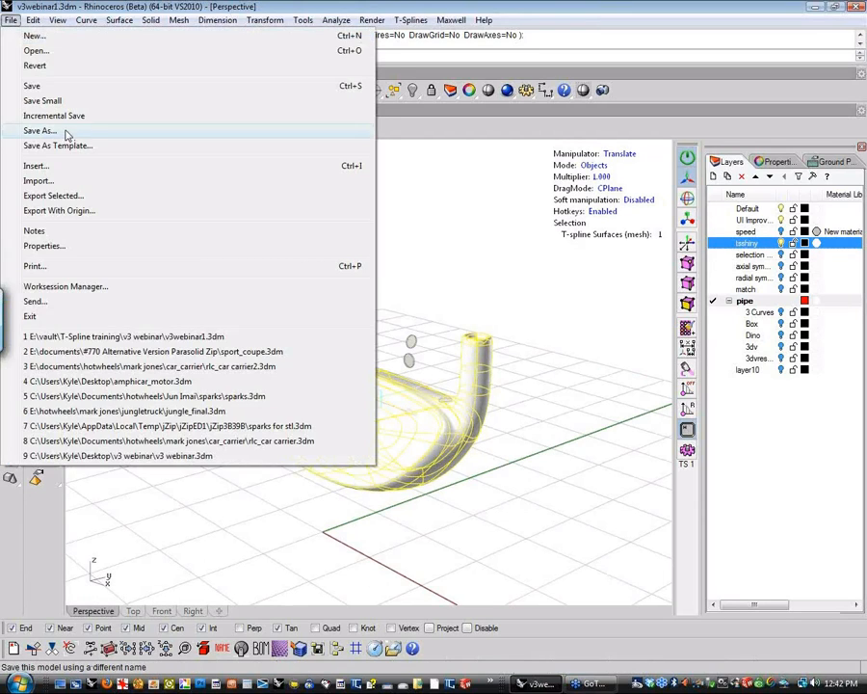
left_click(66, 130)
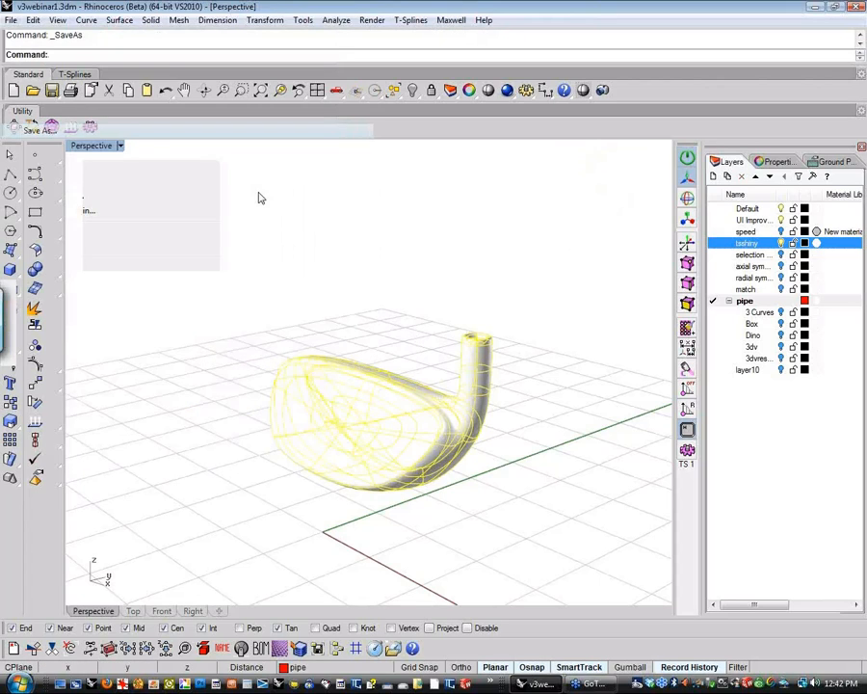
left_click(380, 451)
left_click(388, 422)
key("t")
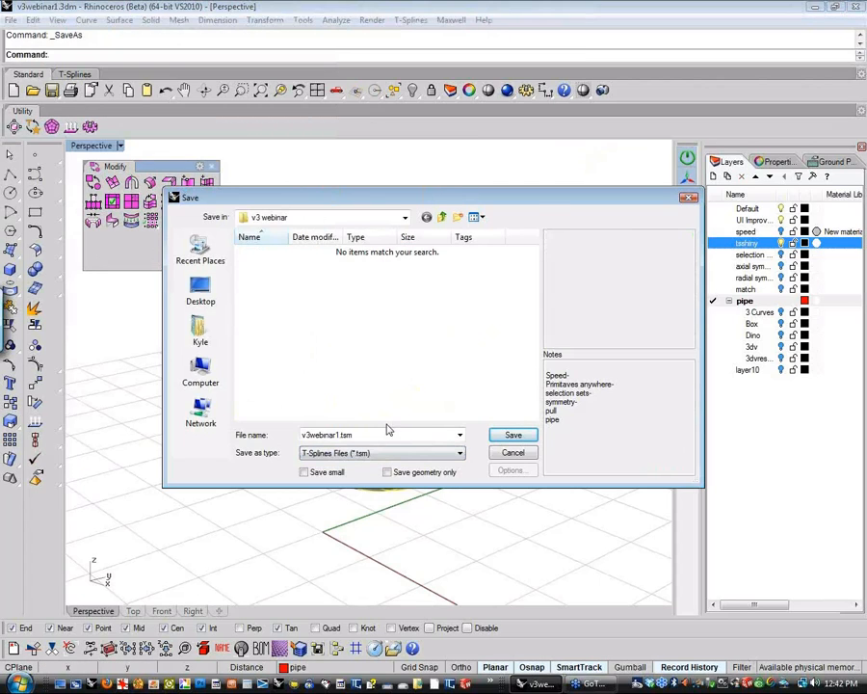
left_click(200, 289)
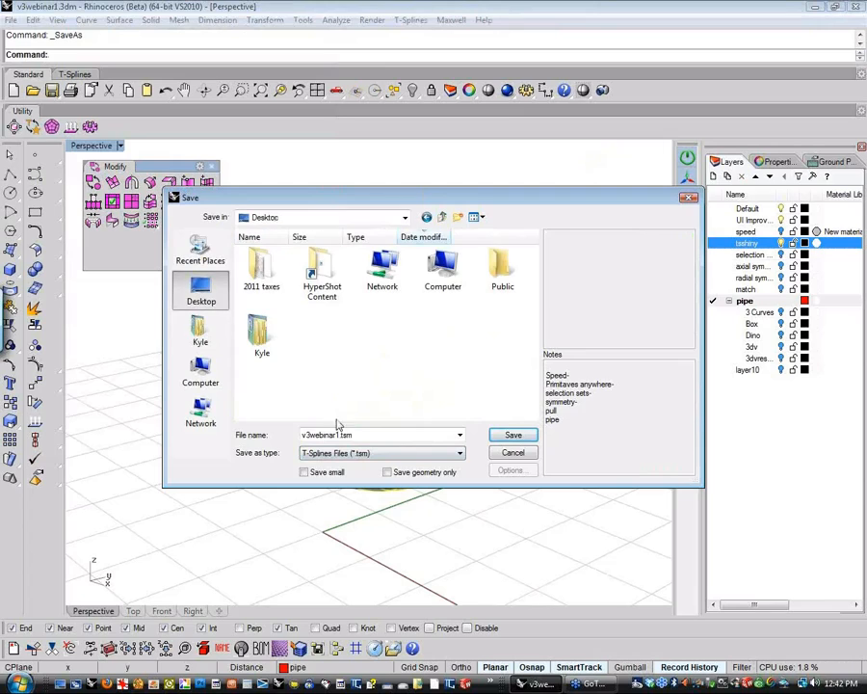
double_click(362, 435)
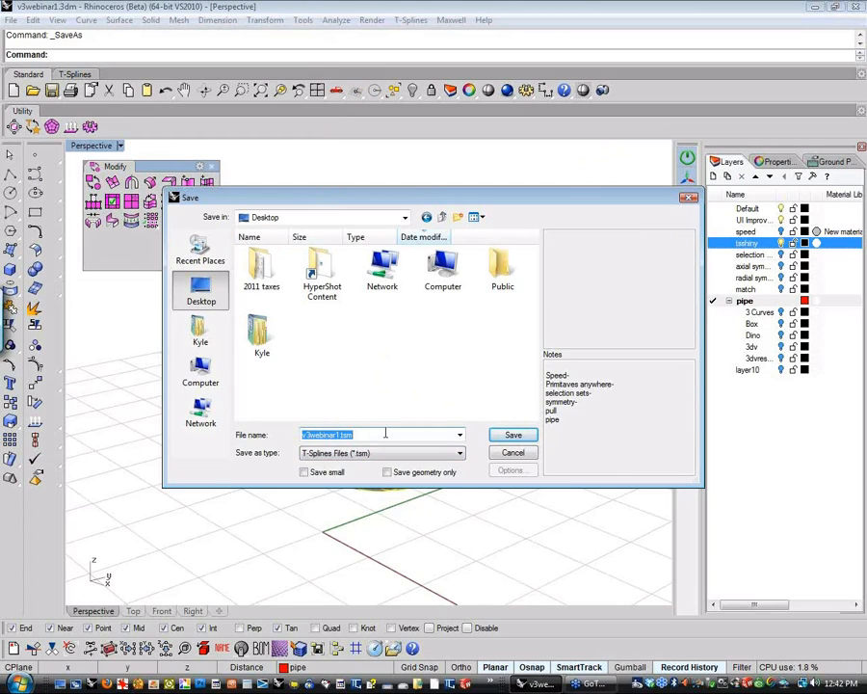
type("golfclub")
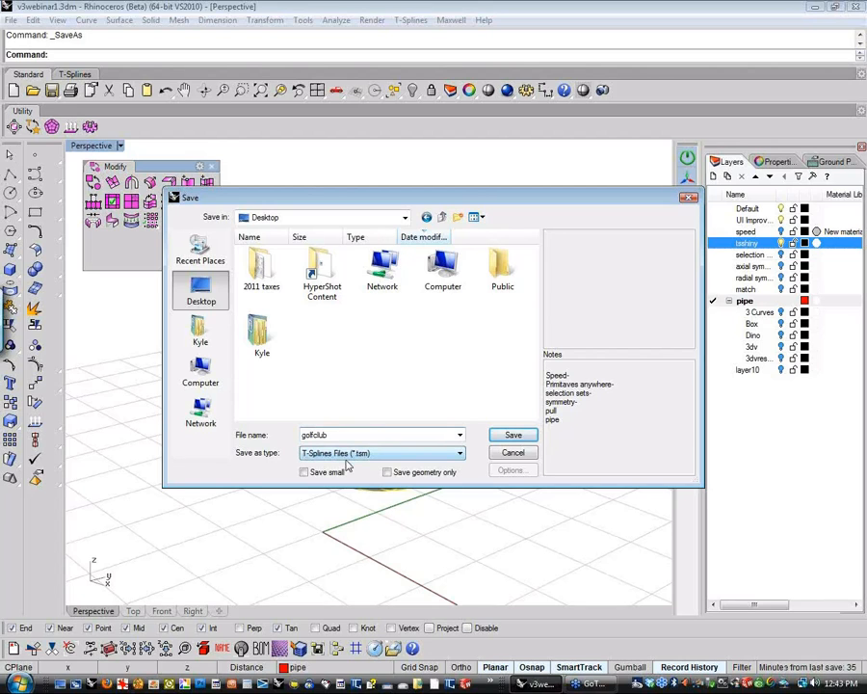
left_click(512, 434)
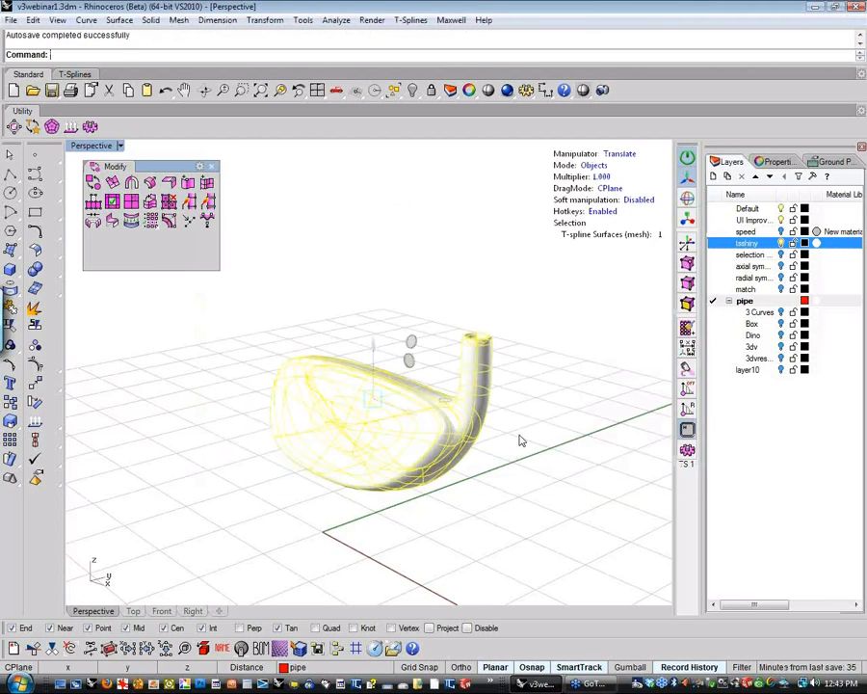
left_click(386, 291)
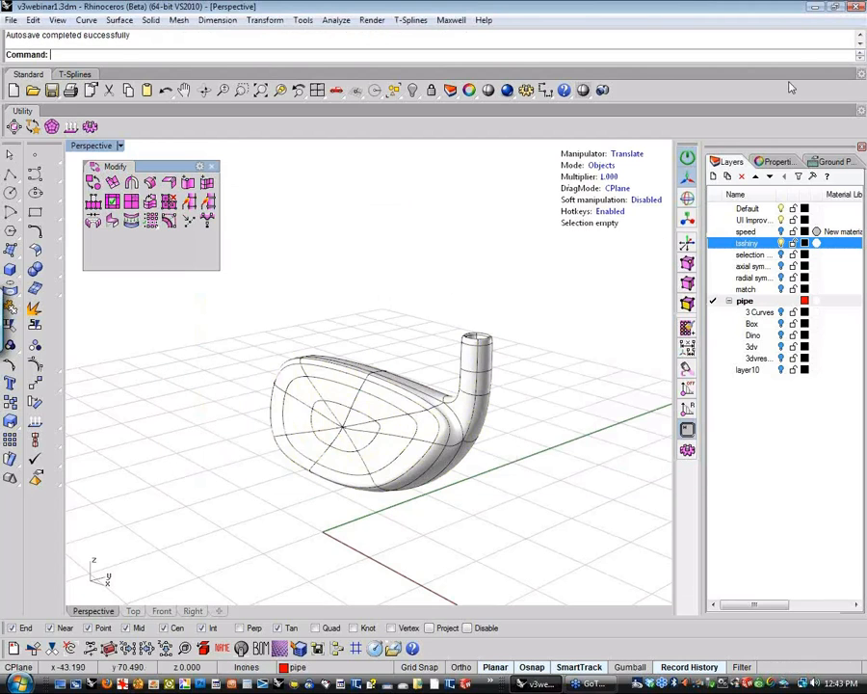
Step: Switch to SolidWorks and open golfclub.tsm from the Desktop using the T-Splines file type
left_click(815, 8)
left_click(449, 682)
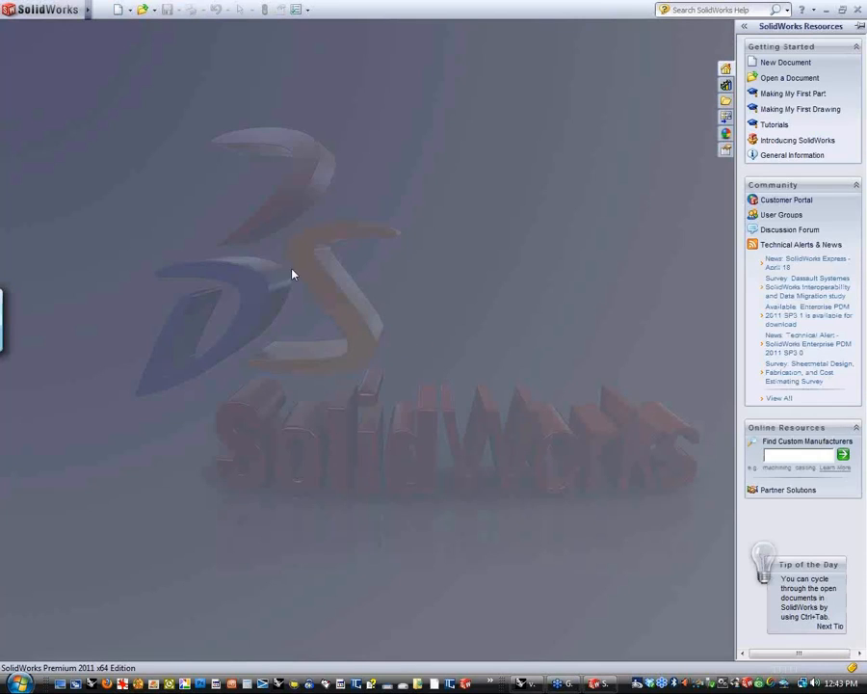
left_click(153, 10)
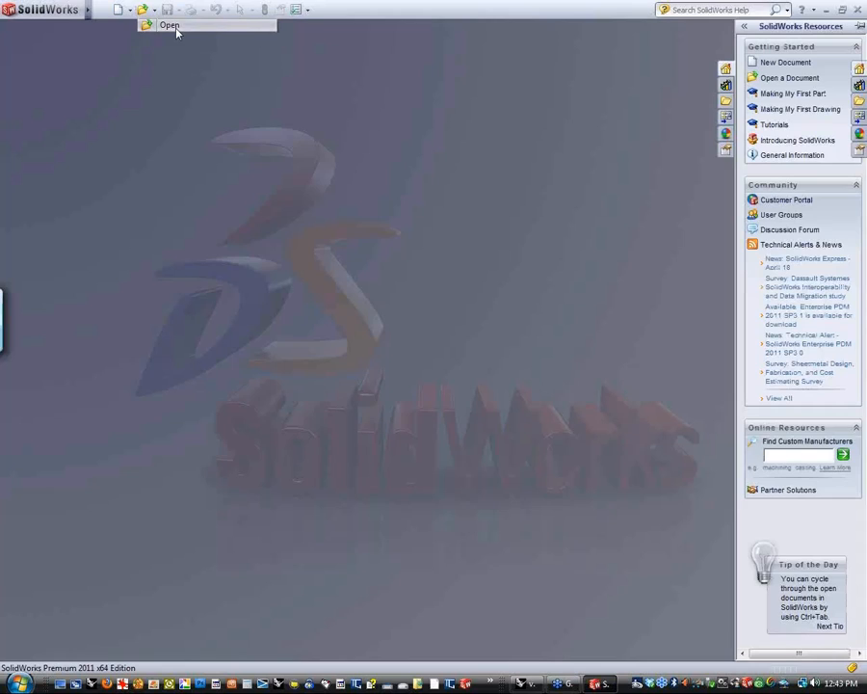
left_click(175, 25)
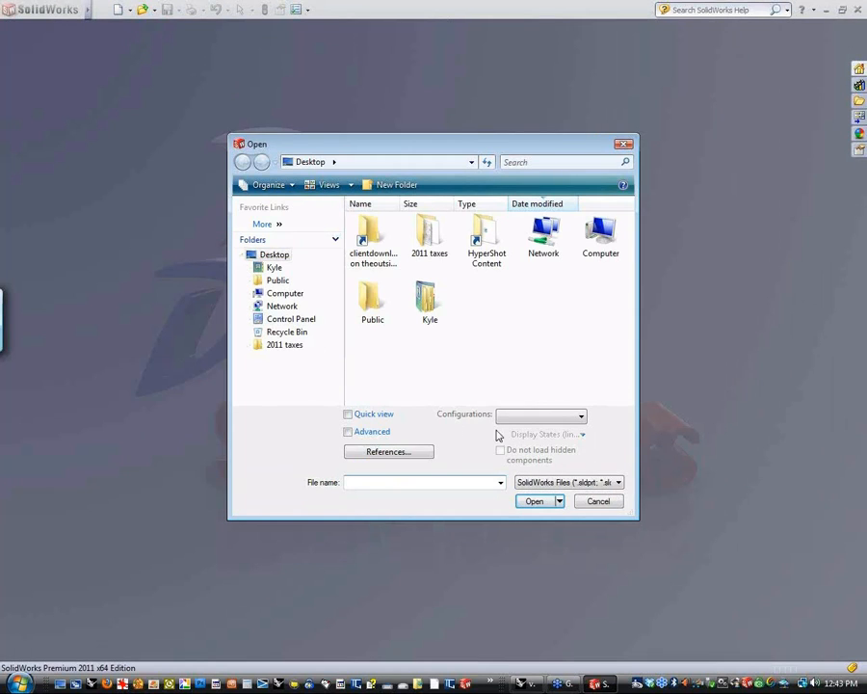
left_click(554, 482)
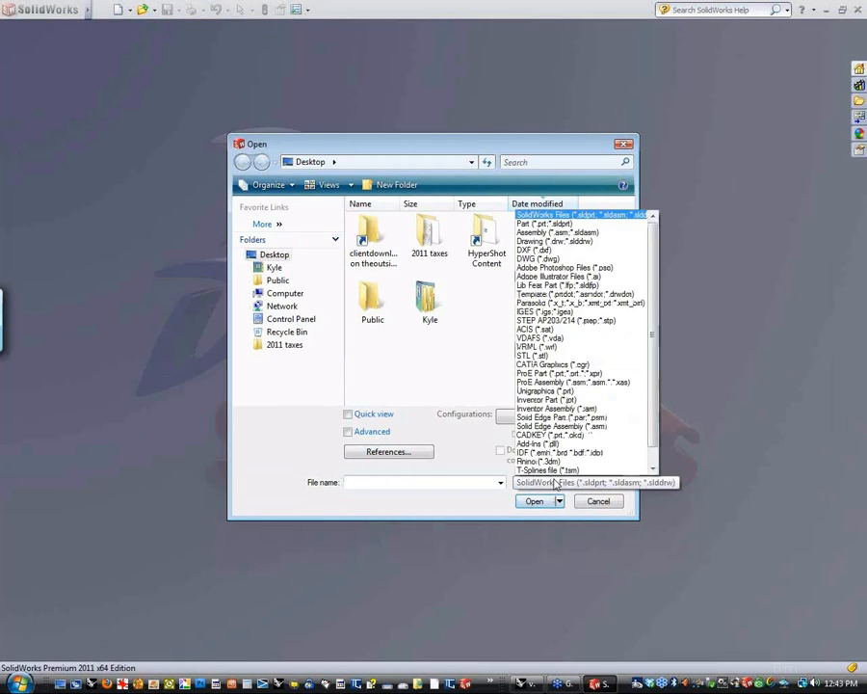
left_click(552, 467)
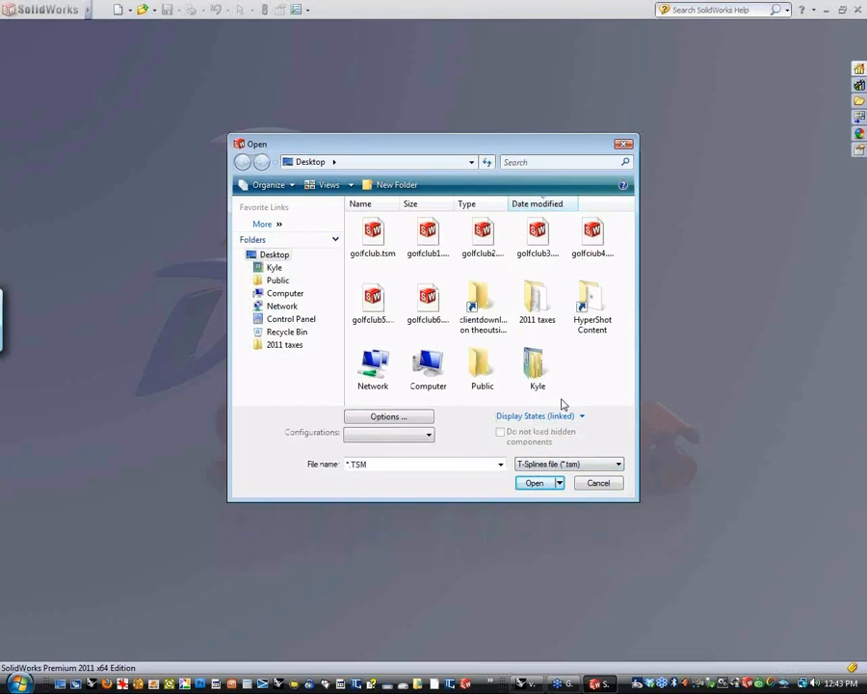
left_click_drag(637, 500, 704, 576)
left_click(387, 253)
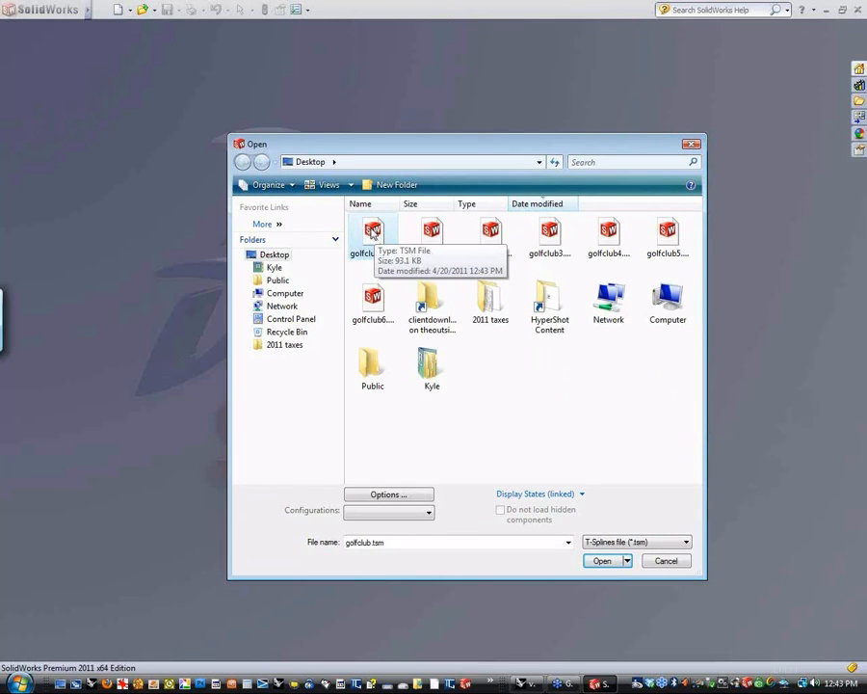
double_click(374, 236)
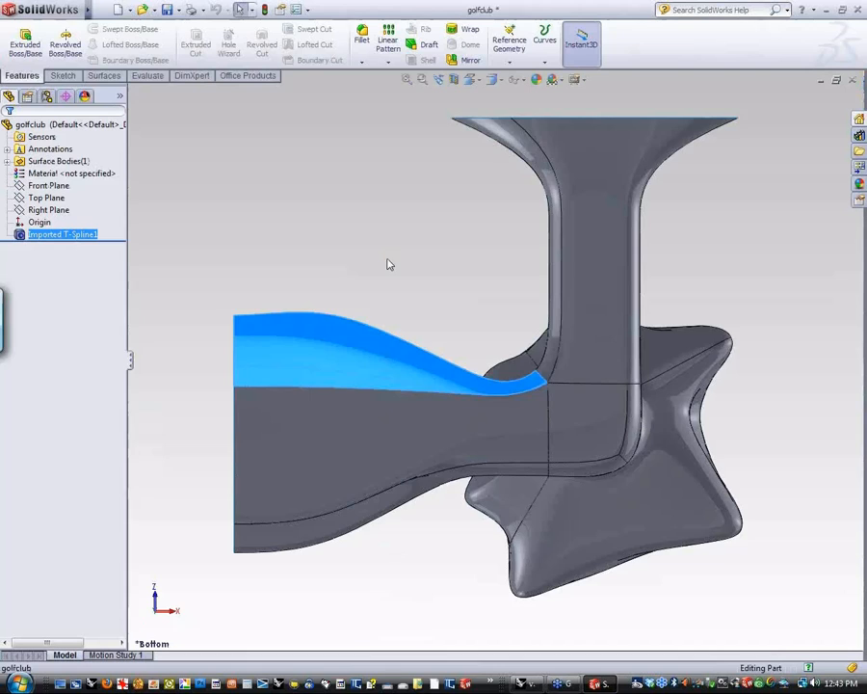
Step: Examine the imported T-spline surface body from several sides
middle_click_drag(359, 240, 464, 282)
scroll(356, 296, "up", 5)
right_click_drag(357, 296, 416, 326)
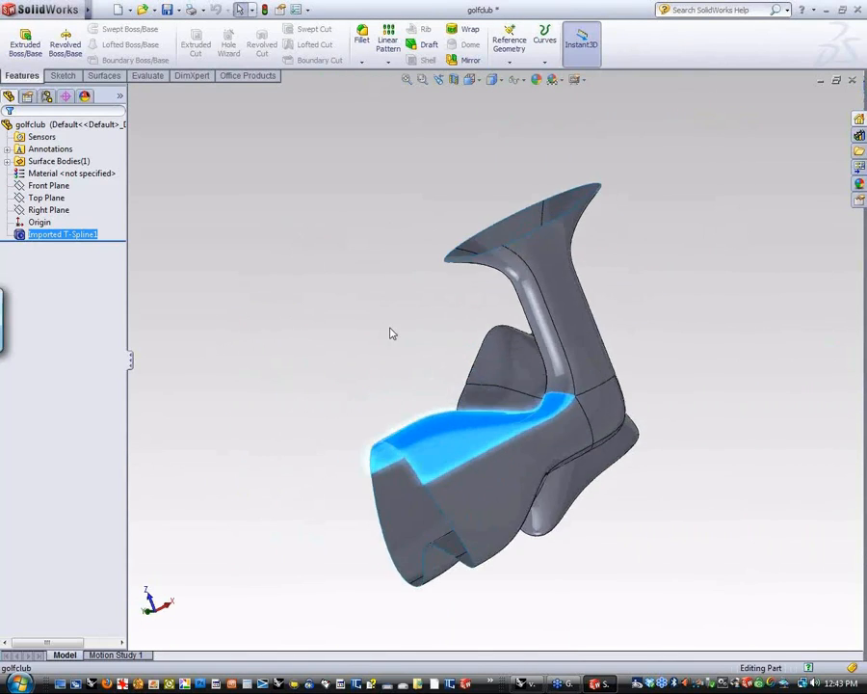
middle_click_drag(391, 334, 449, 379)
scroll(447, 374, "down", 5)
scroll(446, 372, "up", 8)
middle_click_drag(206, 304, 231, 309)
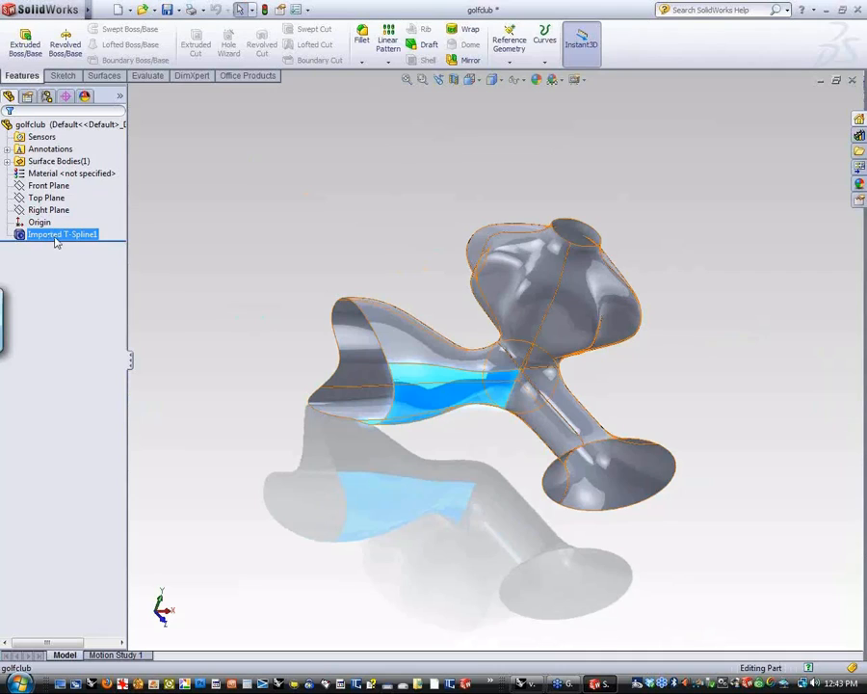
Step: Edit the Imported T-Spline1 feature by pulling a control vertex outward from the lobed bulb end, and accept the edit
right_click(59, 237)
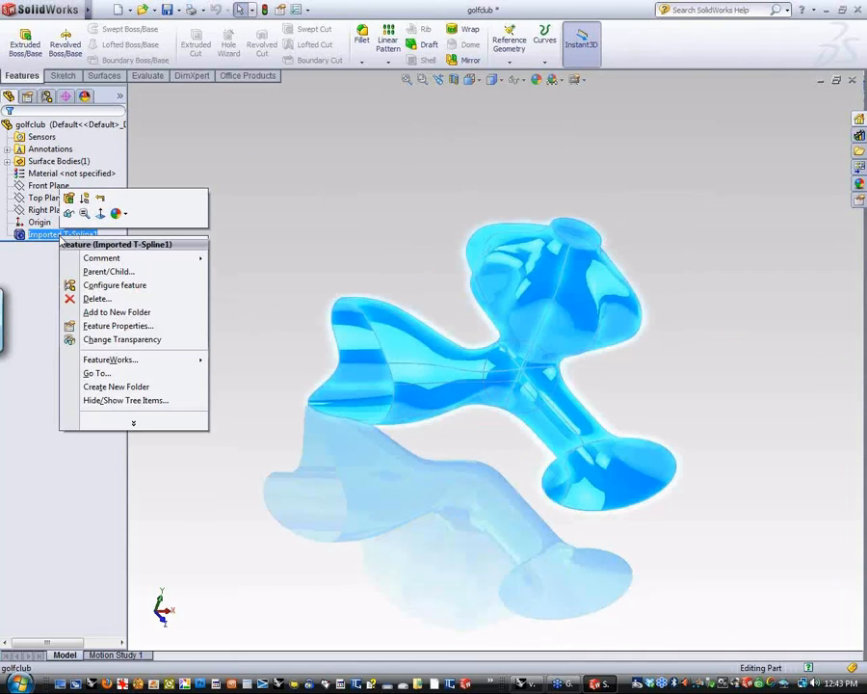
left_click(69, 200)
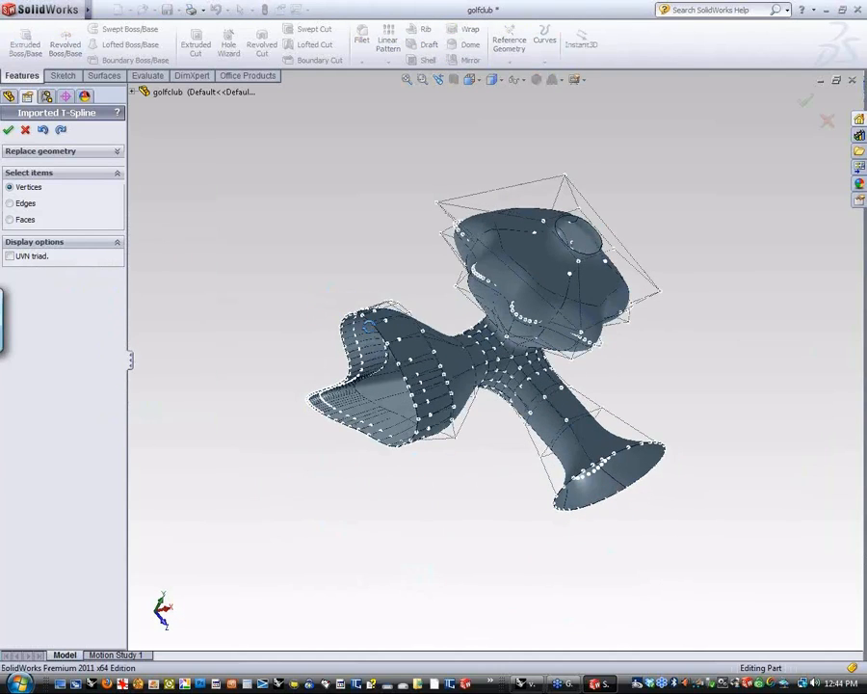
middle_click_drag(280, 395, 336, 551)
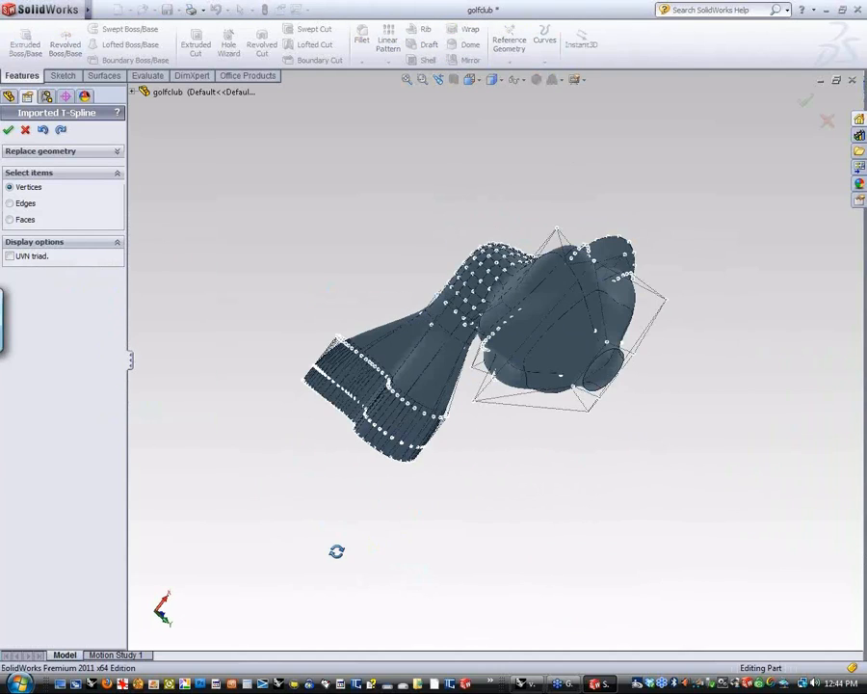
middle_click_drag(513, 252, 570, 302)
scroll(571, 301, "up", 4)
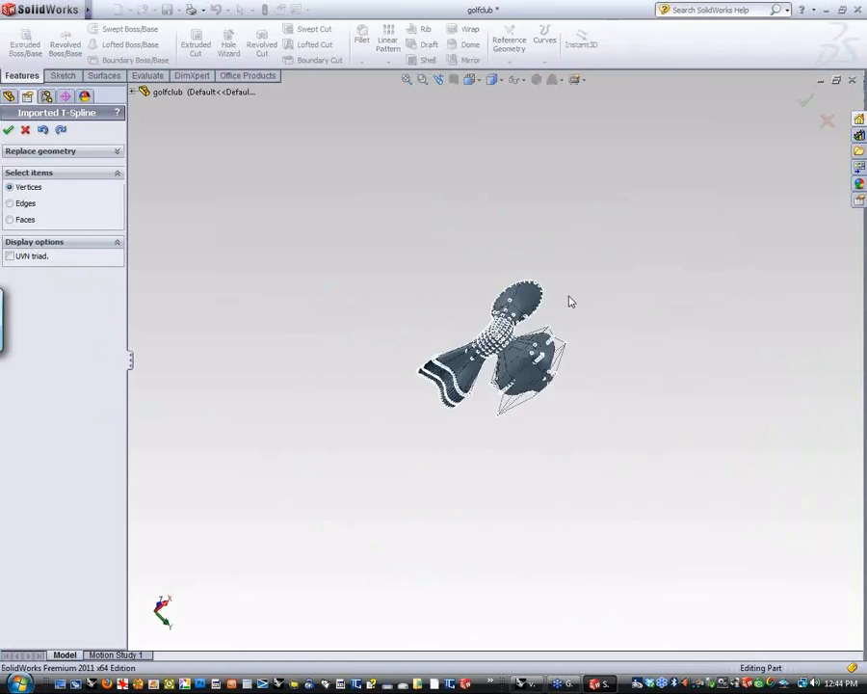
scroll(570, 302, "down", 5)
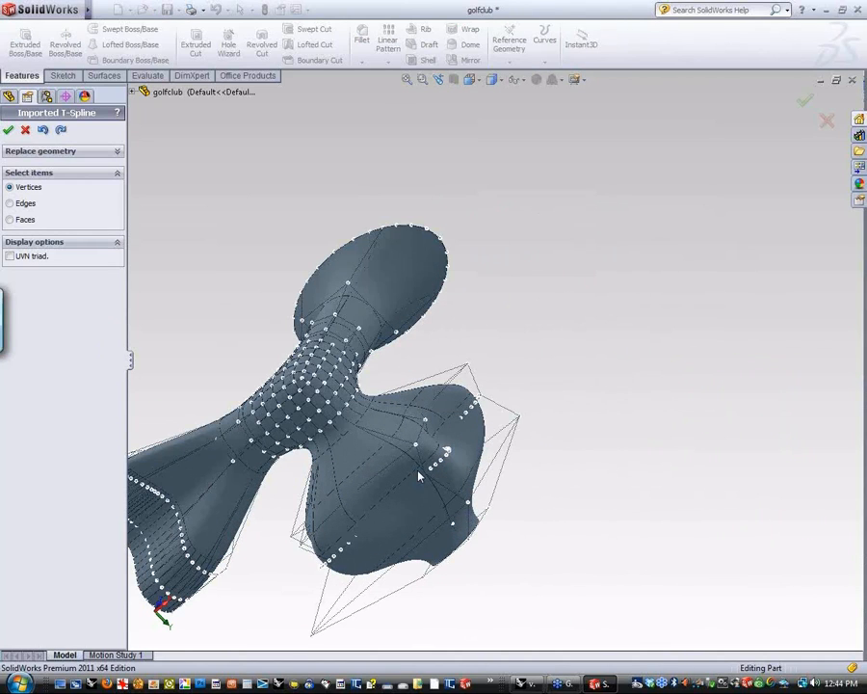
left_click(467, 362)
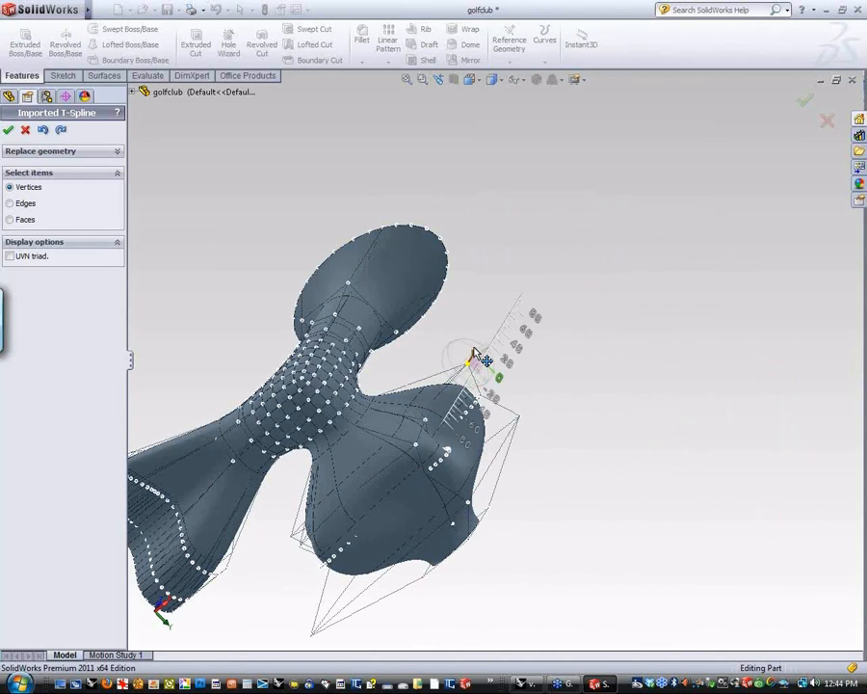
left_click_drag(473, 348, 504, 283)
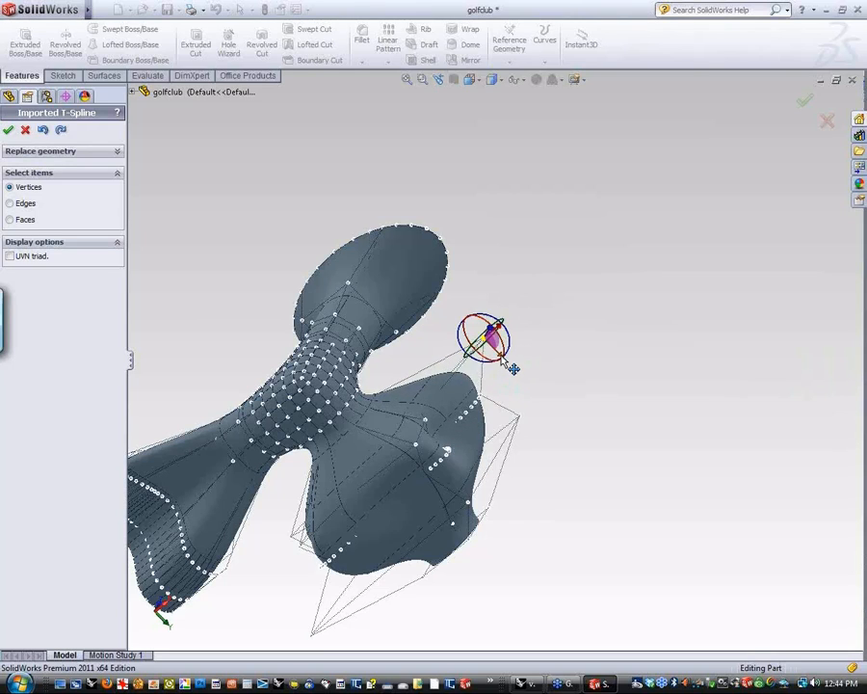
left_click_drag(513, 368, 491, 346)
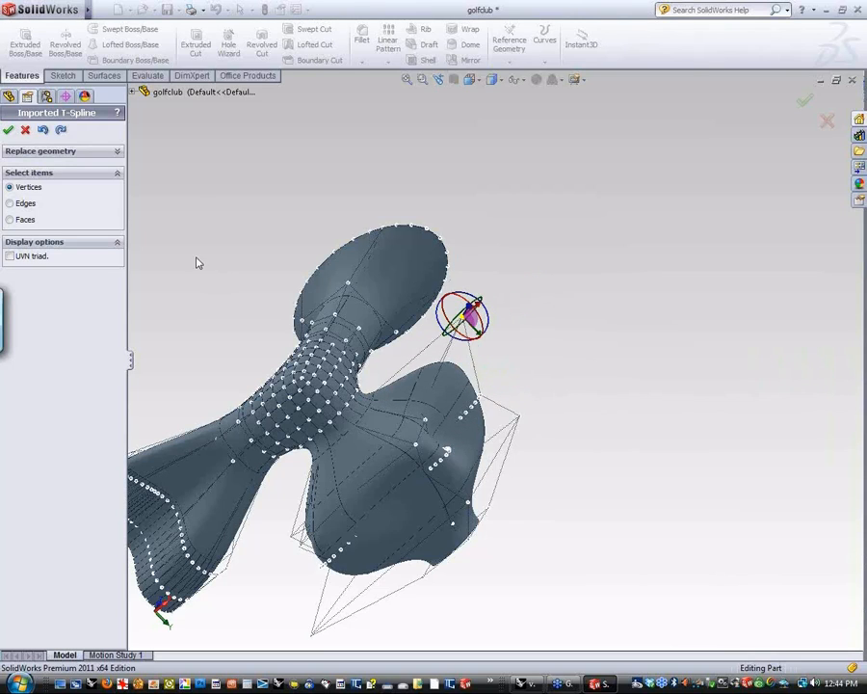
left_click(7, 129)
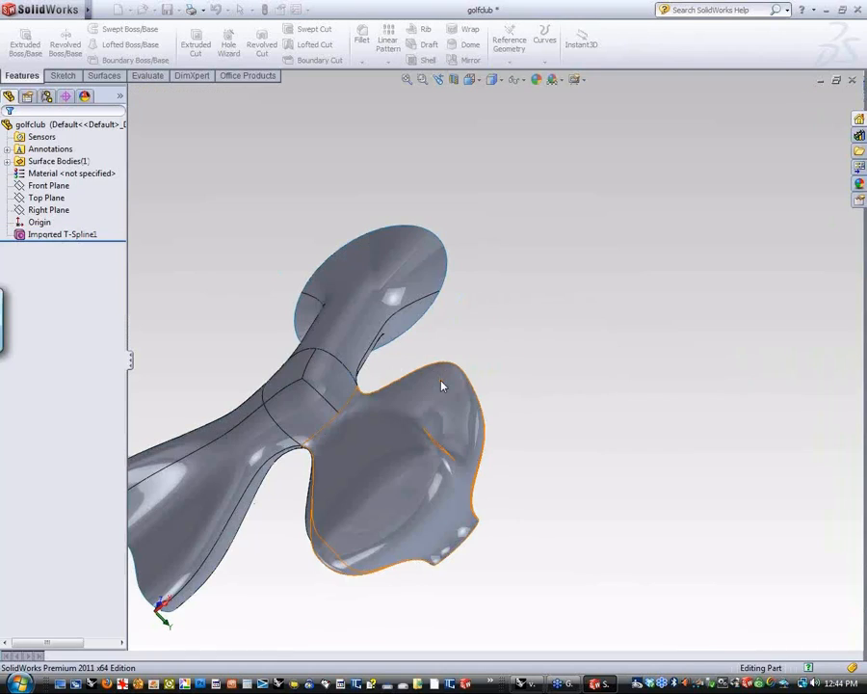
Step: Examine the edited T-spline body from several sides, and look briefly at the golf club head in Rhinoceros for comparison
middle_click_drag(442, 386, 394, 294)
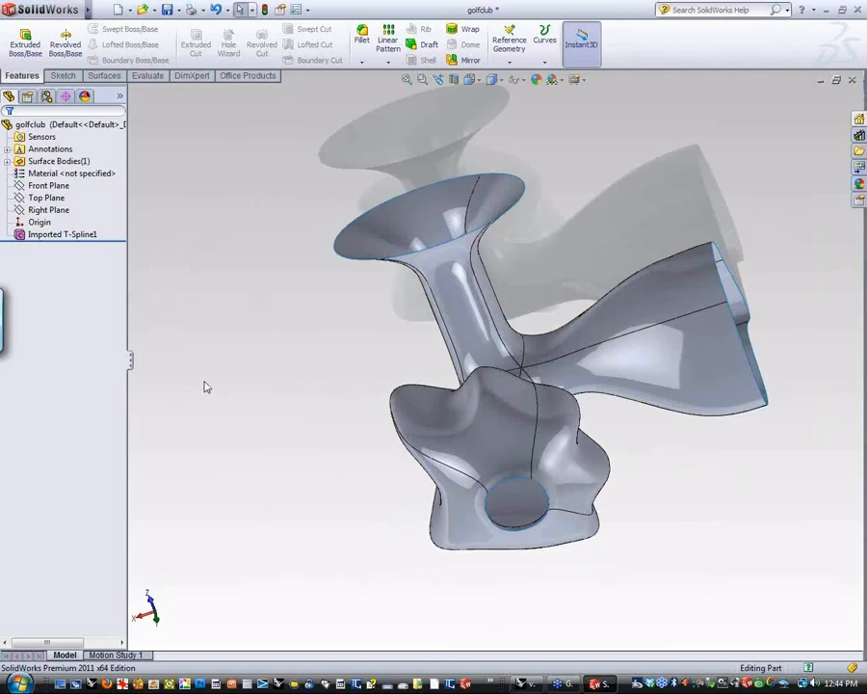
middle_click_drag(221, 414, 761, 419)
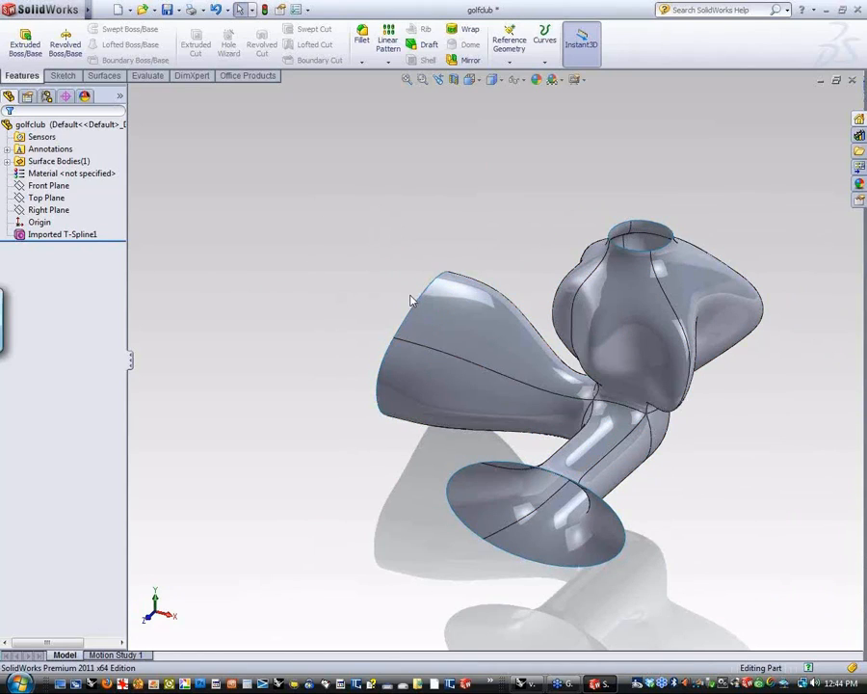
left_click(522, 680)
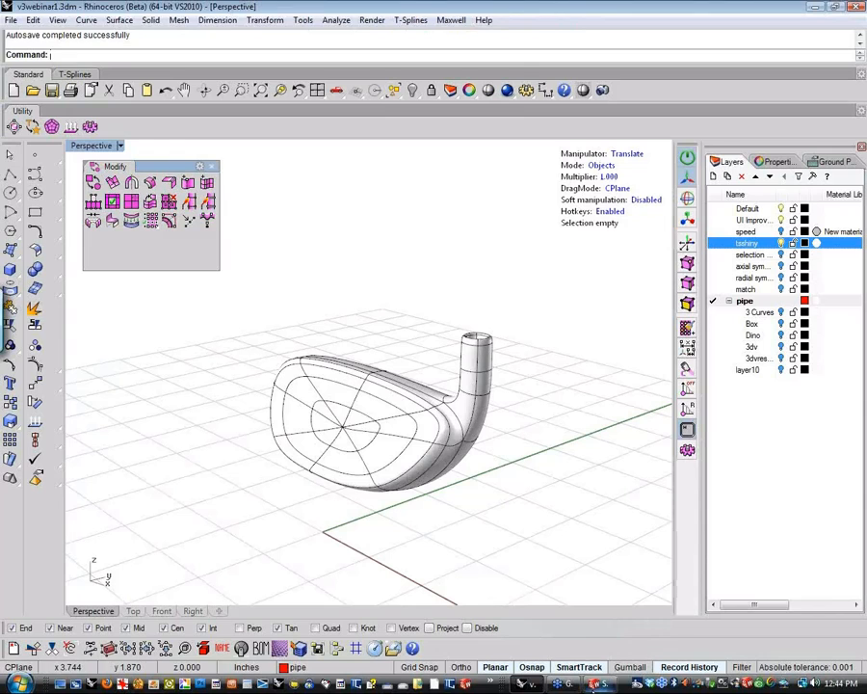
left_click(598, 683)
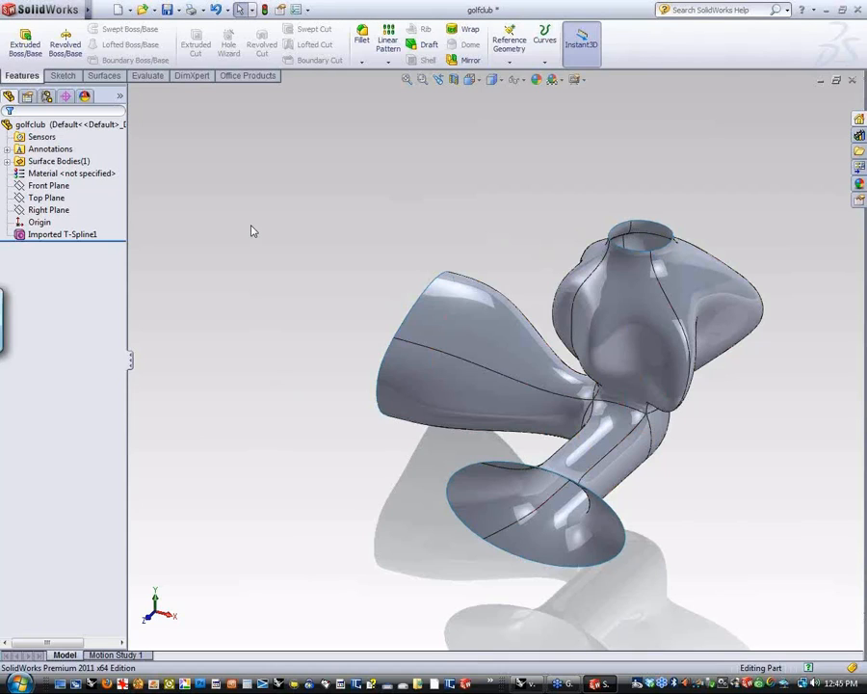
middle_click_drag(247, 250, 600, 548)
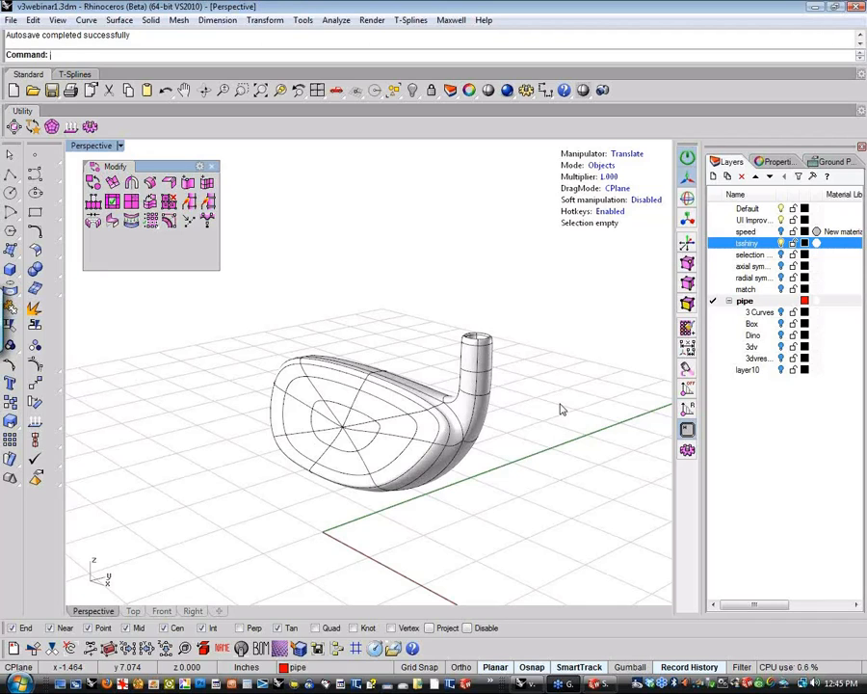
middle_click(564, 408)
left_click(545, 403)
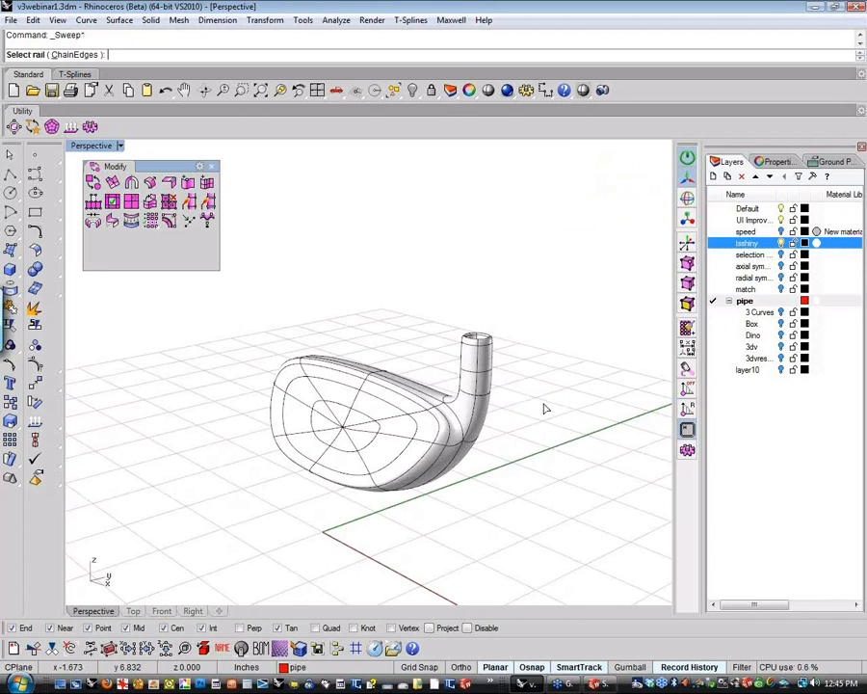
right_click_drag(520, 293, 478, 300)
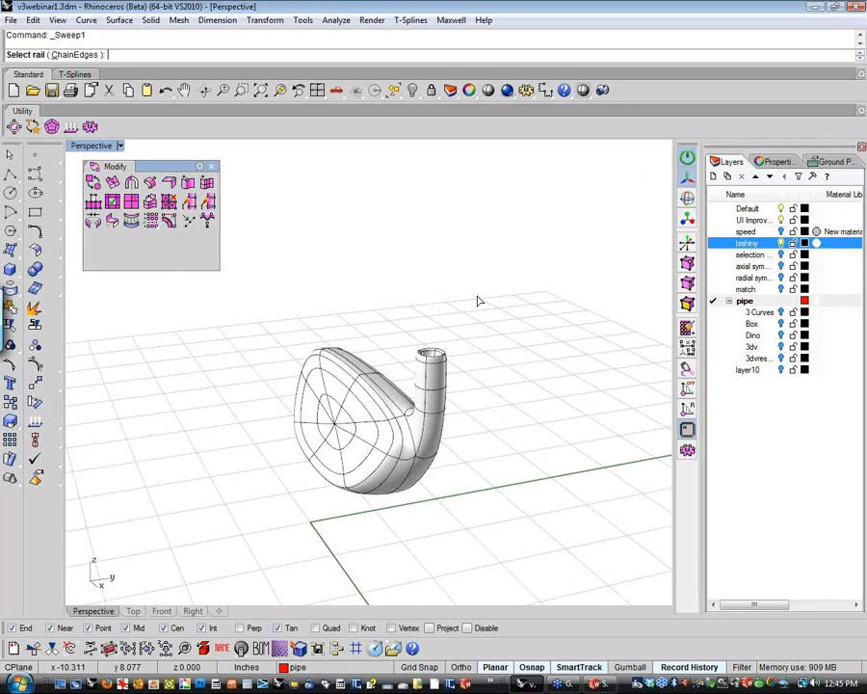
right_click_drag(477, 301, 419, 340)
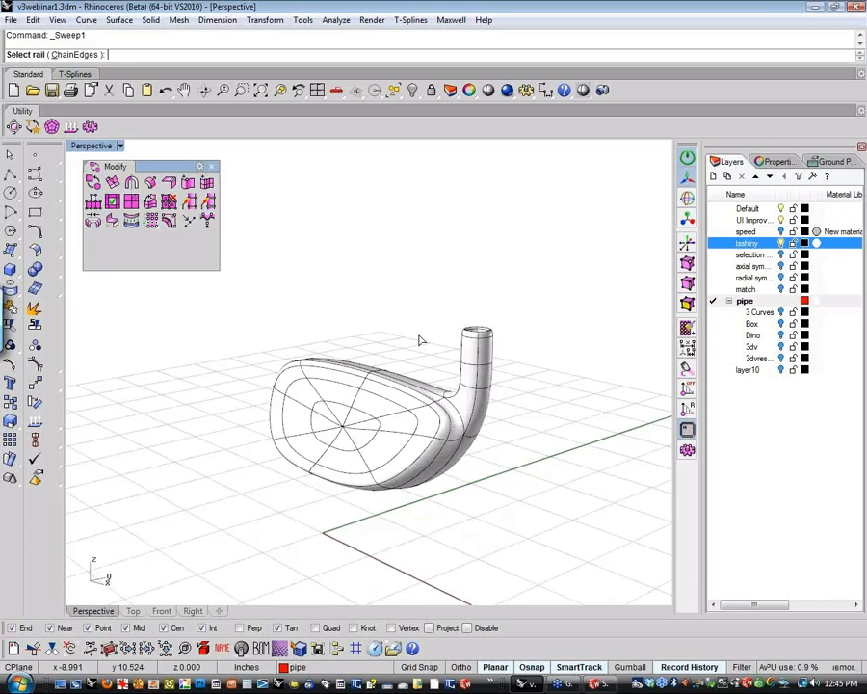